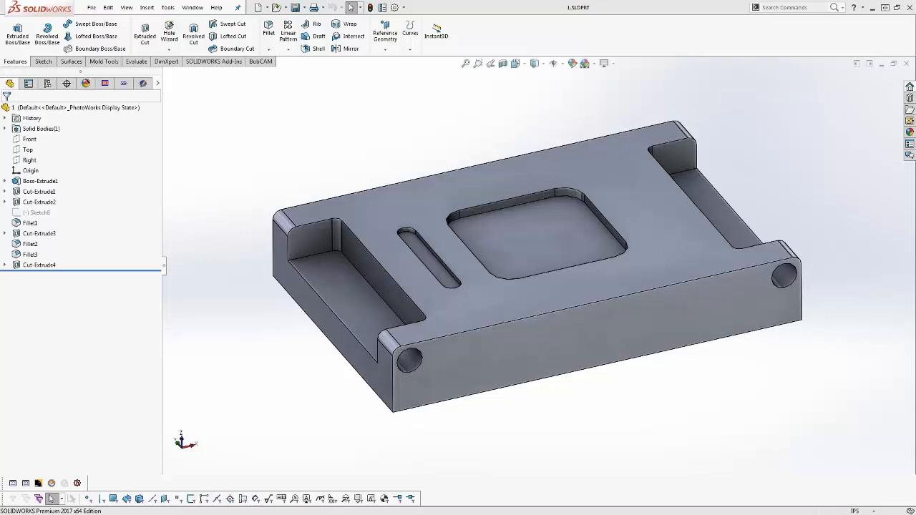
Review the BobCAM for SOLIDWORKS entry in the list of other add-ins, leaving the add-in settings unchanged.
scroll(612, 379, "down", 3)
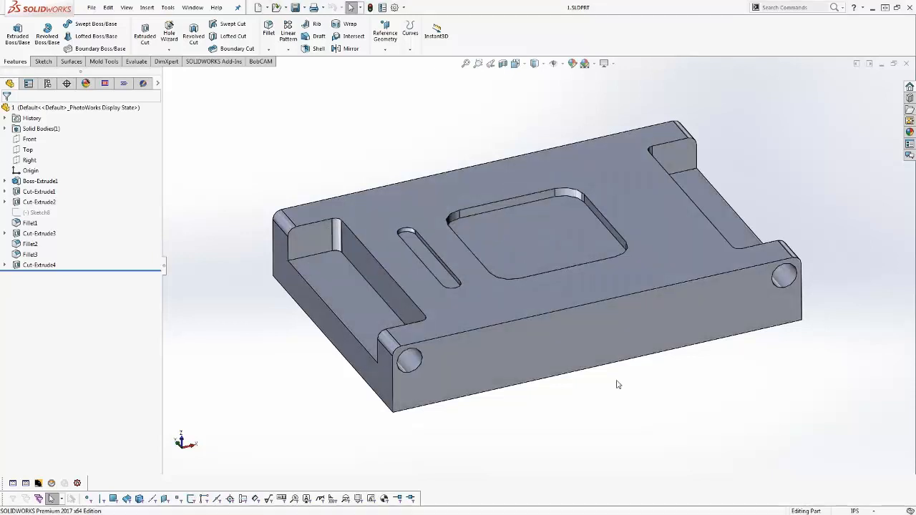
key("f")
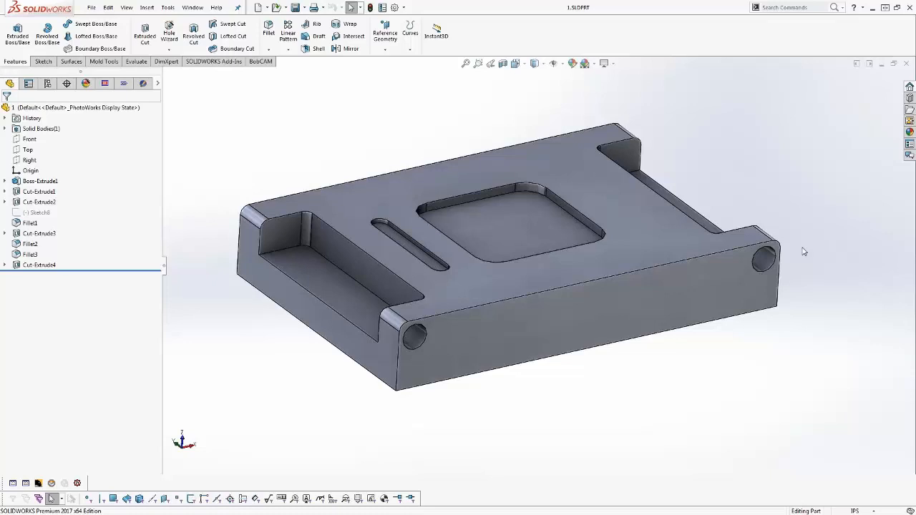
left_click(404, 8)
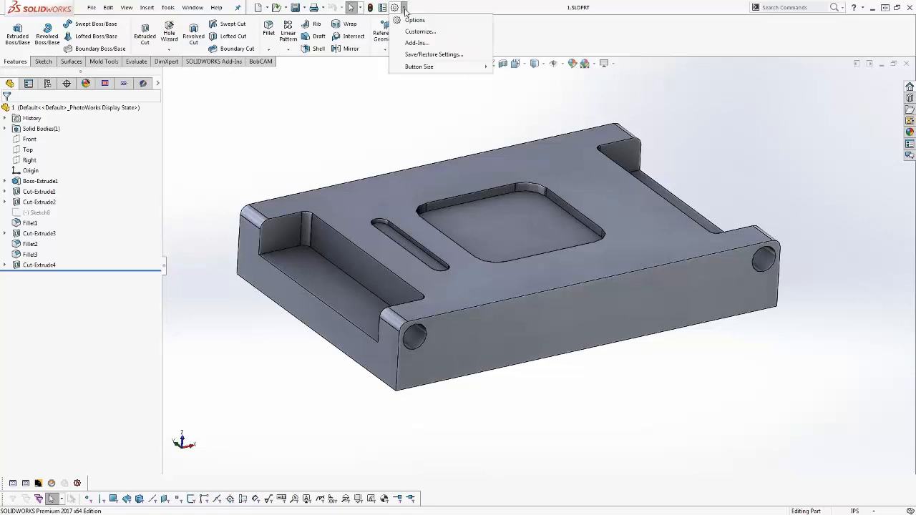
left_click(454, 45)
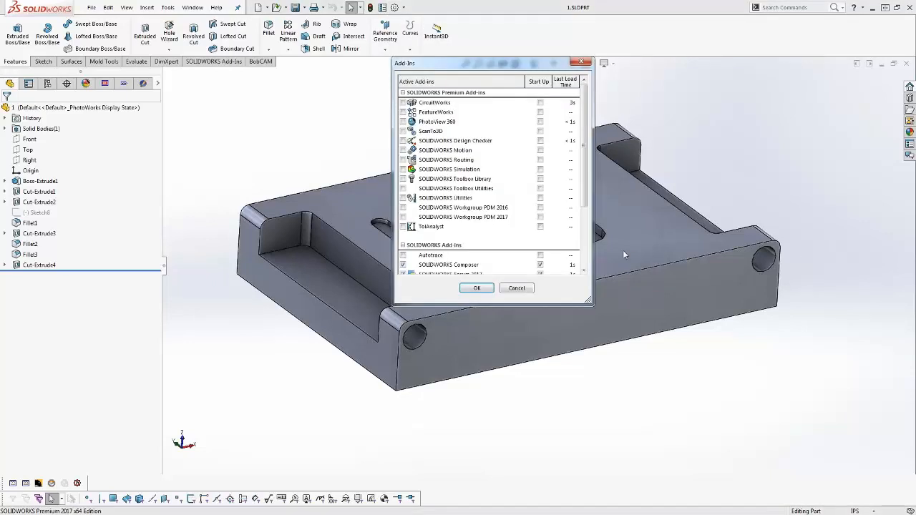
left_click_drag(587, 141, 586, 229)
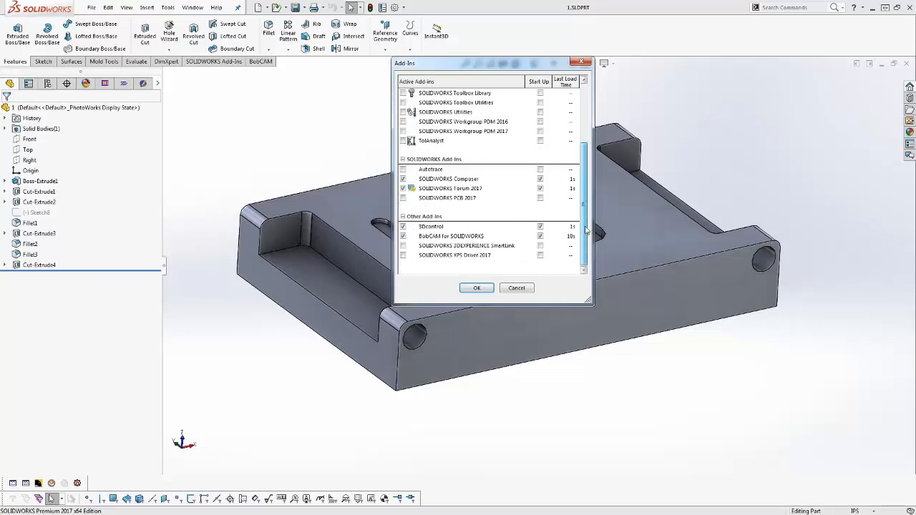
left_click(423, 236)
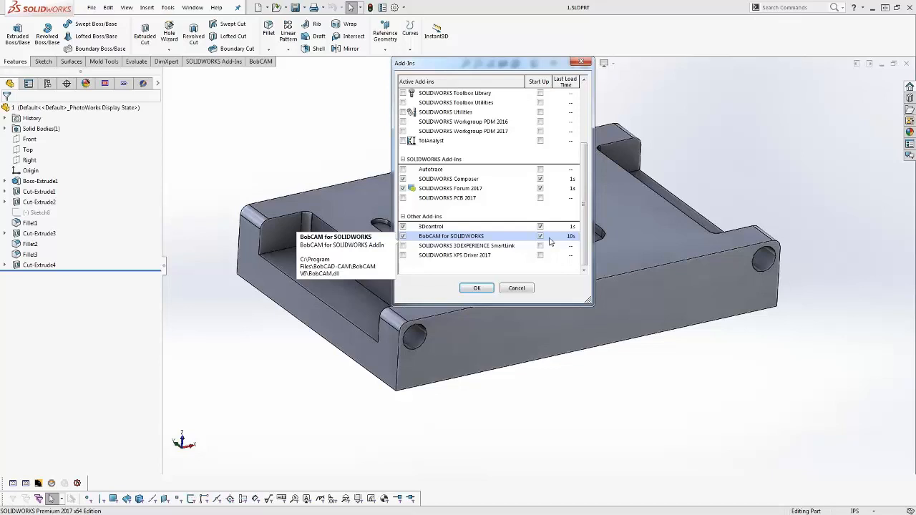
left_click(516, 287)
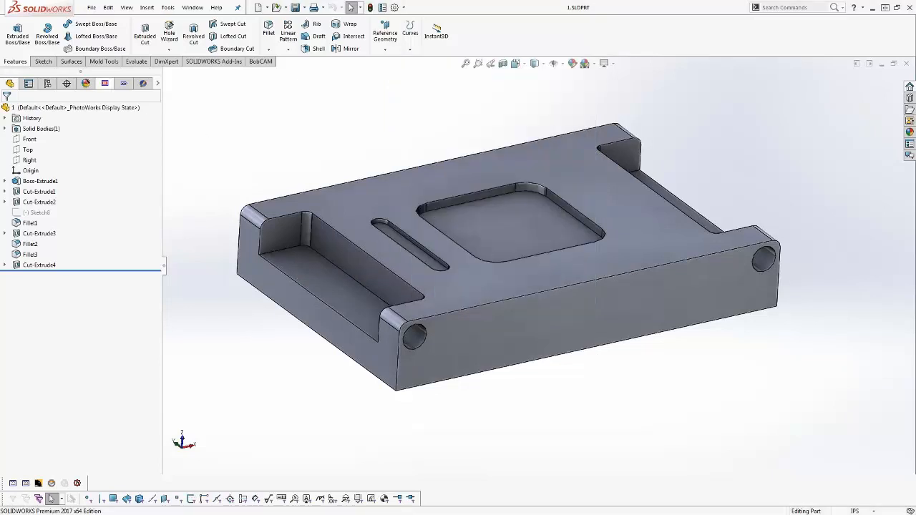
Look through the BobCAM managers, including the BobArt tree, and return to the CAM tree with the Milling Job.
left_click(105, 83)
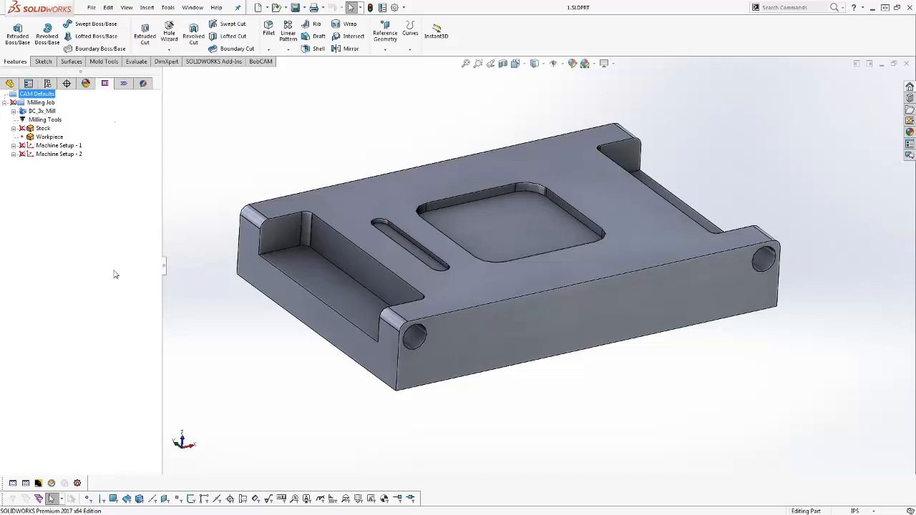
left_click(124, 84)
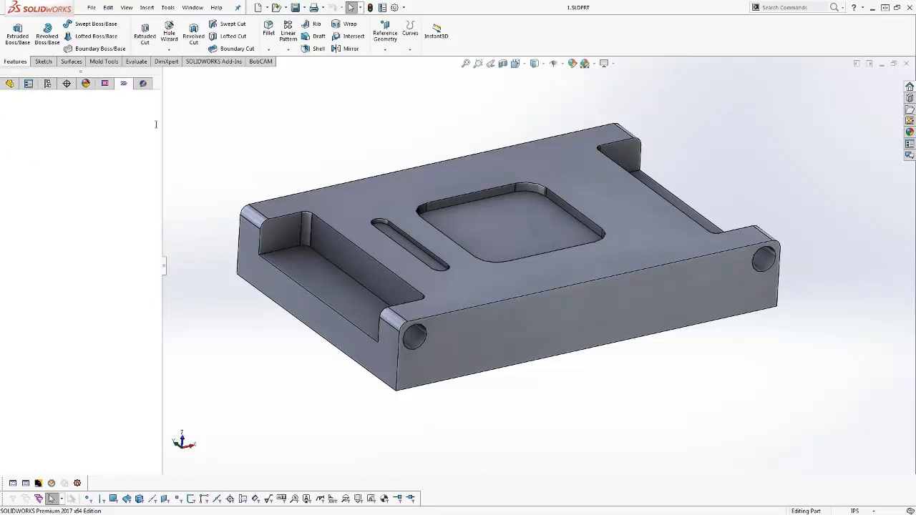
left_click(143, 84)
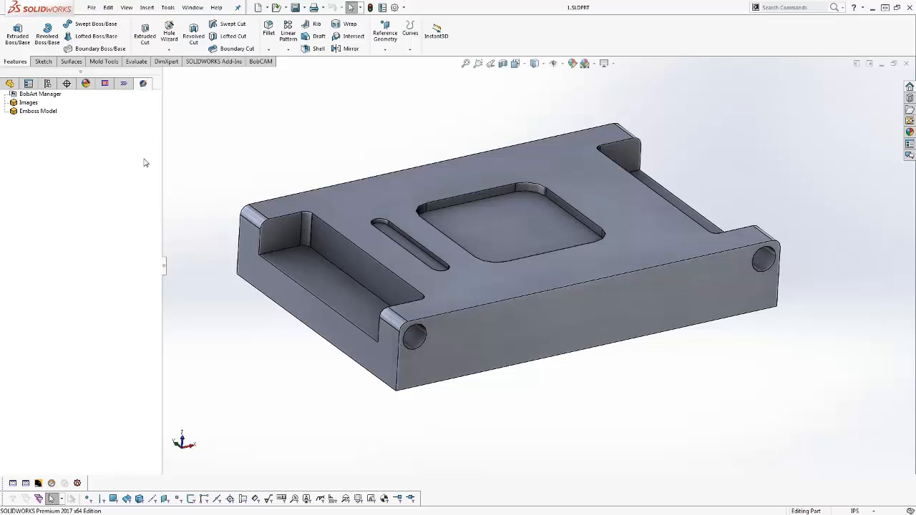
left_click(120, 84)
left_click(105, 83)
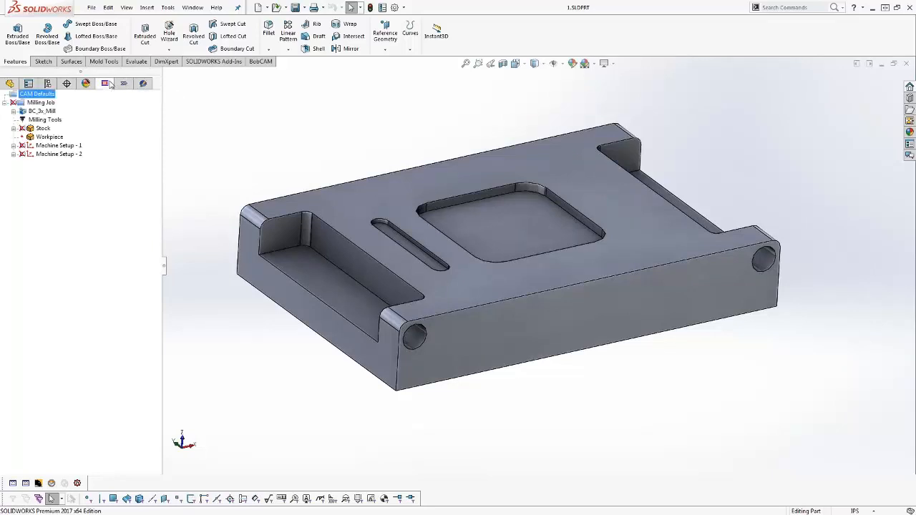
Show the BobCAM commands, float the BobCAM toolbar over the model area, and dock it back in its own row.
left_click(261, 63)
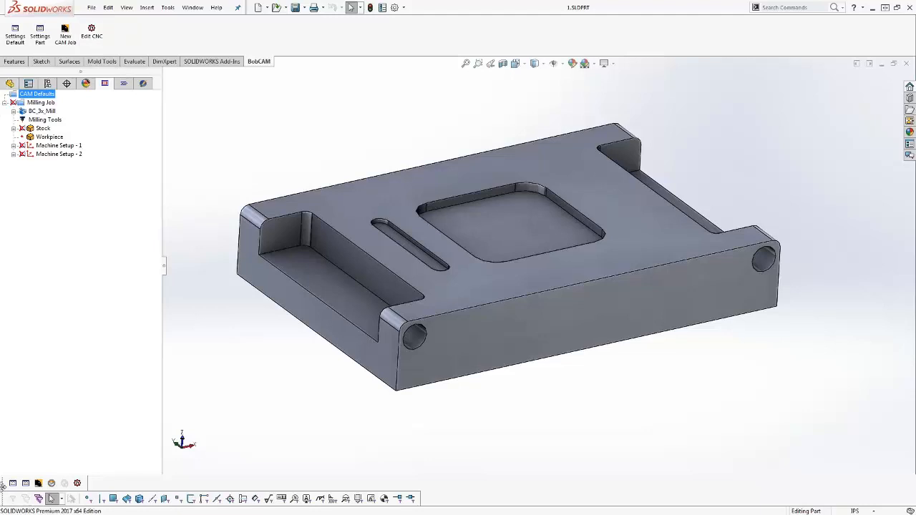
left_click_drag(3, 486, 179, 165)
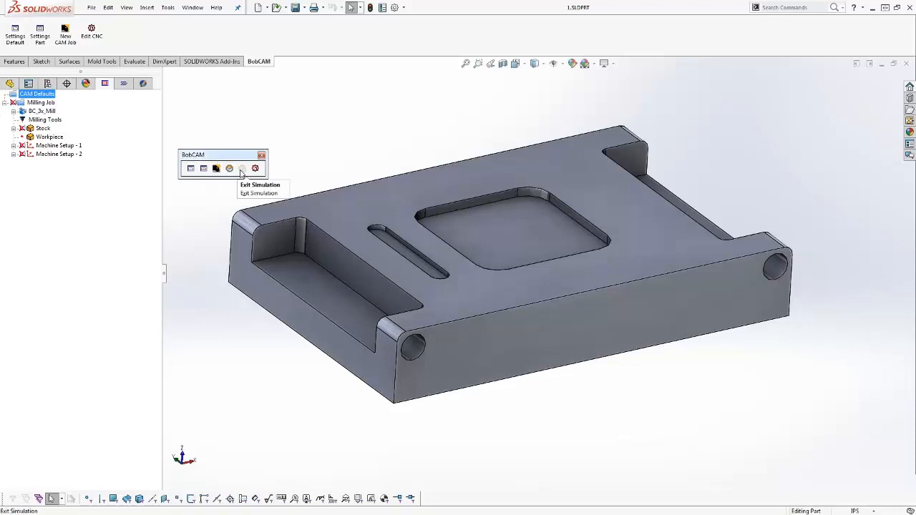
left_click_drag(227, 157, 50, 500)
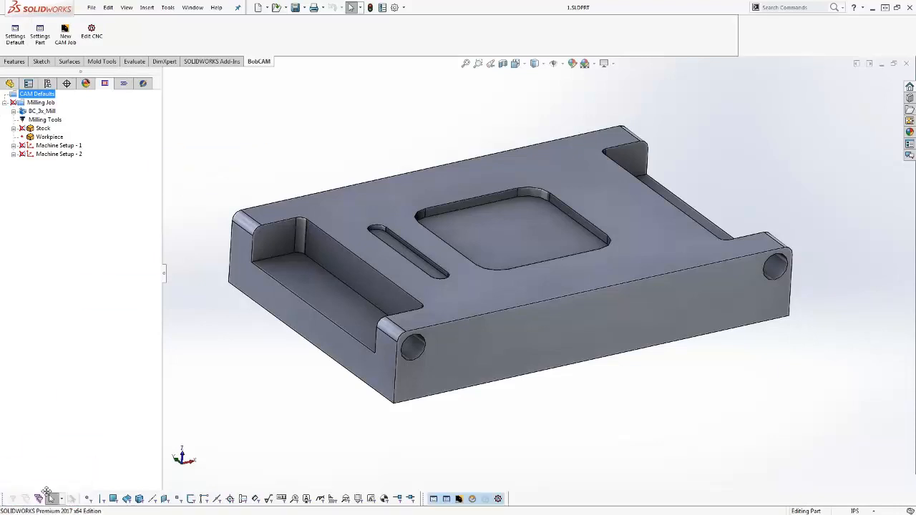
left_click_drag(426, 499, 7, 484)
Review the unit system and decimals in the document's unit properties without changing them.
left_click(854, 511)
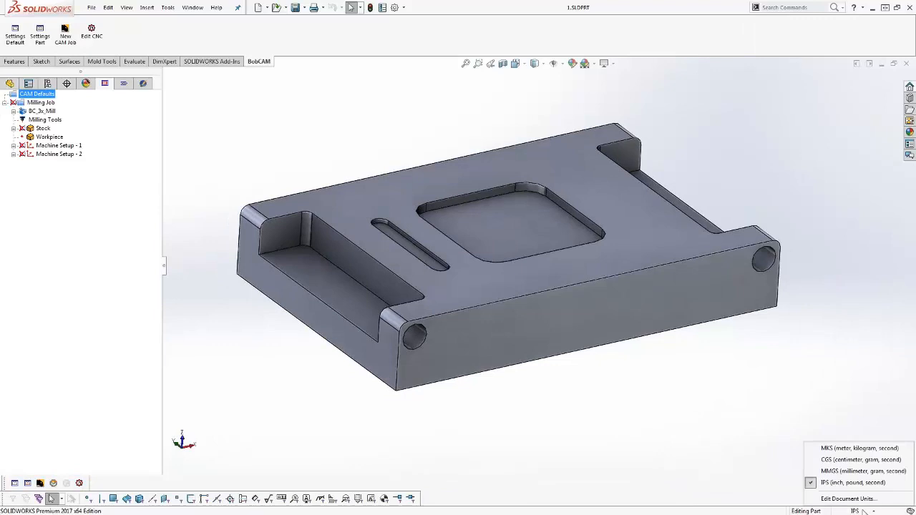
left_click(844, 500)
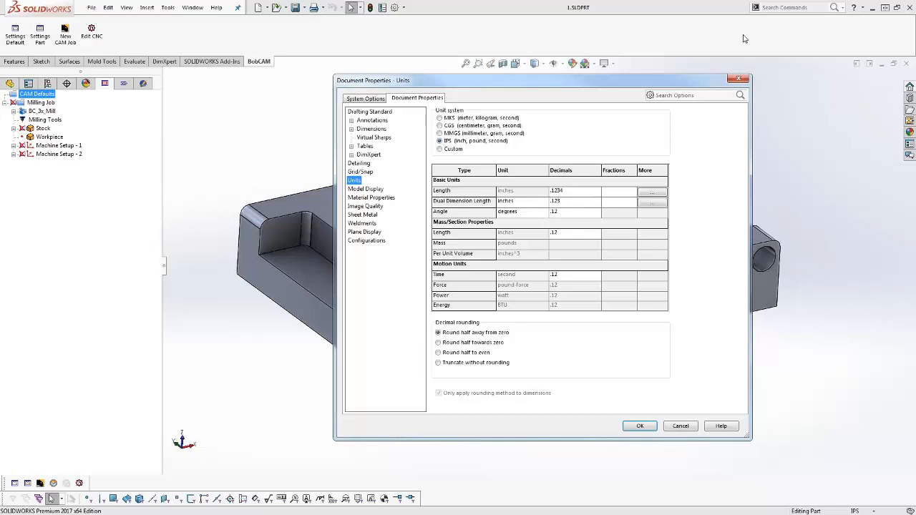
left_click(744, 79)
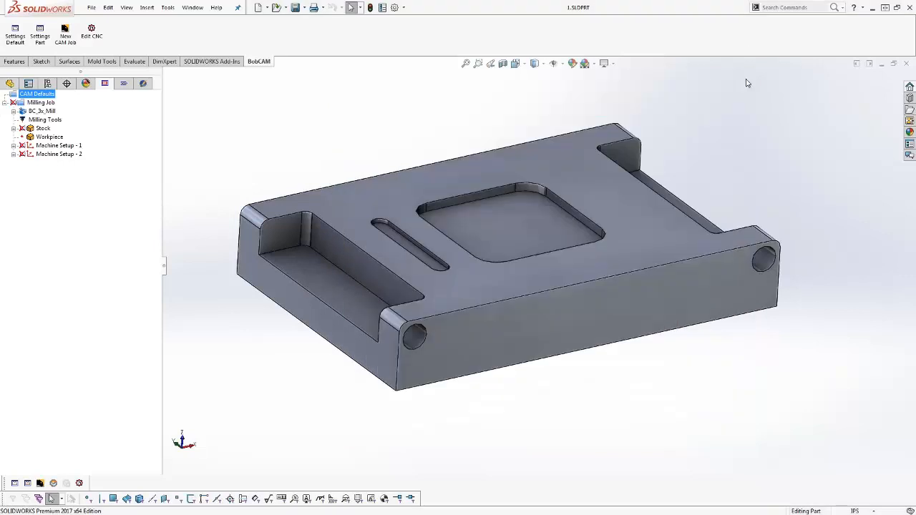
View the BobArt tree and check the installed BobCAM version and build information.
left_click(123, 85)
left_click(142, 84)
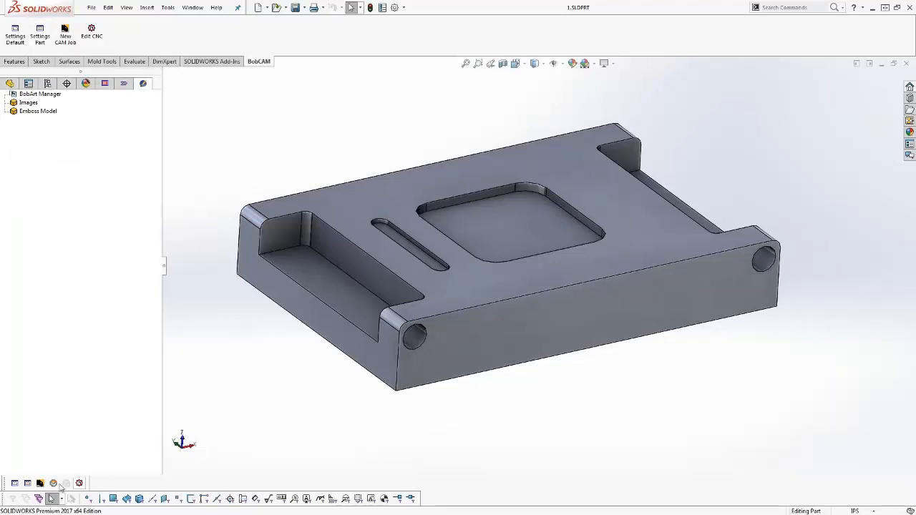
left_click(216, 8)
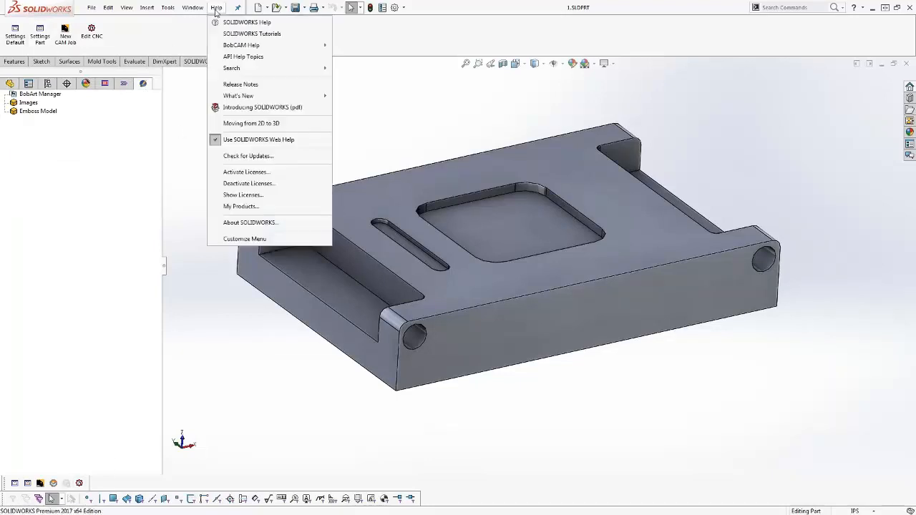
mouse_move(286, 47)
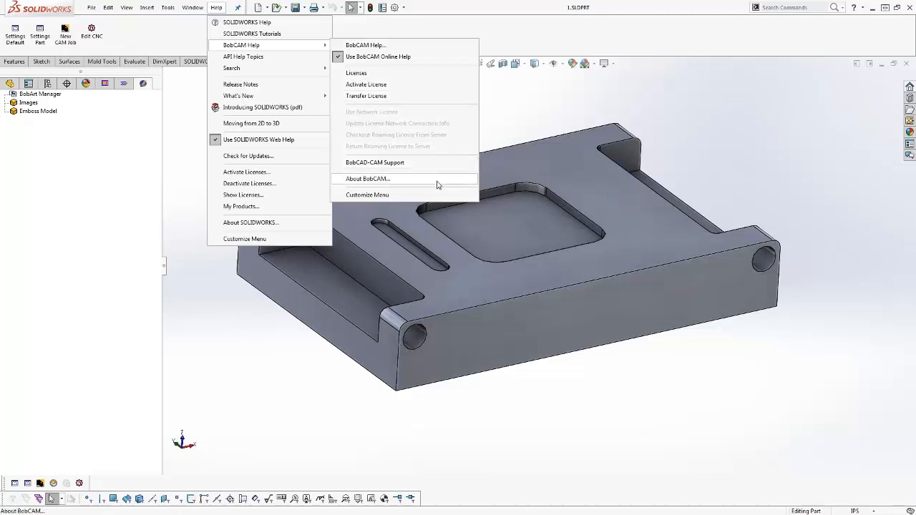
left_click(384, 180)
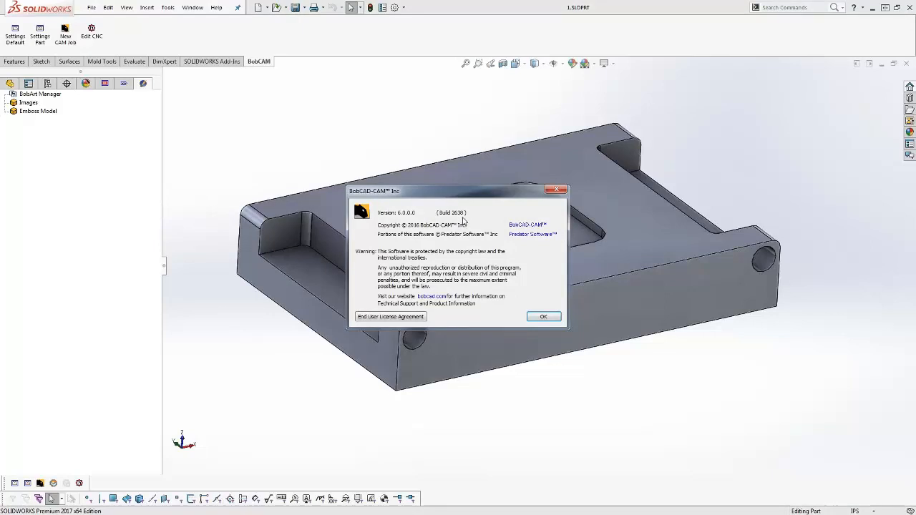
left_click(557, 191)
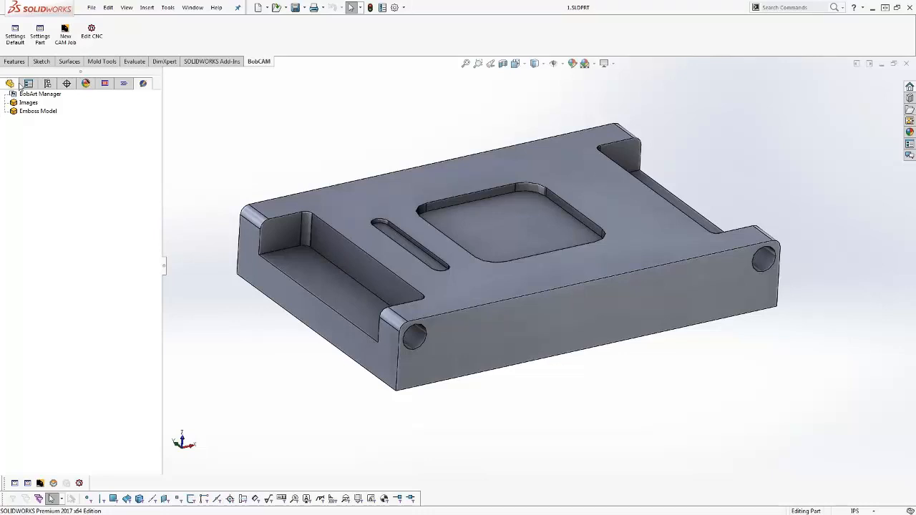
Examine the CAM tree's CAM Defaults and Milling Job folders and the post processor under the BC_3x_Mill machine.
left_click(105, 83)
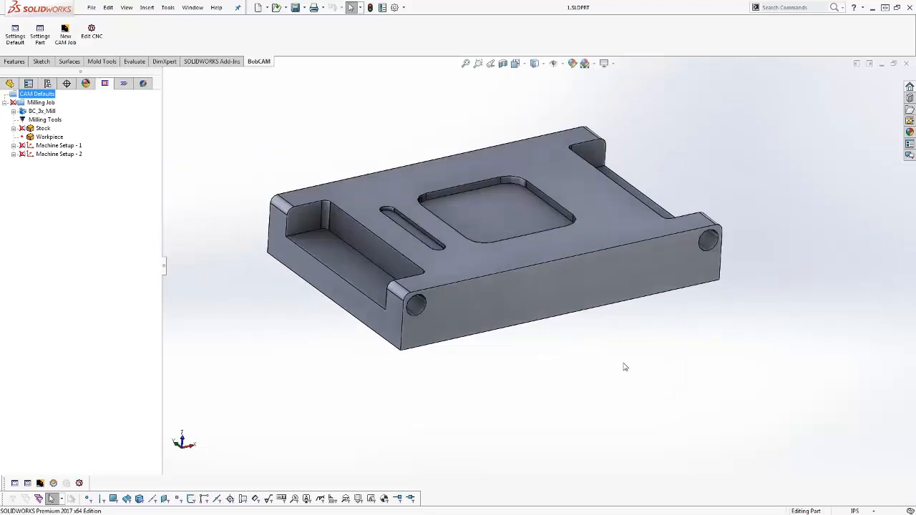
left_click(5, 102)
left_click(23, 95)
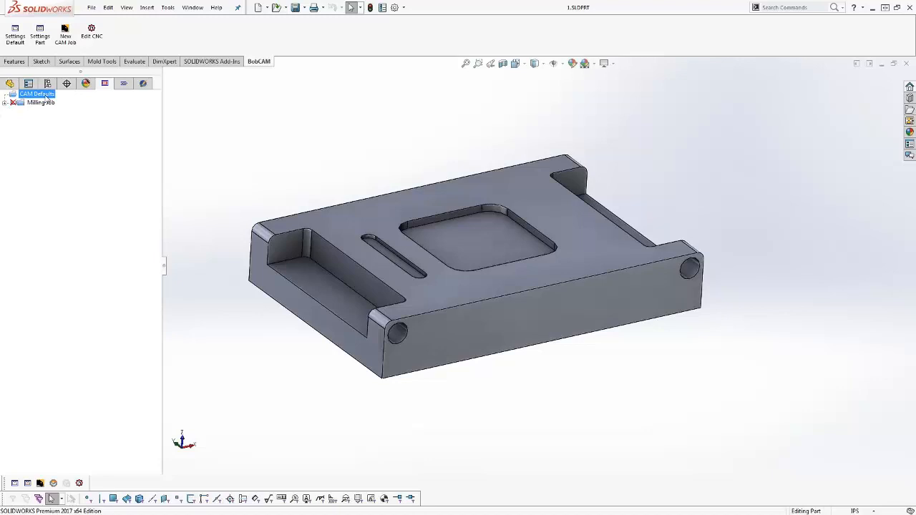
left_click(44, 102)
left_click(5, 103)
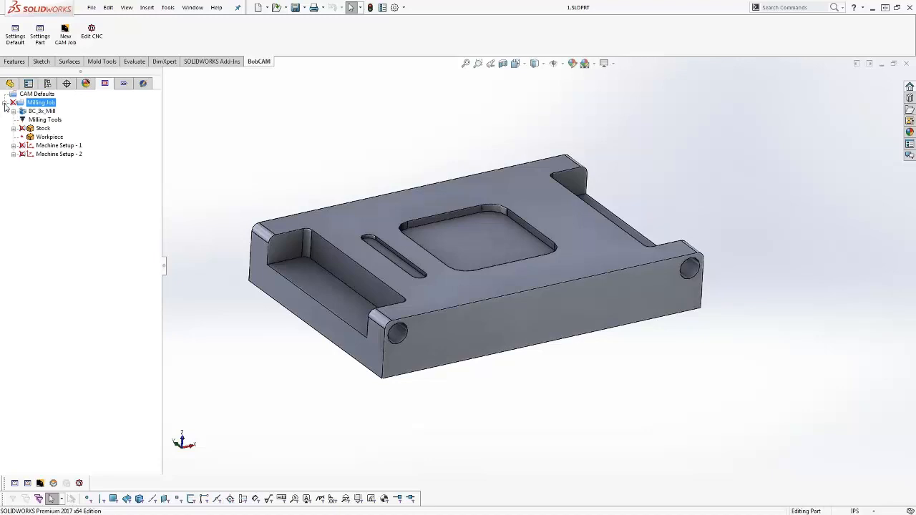
left_click(13, 112)
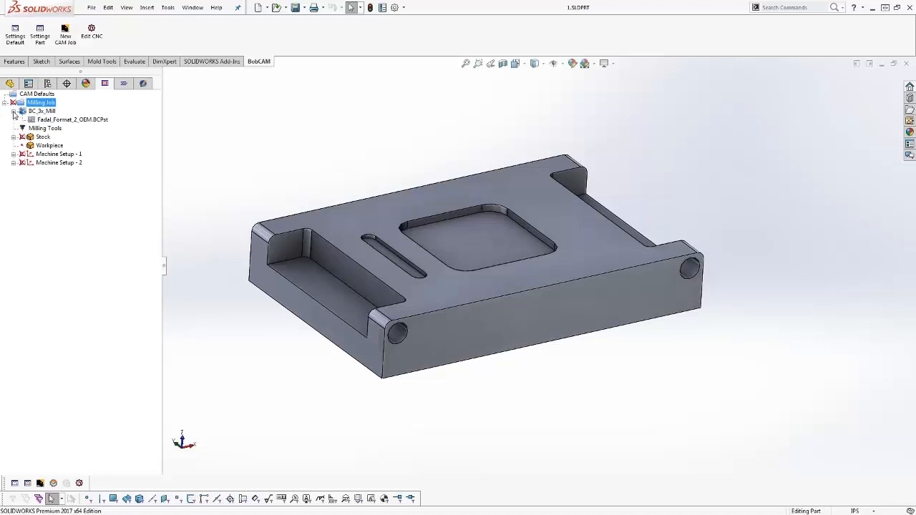
left_click(13, 111)
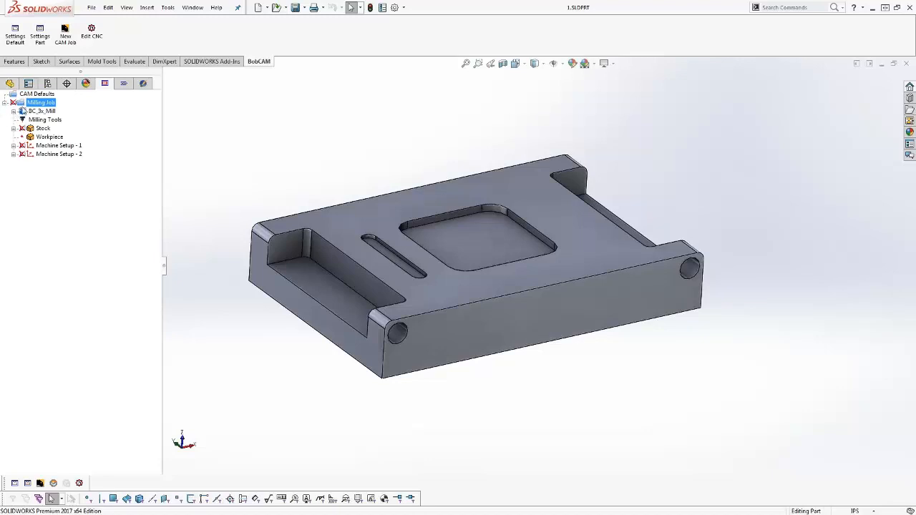
Compute all toolpaths of the Milling Job.
right_click(40, 103)
left_click(118, 230)
Review the job's machine, post processor, milling tools and stock entries in the CAM tree.
left_click(48, 112)
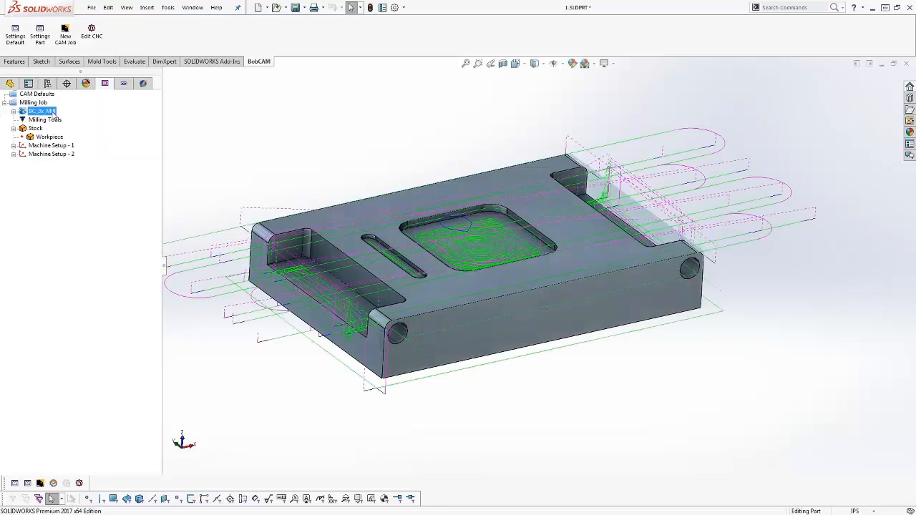
left_click(46, 120)
left_click(13, 111)
left_click(80, 121)
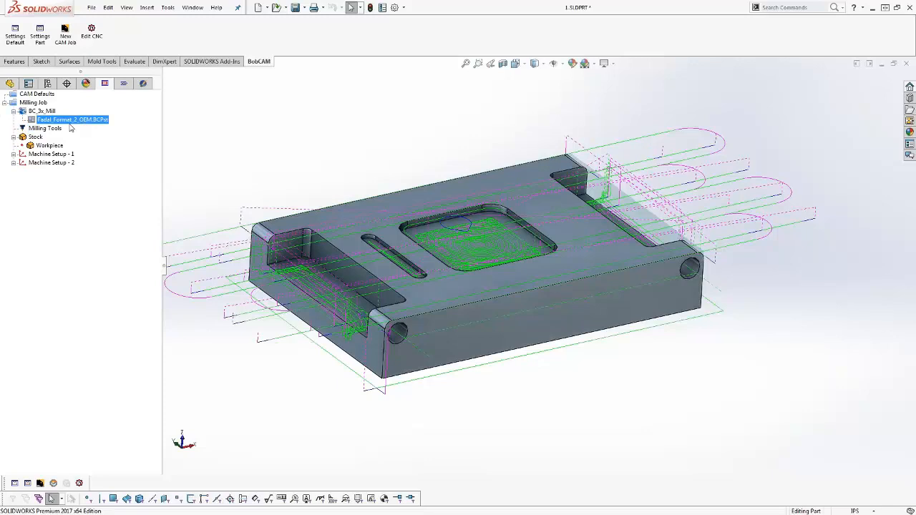
left_click(53, 130)
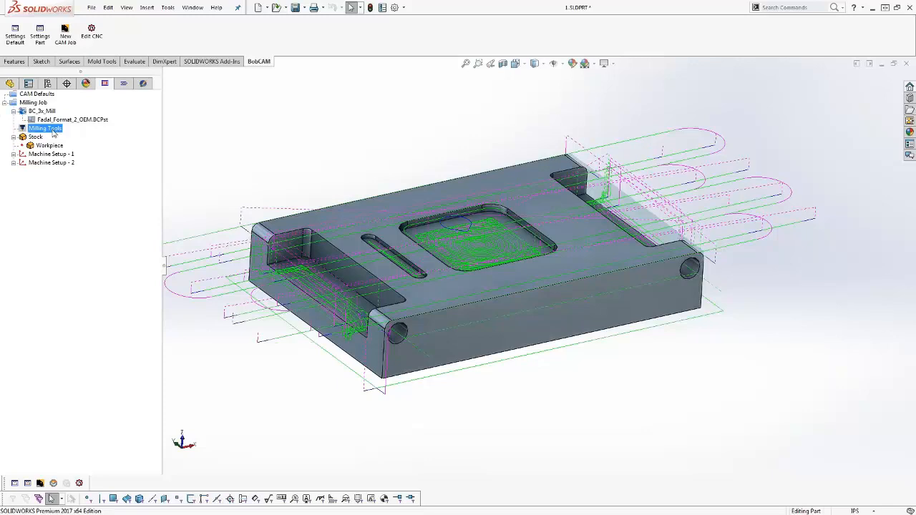
left_click(35, 137)
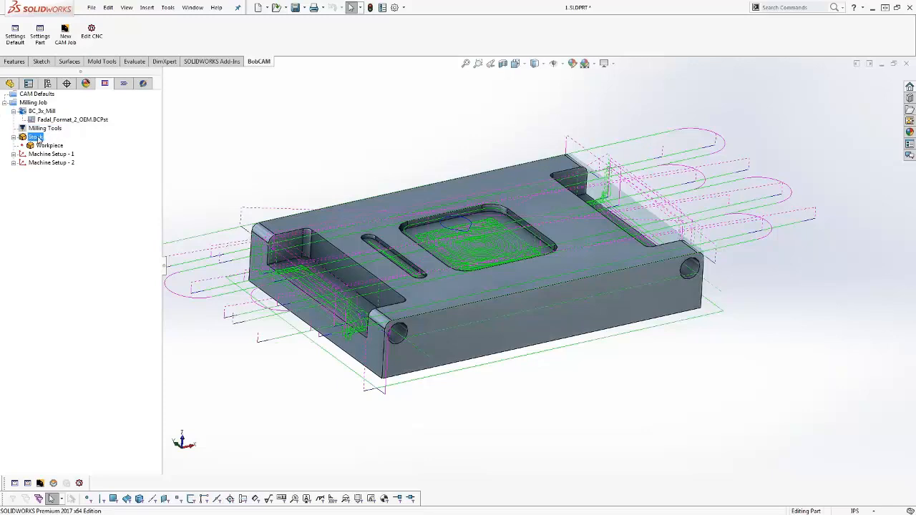
Inspect the contents of both machine setups and leave Machine Setup - 1 expanded.
left_click(28, 154)
left_click(13, 154)
left_click(13, 154)
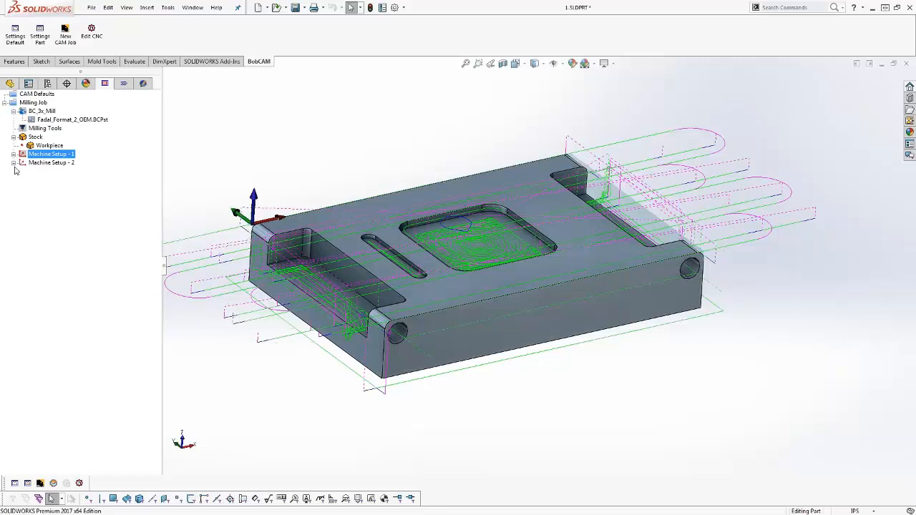
left_click(13, 162)
left_click(14, 162)
left_click(14, 154)
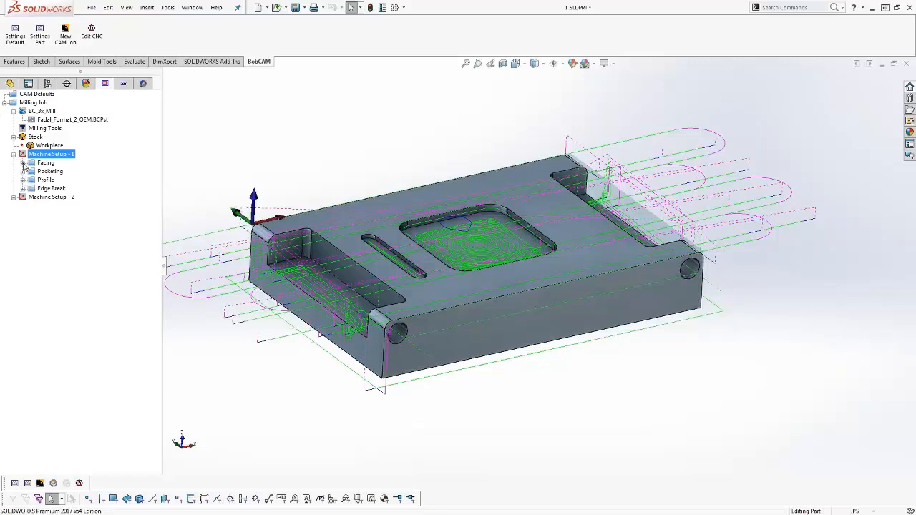
Examine the Facing, Pocketing, Profile and Edge Break groups under Machine Setup - 1, and select the setup itself.
left_click(23, 162)
left_click(23, 162)
left_click(40, 163)
left_click(40, 171)
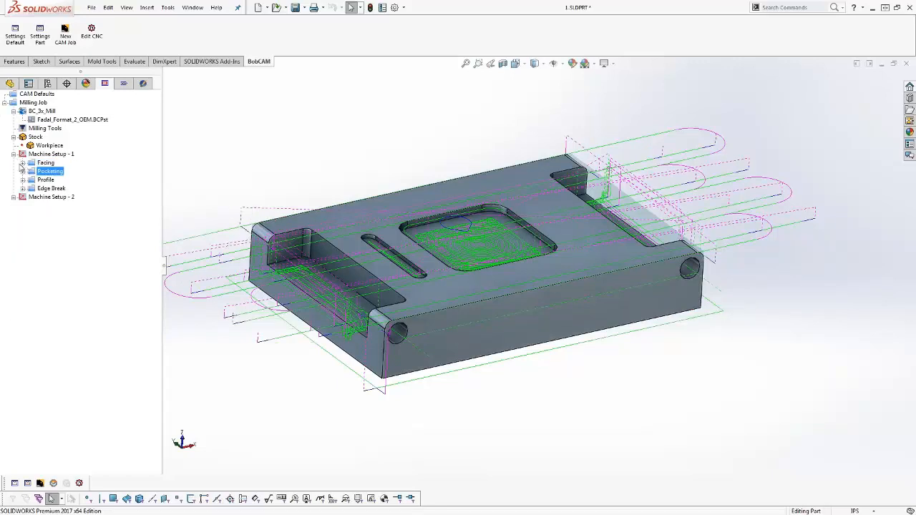
left_click(23, 164)
left_click(22, 163)
left_click(22, 172)
left_click(22, 172)
left_click(23, 180)
left_click(23, 180)
left_click(23, 188)
left_click(22, 189)
left_click(71, 157)
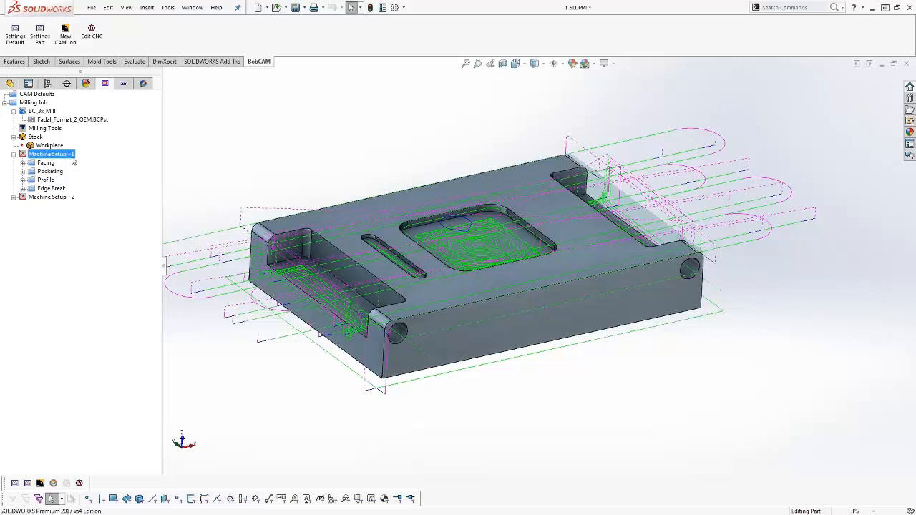
Check the post processor and BC_3x_Mill machine entries, and collapse the Milling Job in the CAM tree.
left_click(65, 120)
left_click(41, 111)
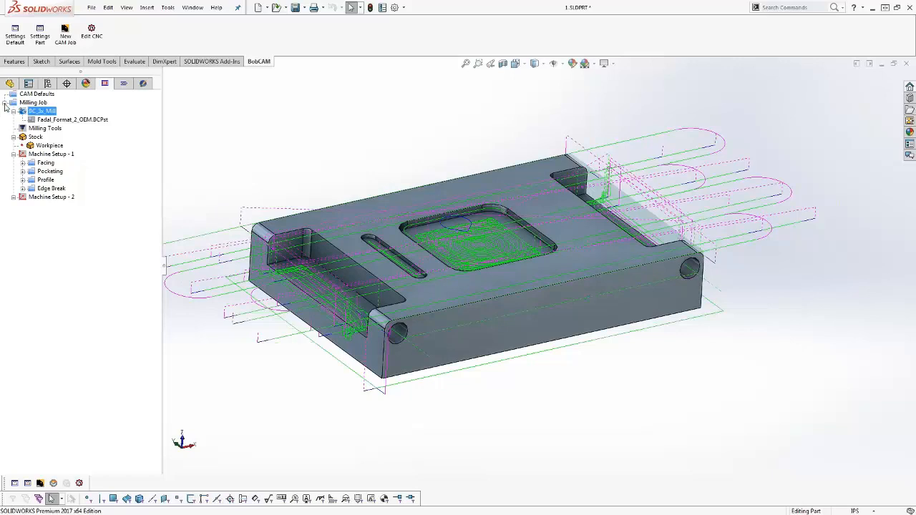
left_click(5, 104)
Open the current settings of the CAM Defaults and review the BC_3x_Mill machine choice, tool count, spindle speed, rapid feed and cutting feedrate limits.
left_click(36, 94)
right_click(47, 95)
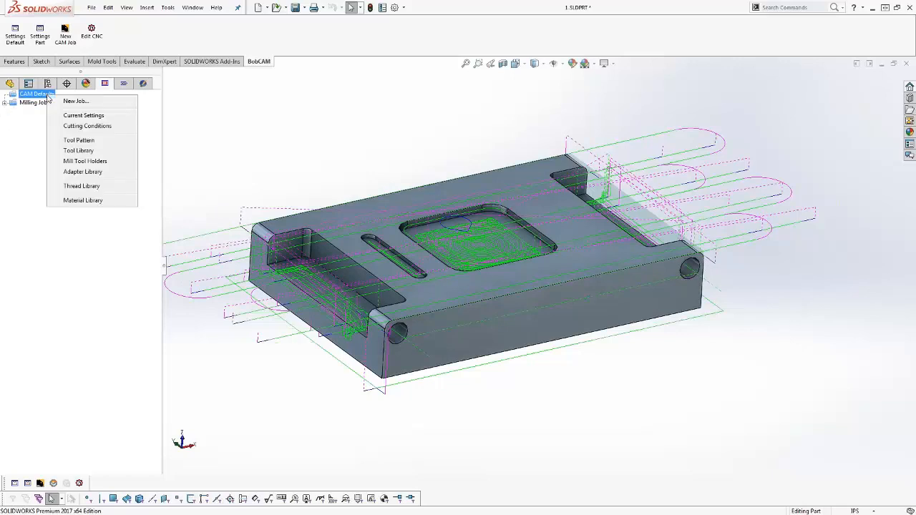
left_click(120, 118)
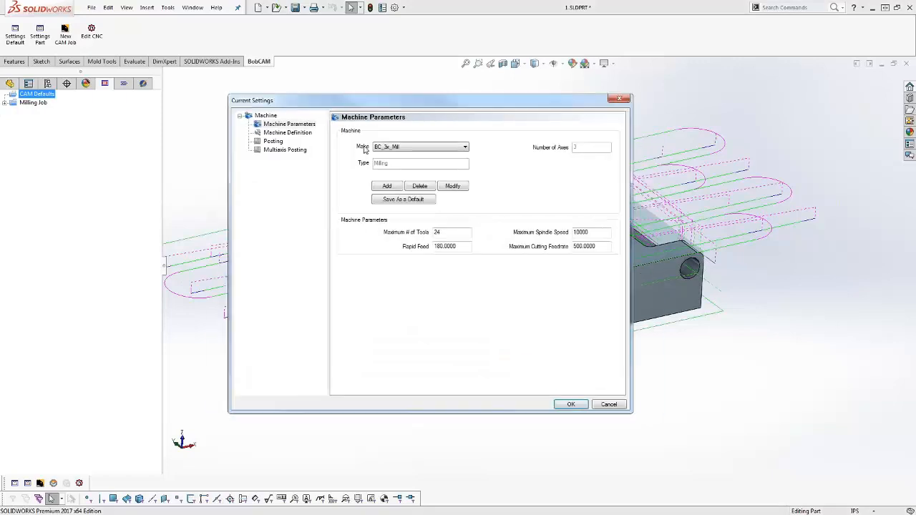
left_click(465, 147)
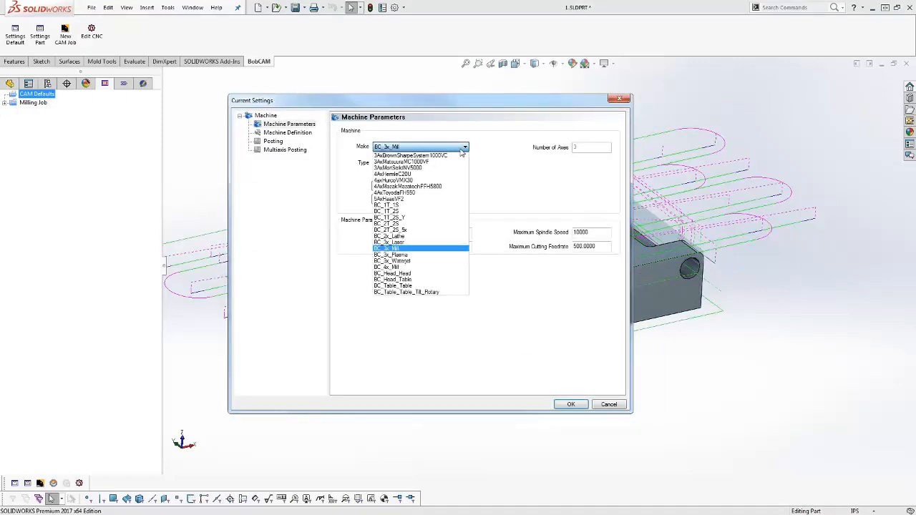
left_click(460, 251)
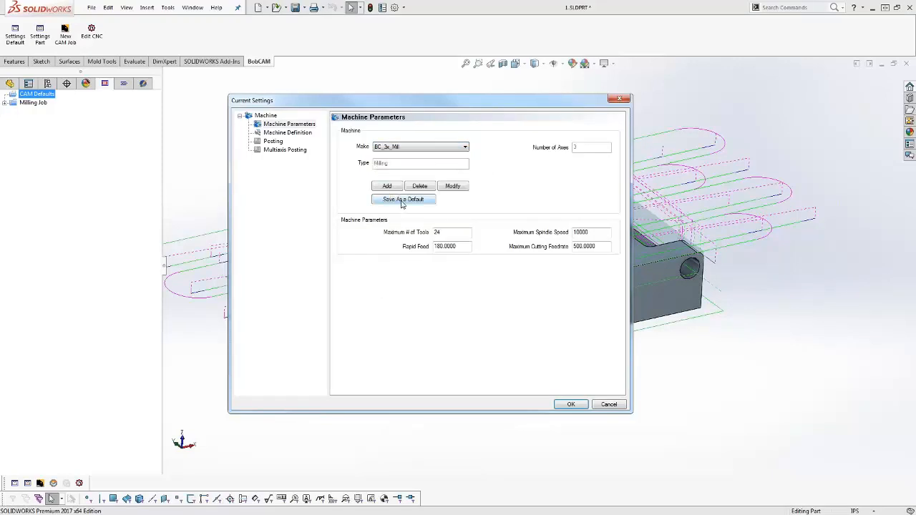
left_click_drag(445, 231, 349, 231)
double_click(580, 232)
double_click(444, 246)
left_click_drag(597, 248, 512, 250)
Review the machine definition's Y travel limits, Y-Axis geometry and collision checking groups.
left_click(288, 132)
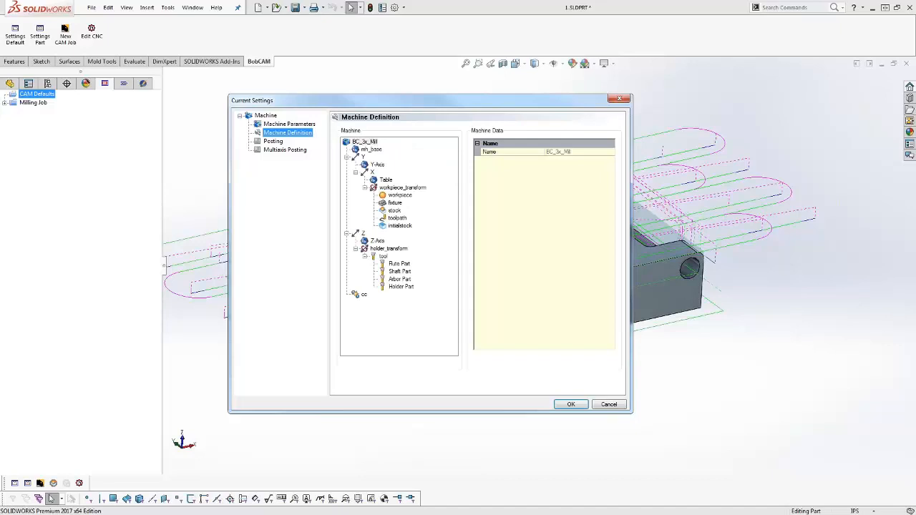
left_click(363, 156)
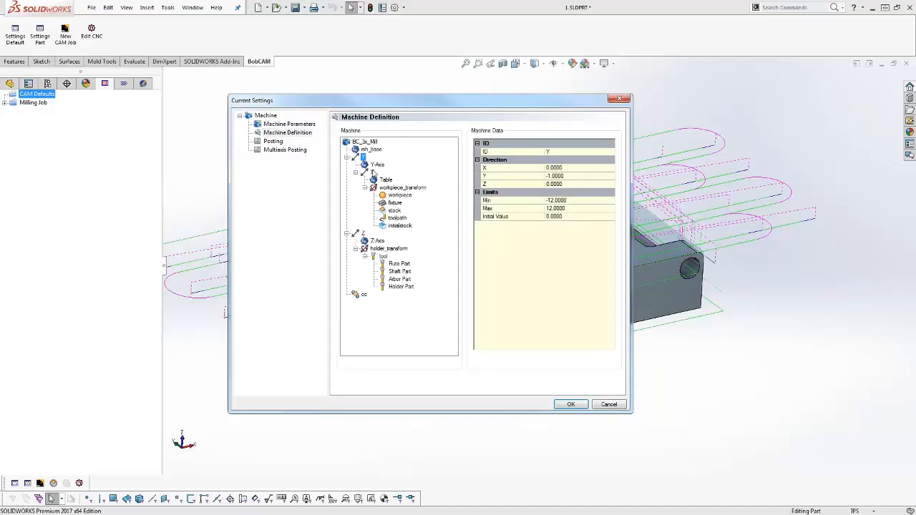
left_click(377, 165)
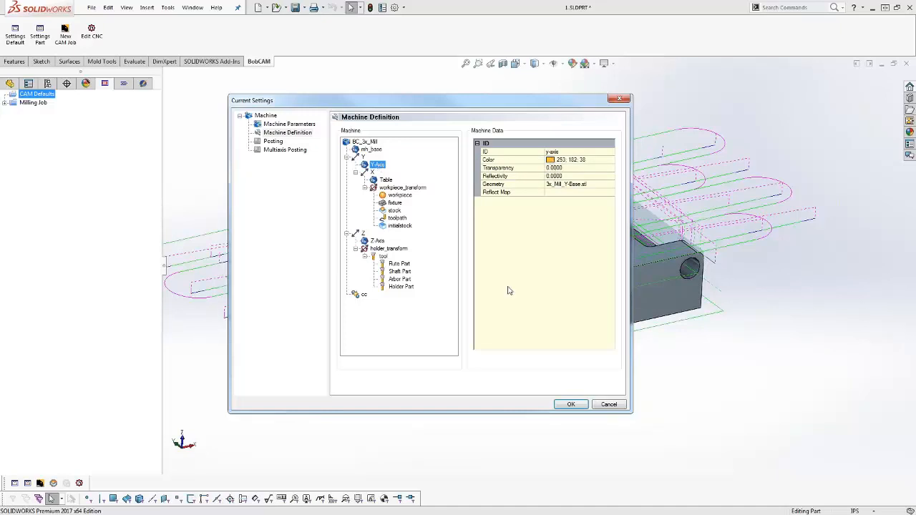
left_click(364, 295)
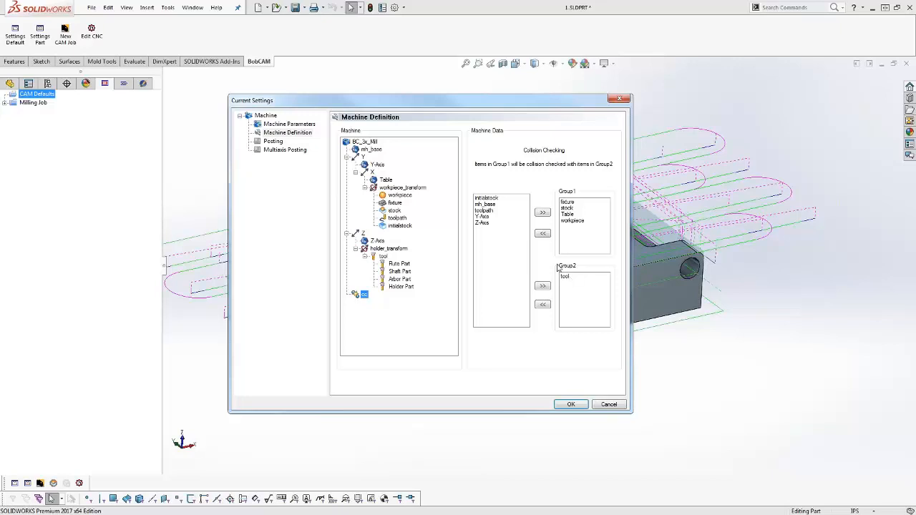
Review the Posting and Multiaxis Posting settings, including the NC file extension, and close the current settings without changes.
left_click(277, 142)
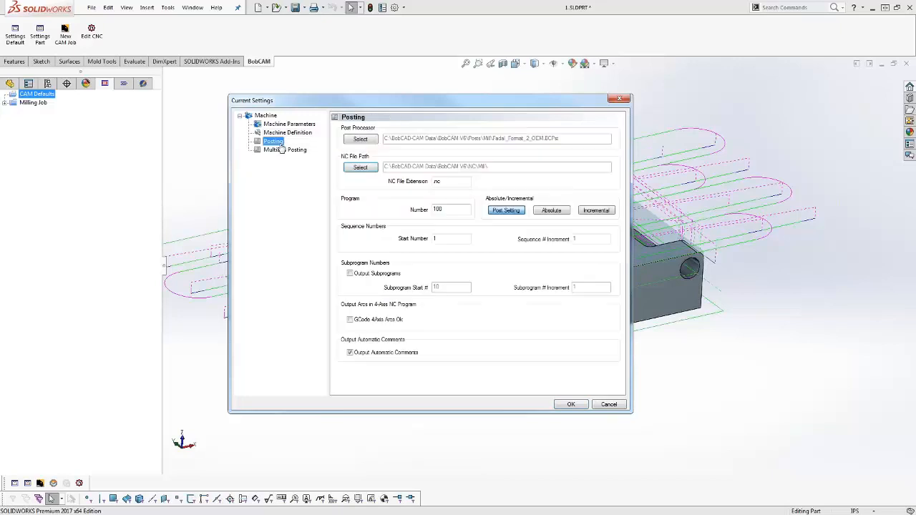
left_click(452, 183)
left_click(301, 151)
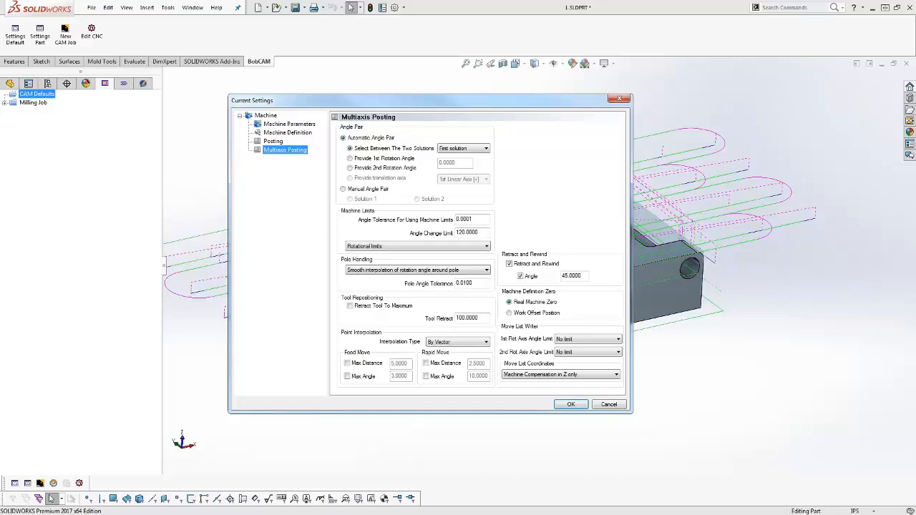
left_click(621, 99)
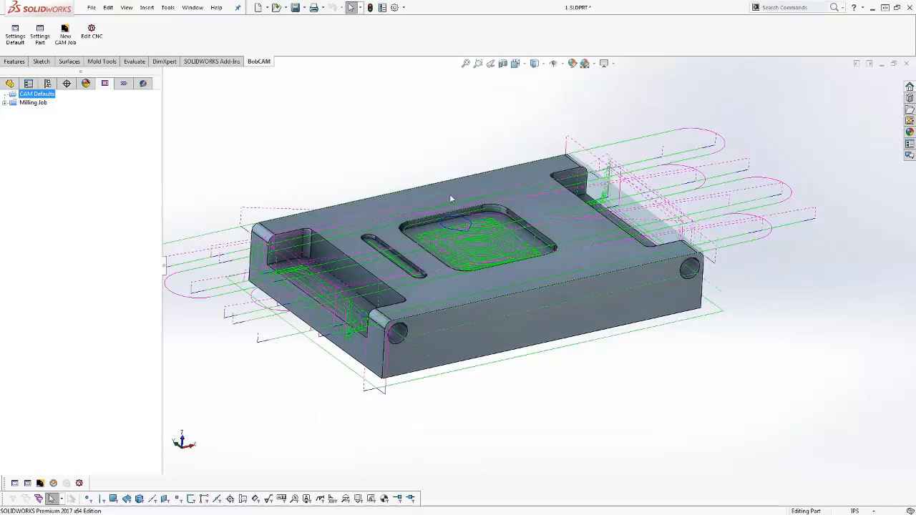
Open the Thread Library from the CAM Defaults and list the threads of the UNC tapping group.
right_click(45, 96)
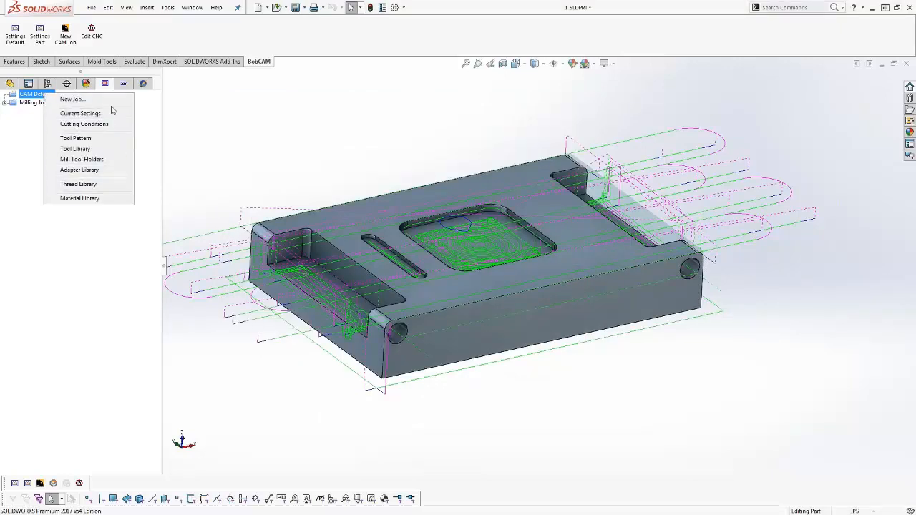
left_click(108, 184)
left_click_drag(286, 127, 282, 113)
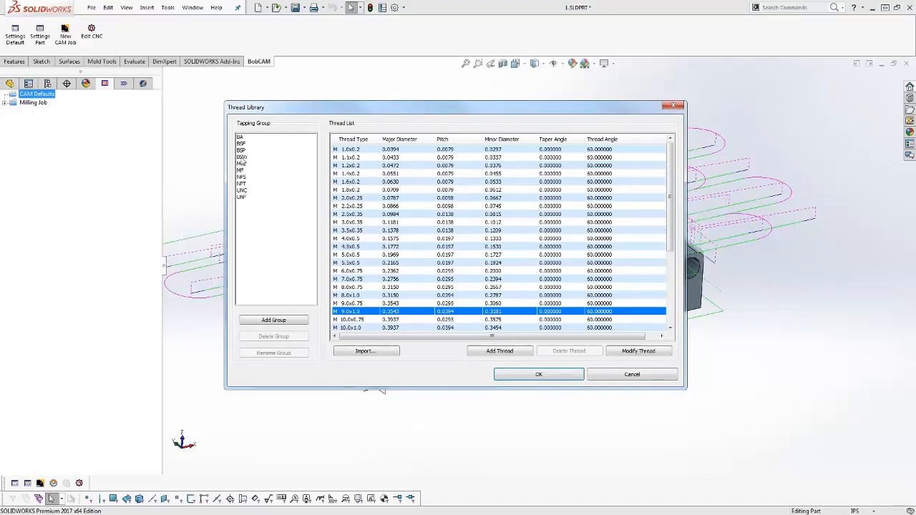
left_click(242, 190)
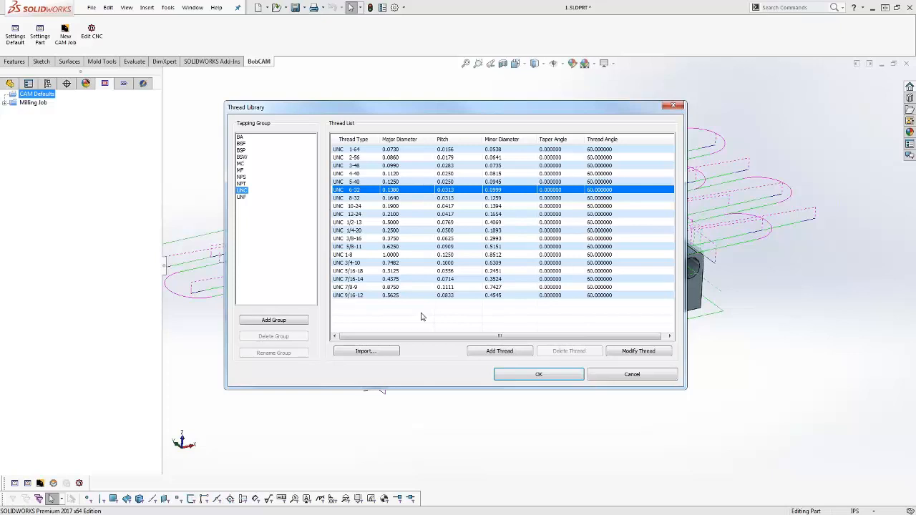
Inspect the UNC 1/4-20 thread's minor diameter, taper angle and cutting and rolling hole sizes, and close the library without changes.
left_click(362, 230)
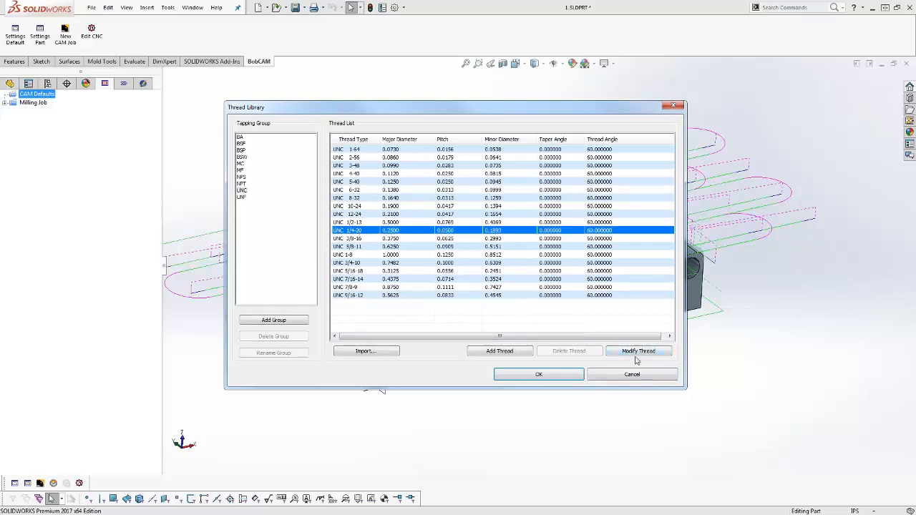
left_click(639, 352)
left_click_drag(467, 179, 383, 210)
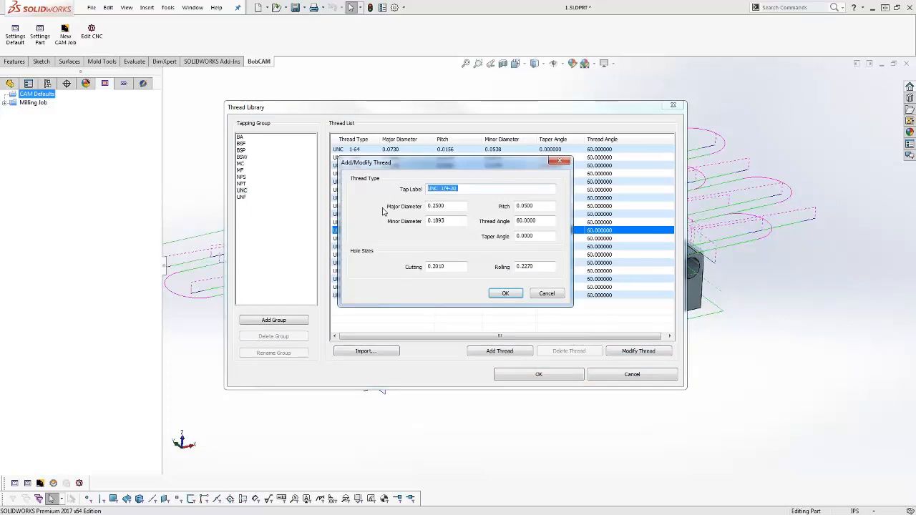
left_click(451, 221)
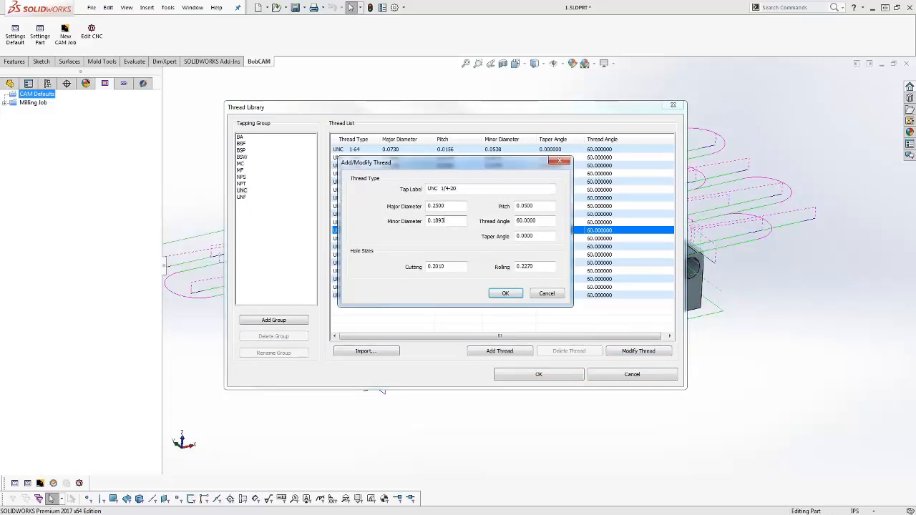
left_click(543, 236)
left_click(450, 266)
left_click(532, 267)
left_click(461, 266)
double_click(431, 266)
key("Tab")
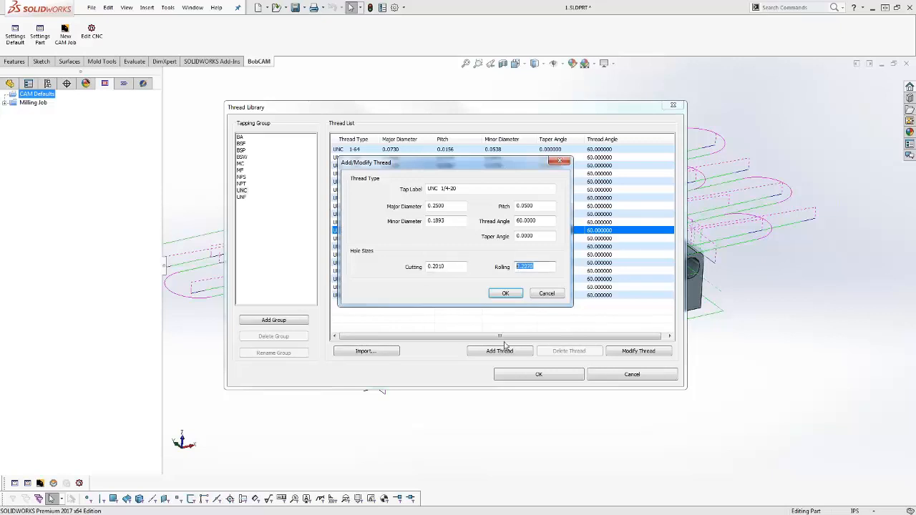
left_click(547, 293)
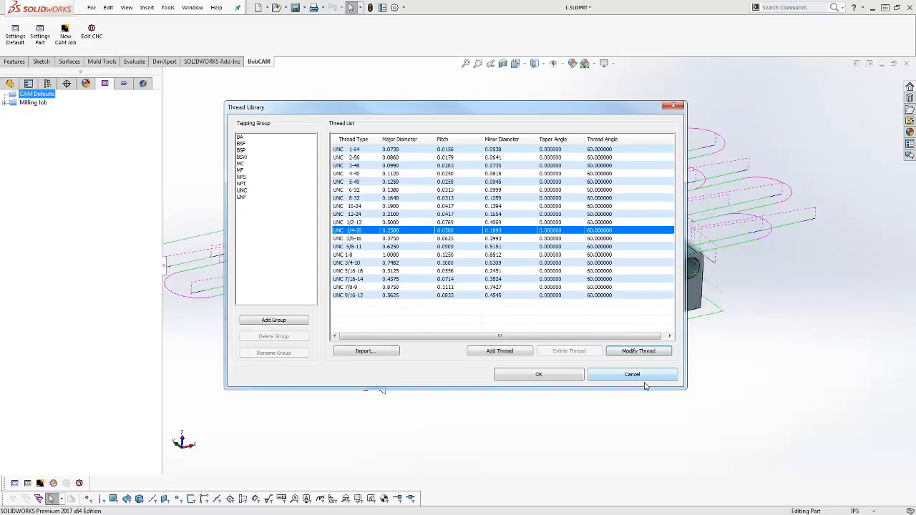
key("Escape")
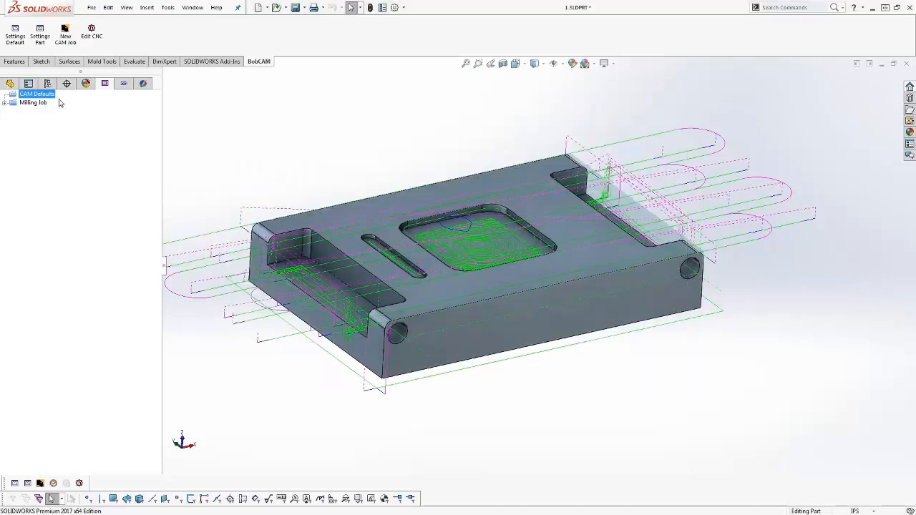
Open the Tool Pattern settings from the CAM Defaults and examine the Mill Features and Lathe Features template groups.
right_click(51, 98)
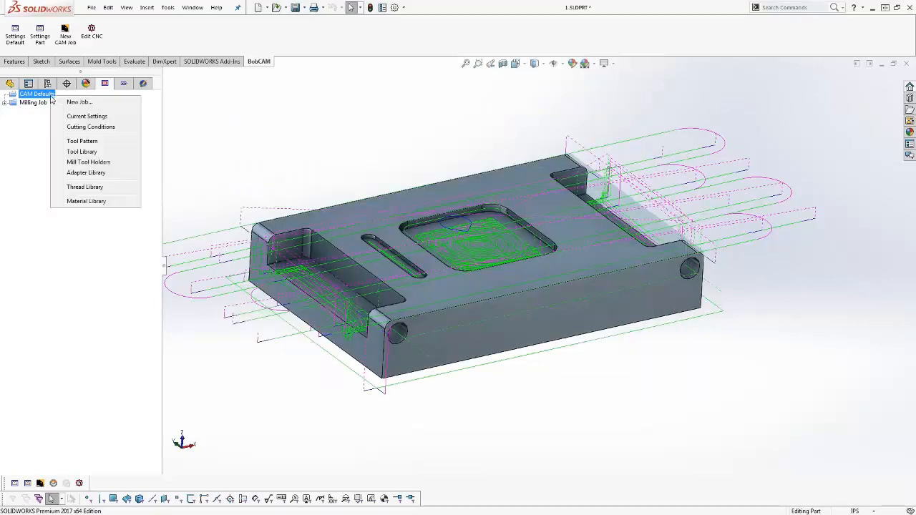
left_click(120, 143)
left_click_drag(362, 136, 358, 101)
left_click(289, 118)
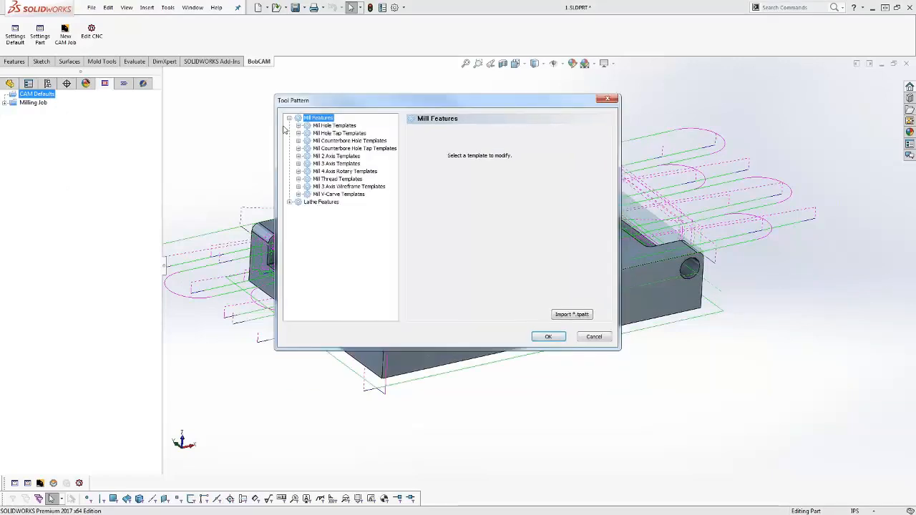
left_click(288, 118)
left_click(289, 126)
left_click(288, 126)
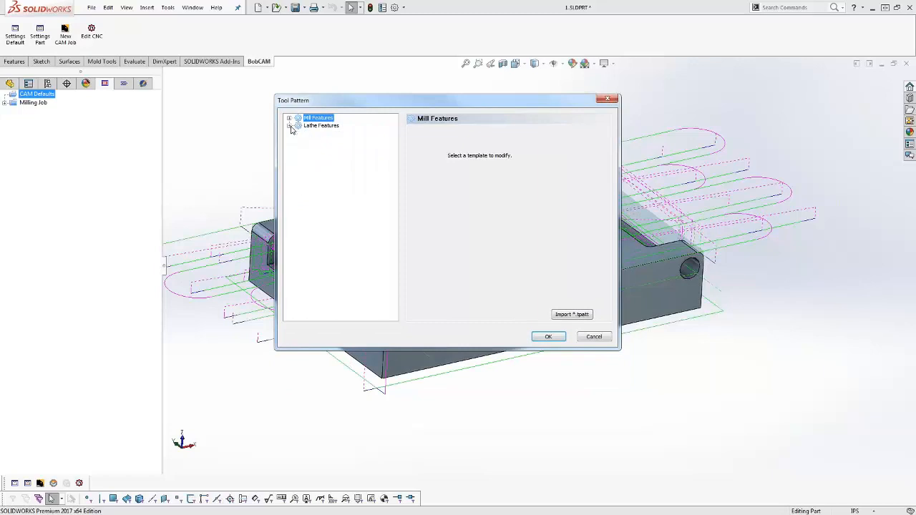
left_click(288, 118)
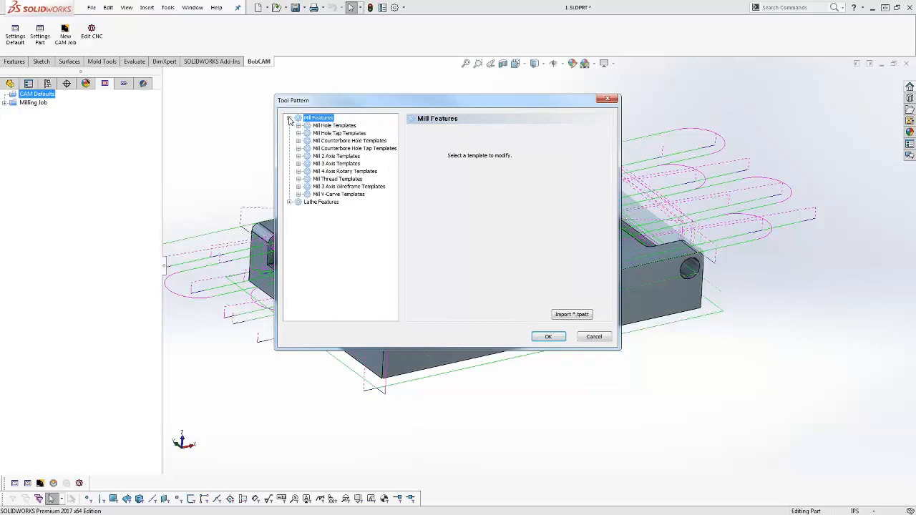
Review the operations in the Mill 2 Axis templates for Profiling, Pocketing, Facing and 2D Engraving, and cancel the Tool Pattern settings.
left_click(299, 156)
left_click(332, 163)
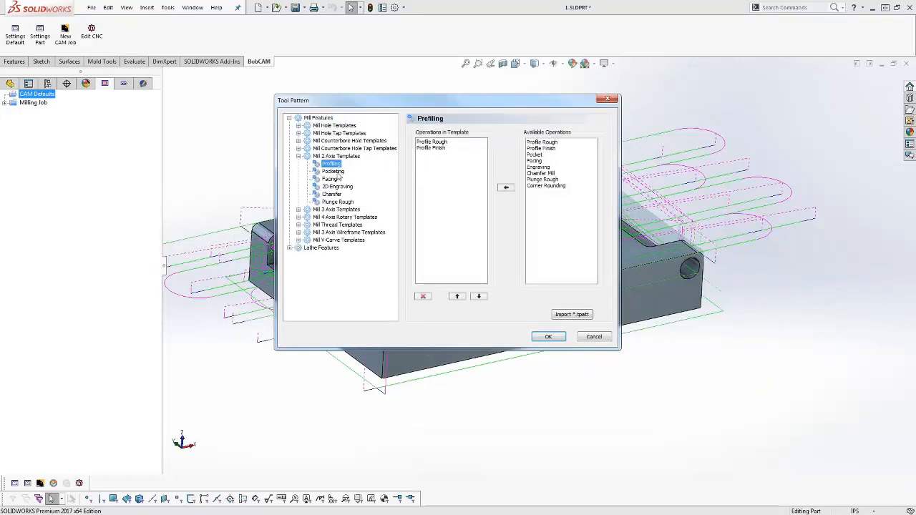
left_click(334, 171)
left_click(331, 179)
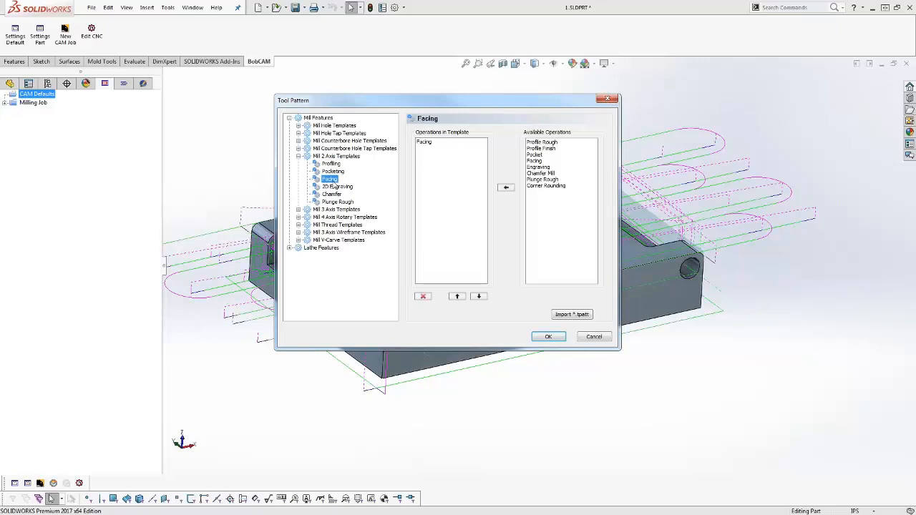
left_click(347, 187)
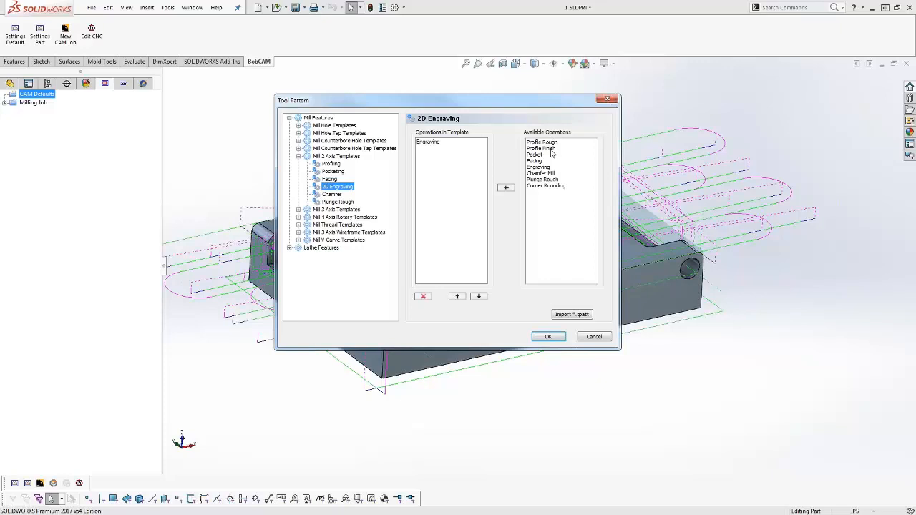
left_click(331, 164)
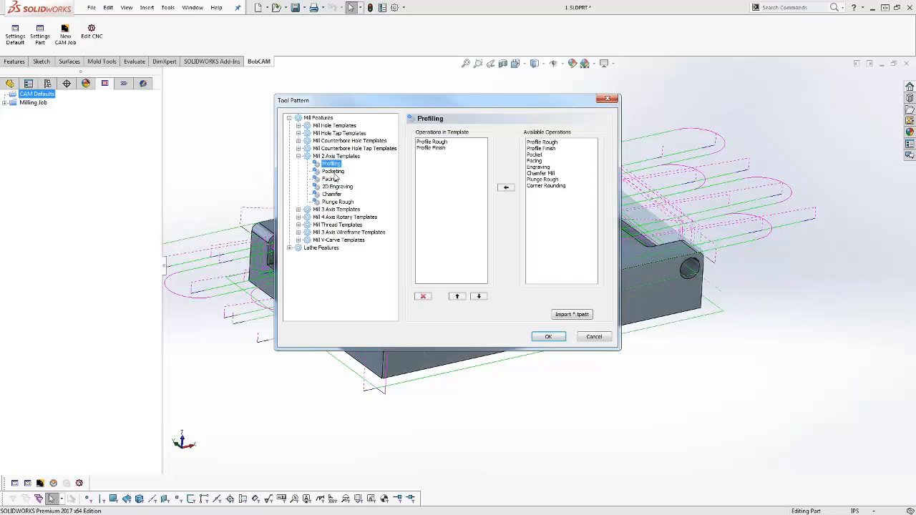
left_click(334, 171)
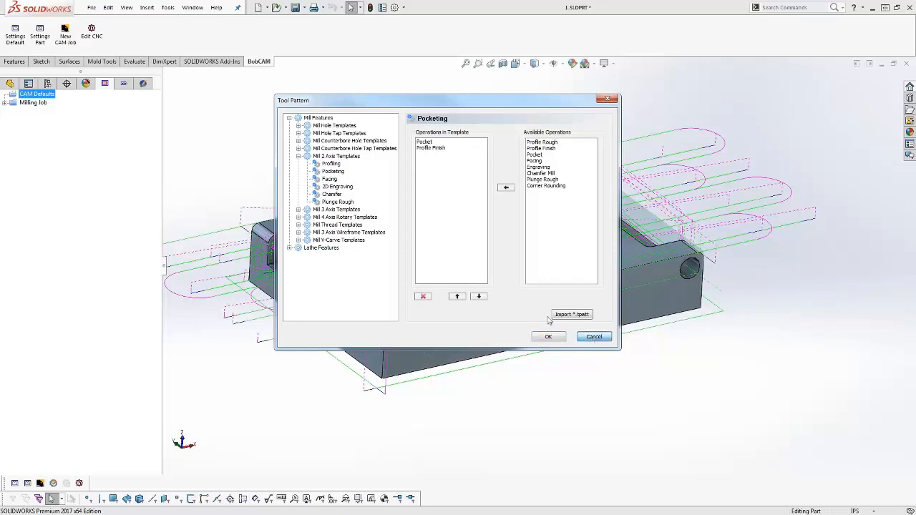
left_click(594, 337)
Open the Material Library from the CAM Defaults and show the feeds and speeds of Tool Steel A6 - Air Hardening (200-250 HB).
right_click(51, 95)
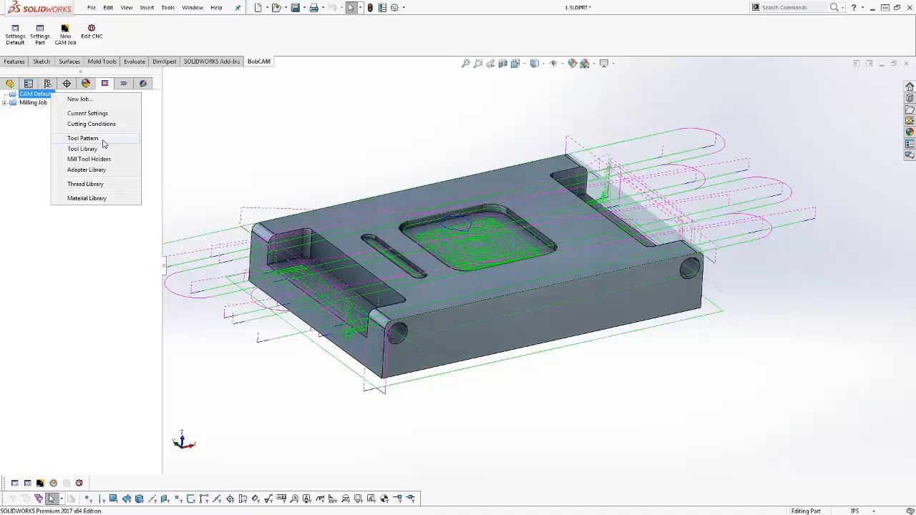
left_click(113, 196)
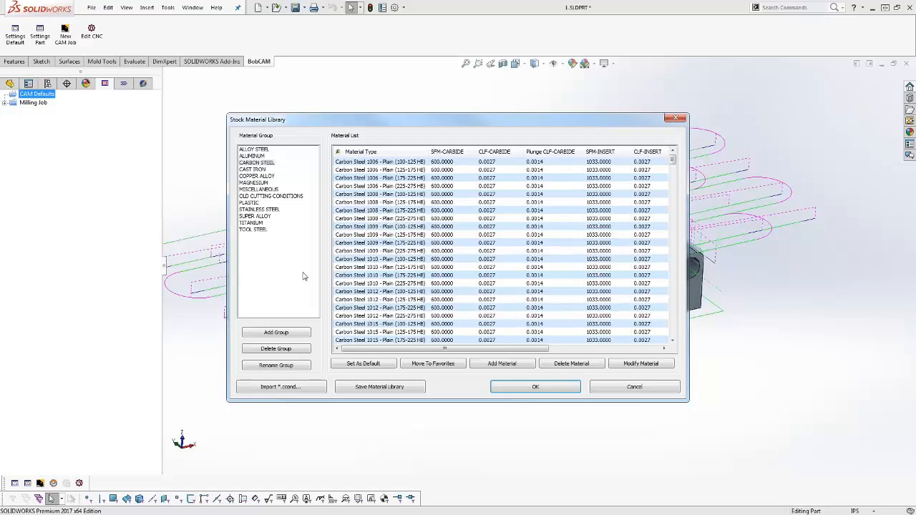
left_click(254, 230)
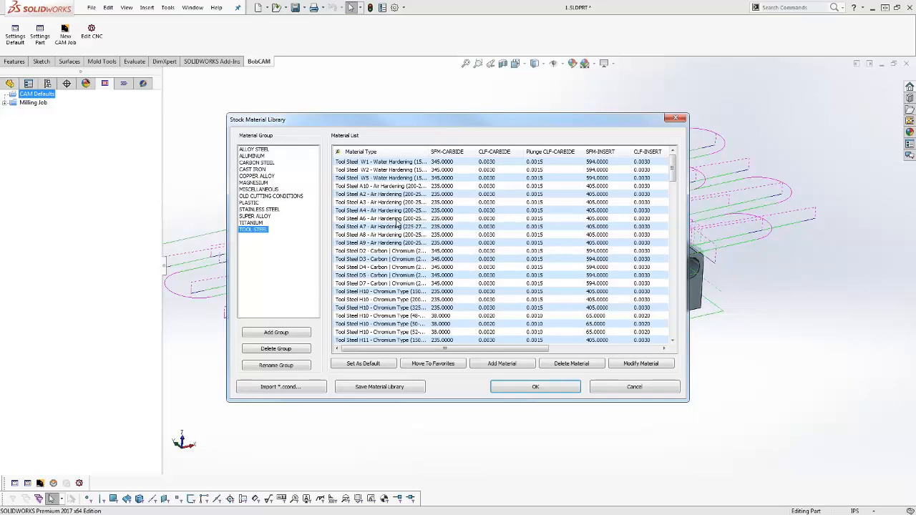
double_click(397, 219)
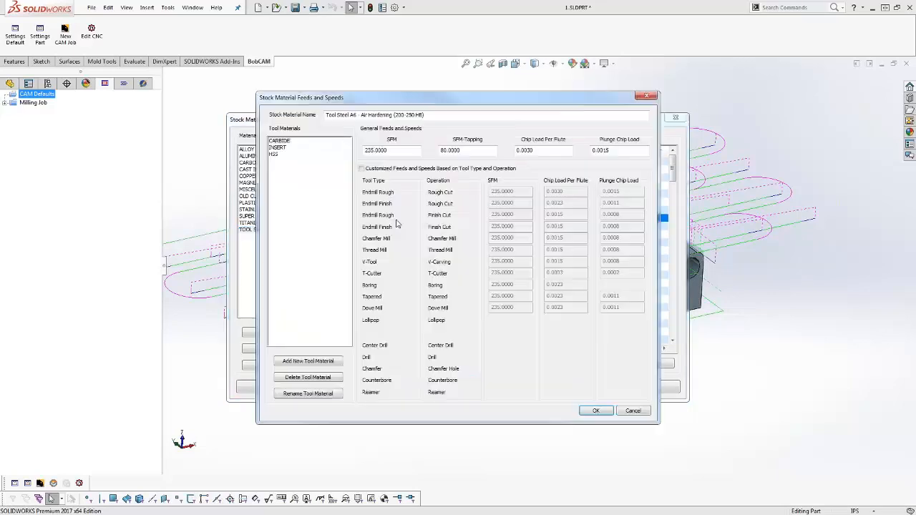
Inspect the A6 tool steel's general and customized feeds and speeds for the INSERT and HSS tool materials, and close the library without changes.
left_click(409, 149)
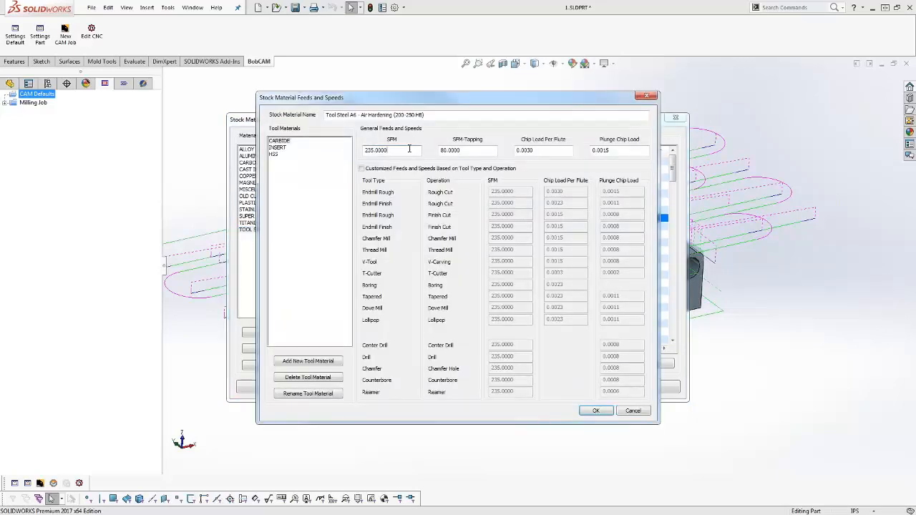
left_click(484, 150)
left_click(533, 150)
left_click(618, 151)
left_click(283, 148)
left_click(274, 154)
left_click(362, 168)
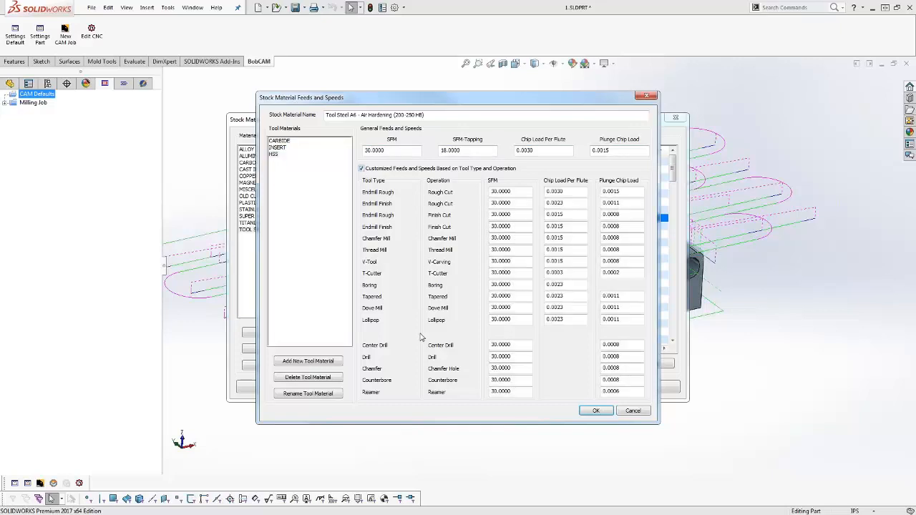
left_click(361, 168)
left_click(542, 284)
left_click(632, 410)
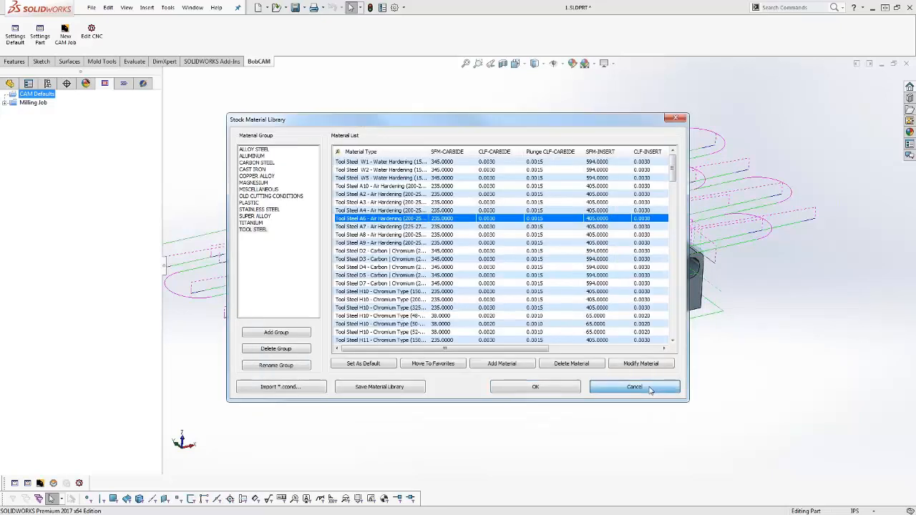
left_click(648, 387)
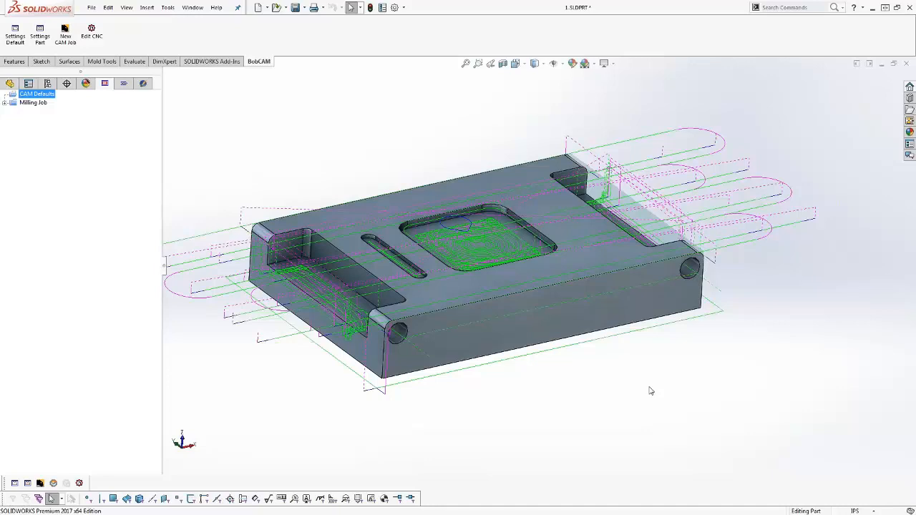
Examine the part in the standard Top and Front view orientations and return to an angled view.
scroll(597, 367, "down", 3)
scroll(589, 364, "up", 3)
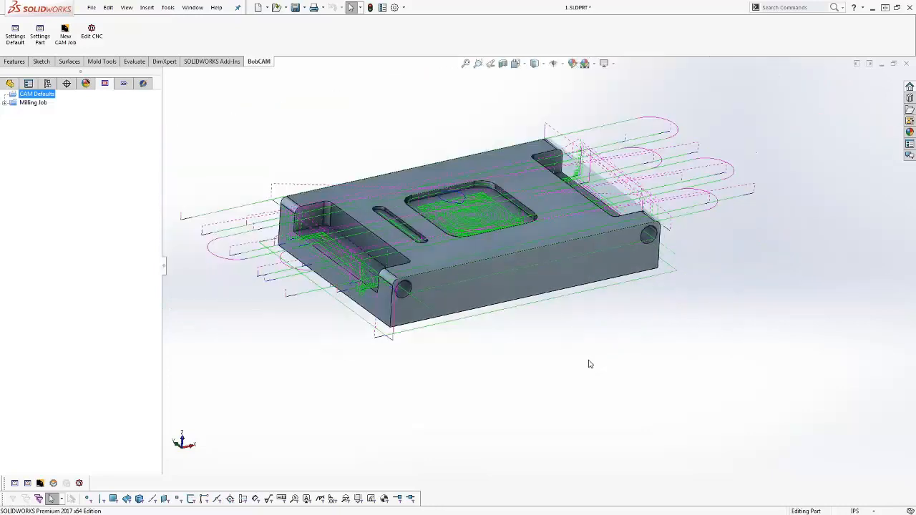
mouse_move(589, 364)
middle_mouse_down()
mouse_move(589, 387)
mouse_move(582, 380)
middle_mouse_up()
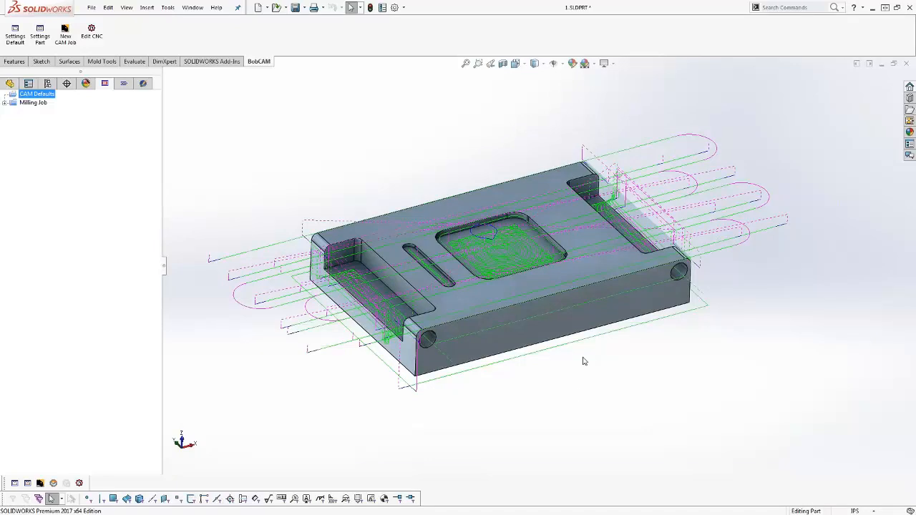
key("space")
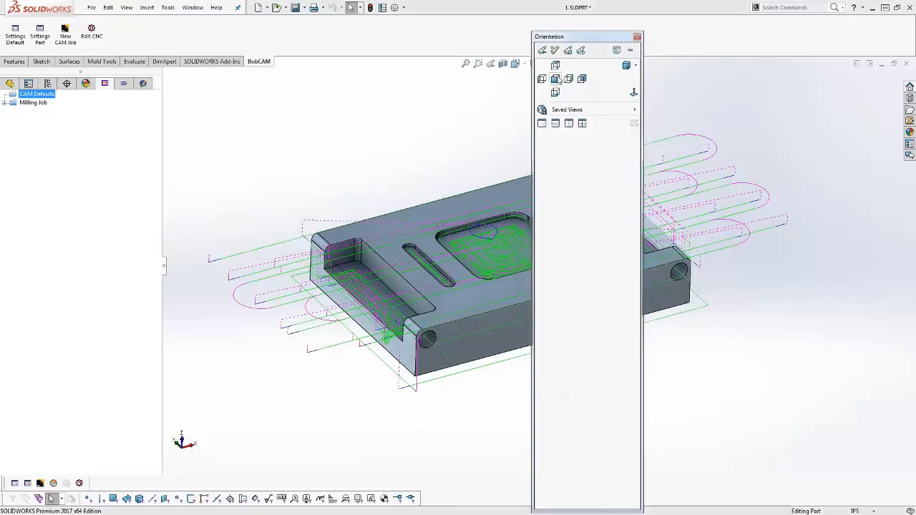
left_click(555, 65)
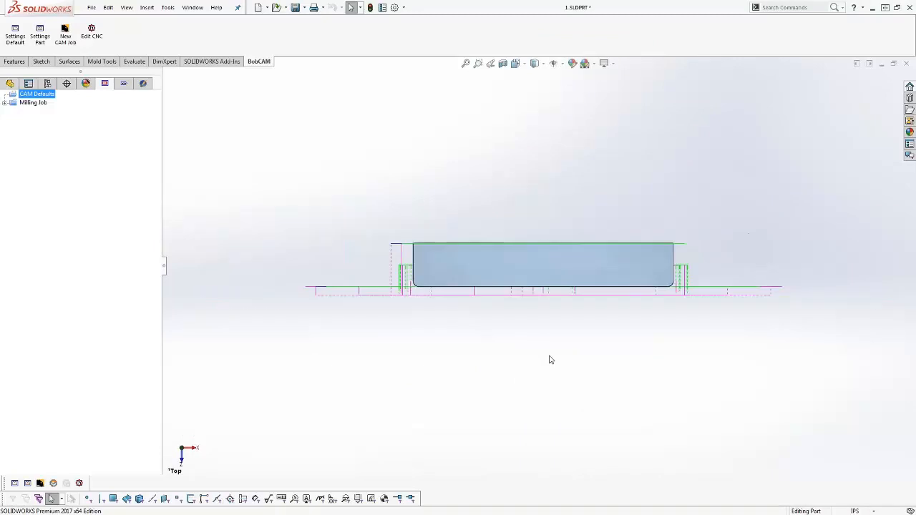
middle_click_drag(549, 359, 475, 338, "ctrl")
key("space")
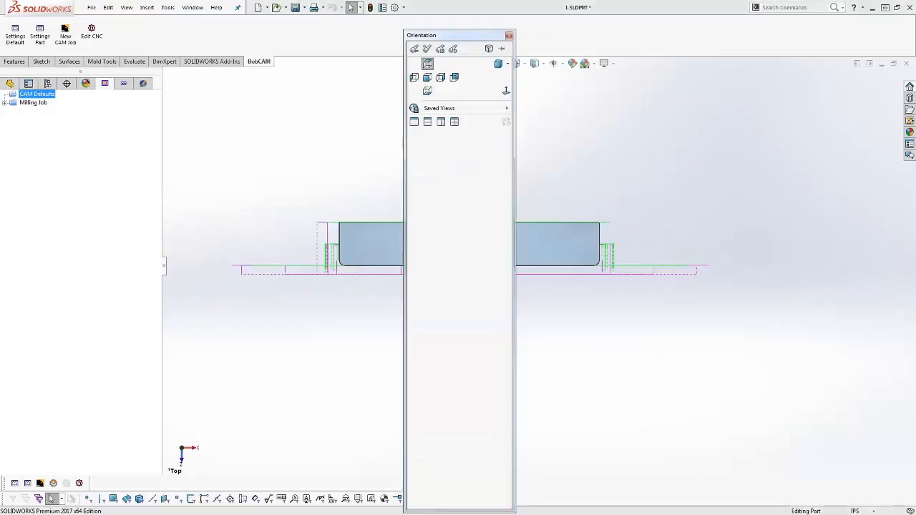
left_click(427, 77)
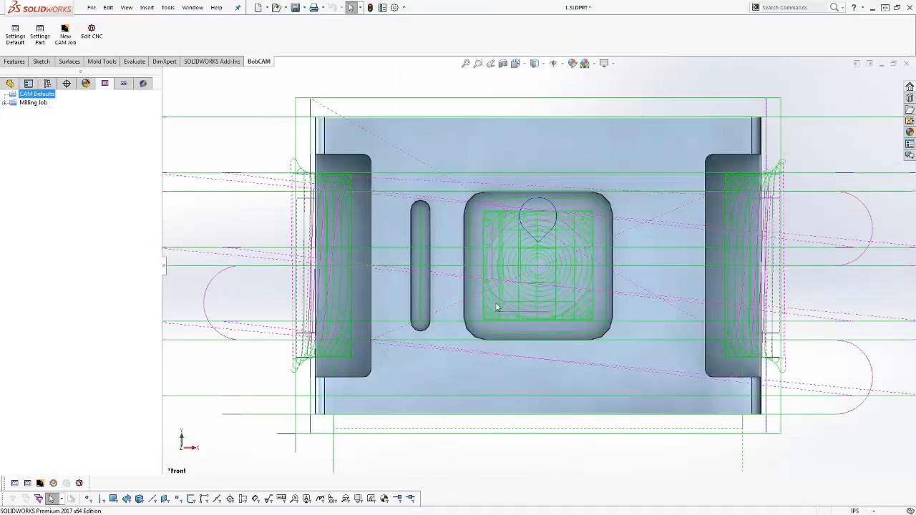
scroll(490, 287, "down", 3)
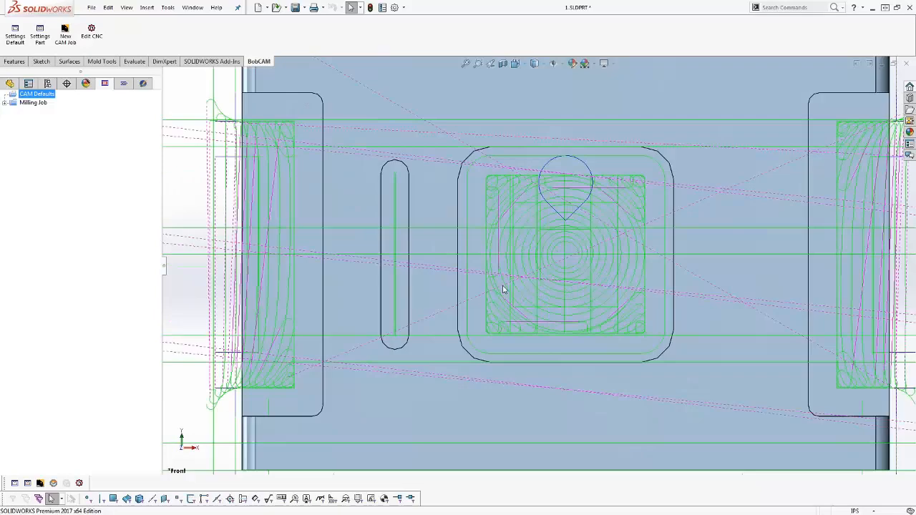
scroll(490, 286, "up", 7)
mouse_move(489, 287)
middle_mouse_down()
mouse_move(486, 275)
mouse_move(523, 265)
mouse_move(548, 279)
mouse_move(505, 358)
middle_mouse_up()
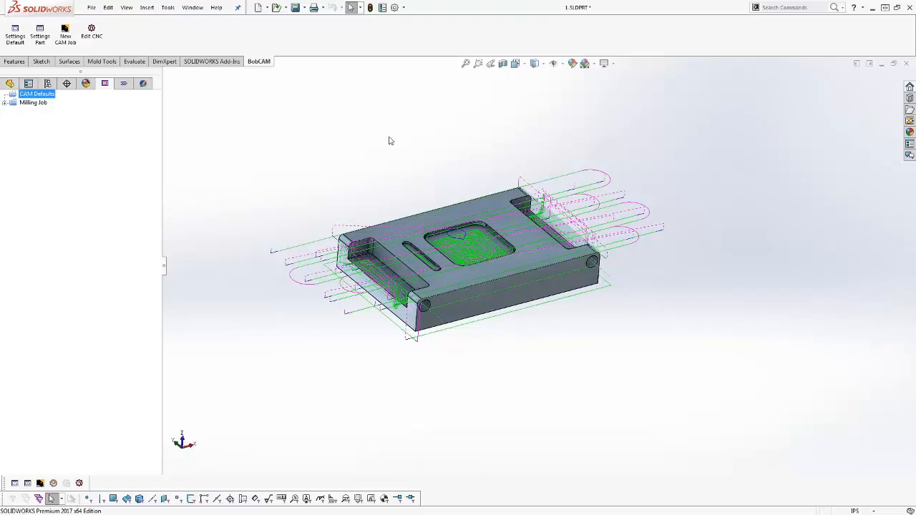
Recheck which side of the part the Top orientation shows and rotate the model to face its pocketed side.
key("space")
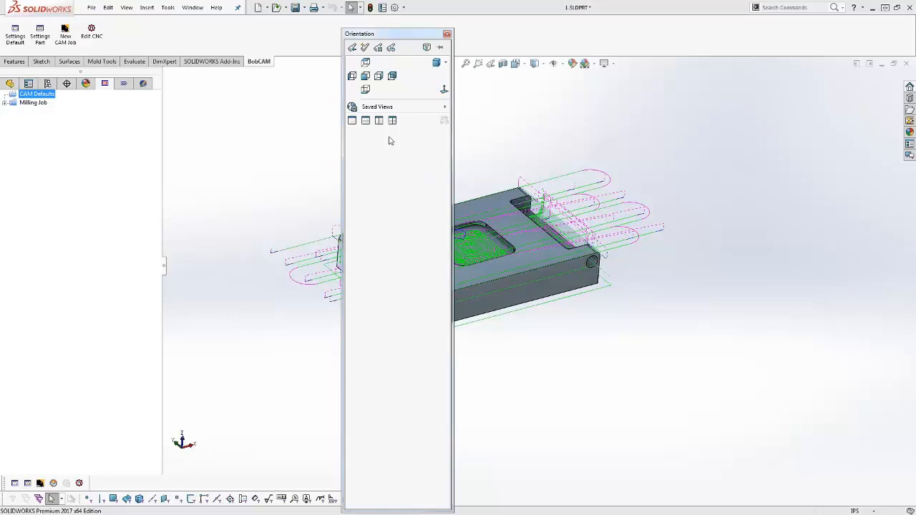
left_click(366, 64)
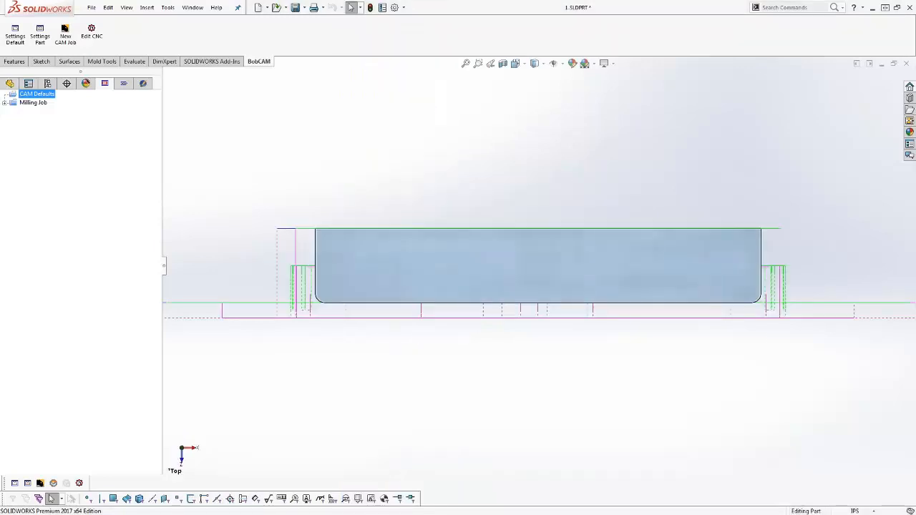
scroll(427, 175, "down", 3)
scroll(425, 176, "up", 6)
middle_click_drag(680, 418, 556, 377, "ctrl")
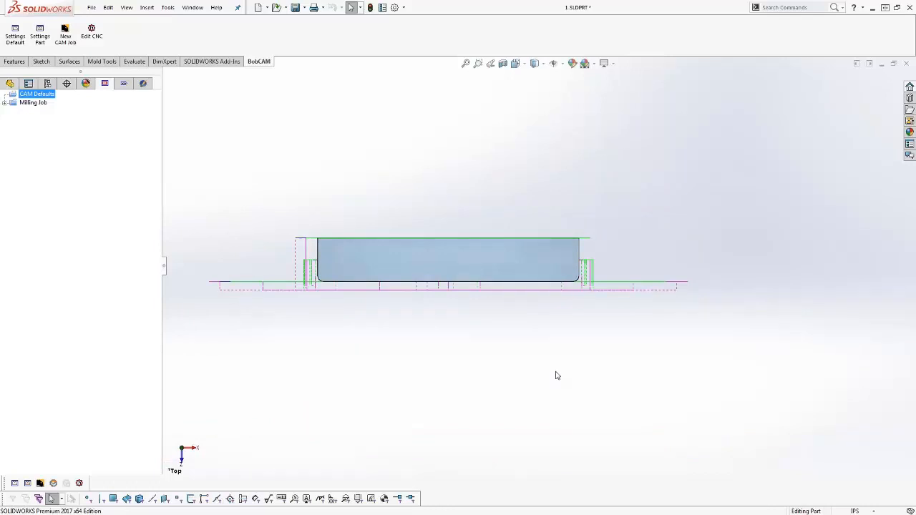
middle_click_drag(551, 419, 547, 304)
middle_click_drag(581, 380, 525, 253)
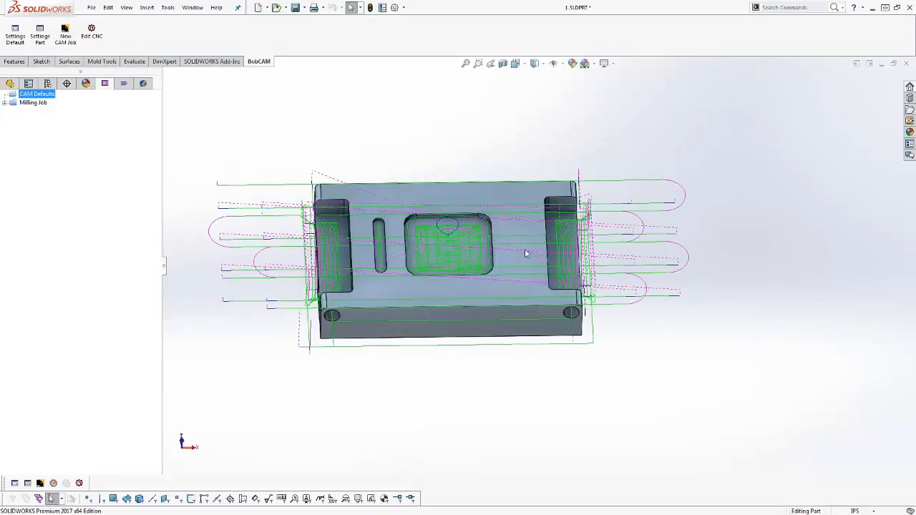
Orient the view normal to the part's flat pocketed face and clear the face selection.
left_click(525, 250)
left_click(610, 227)
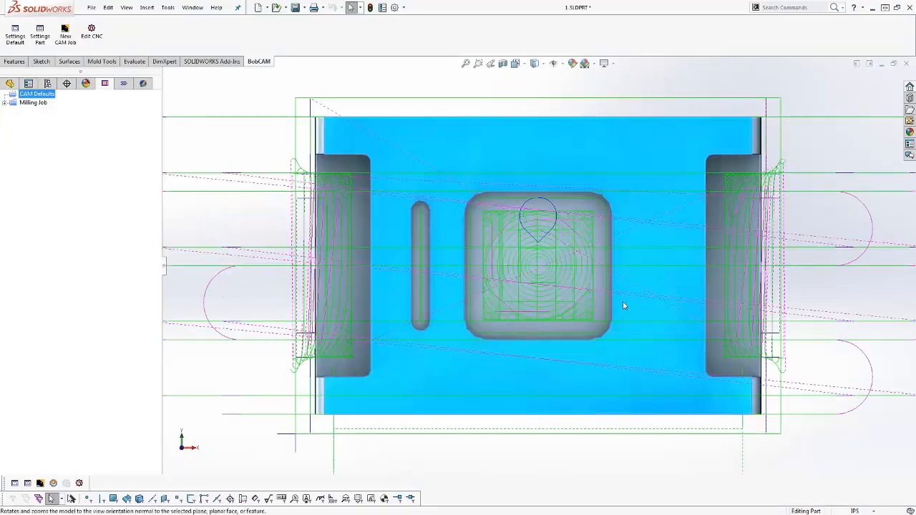
scroll(459, 348, "up", 5)
scroll(588, 415, "down", 1)
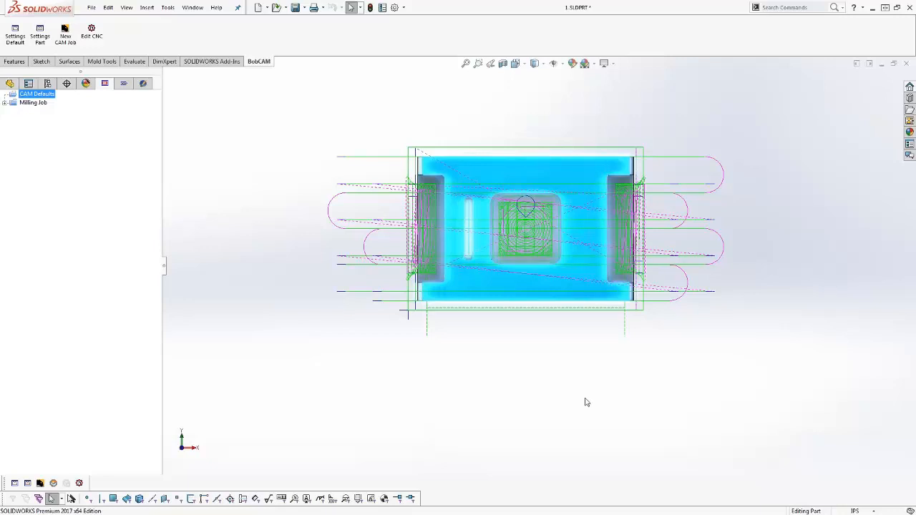
left_click(580, 393)
middle_click_drag(565, 372, 470, 378, "ctrl")
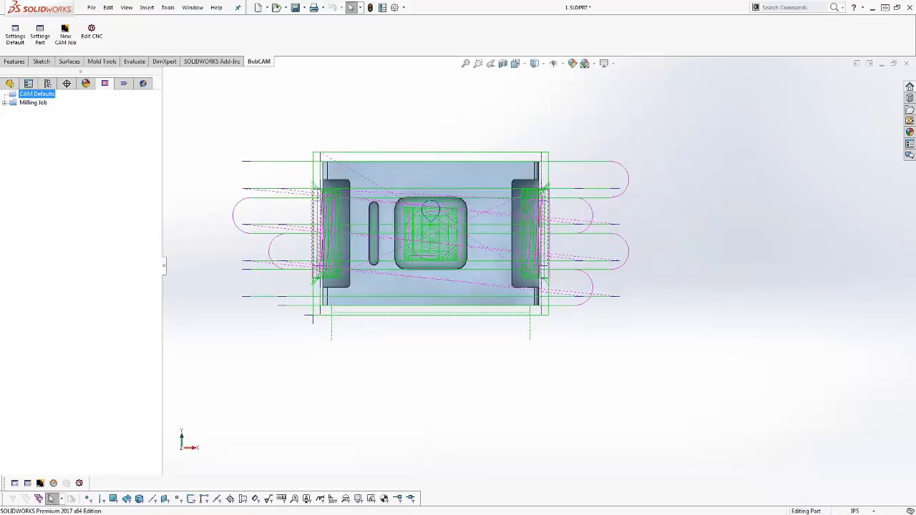
Redefine the part's standard orientation by setting the current view as Top and accept the change.
right_click(619, 127)
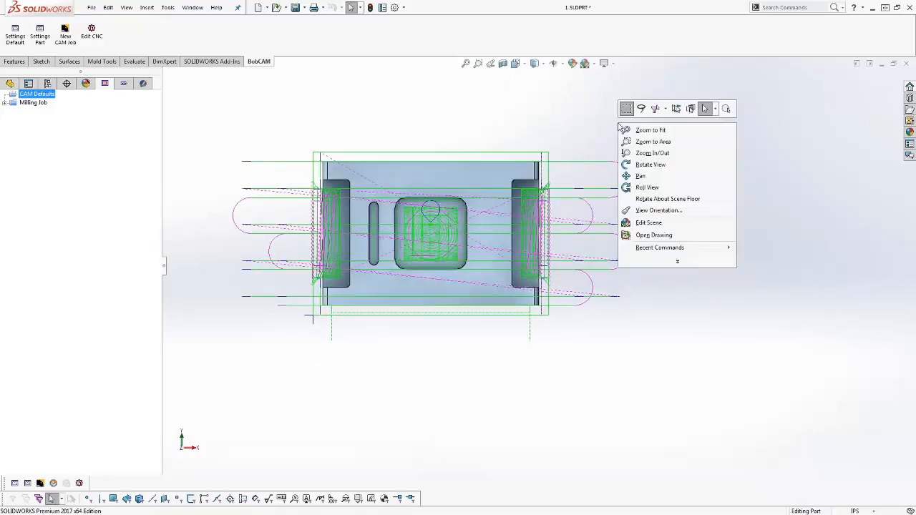
left_click(678, 262)
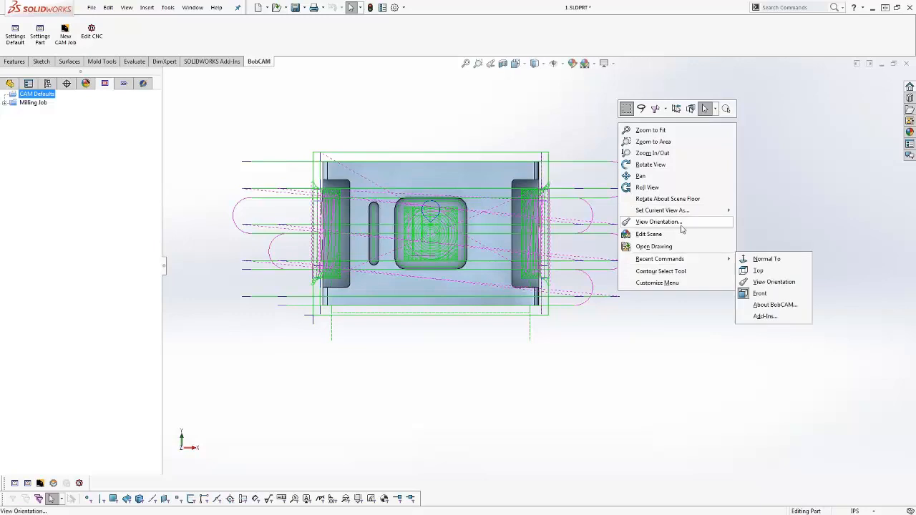
mouse_move(684, 212)
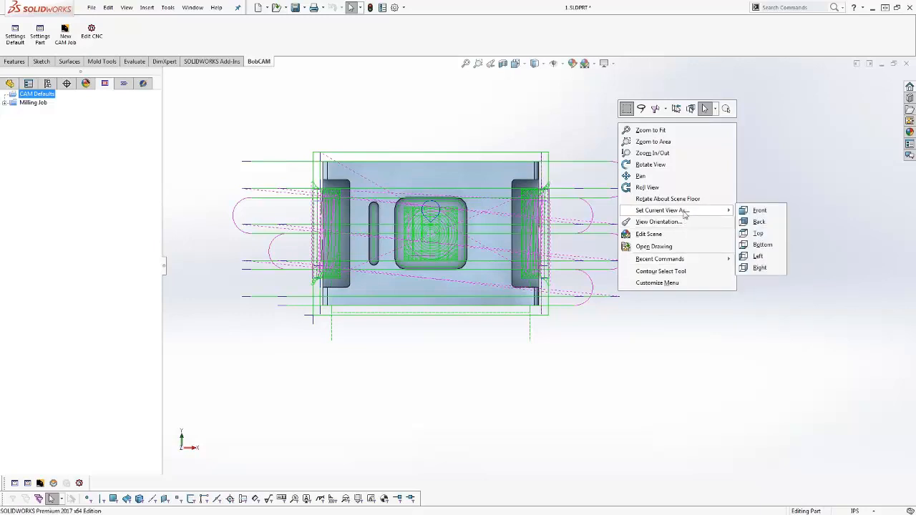
left_click(757, 233)
left_click(491, 273)
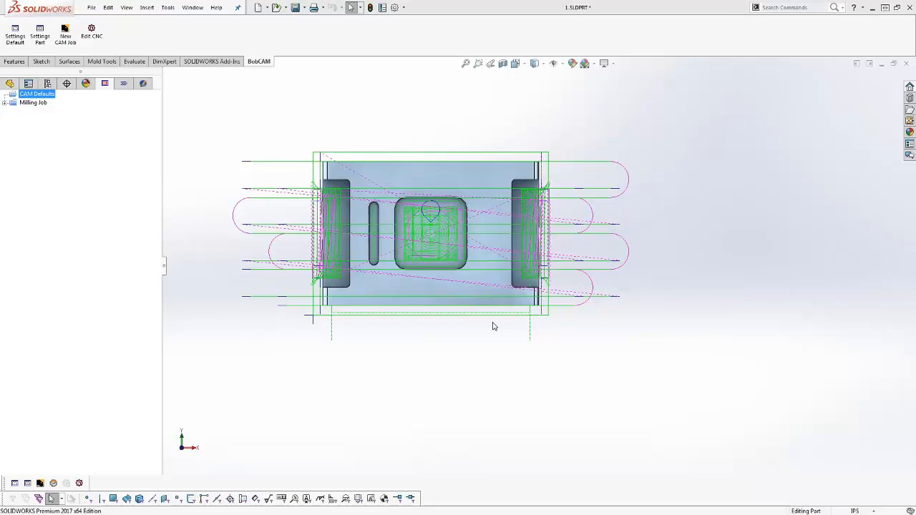
Check the redefined Front and Top orientations and rotate the part back to an angled view.
key("space")
left_click(405, 77)
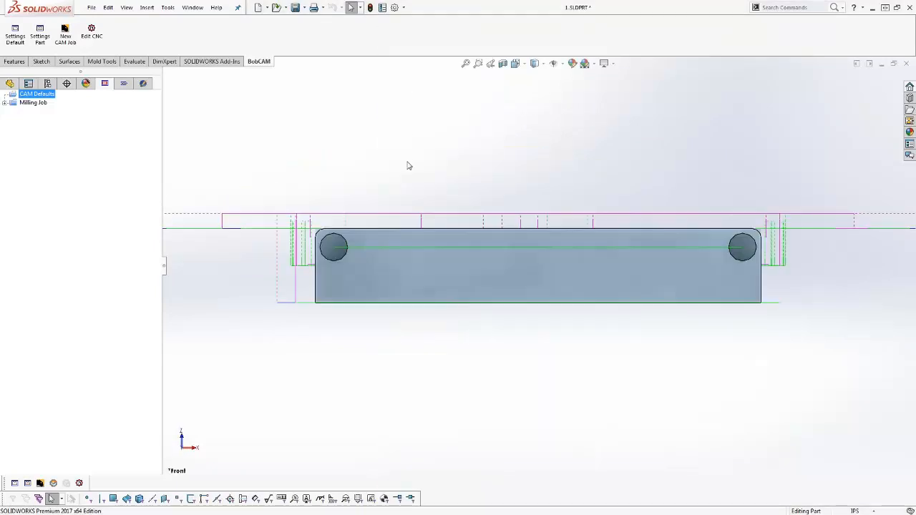
key("space")
left_click(359, 59)
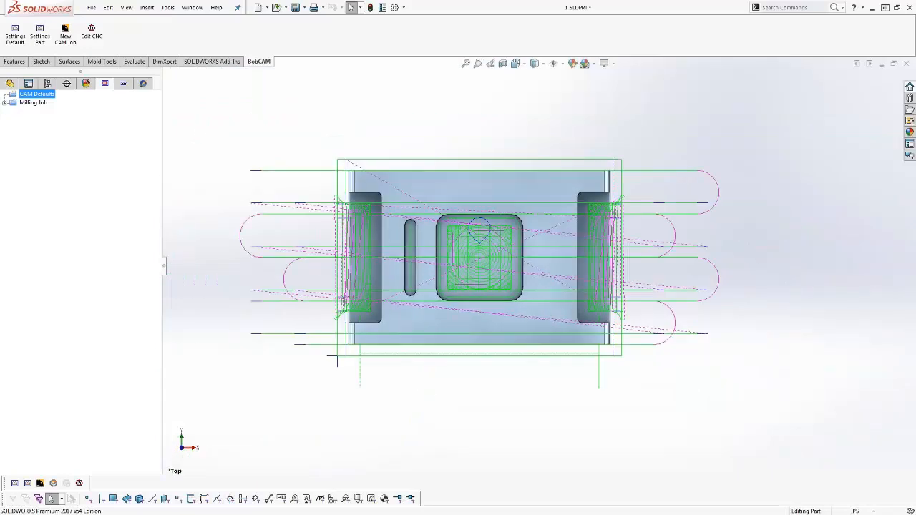
middle_click_drag(536, 423, 507, 349)
middle_click_drag(590, 339, 607, 369)
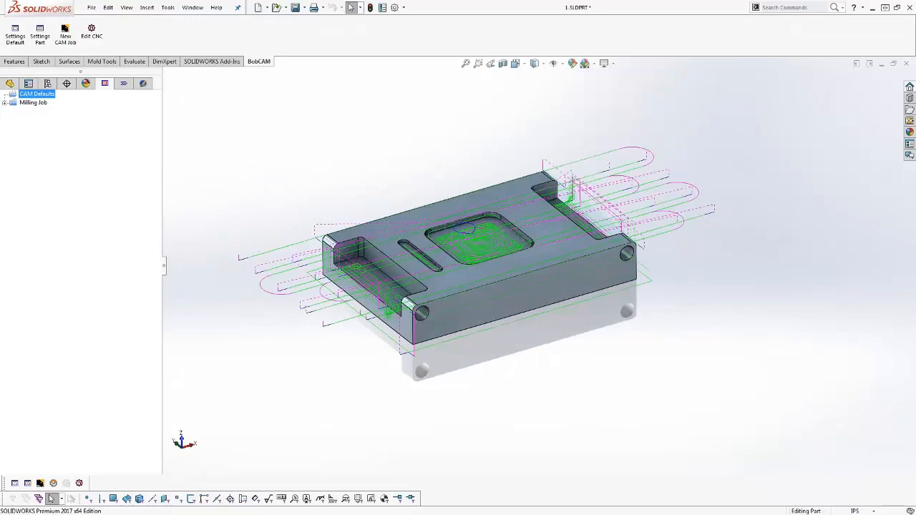
Expand the Milling Job, view the center drills in the CAM Defaults Tool Library, and close the library without changes.
left_click(5, 103)
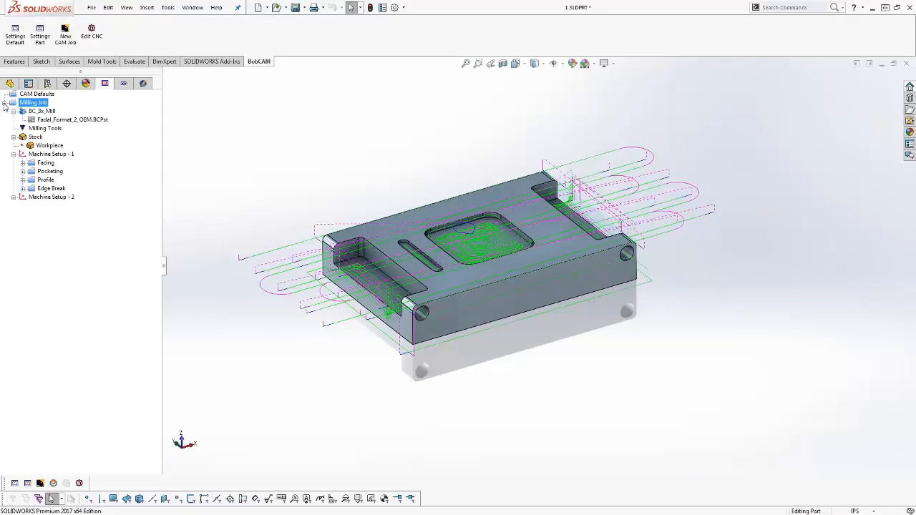
left_click(50, 95)
right_click(50, 95)
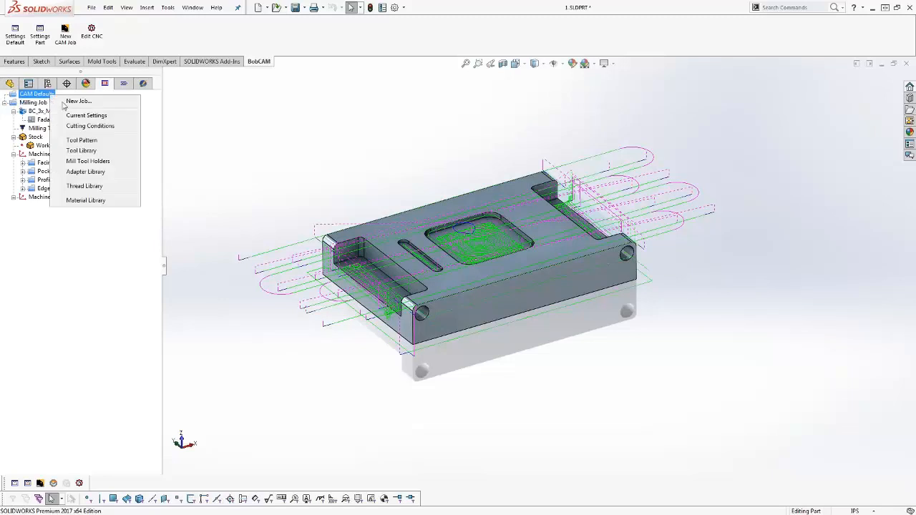
left_click(103, 151)
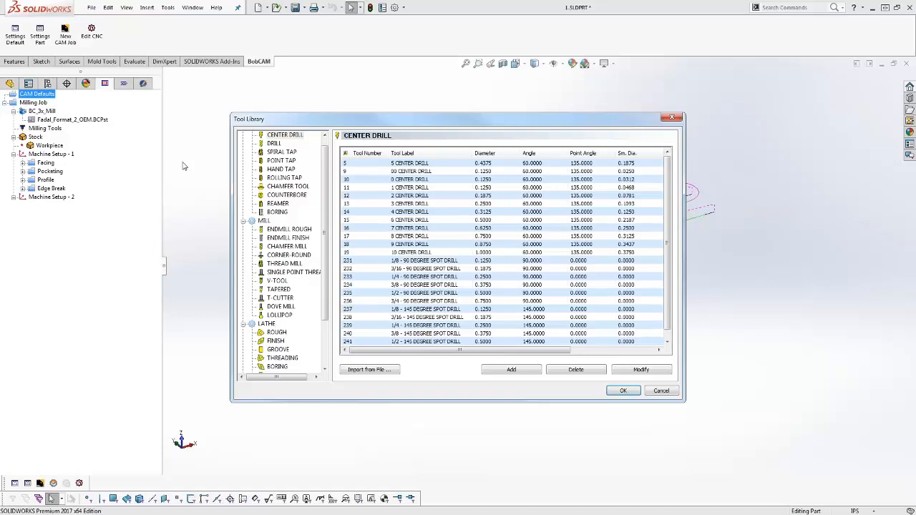
left_click(671, 117)
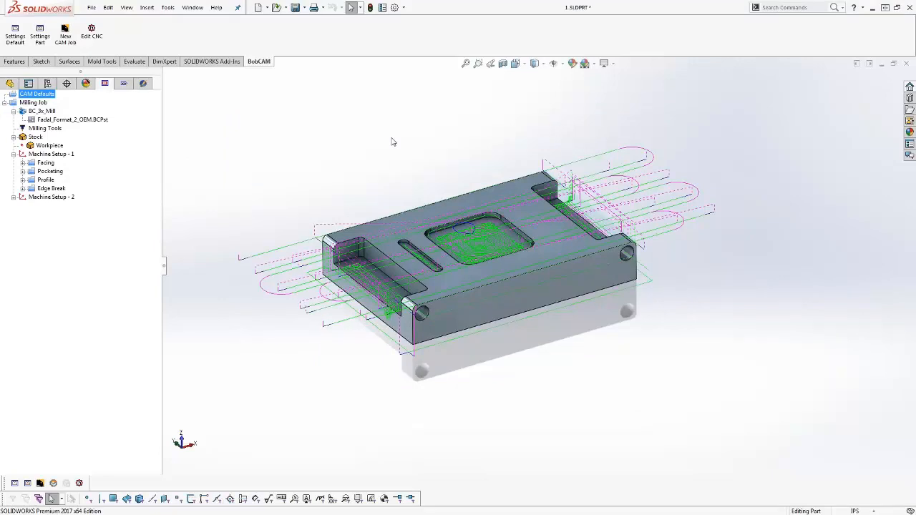
Check the part in the Top standard view and rotate it back to an angled view.
key("space")
left_click_drag(387, 30, 239, 88)
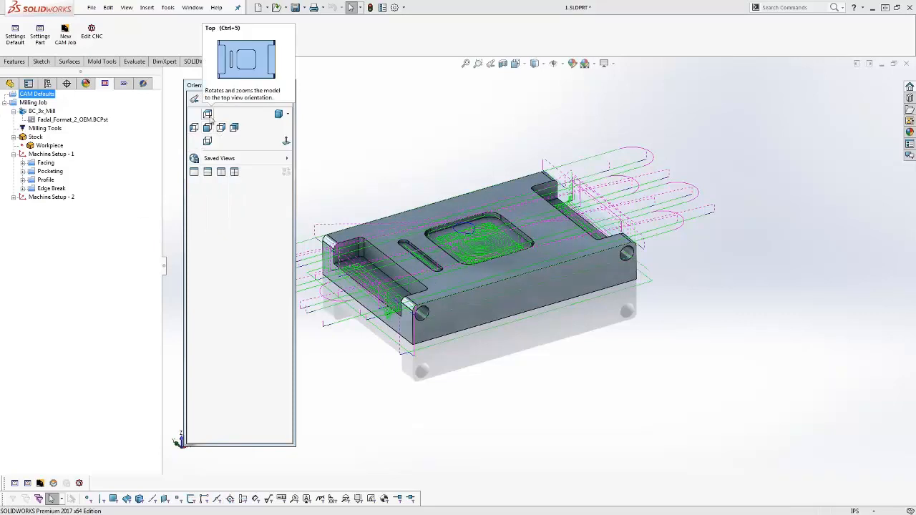
left_click(207, 114)
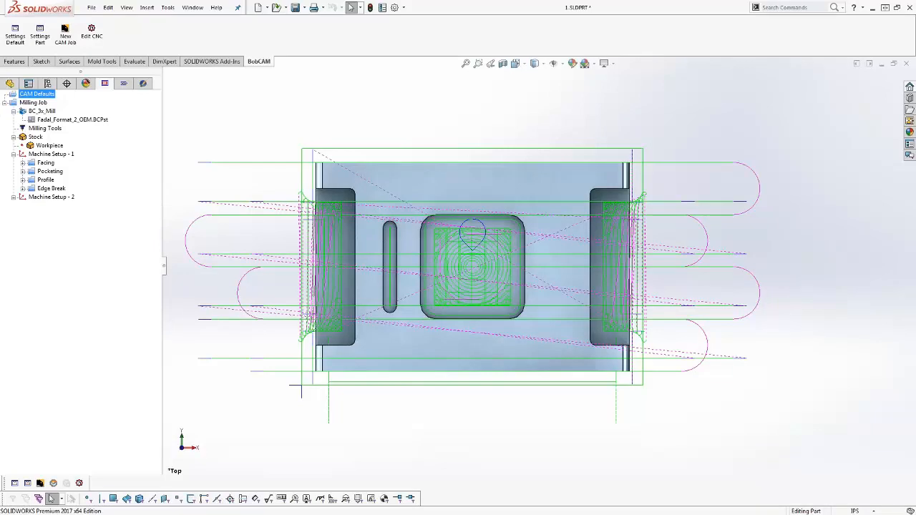
middle_click_drag(533, 404, 443, 272)
Blank the toolpaths of Machine Setup - 1 and Machine Setup - 2.
left_click(51, 153)
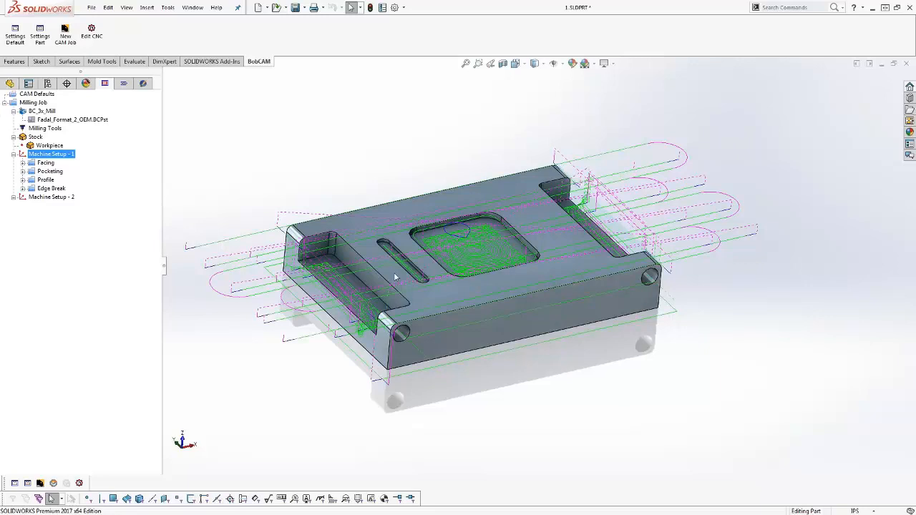
right_click(59, 155)
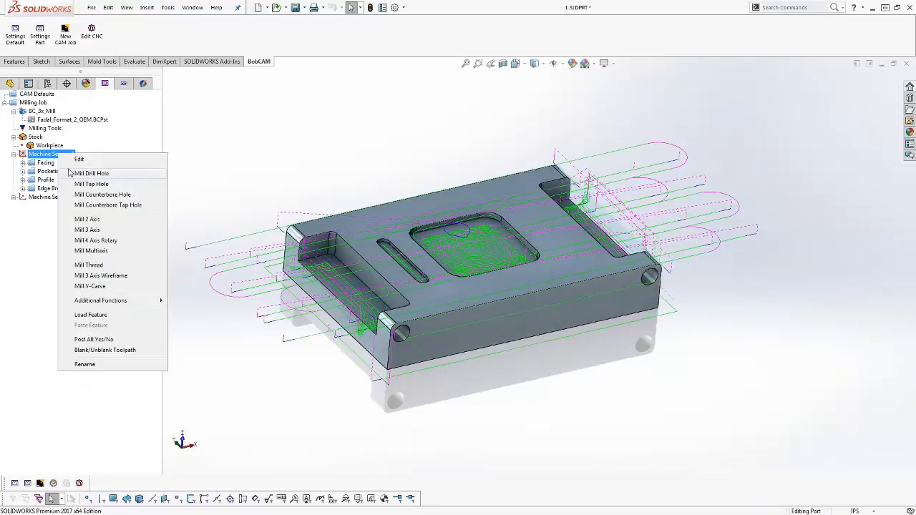
left_click(39, 253)
right_click(65, 156)
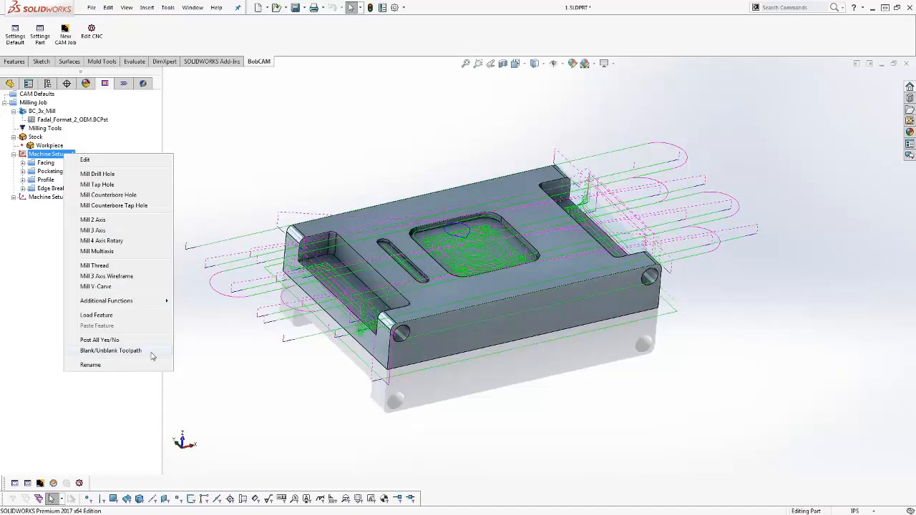
left_click(111, 351)
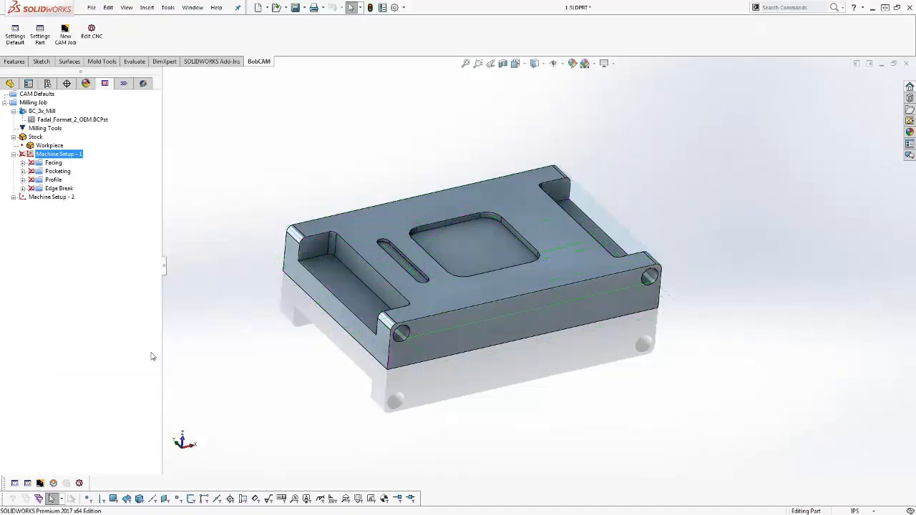
left_click(39, 198)
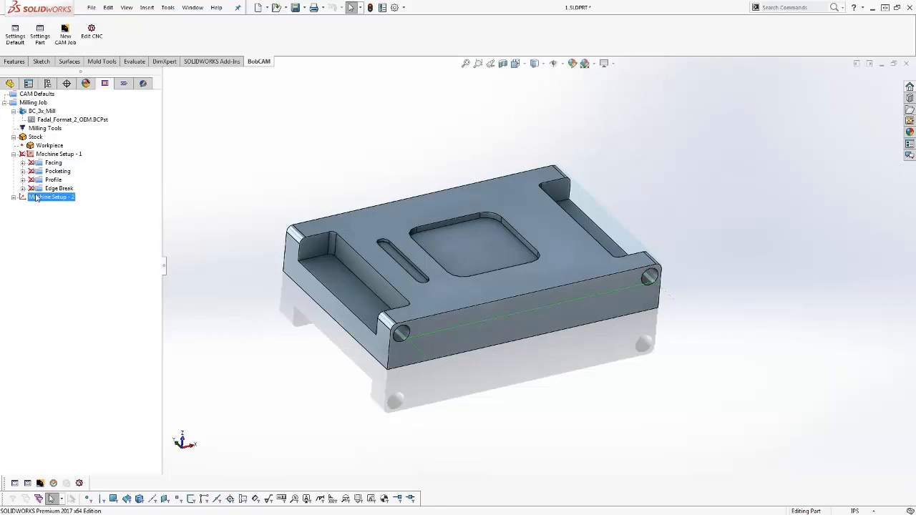
right_click(66, 200)
left_click(136, 397)
Inspect the facing toolpaths of Zig Zag OFF, Zig Zag ON, Zig On and Zig individually, and collapse Machine Setup - 1.
left_click(53, 180)
left_click(23, 162)
left_click(58, 189)
left_click(71, 196)
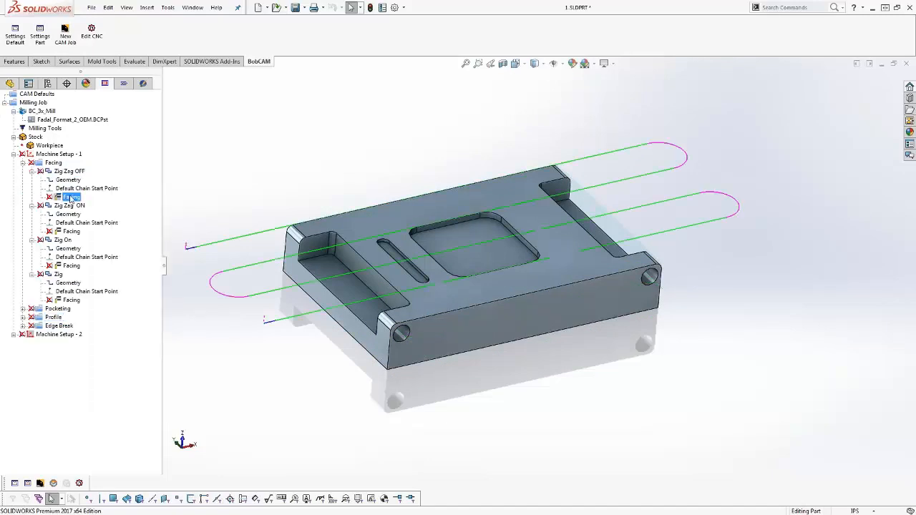
left_click(71, 231)
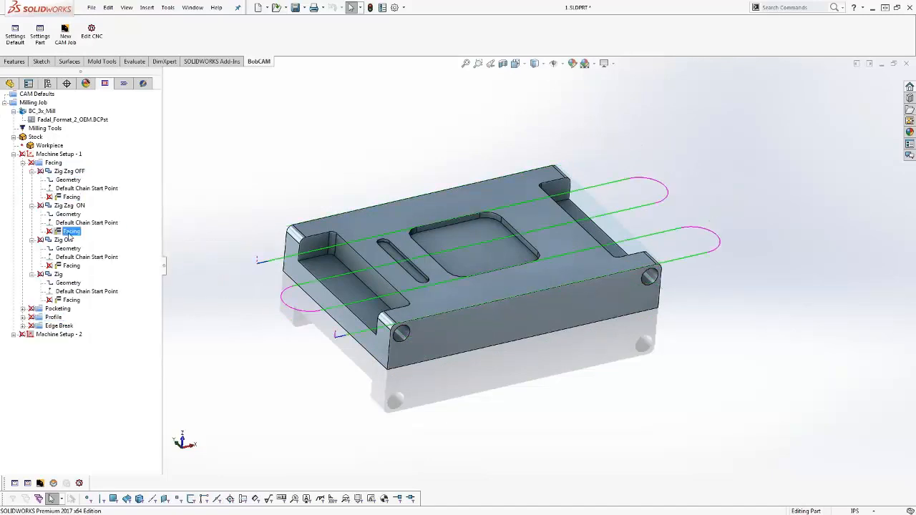
left_click(71, 265)
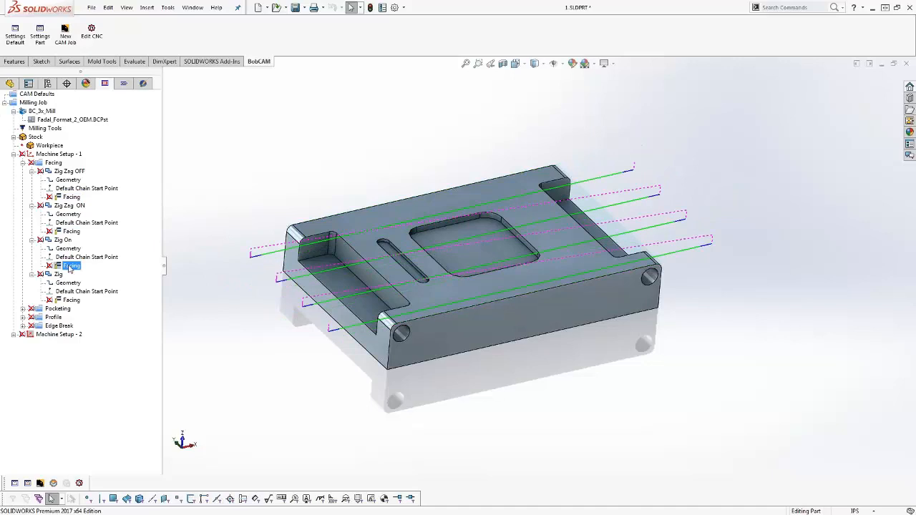
left_click(71, 300)
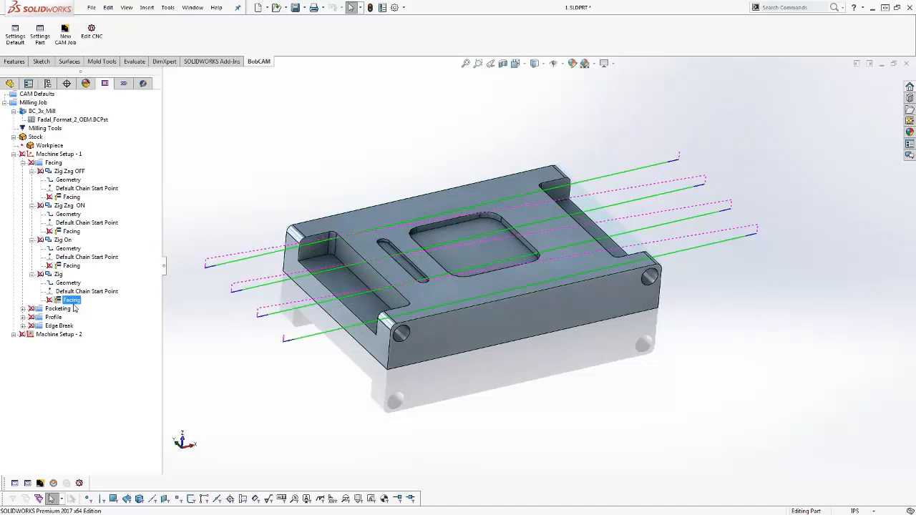
left_click(57, 154)
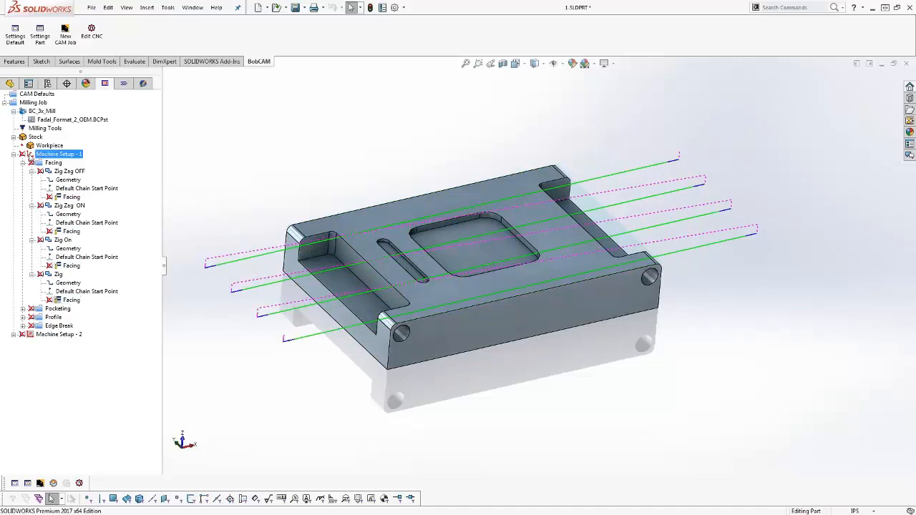
left_click(14, 154)
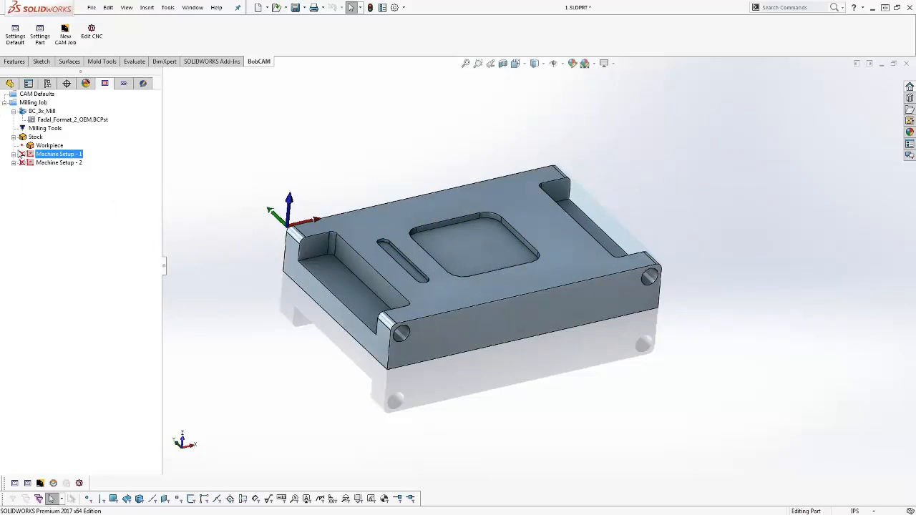
Open the Tool Library from the job's Milling Tools and collapse its DRILL group.
left_click(36, 103)
right_click(45, 106)
right_click(37, 128)
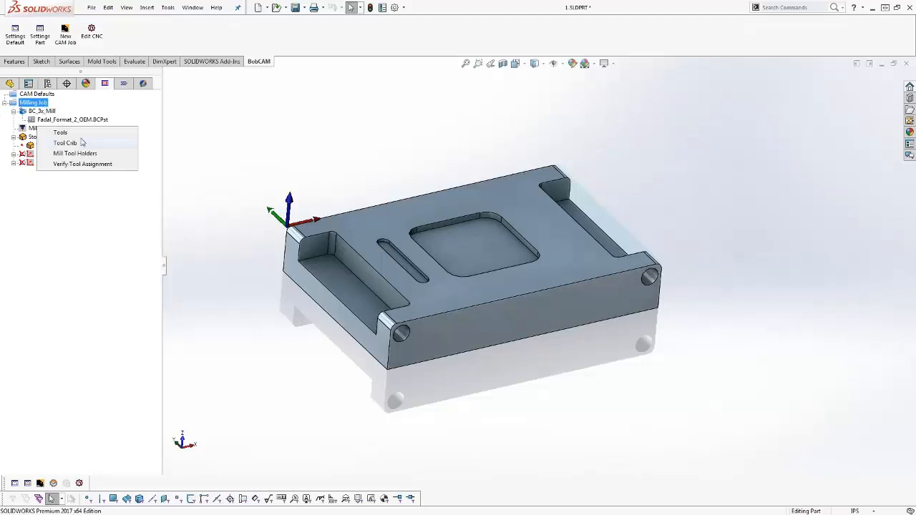
left_click(82, 142)
left_click_drag(357, 120, 353, 107)
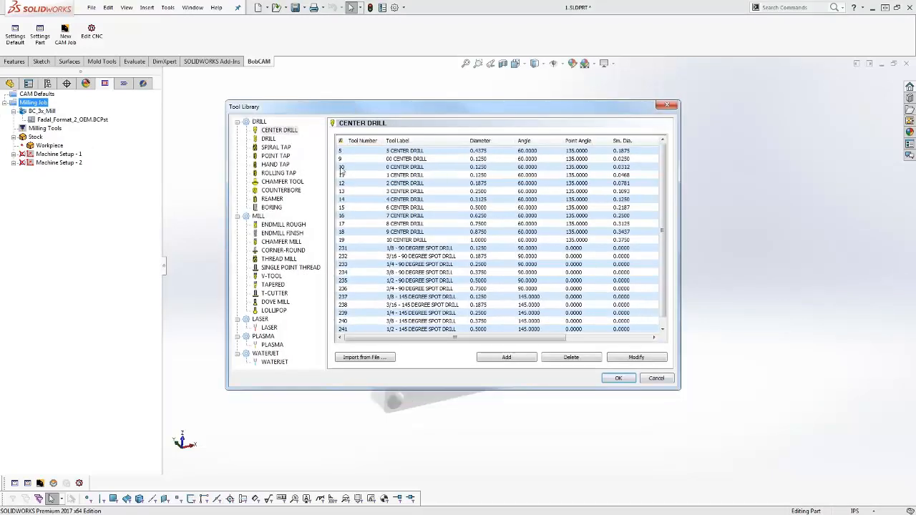
left_click(237, 121)
left_click(236, 130)
left_click(237, 130)
Browse the MILL tool categories in the library, from the rough and finish endmills through to the lollipop tools.
left_click(303, 140)
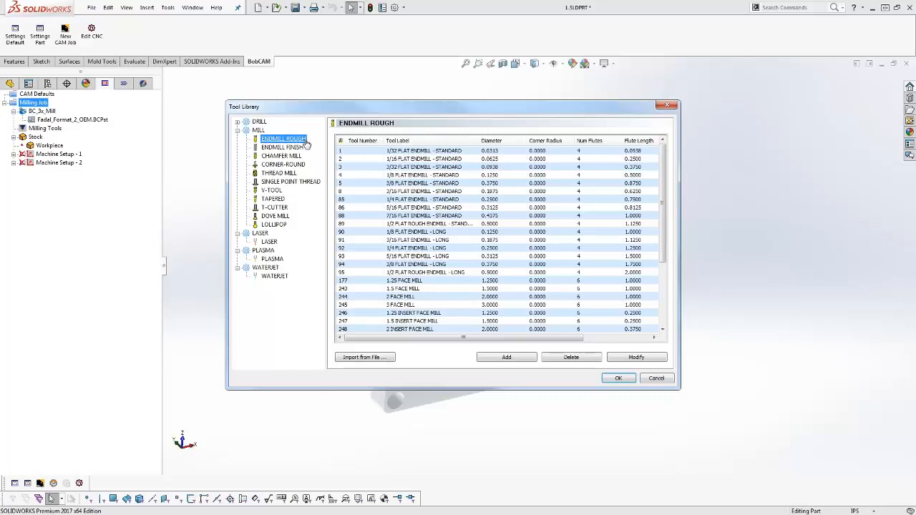
left_click(299, 147)
left_click(283, 138)
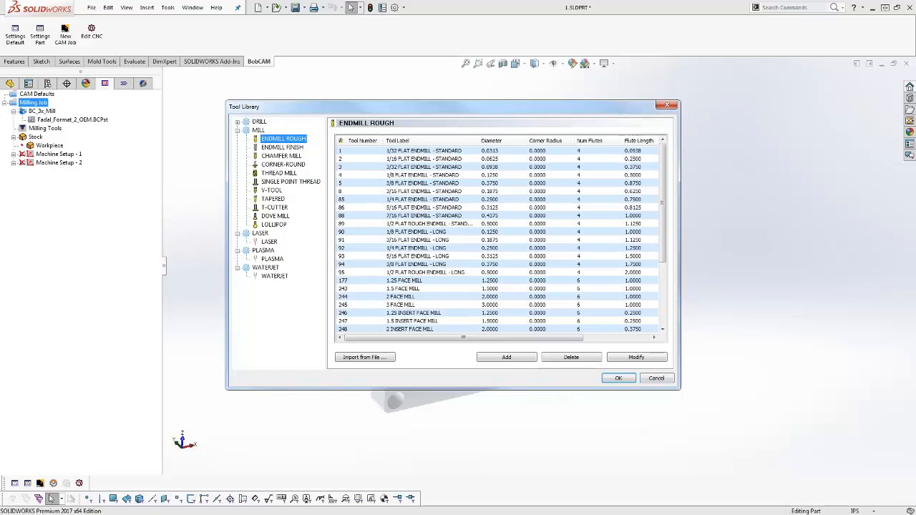
left_click(289, 157)
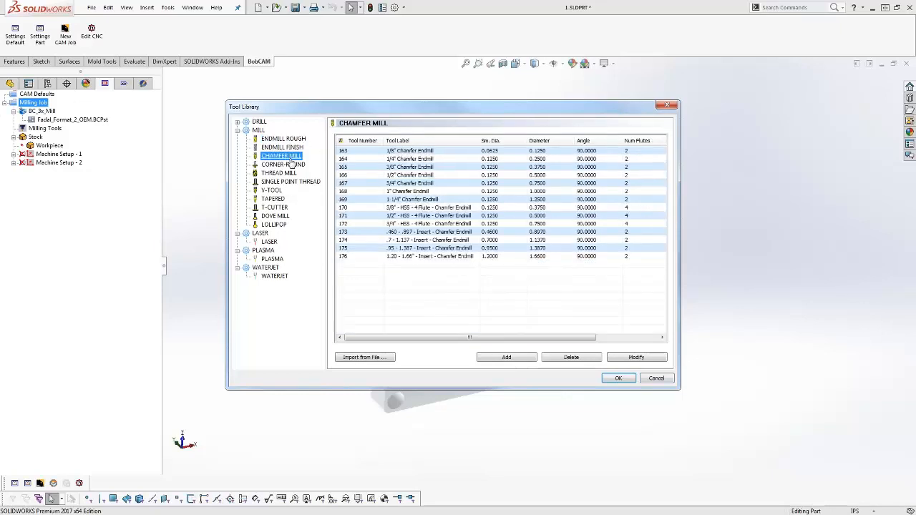
left_click(294, 164)
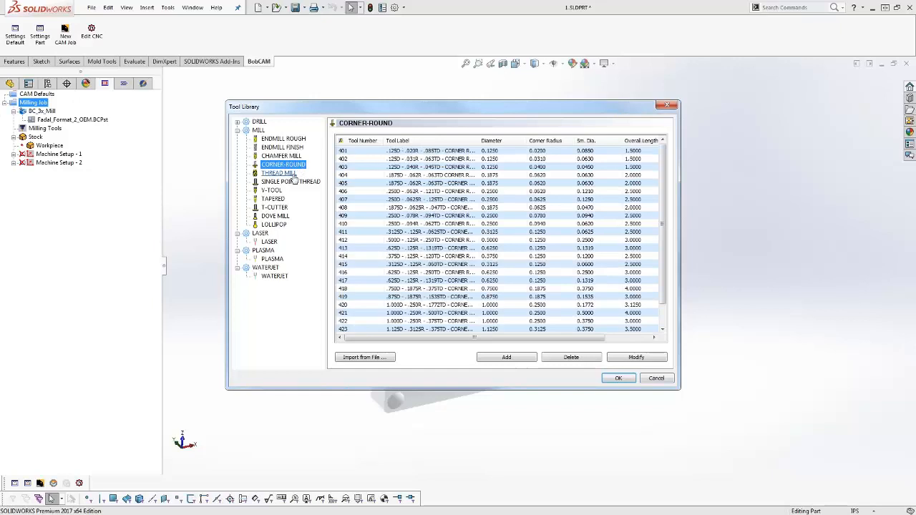
left_click(295, 173)
left_click(304, 183)
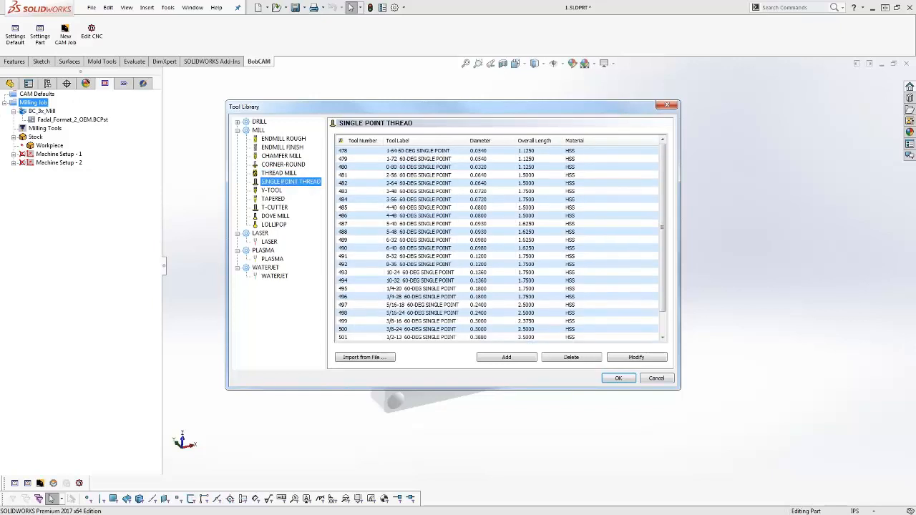
left_click(274, 199)
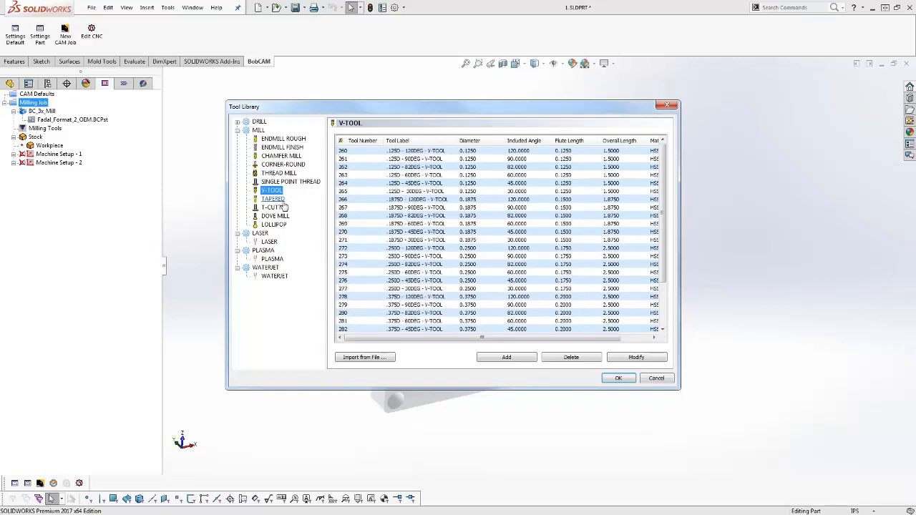
left_click(276, 208)
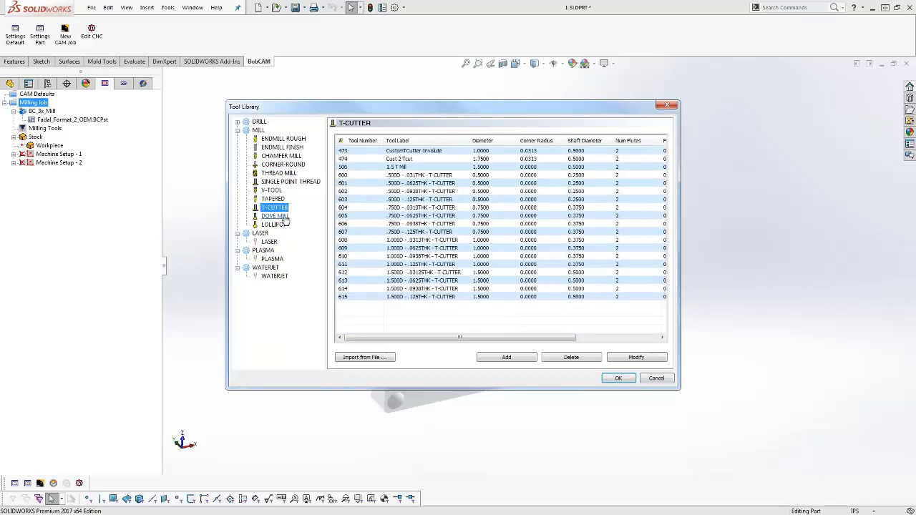
left_click(281, 216)
left_click(280, 224)
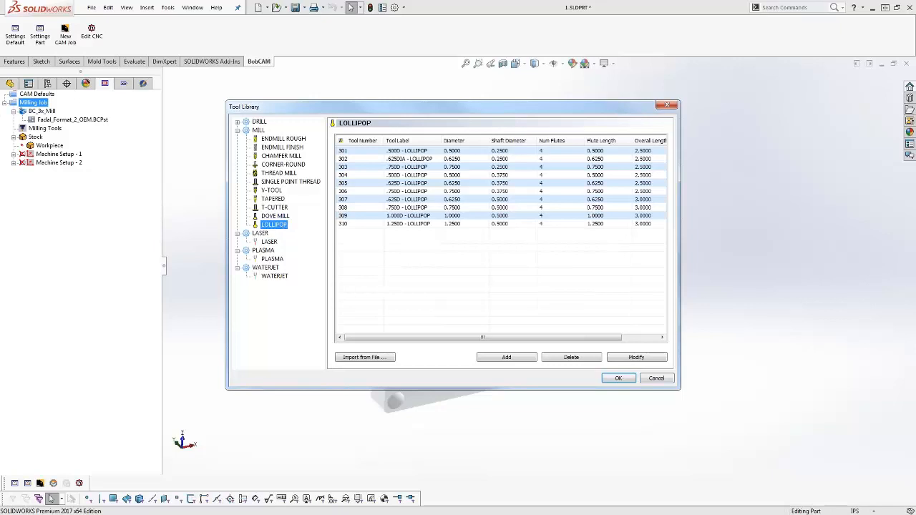
Review the finish endmills and the form for adding one, and close the Tool Library without changes.
left_click(286, 148)
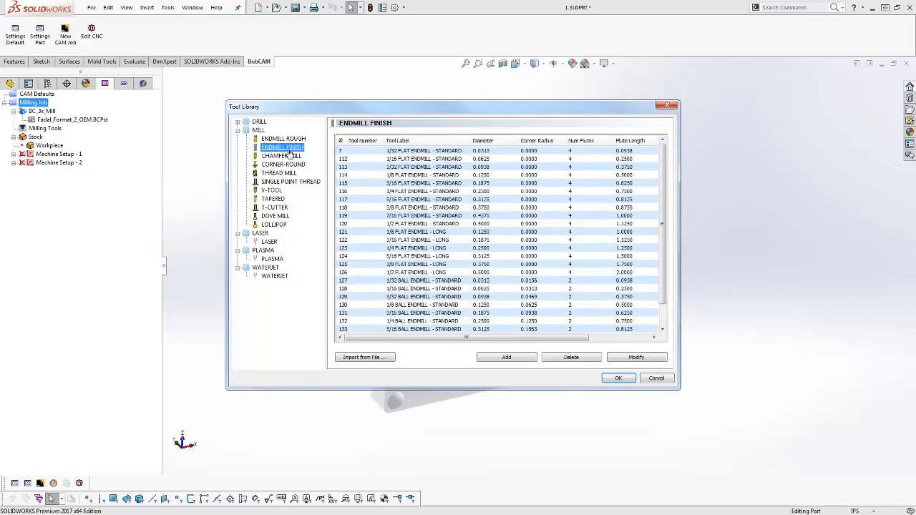
scroll(665, 193, "down", 1)
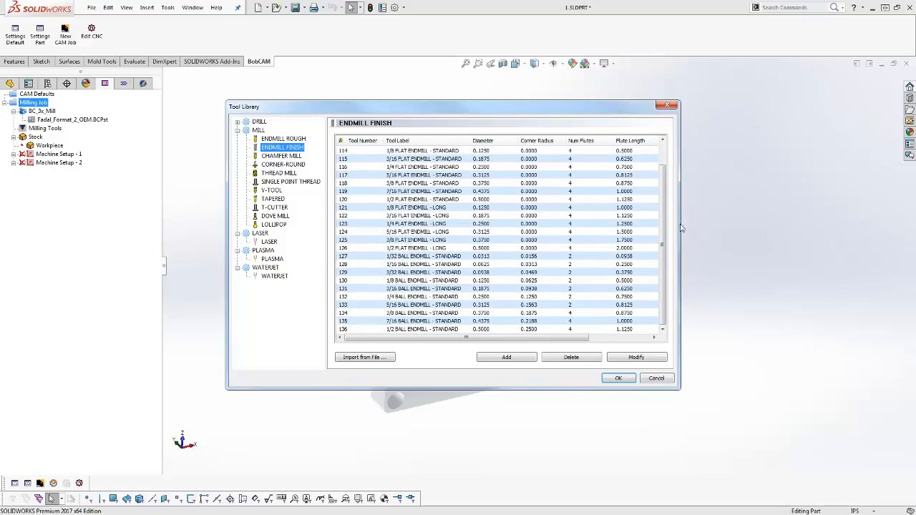
left_click(520, 358)
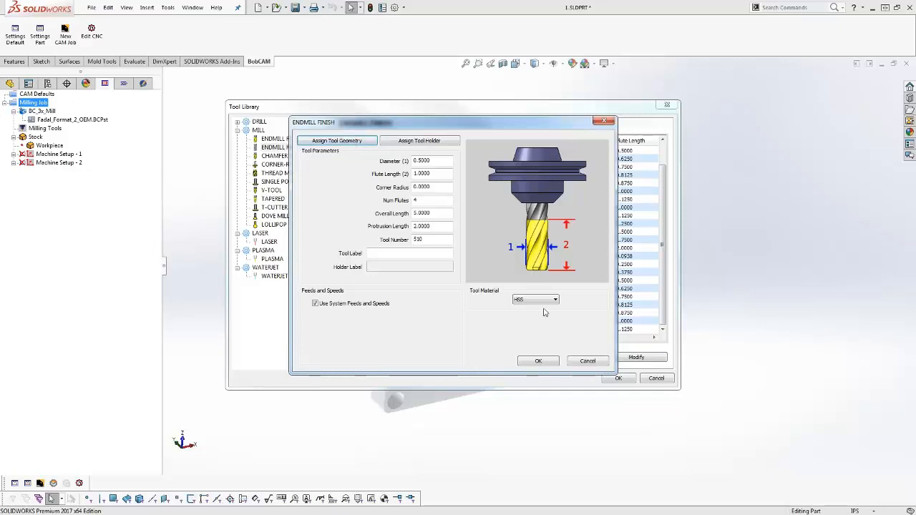
left_click(587, 361)
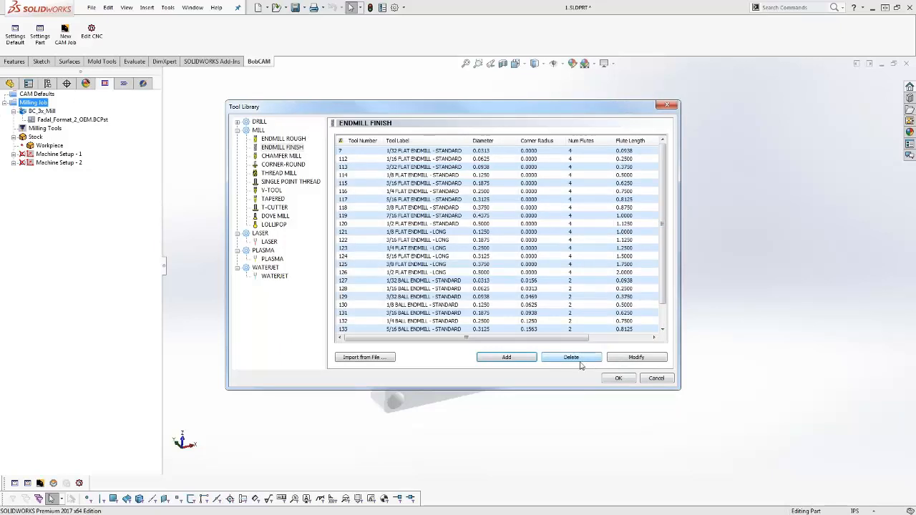
left_click(662, 380)
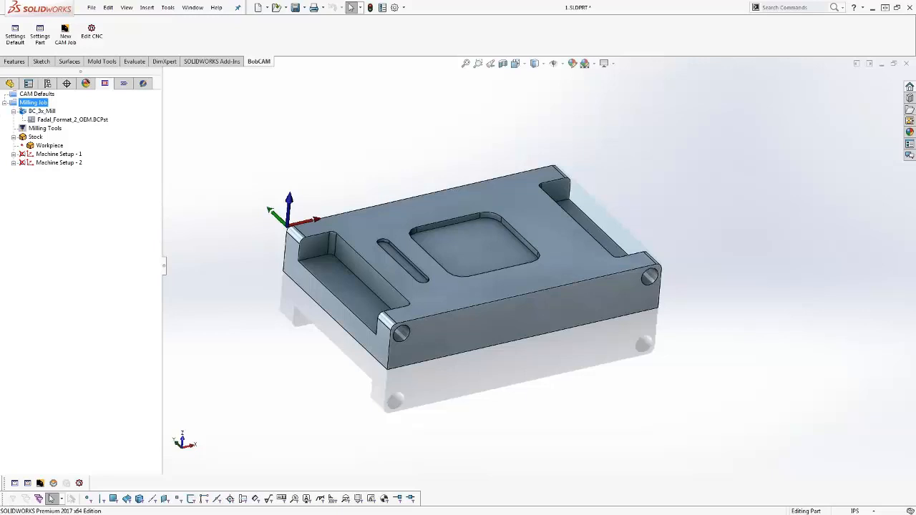
Expand Machine Setup - 1 and its Facing group to review how the features are organized.
left_click(43, 163)
left_click(13, 154)
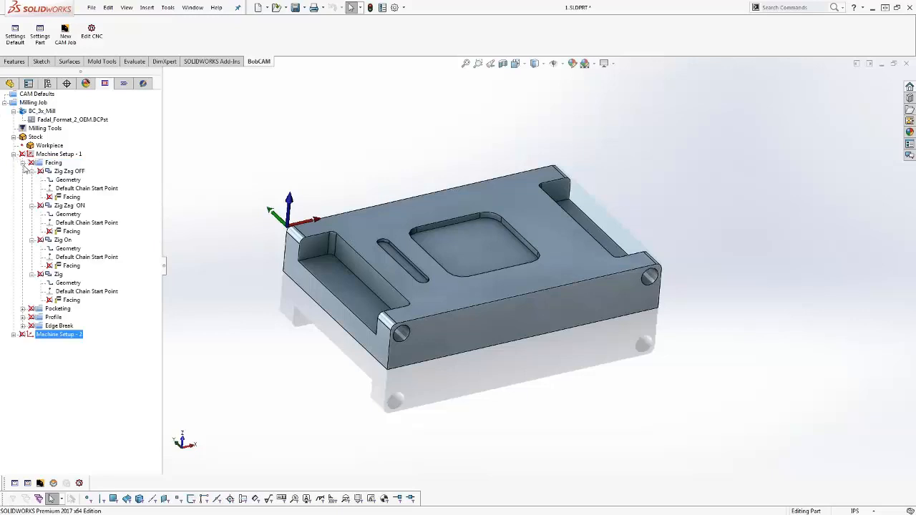
left_click(22, 163)
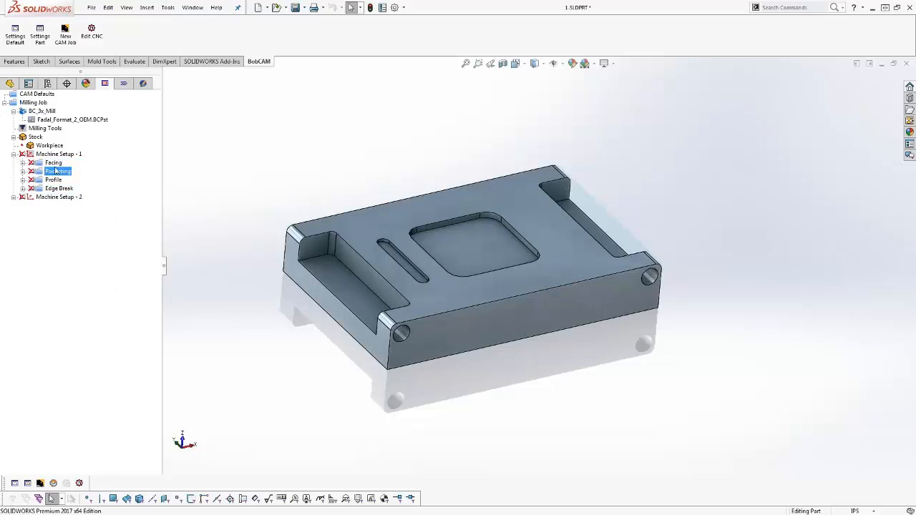
left_click(22, 163)
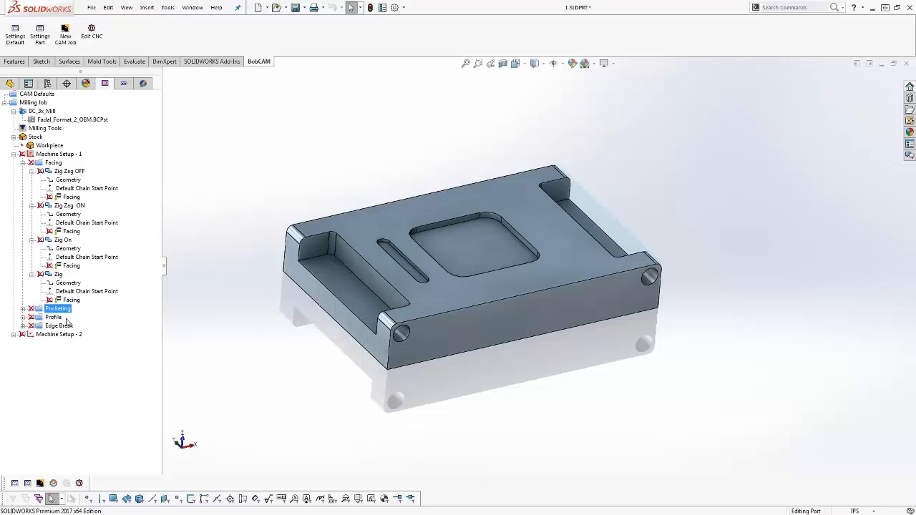
Open the Machining Order of the Milling Job and reset the operation posting order by Individual Feature.
right_click(42, 105)
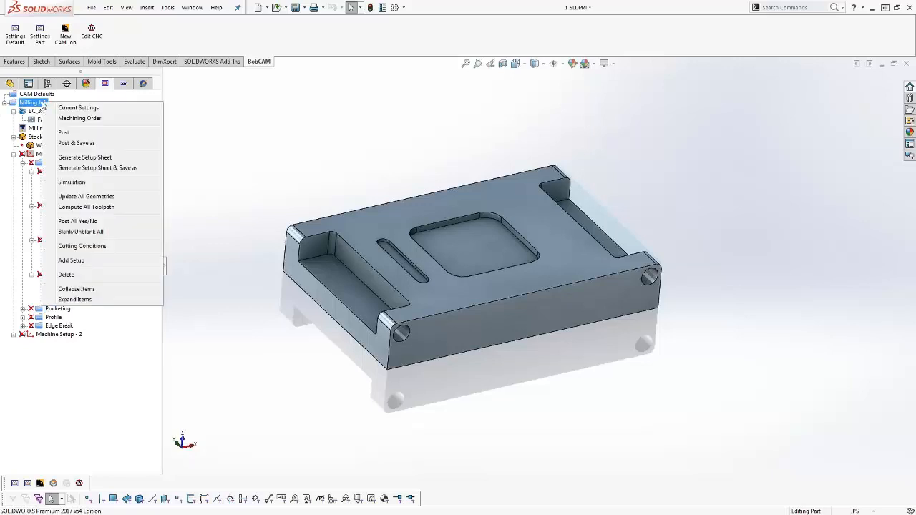
left_click(73, 362)
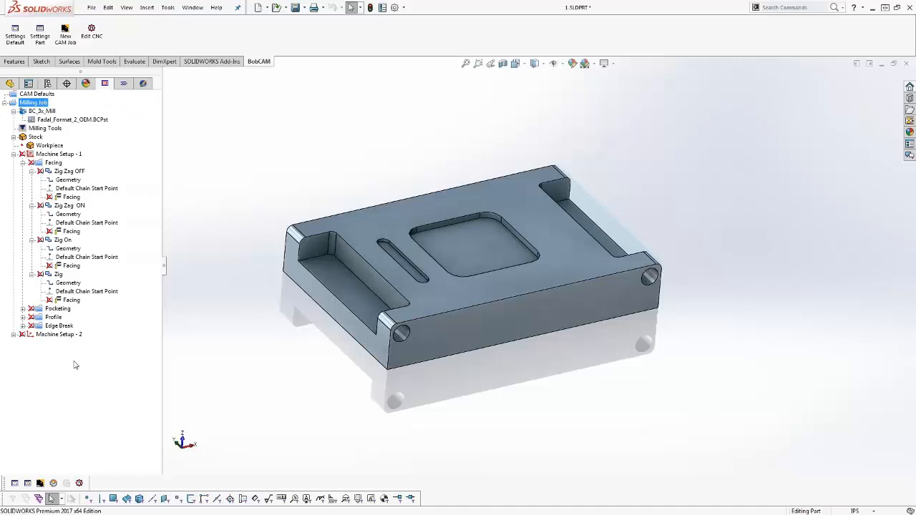
right_click(41, 106)
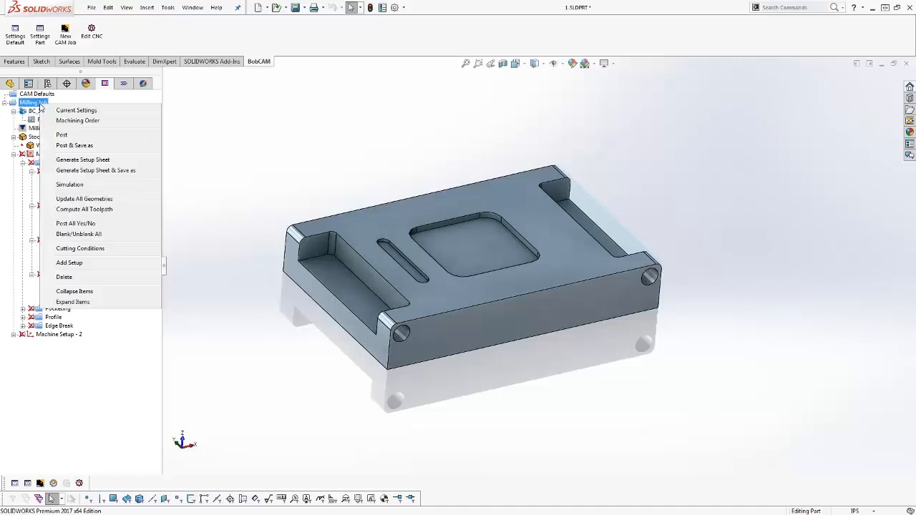
left_click(114, 121)
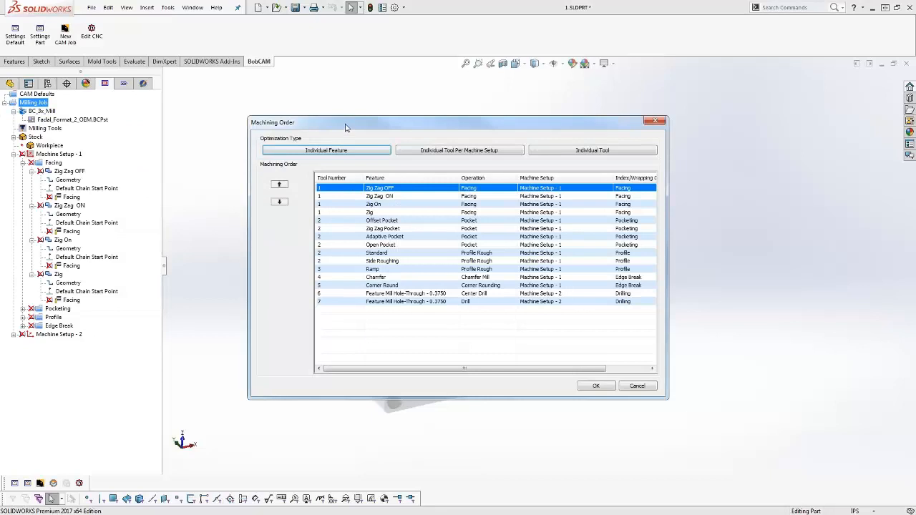
left_click_drag(347, 127, 351, 116)
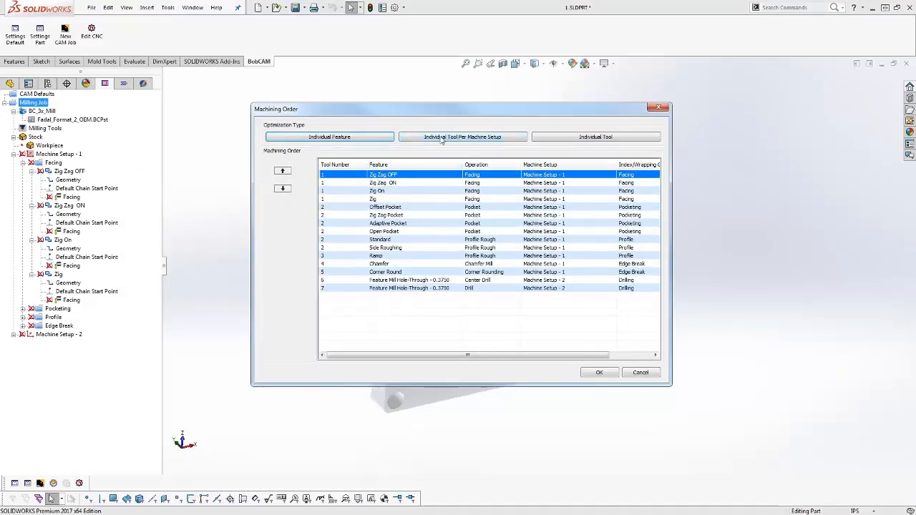
left_click(370, 141)
left_click(485, 271)
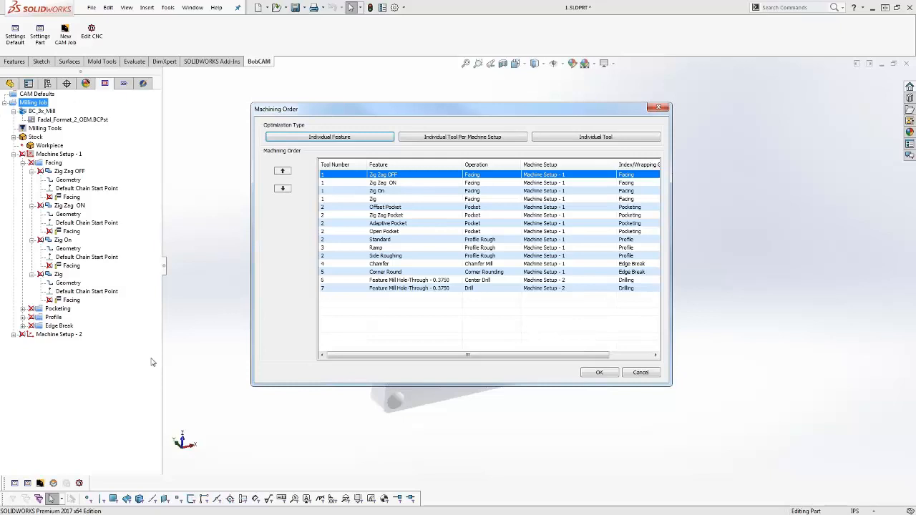
Reset the posting order by Individual Tool Per Machine Setup and by Individual Tool to compare both optimization types.
left_click(440, 138)
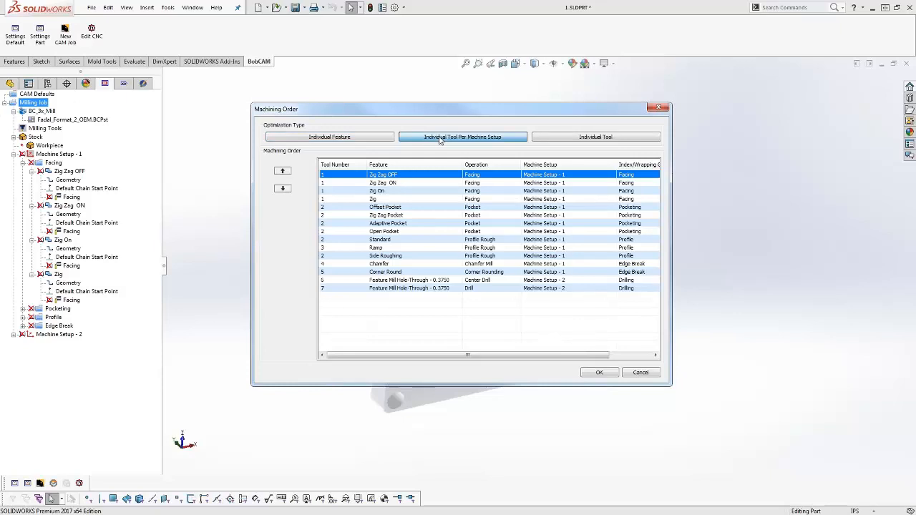
left_click(489, 270)
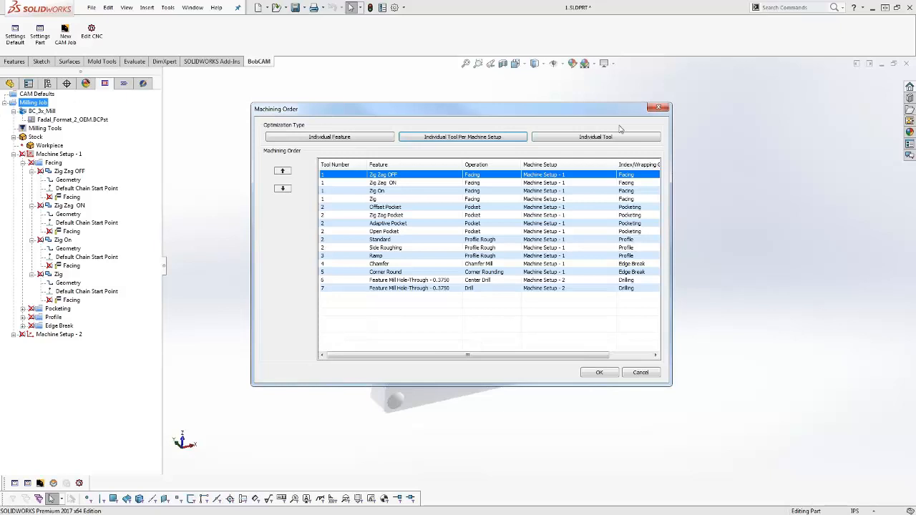
left_click(590, 141)
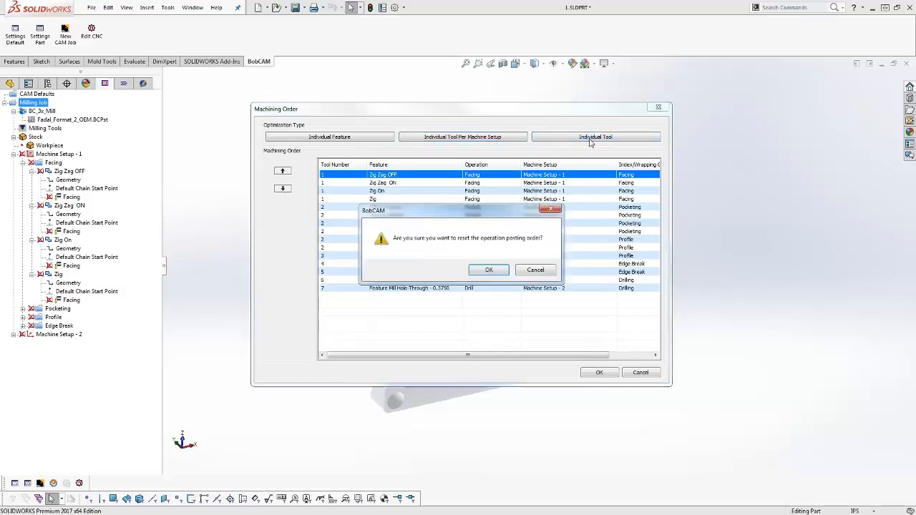
left_click(493, 271)
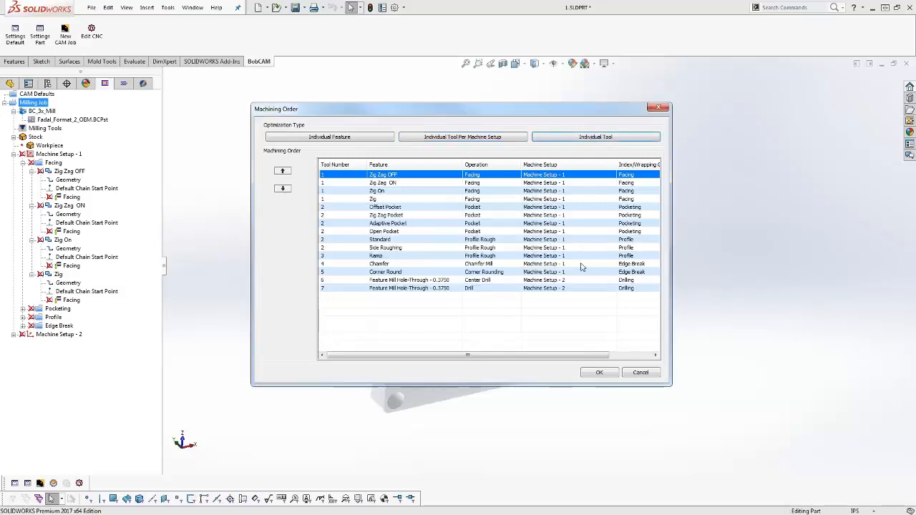
Compare Individual Tool Per Machine Setup with Individual Feature once more and cancel the Machining Order.
left_click(479, 141)
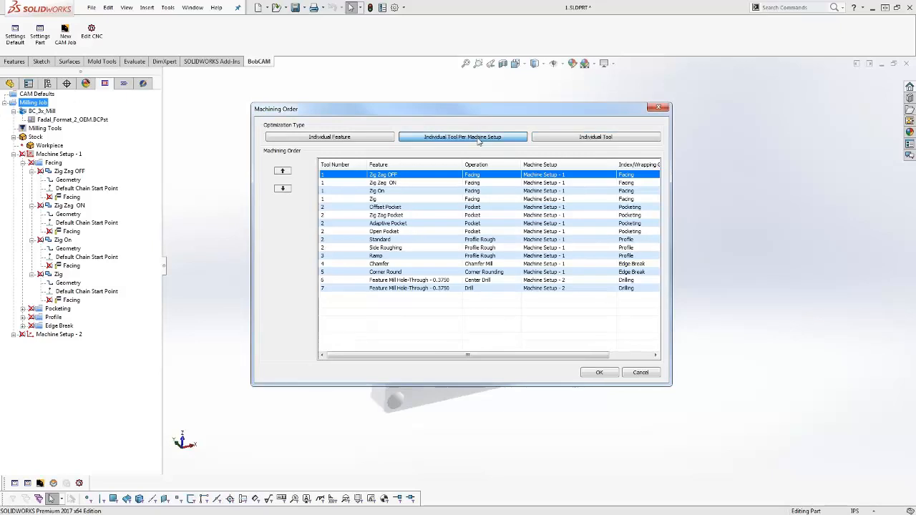
left_click(488, 271)
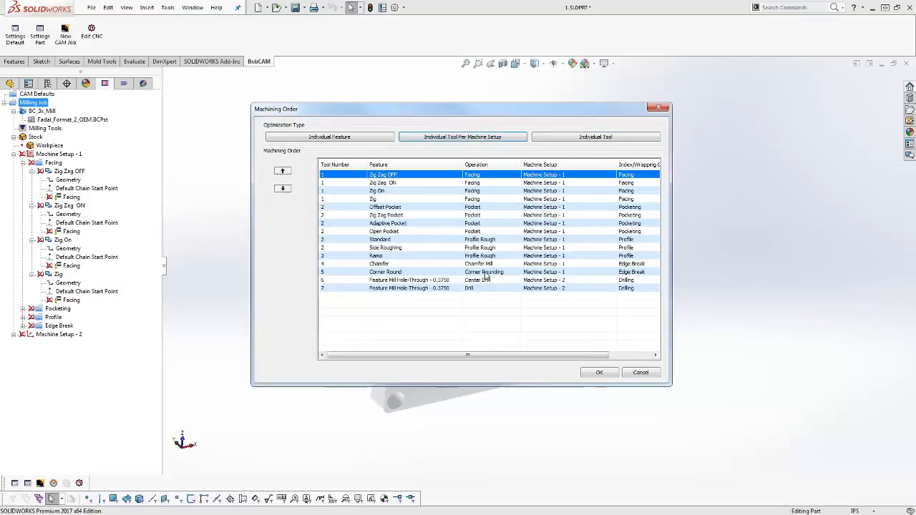
left_click(337, 137)
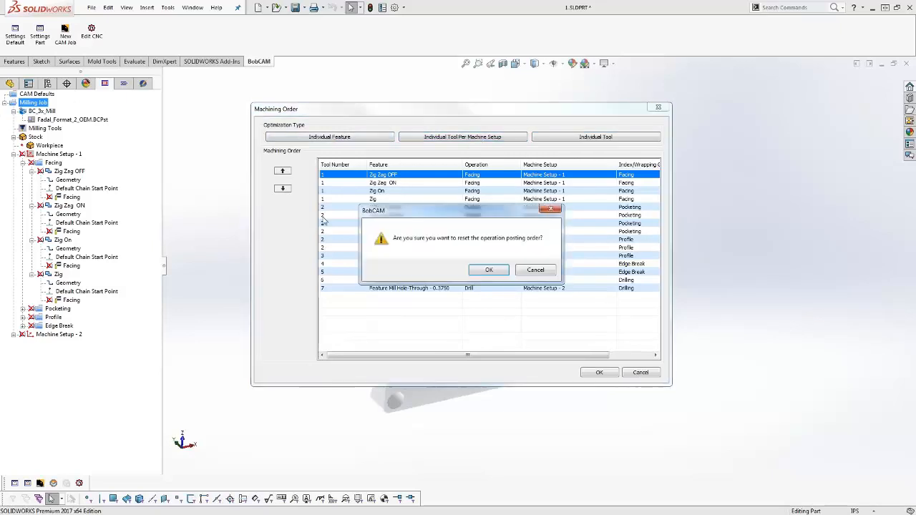
left_click(489, 270)
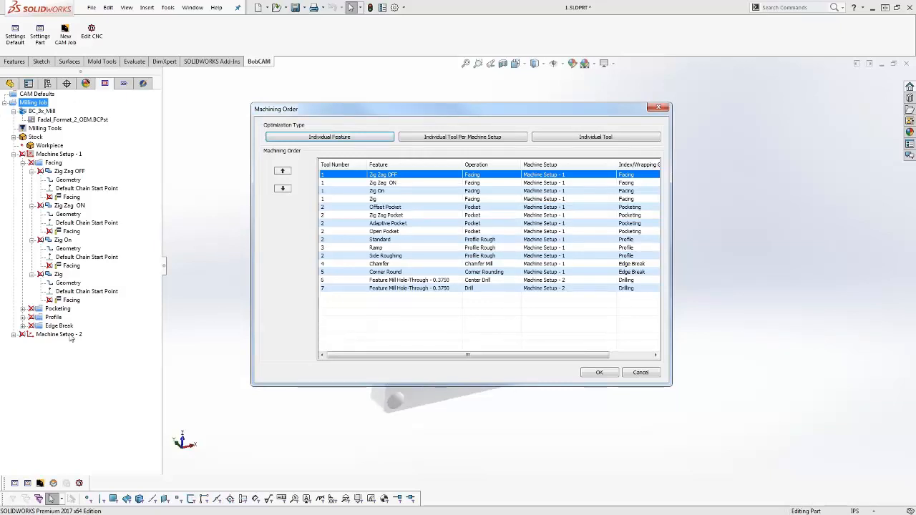
left_click(647, 374)
Examine the central rectangular pocket's floor and the selection options offered for its upper edge.
middle_click_drag(518, 381, 538, 389)
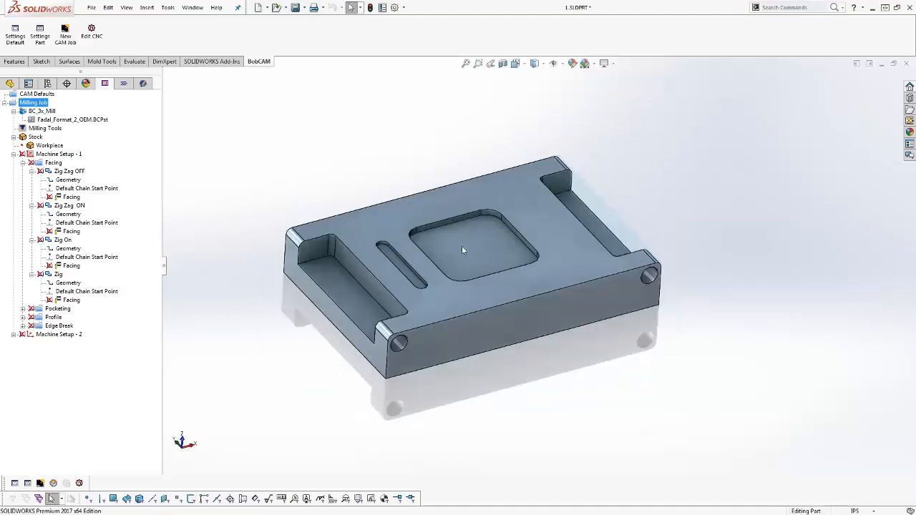
left_click(462, 247)
left_click(489, 414)
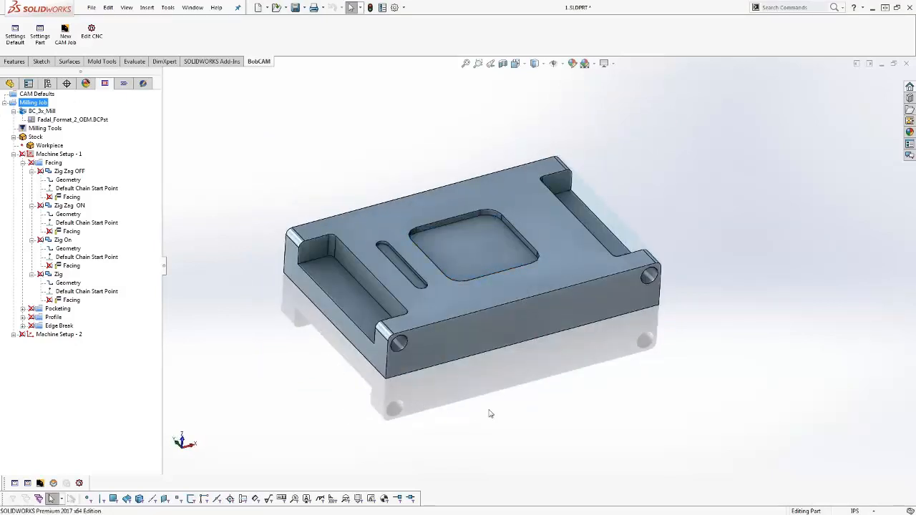
right_click(453, 228)
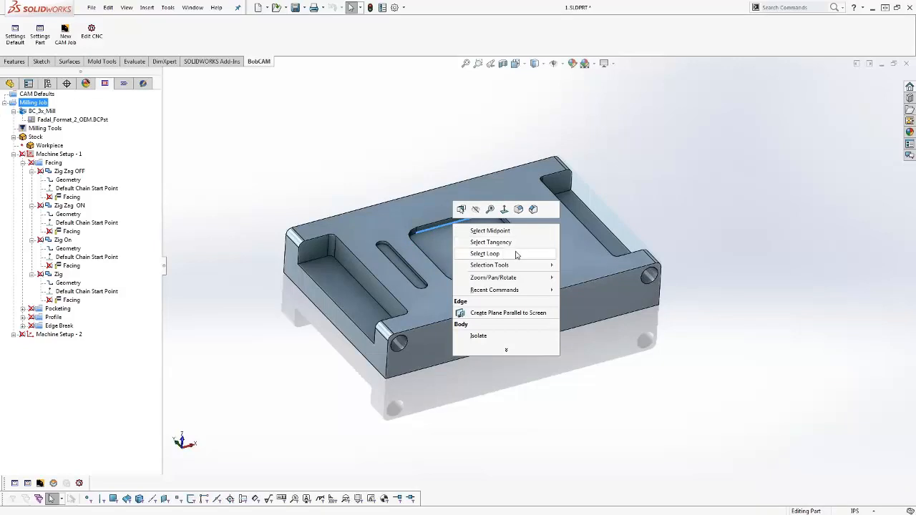
left_click(567, 397)
Highlight the end wall, rounded corner and long wall of the open pocket beside the slot, selecting all three faces together.
middle_click_drag(578, 406, 588, 317)
scroll(350, 292, "down", 5)
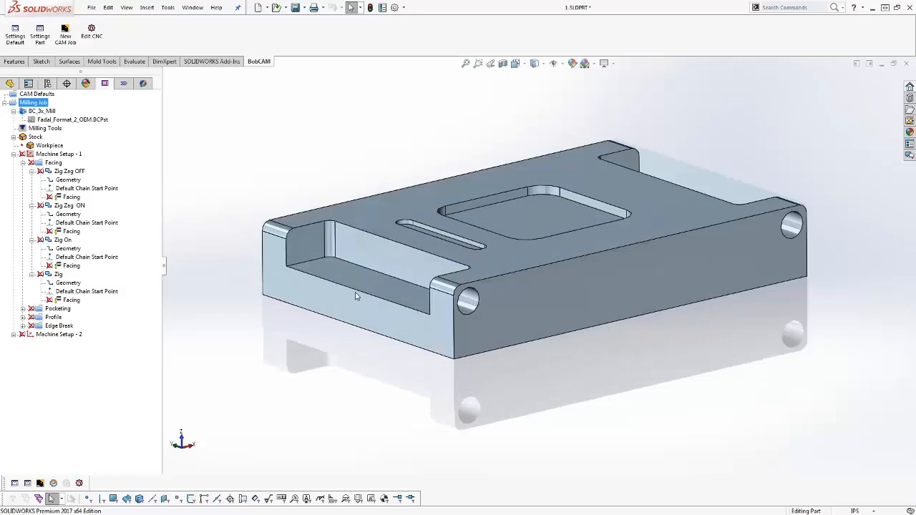
middle_click_drag(612, 222, 612, 243)
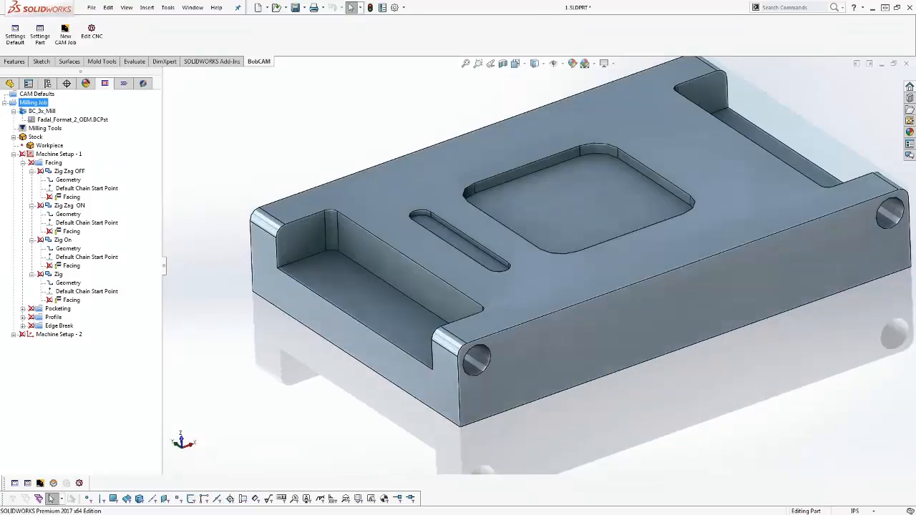
left_click(310, 234)
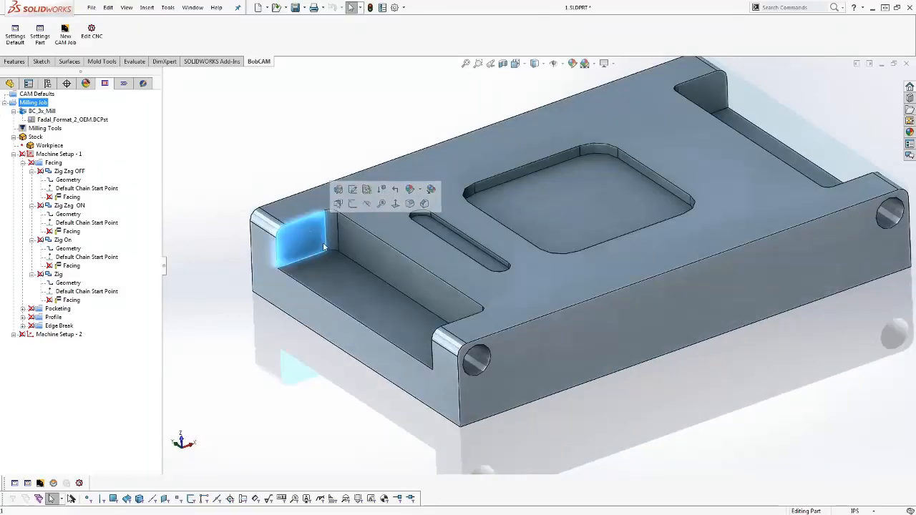
left_click(342, 243)
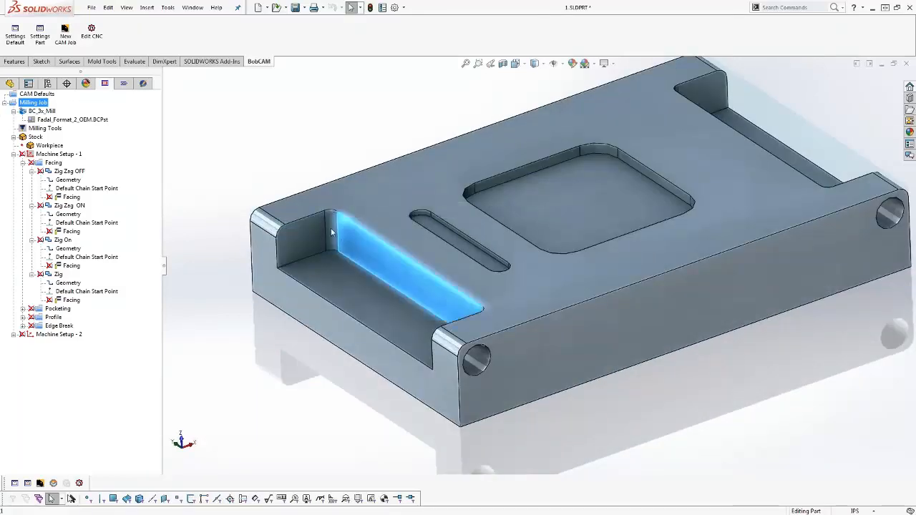
left_click(320, 240)
left_click(340, 246)
left_click(330, 231)
left_click(304, 242, "ctrl")
left_click(355, 251, "ctrl")
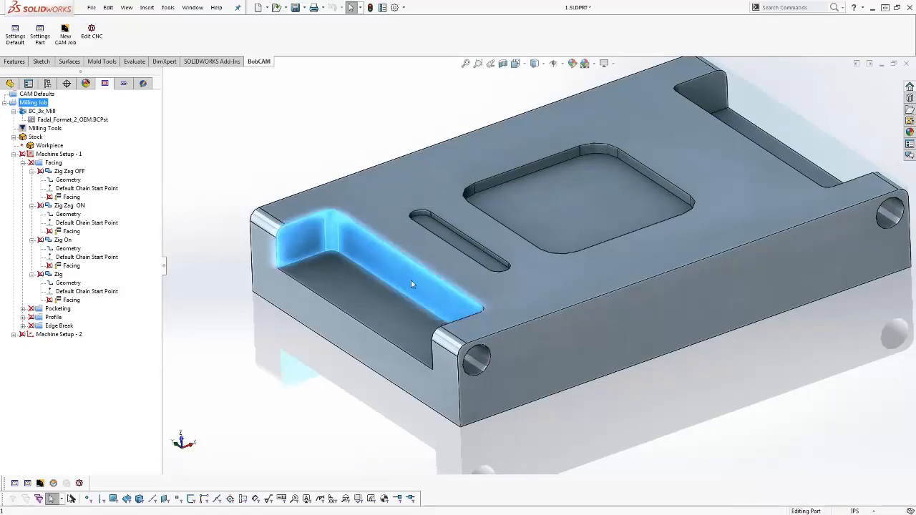
Clear the wall selection and select the edges where the open pocket's floor meets its walls.
left_click(308, 149)
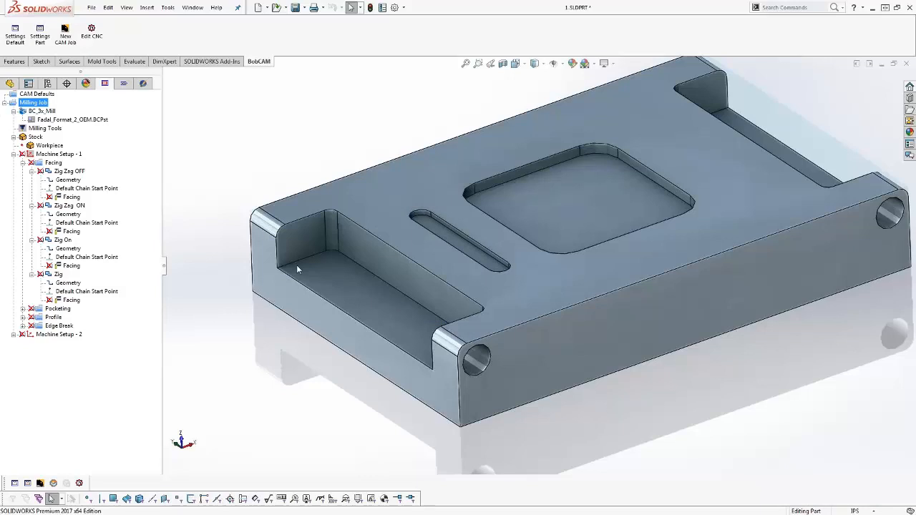
left_click(299, 264)
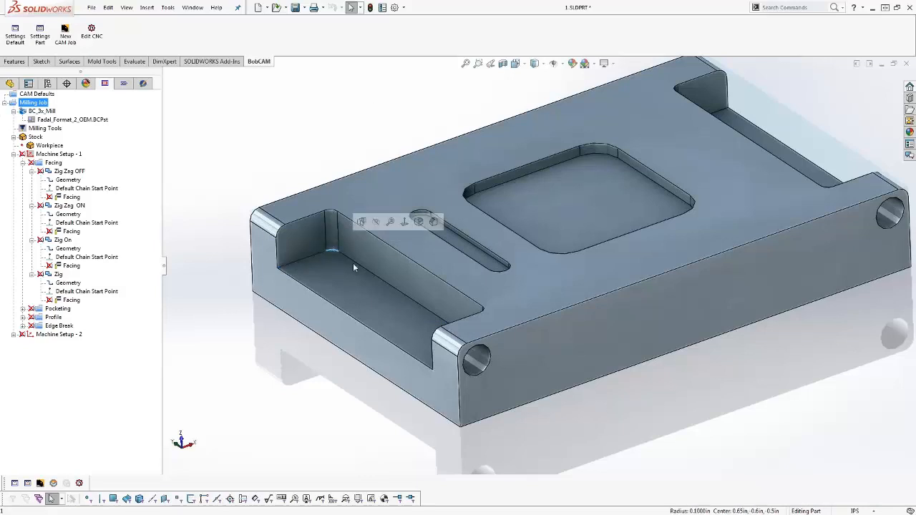
left_click(357, 263)
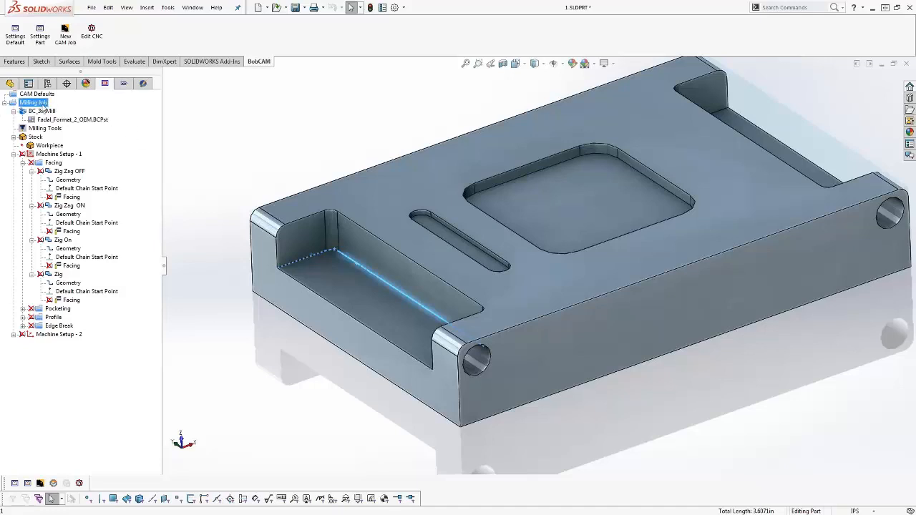
Reopen the Milling Job's Machining Order and reset it by Individual Feature, followed by Individual Tool Per Machine Setup.
right_click(43, 106)
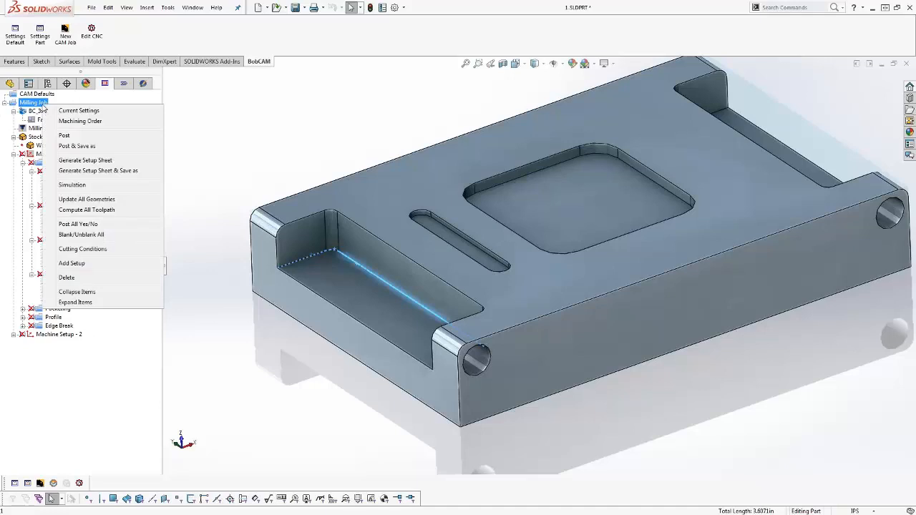
left_click(109, 122)
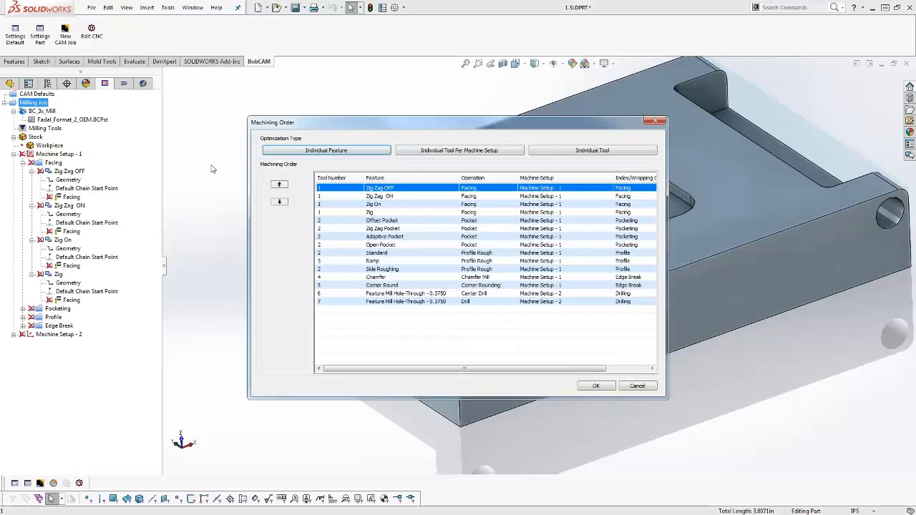
left_click(363, 156)
left_click(489, 283)
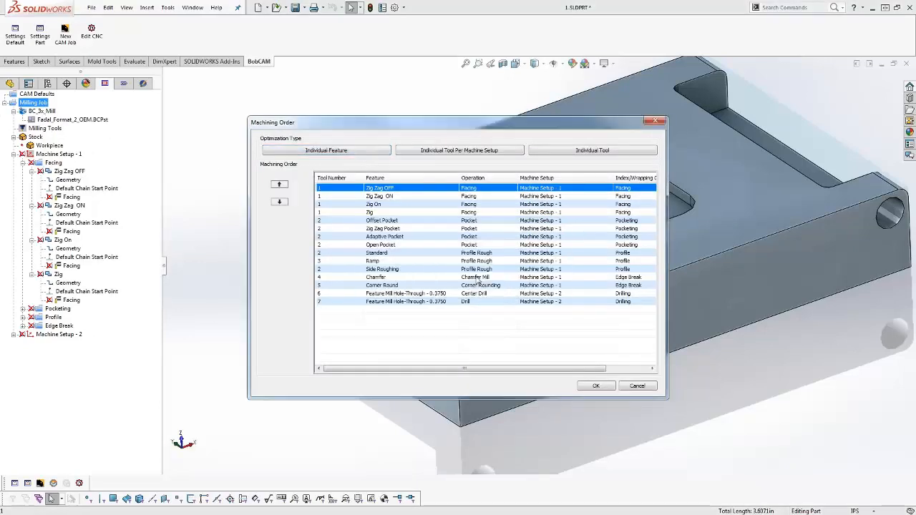
left_click(439, 155)
left_click(477, 284)
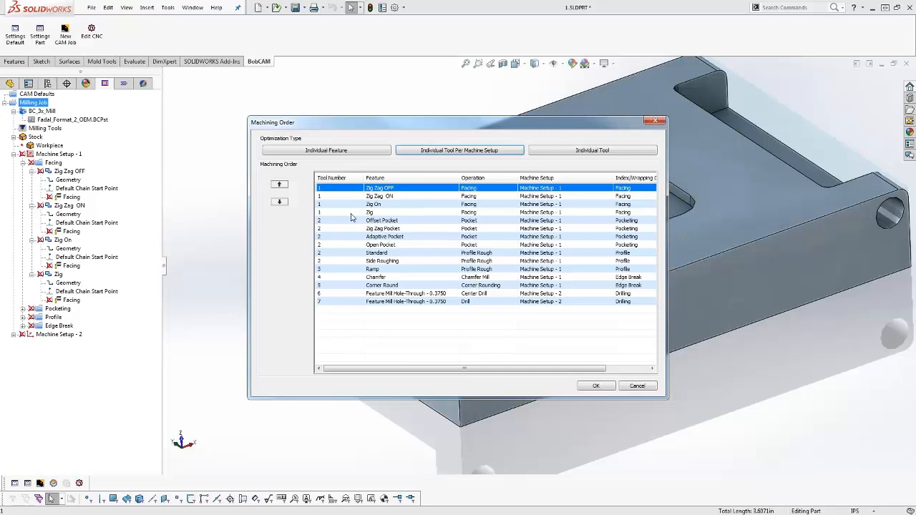
Move the Adaptive Pocket operation down to between Side Roughing and Ramp, and cancel the Machining Order.
left_click(384, 236)
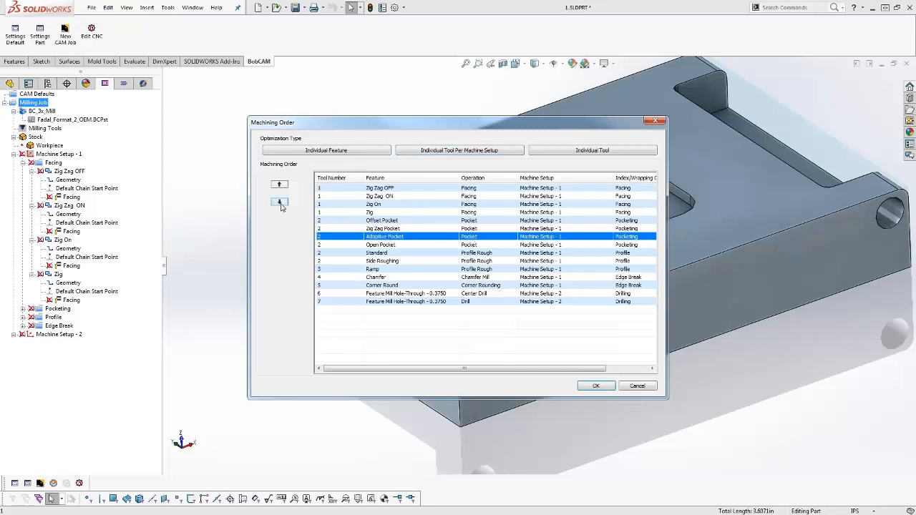
left_click(280, 202)
left_click(279, 201)
left_click(280, 201)
left_click(279, 202)
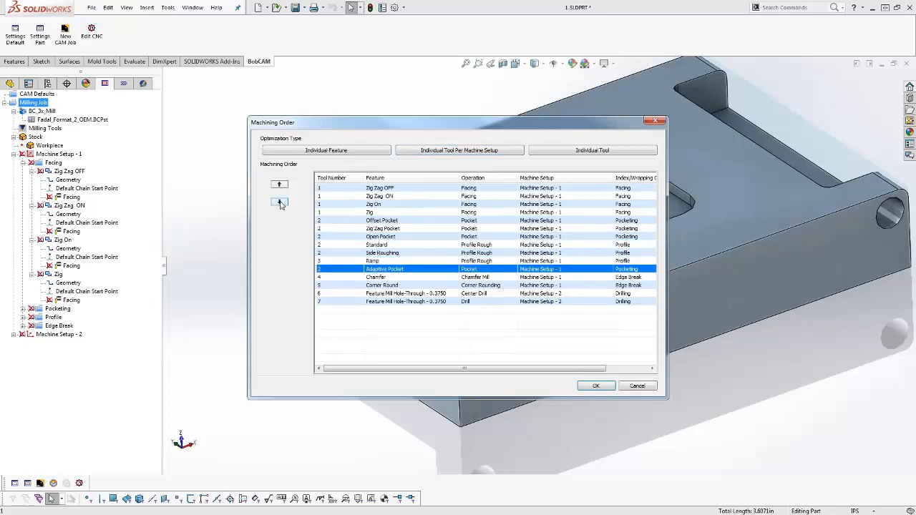
left_click(280, 201)
left_click(280, 186)
left_click(280, 186)
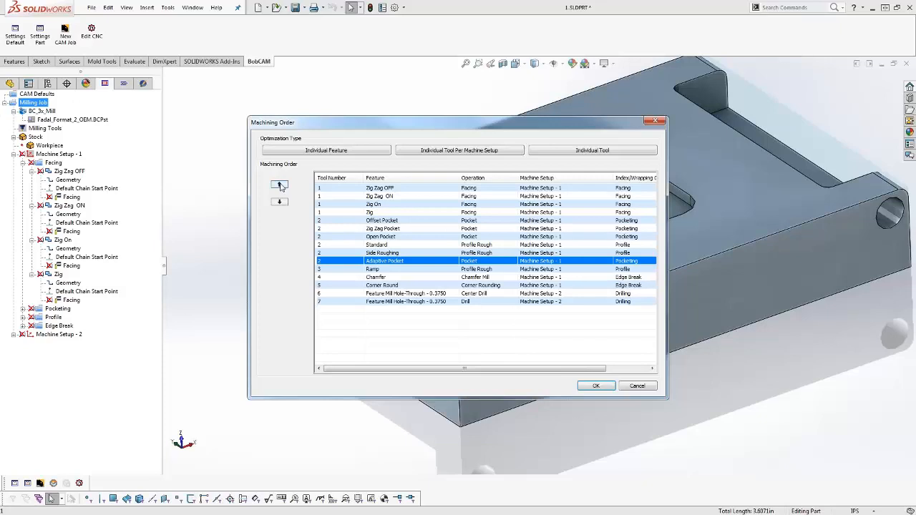
left_click(639, 386)
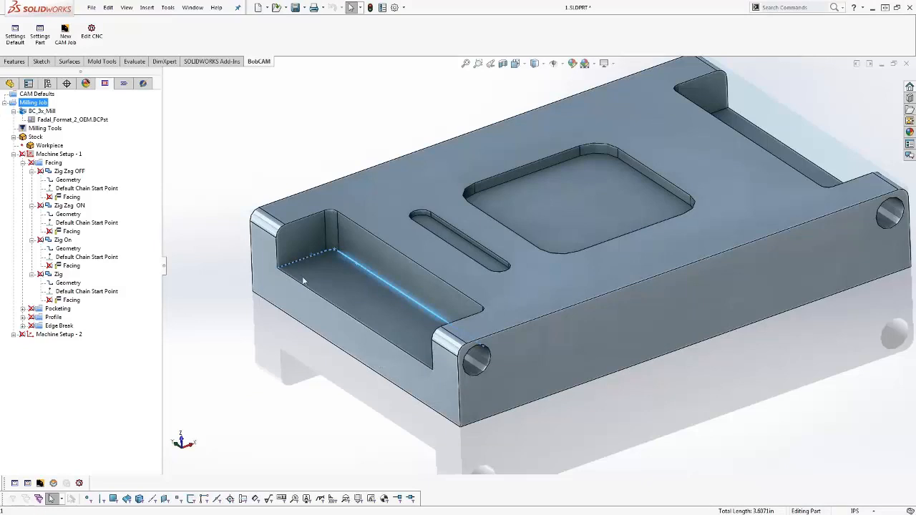
Highlight the open pocket's floor face and clear the selection.
left_click(356, 314)
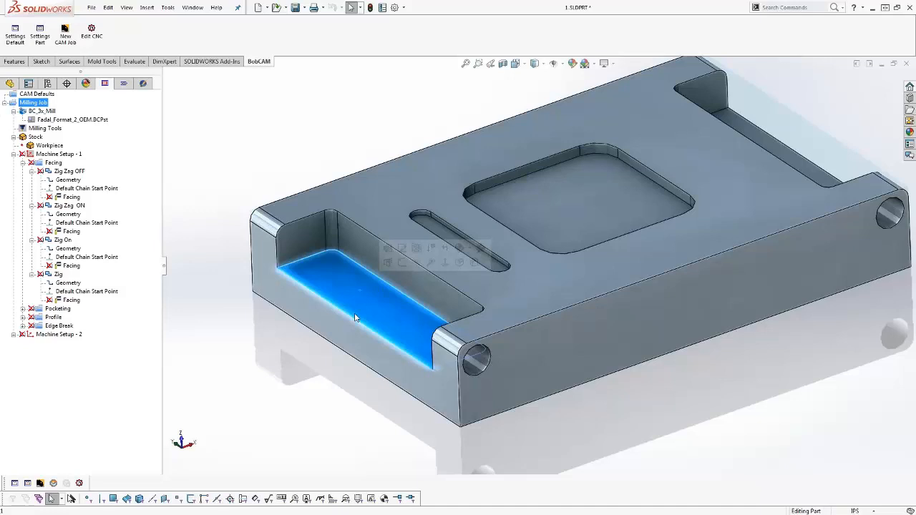
left_click(261, 128)
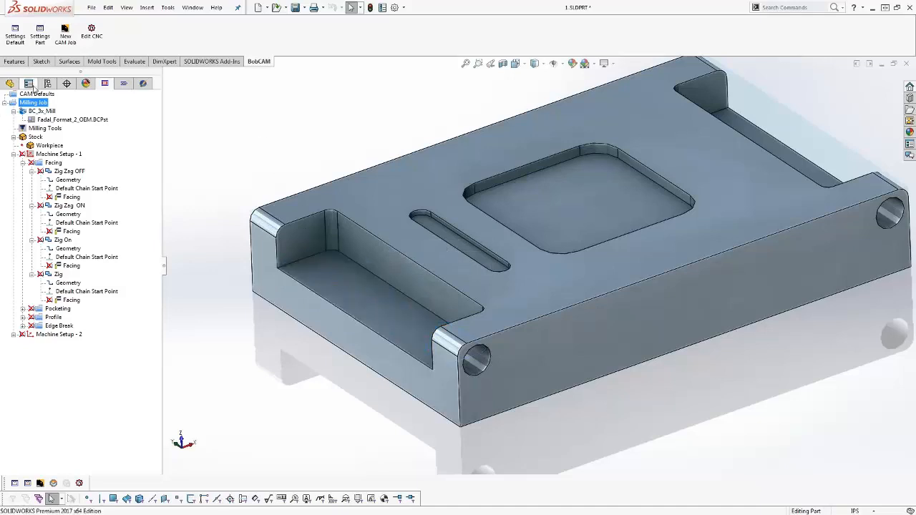
Highlight the base extrude and the first two cut features in the part's feature tree, and return to the CAM tree.
left_click(10, 83)
left_click(38, 181)
left_click(38, 192)
left_click(38, 202)
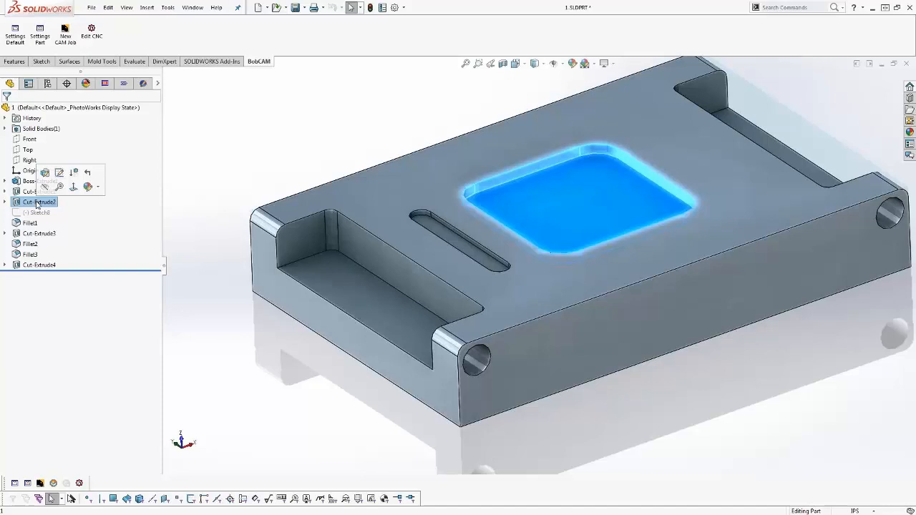
left_click(104, 83)
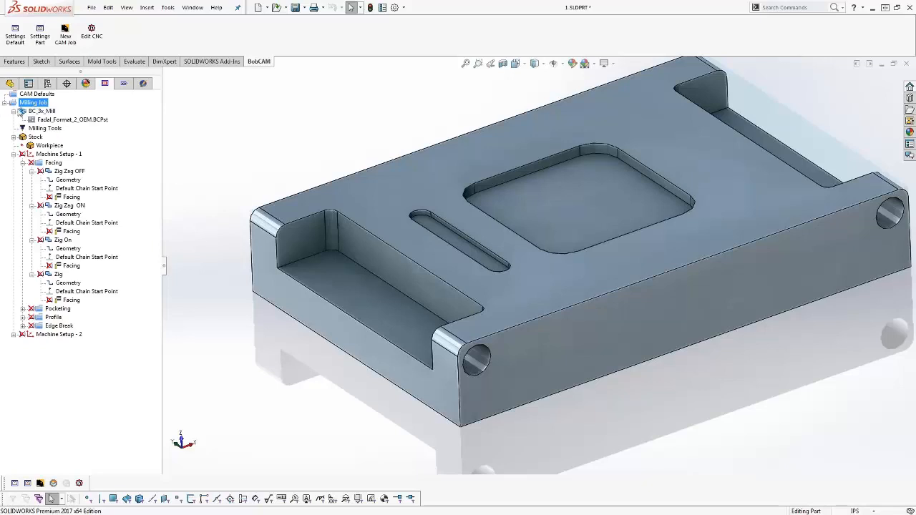
Open the CAM Defaults' Current Settings and review the Machine Definition, Posting and Machine Parameters pages.
left_click(78, 121)
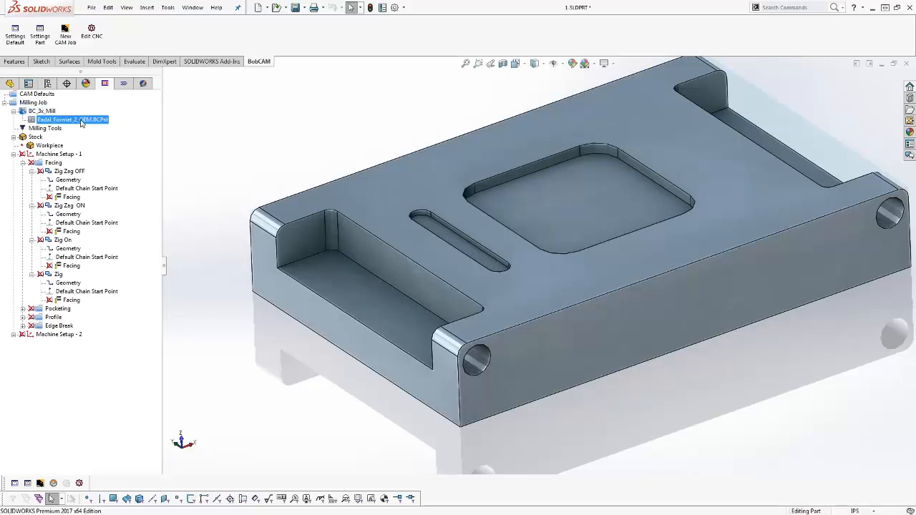
left_click(43, 93)
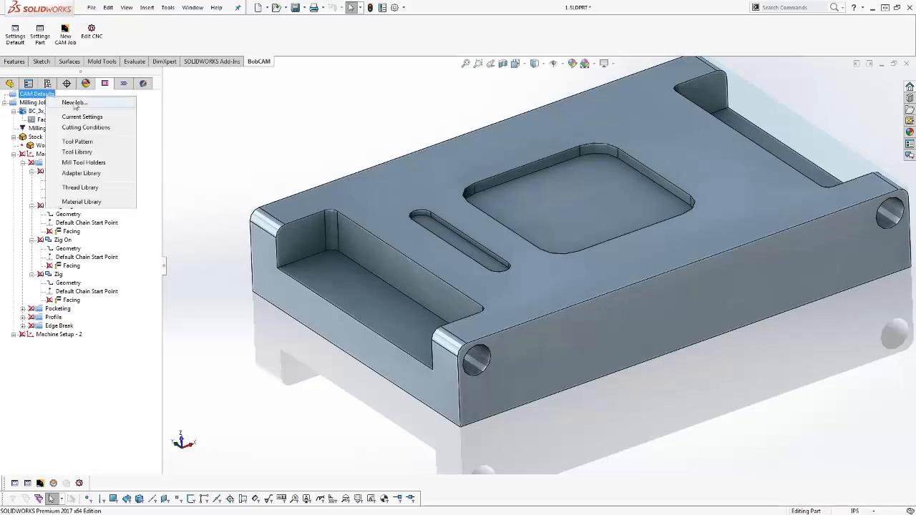
left_click(81, 117)
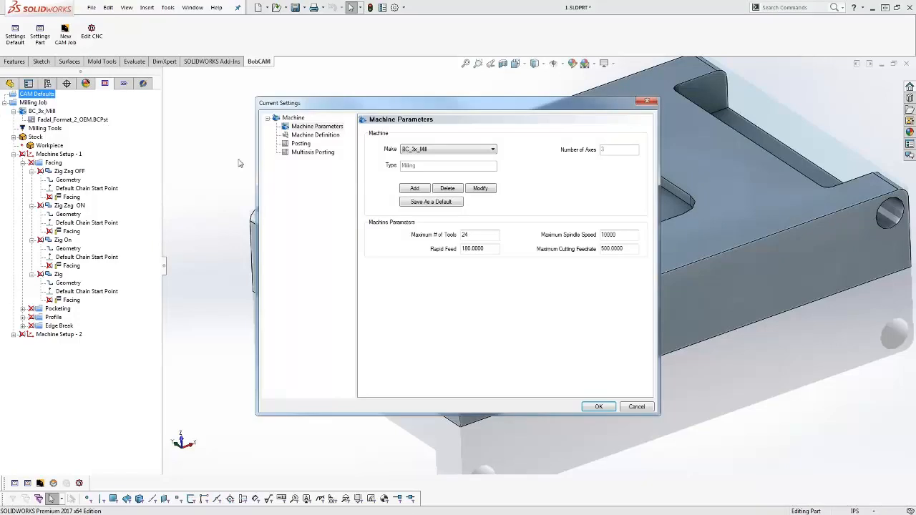
left_click(326, 135)
left_click(301, 145)
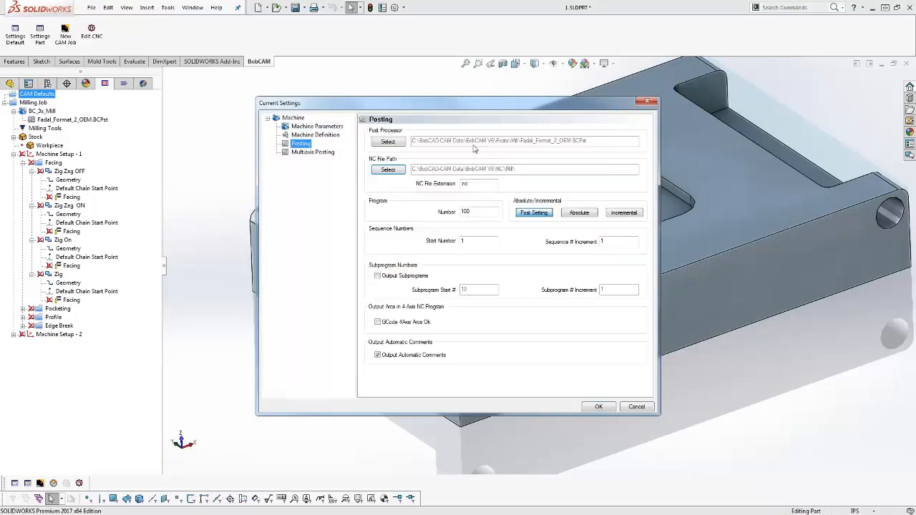
left_click(316, 125)
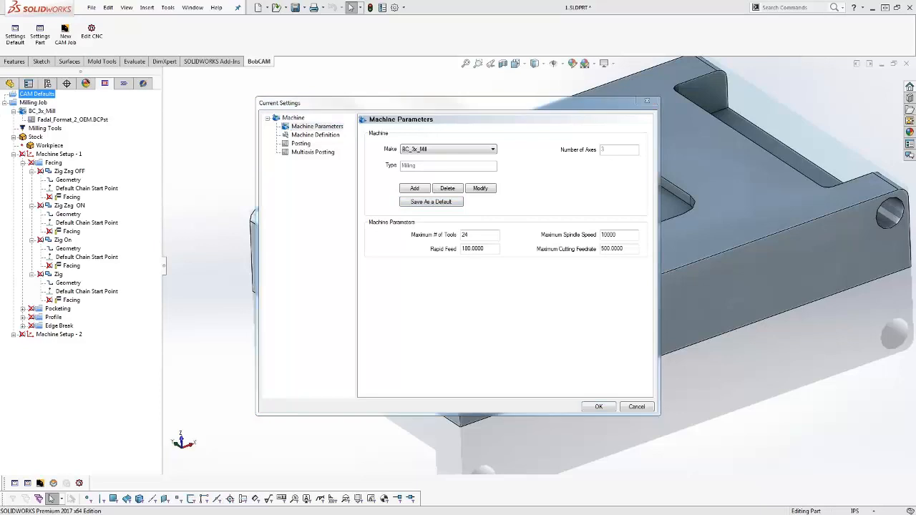
left_click_drag(291, 126, 342, 126)
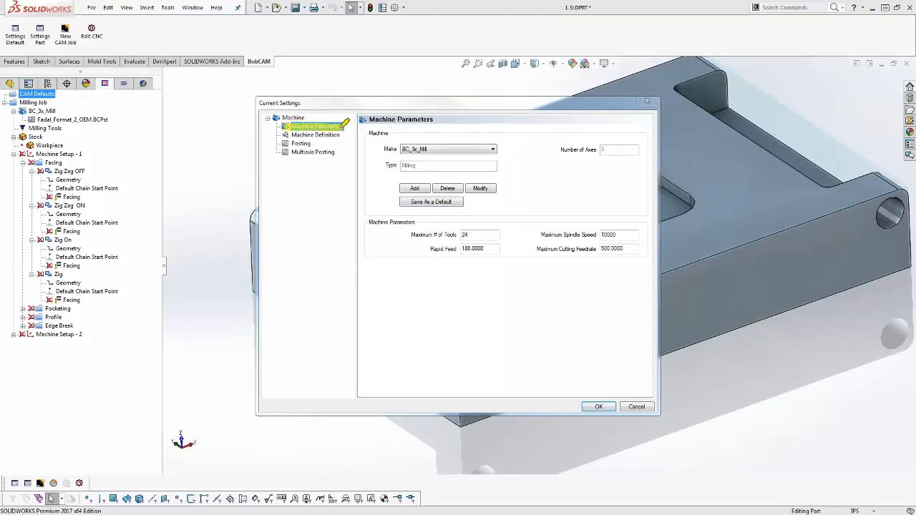
left_click_drag(20, 94, 73, 94)
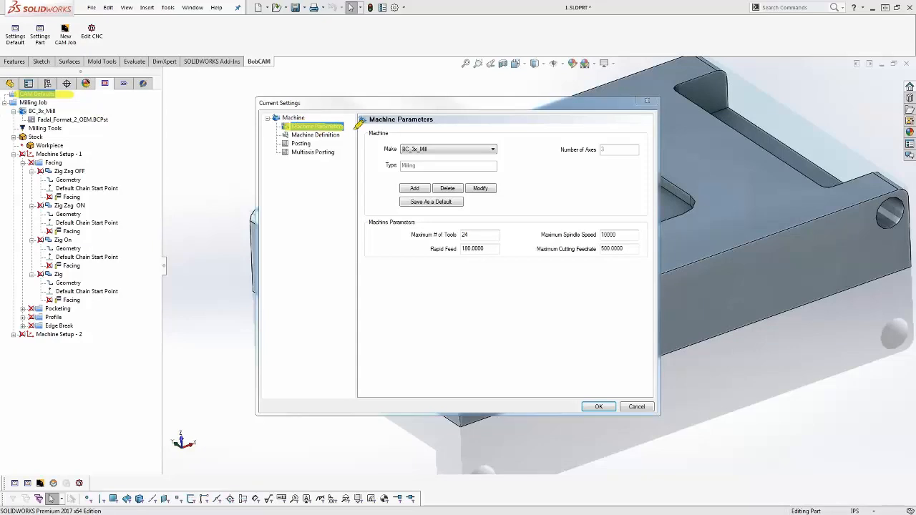
left_click_drag(401, 148, 511, 149)
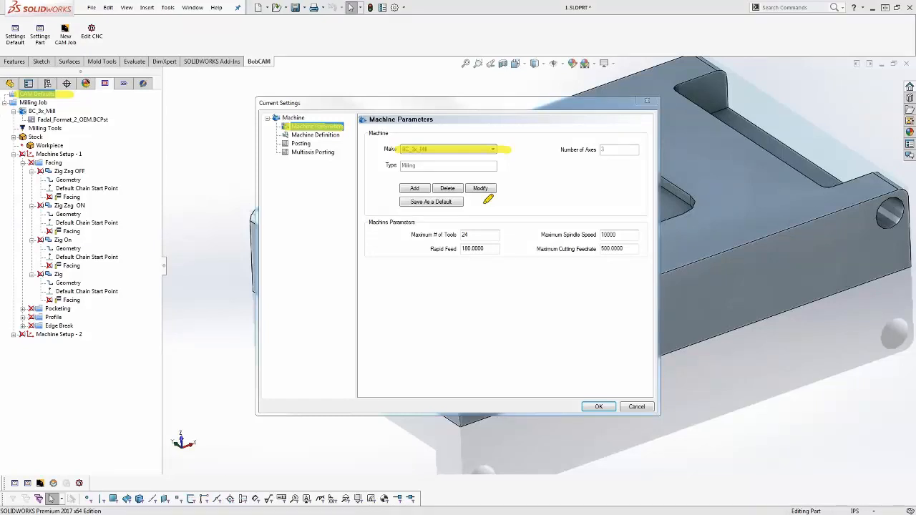
key("e")
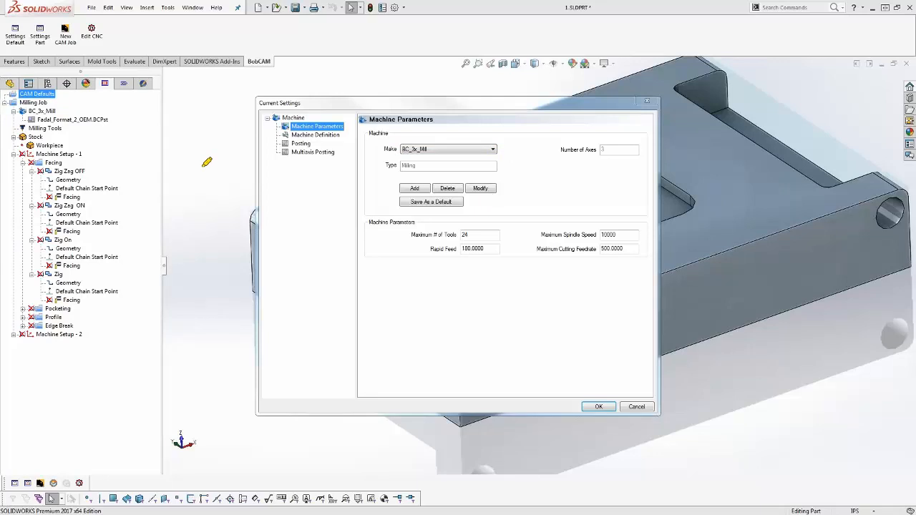
View the Machine Definition and reselect Fadal_Format_2_OEM.BCPst as the post processor on the Posting page.
left_click(315, 134)
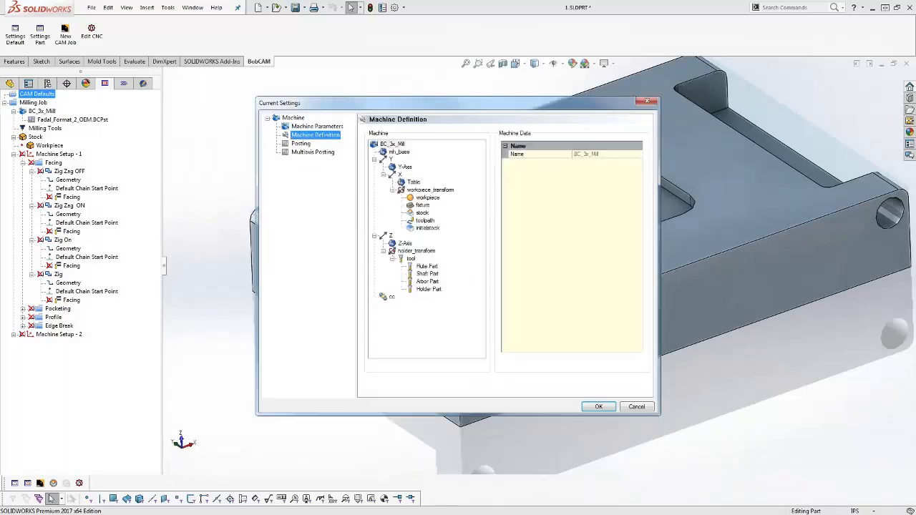
left_click(300, 143)
left_click(388, 142)
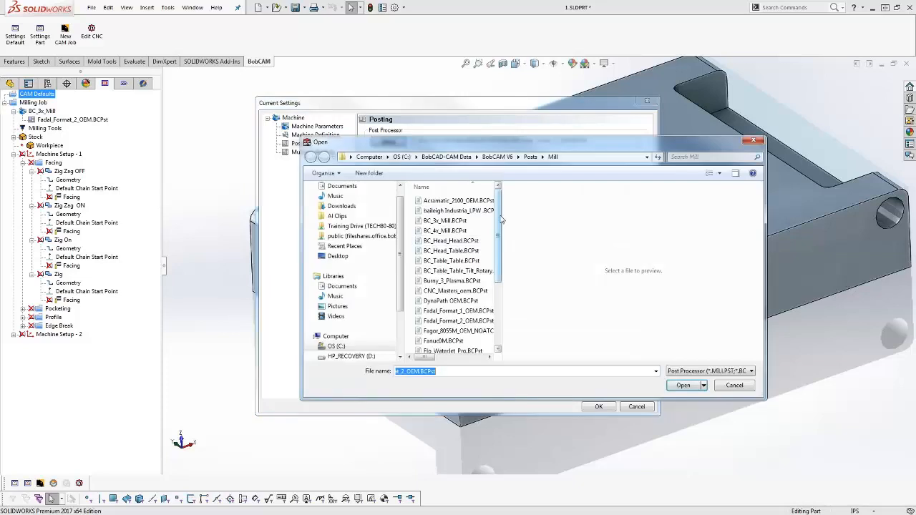
left_click(683, 384)
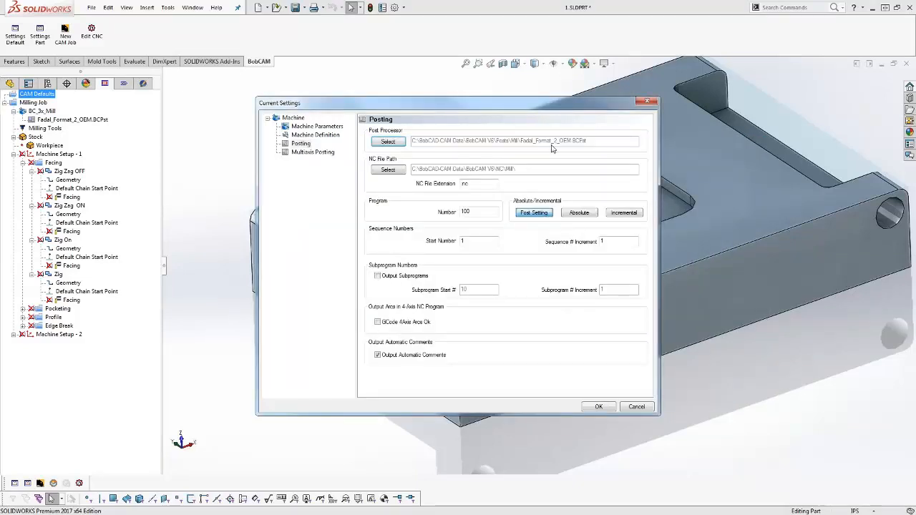
Review the Machine Parameters page again and cancel the Current Settings.
left_click(294, 118)
left_click(301, 126)
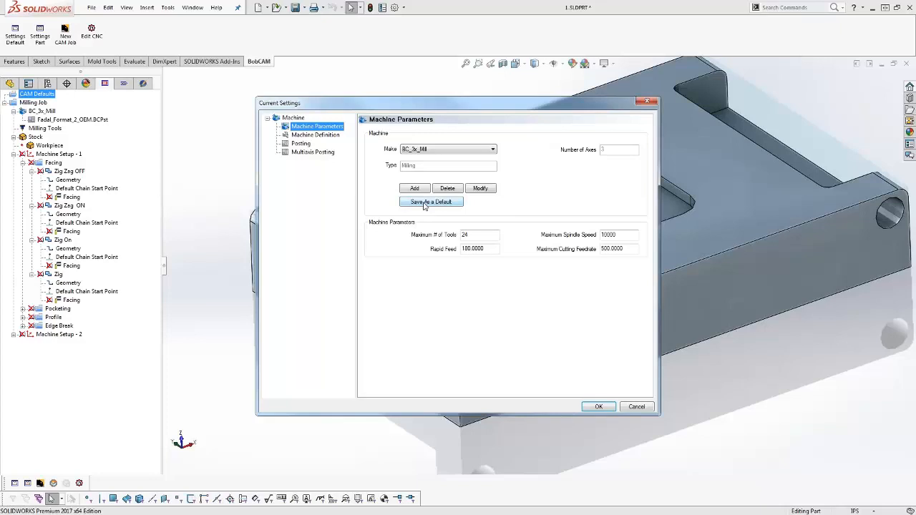
left_click(641, 408)
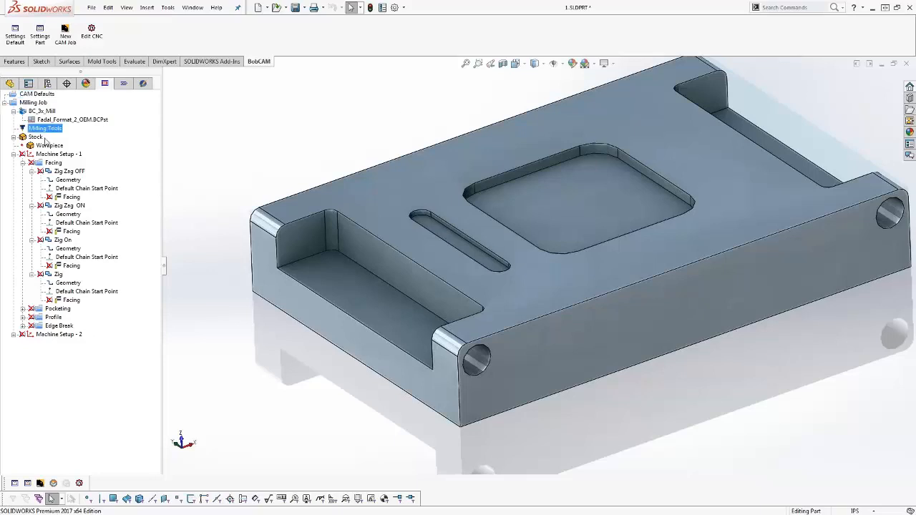
Collapse Machine Setup - 1 and select Machine Setup - 2 to examine its coordinate axes on the part.
left_click(24, 154)
left_click(14, 154)
left_click(58, 163)
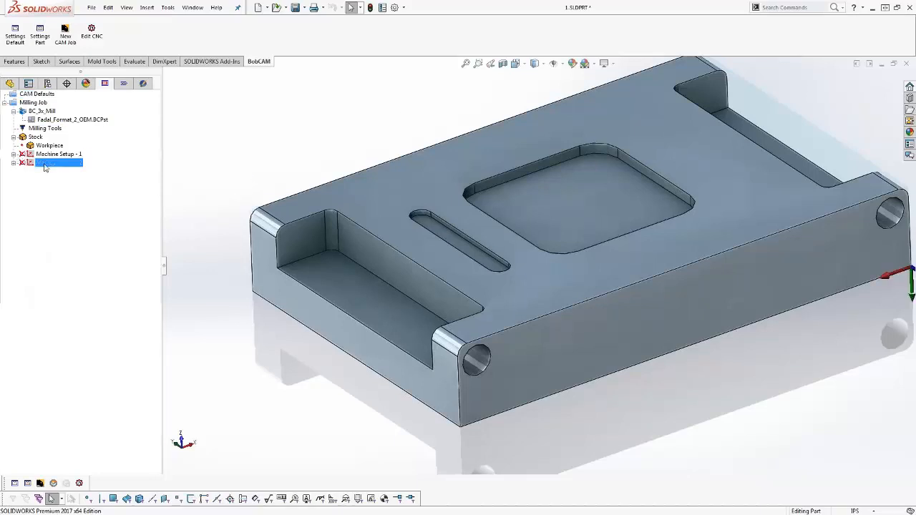
scroll(267, 167, "up", 2)
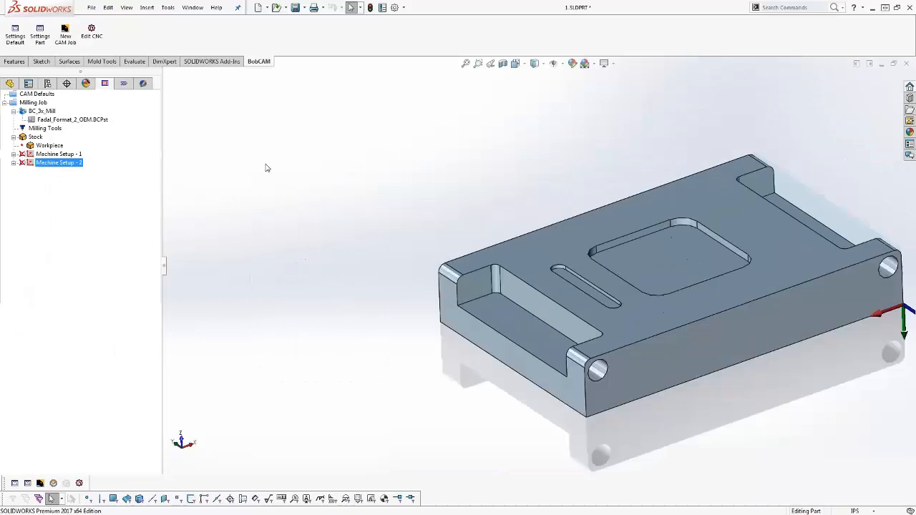
scroll(572, 283, "up", 1)
scroll(726, 300, "down", 2)
scroll(573, 272, "up", 3)
scroll(764, 308, "down", 1)
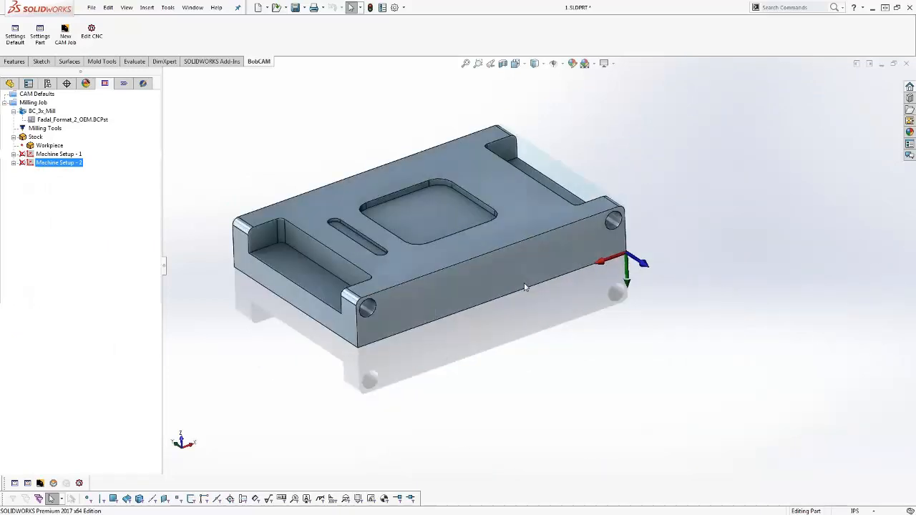
middle_click_drag(525, 288, 226, 218)
Alternate between Machine Setup - 1 and Machine Setup - 2 to compare their origins and axes on the part.
left_click(66, 155)
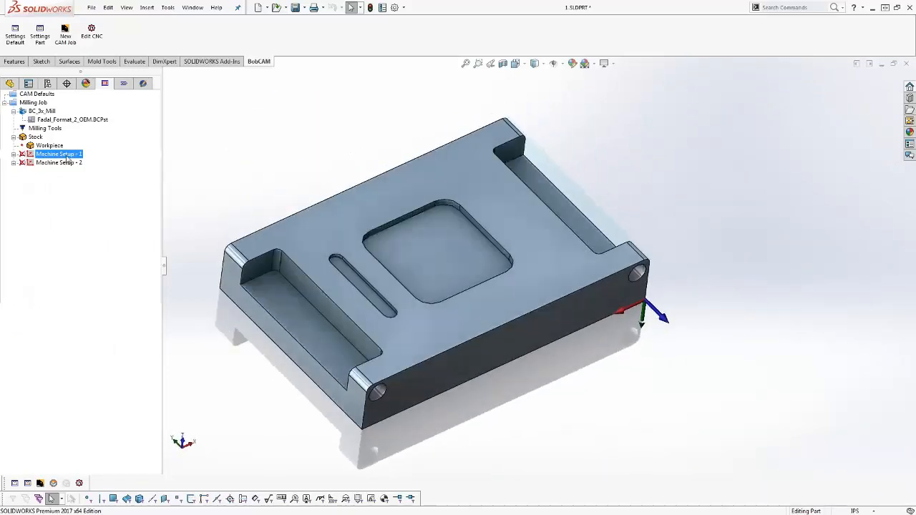
left_click(67, 162)
middle_click_drag(176, 252, 222, 275)
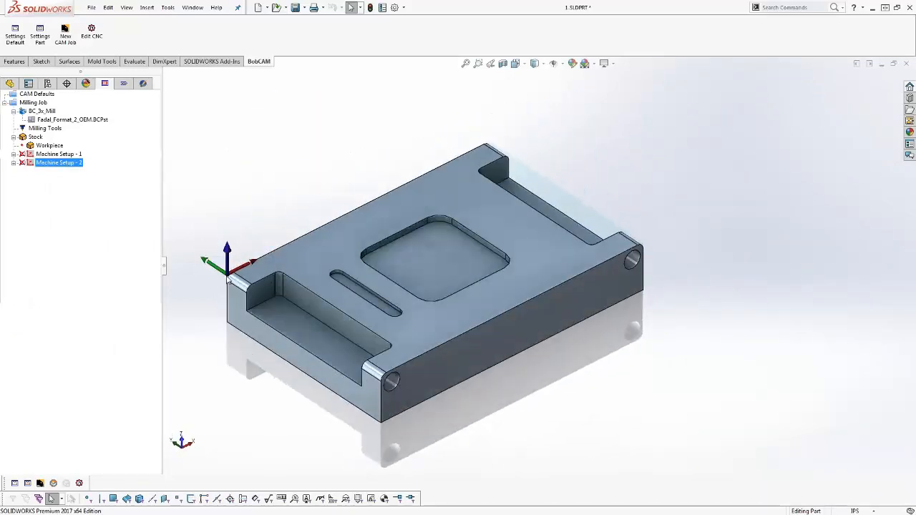
left_click(72, 163)
middle_click_drag(359, 367, 473, 417)
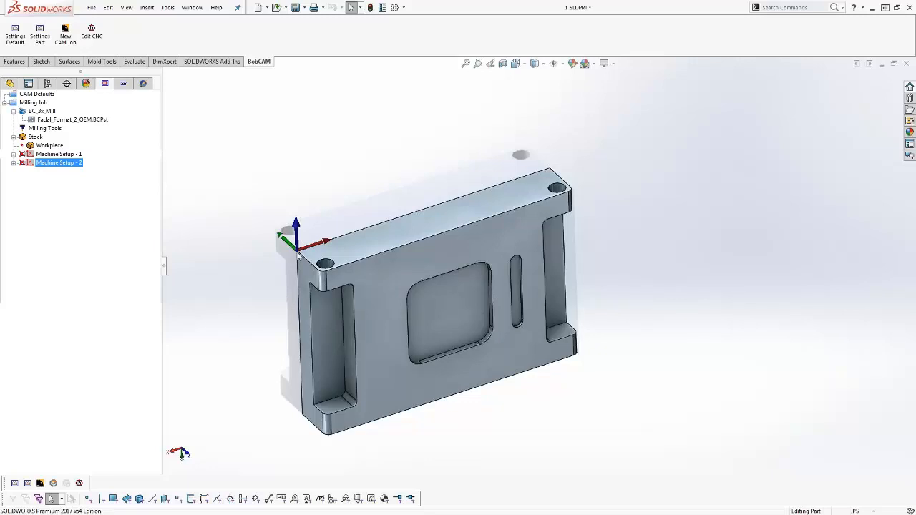
Look through Machine Setup - 1's Additional Functions and dismiss them without choosing one.
right_click(67, 156)
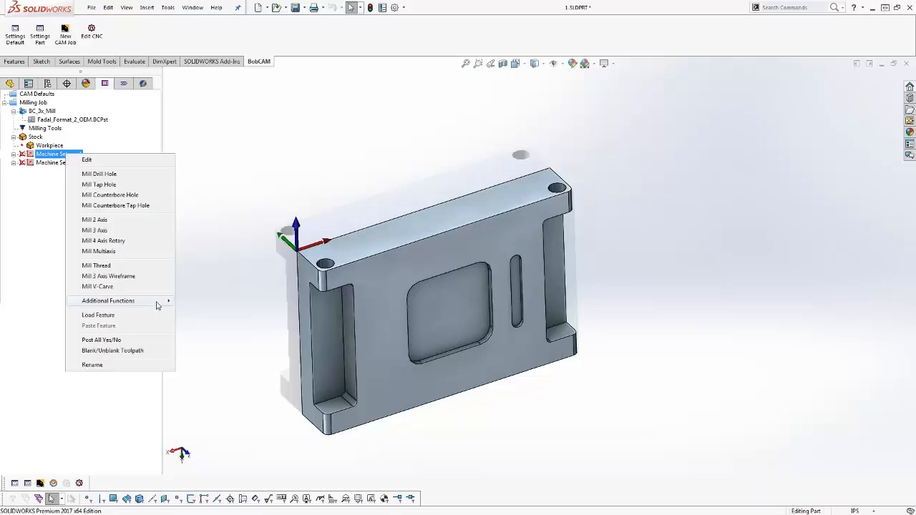
mouse_move(158, 305)
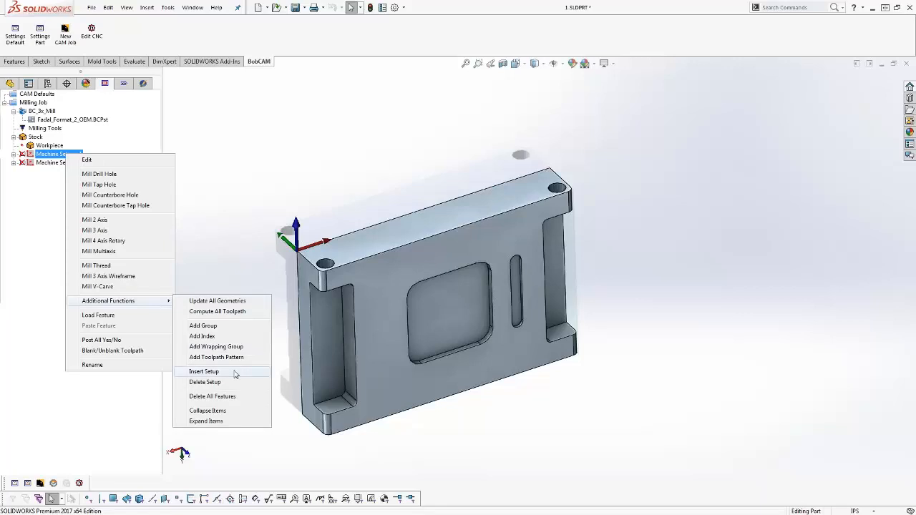
left_click(86, 403)
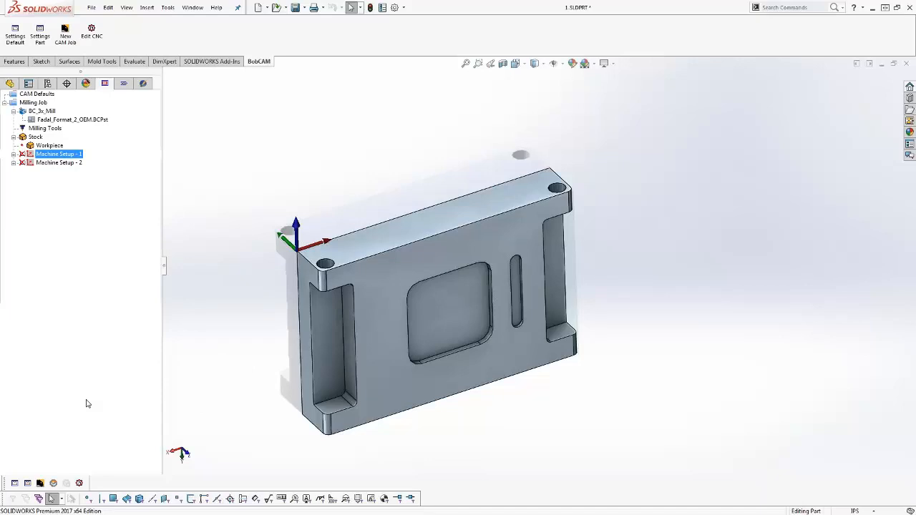
Expand Machine Setup - 1 and unblank all of its toolpaths.
left_click(13, 153)
left_click(62, 172)
left_click(57, 154)
right_click(56, 155)
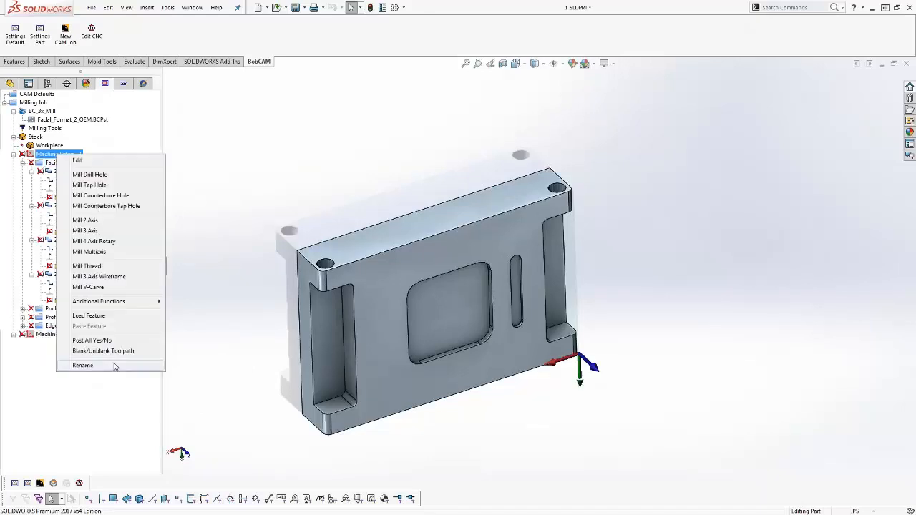
left_click(103, 351)
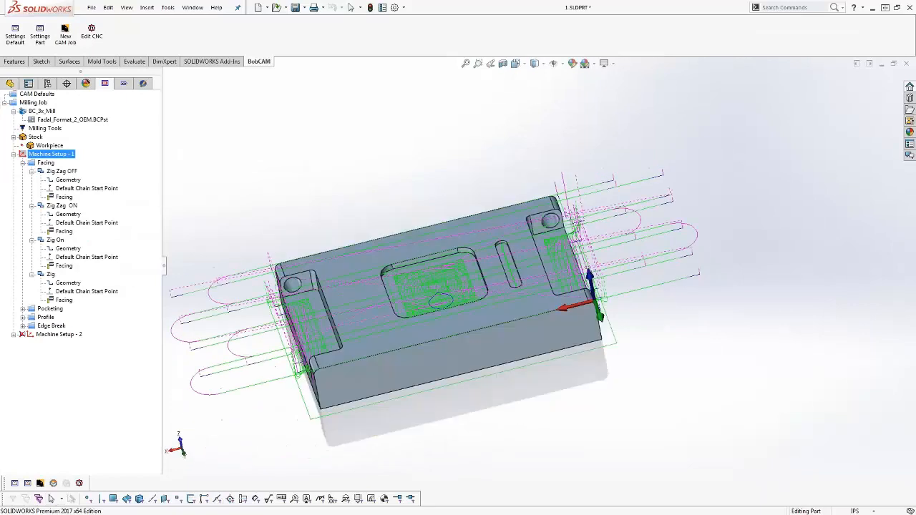
Examine Machine Setup - 1's facing, pocketing and profile toolpaths around the part from several angles.
middle_click_drag(428, 292, 491, 394)
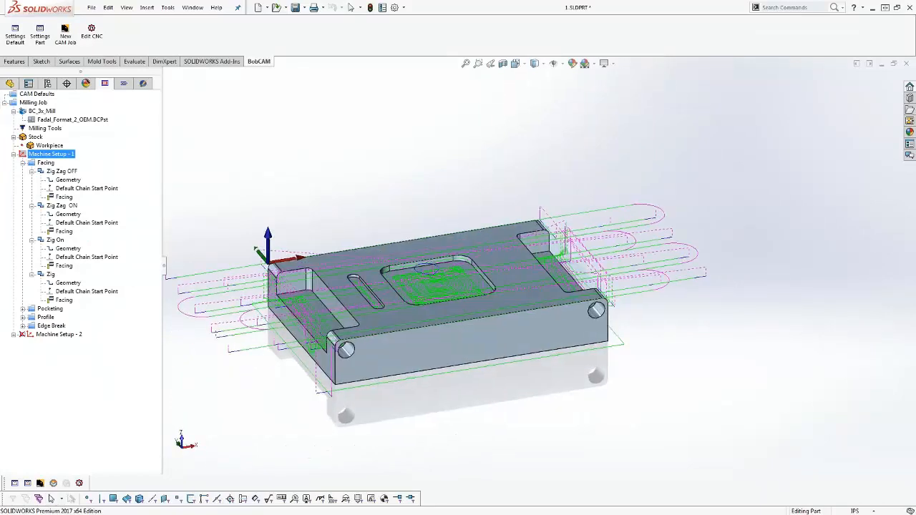
scroll(481, 342, "down", 2)
scroll(483, 342, "up", 3)
scroll(493, 350, "down", 1)
scroll(463, 324, "down", 1)
middle_click_drag(449, 312, 457, 358)
scroll(462, 325, "up", 1)
scroll(465, 351, "up", 2)
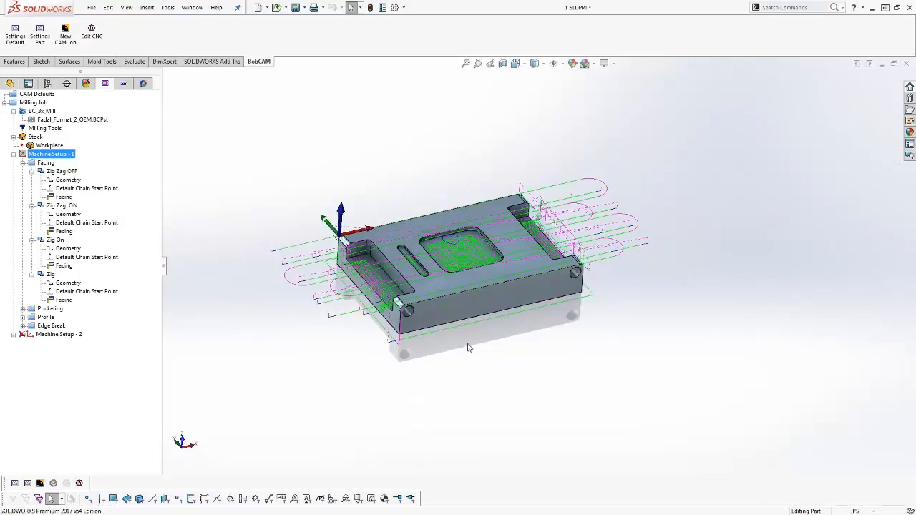
Preview the Array, Translate, Rotate and Points toolpath pattern types for Machine Setup - 1 and cancel the pattern.
right_click(68, 156)
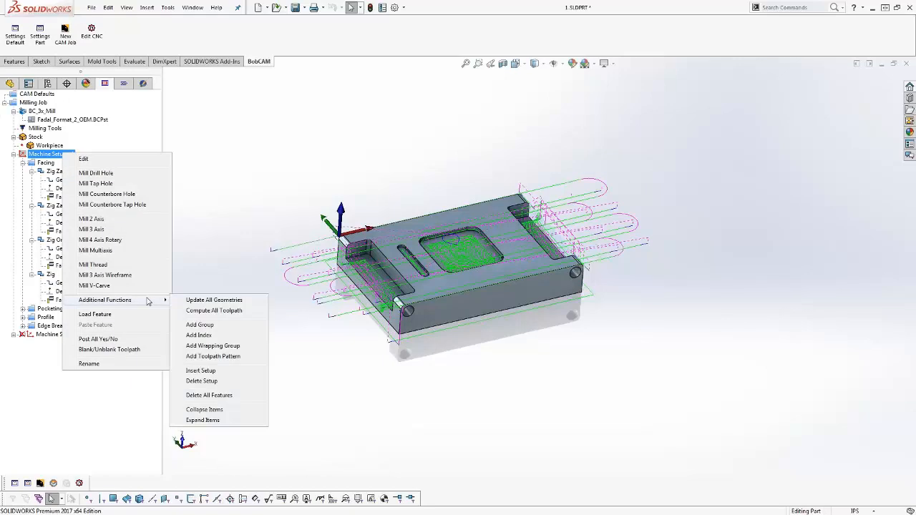
left_click(190, 179)
right_click(65, 156)
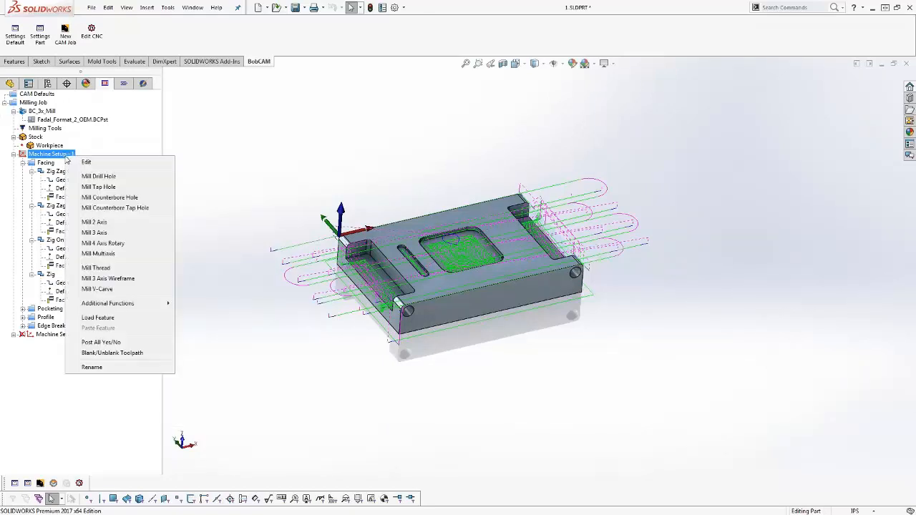
mouse_move(153, 307)
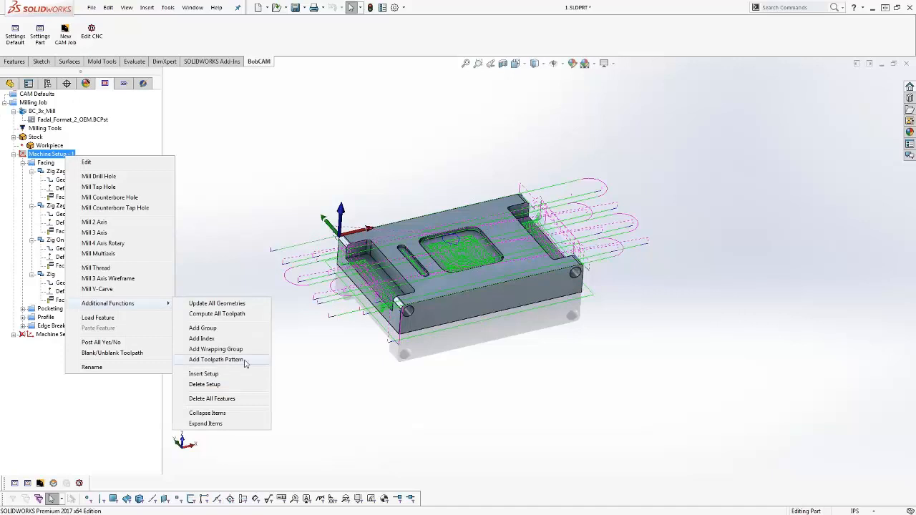
left_click(216, 359)
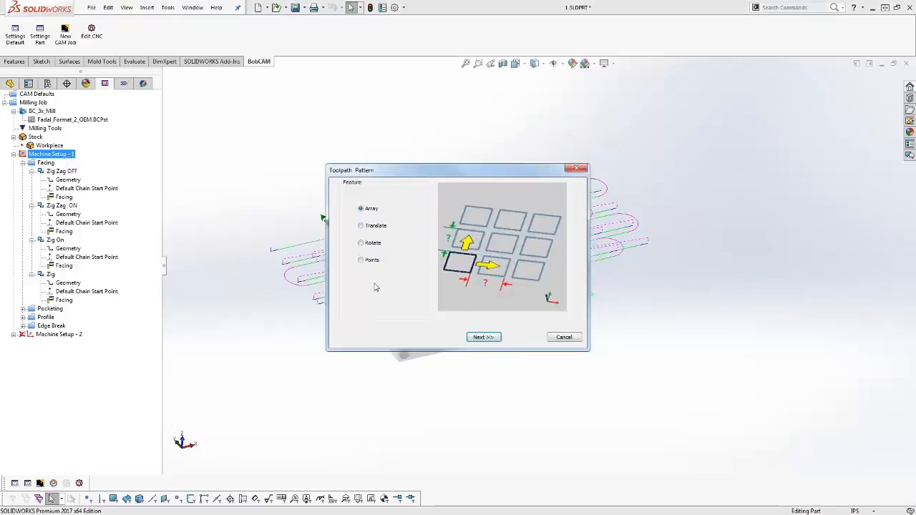
left_click(362, 226)
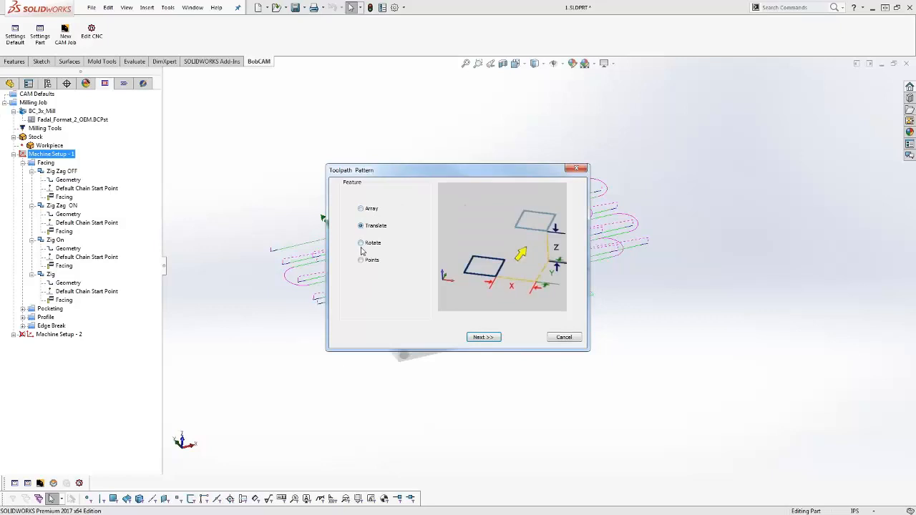
left_click(362, 243)
left_click(360, 261)
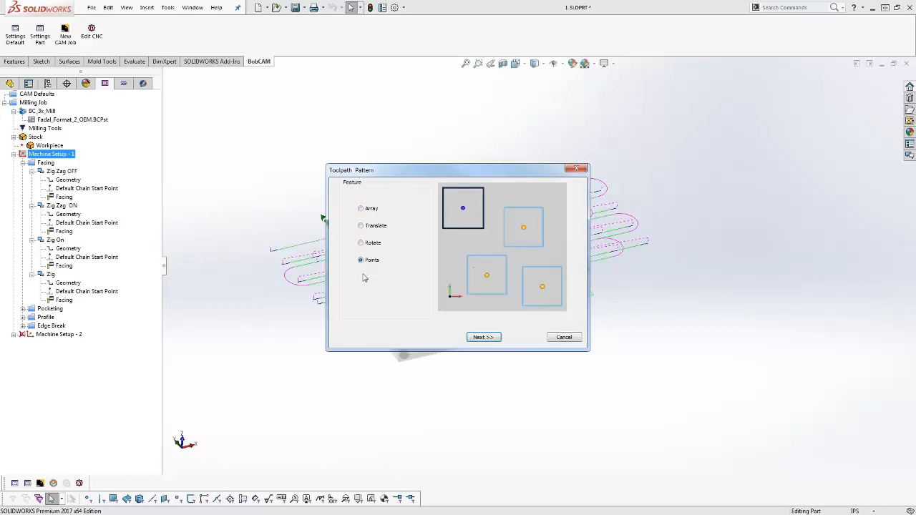
left_click(362, 209)
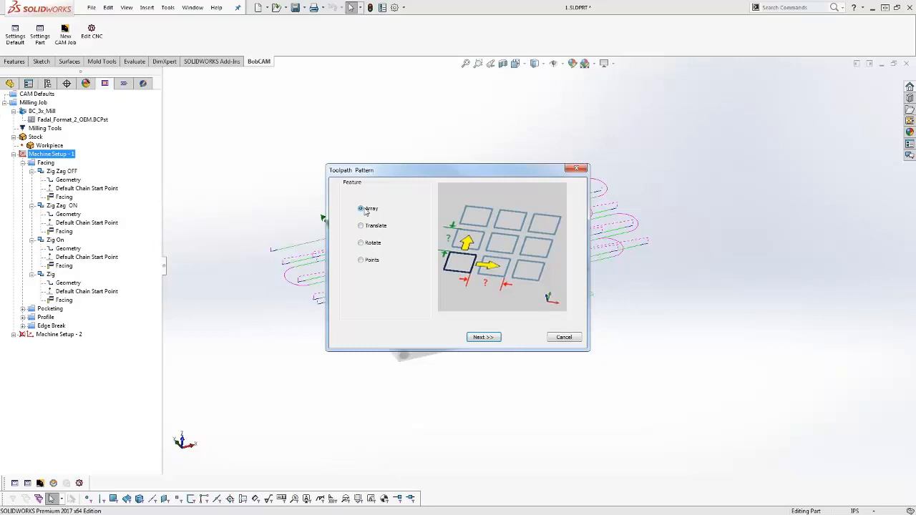
left_click(570, 341)
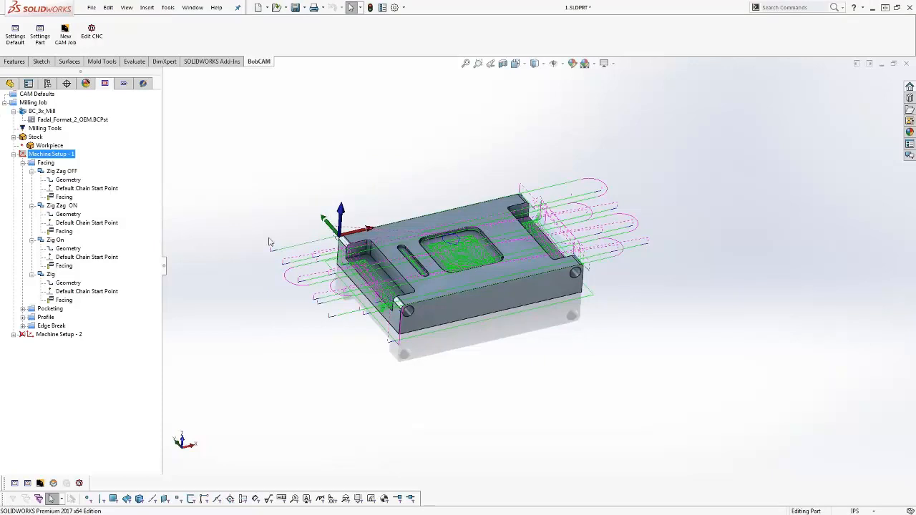
Collapse the Zig Zag ON, Zig On and Zig features in the Facing group.
left_click(72, 172)
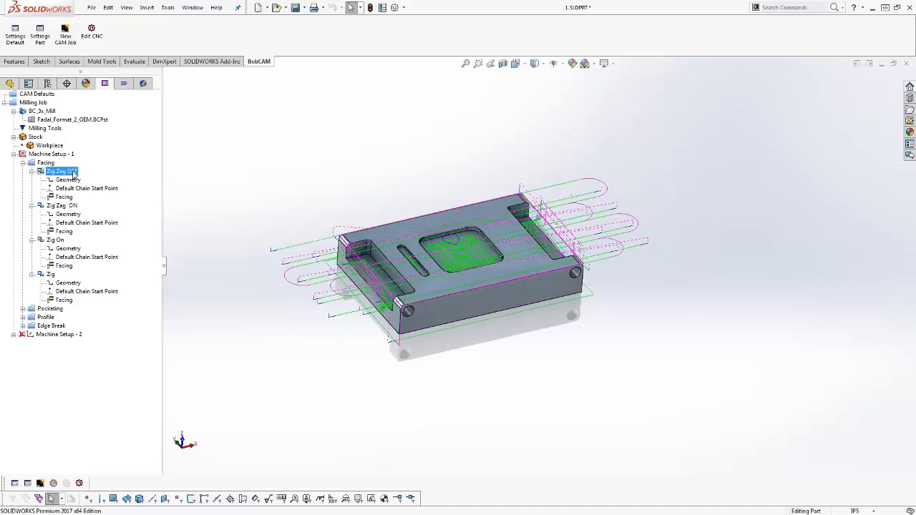
left_click(57, 205)
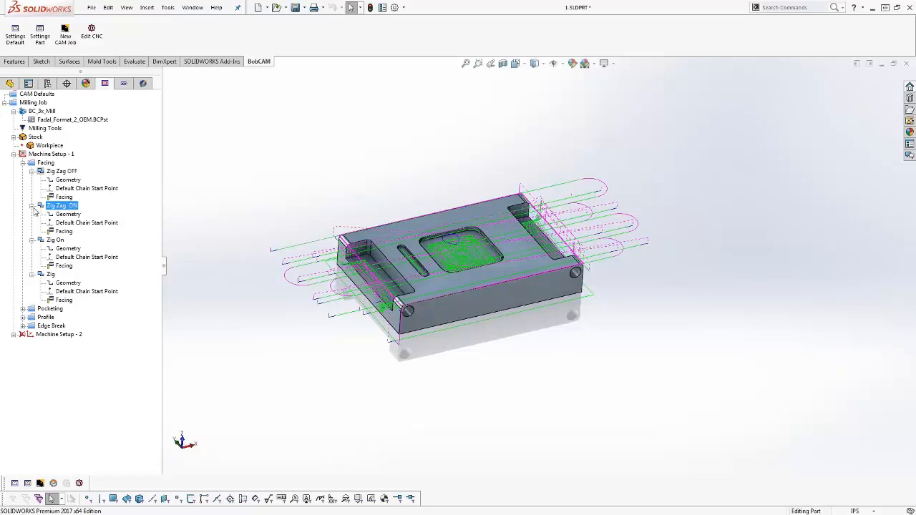
left_click(32, 206)
left_click(32, 214)
left_click(32, 222)
left_click(43, 231)
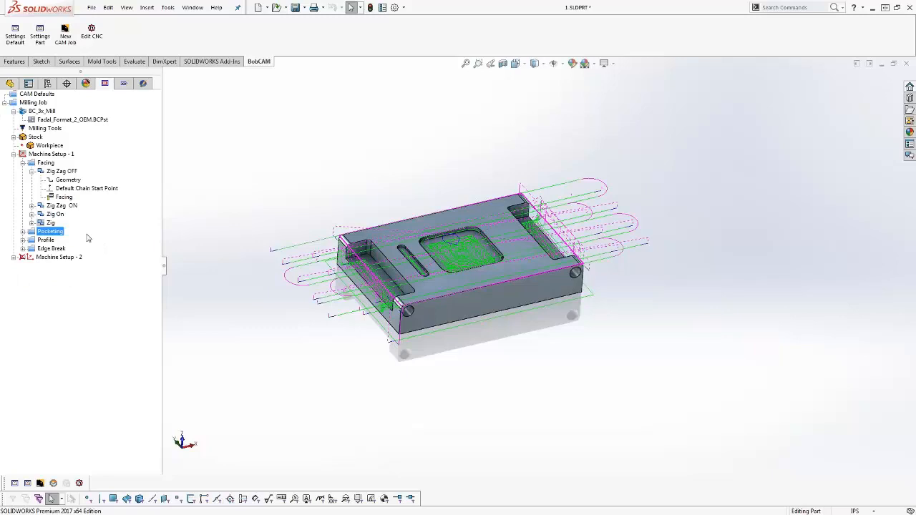
Duplicate the Zig Zag OFF facing feature by copy and paste, declining to load the Top of Feature and Depth values.
left_click(65, 172)
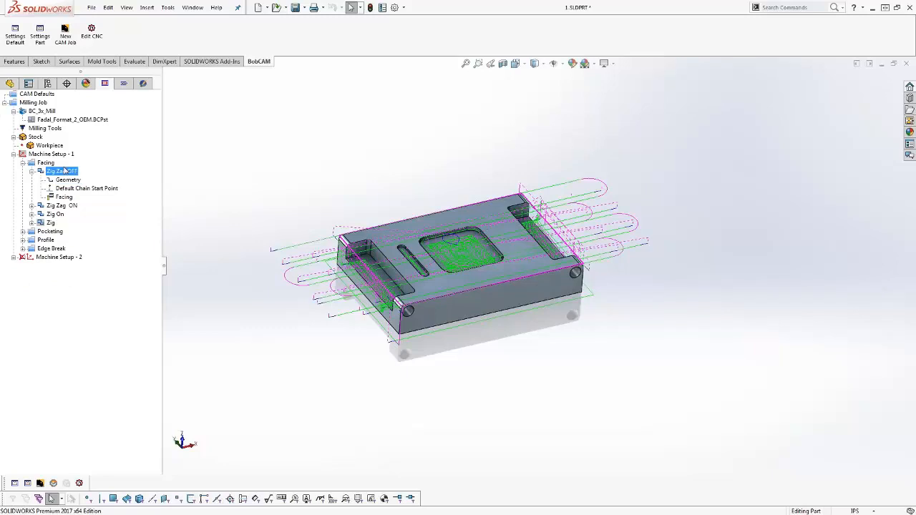
right_click(67, 174)
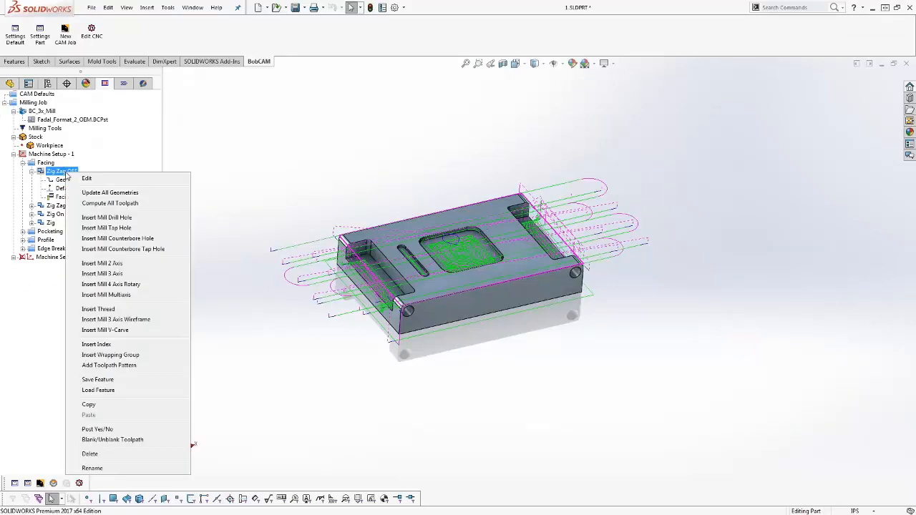
left_click(72, 188)
left_click(63, 172)
right_click(65, 172)
left_click(118, 412)
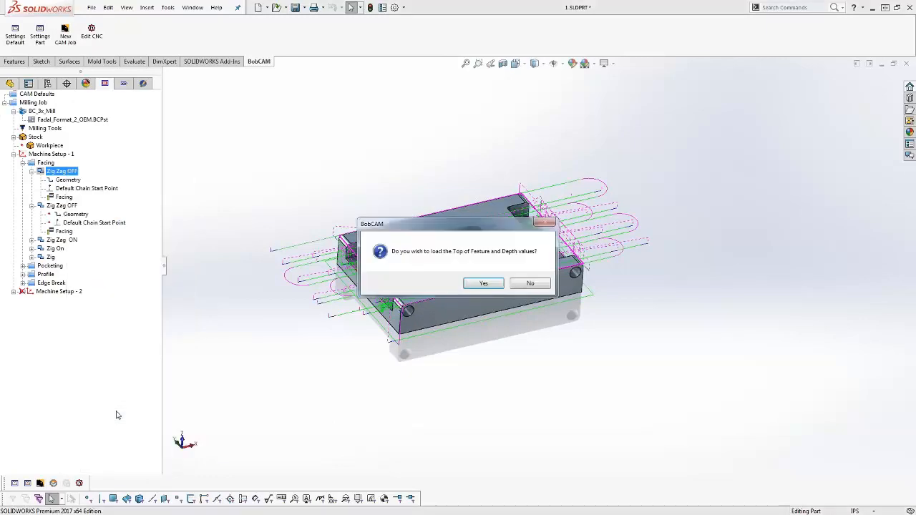
left_click(533, 283)
Open the geometry of the copied Zig Zag OFF feature for reselection.
left_click(76, 215)
left_click(79, 223)
left_click(75, 214)
right_click(76, 215)
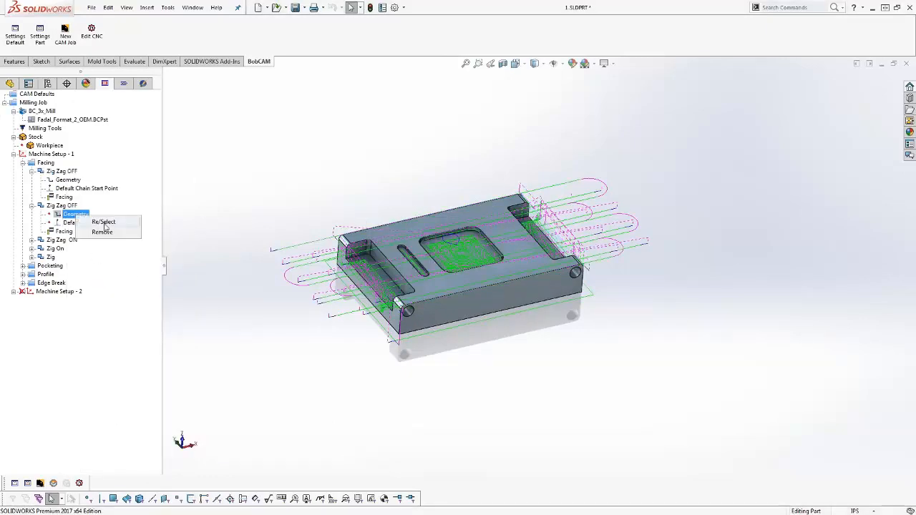
left_click(103, 222)
middle_click_drag(425, 369, 435, 265)
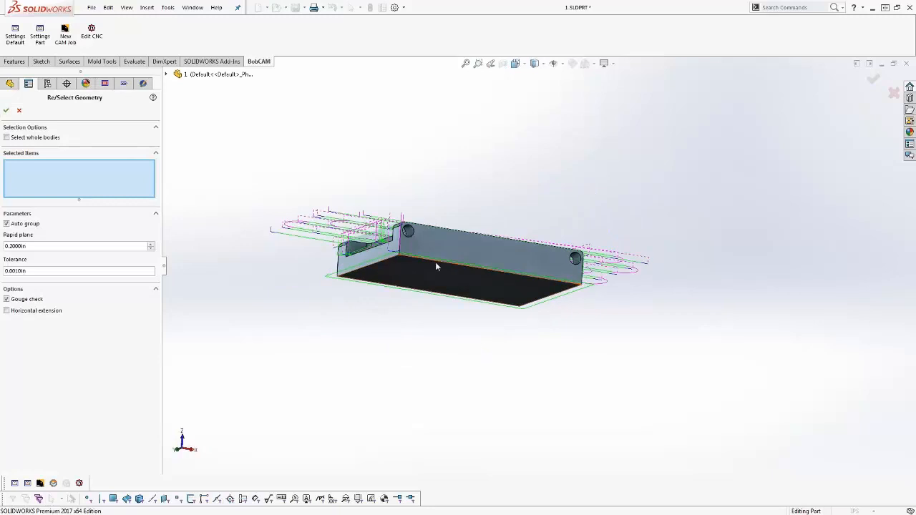
left_click(437, 270)
middle_click_drag(484, 321, 500, 334)
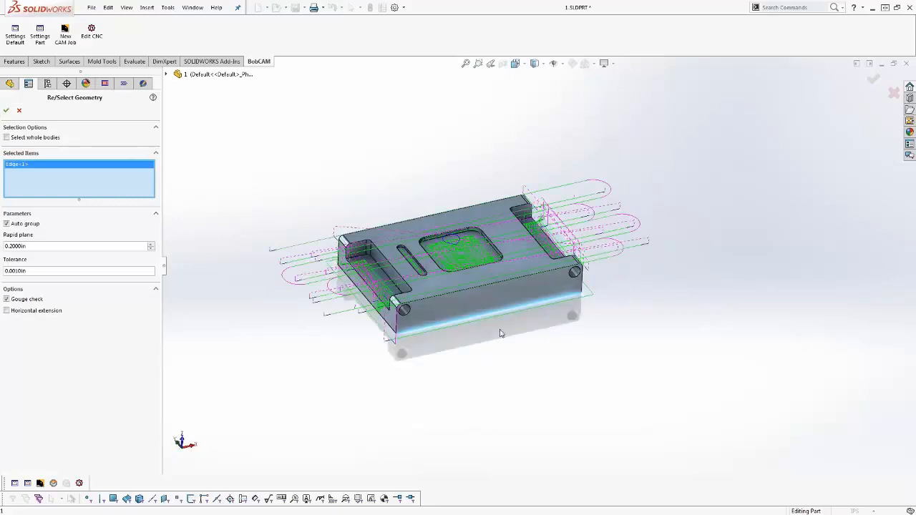
right_click(494, 314)
right_click(45, 166)
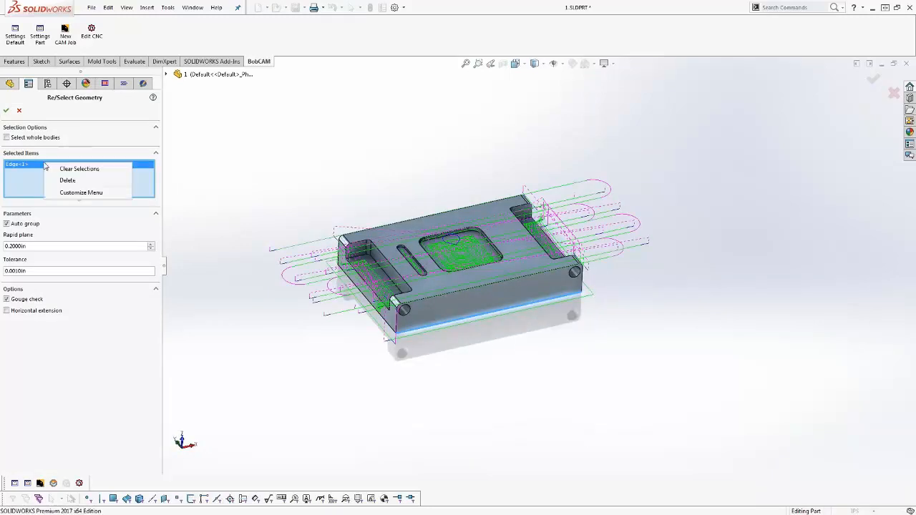
left_click(89, 180)
Assign the loop of edges around the part's bottom face as the copied feature's geometry.
right_click(488, 318)
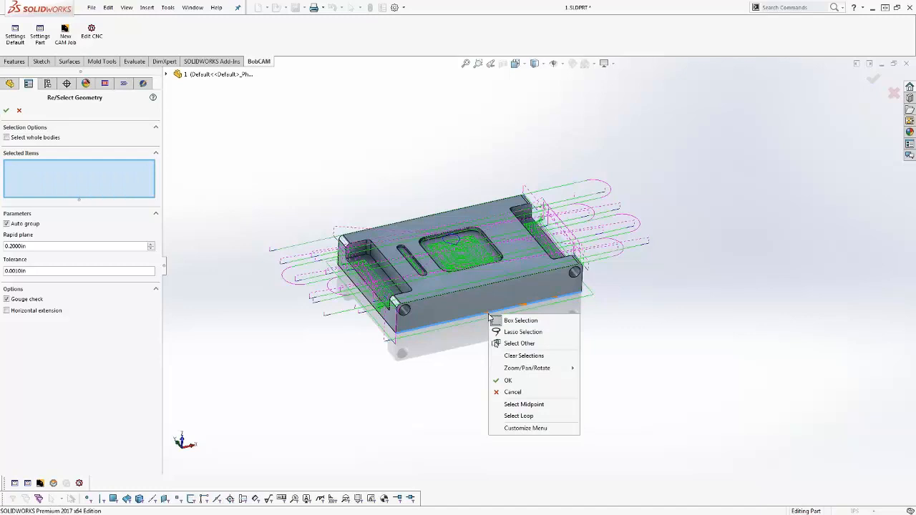
left_click(538, 416)
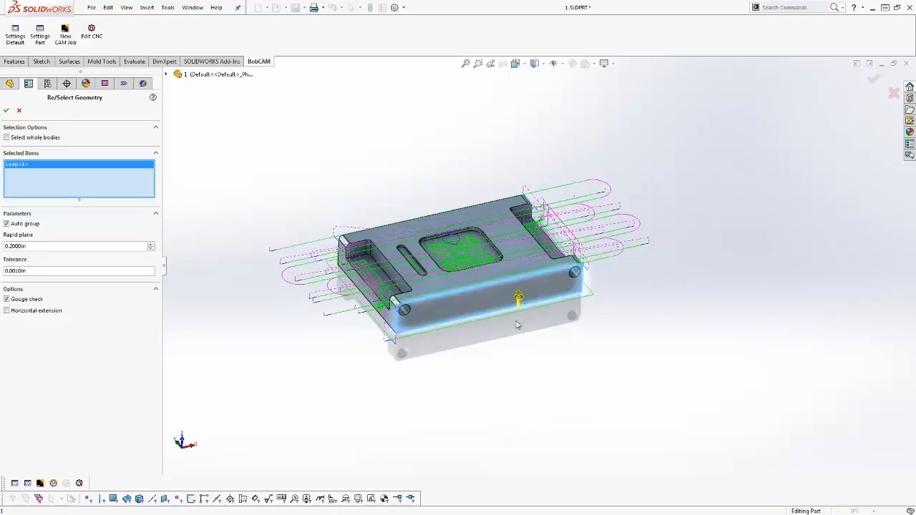
left_click(6, 110)
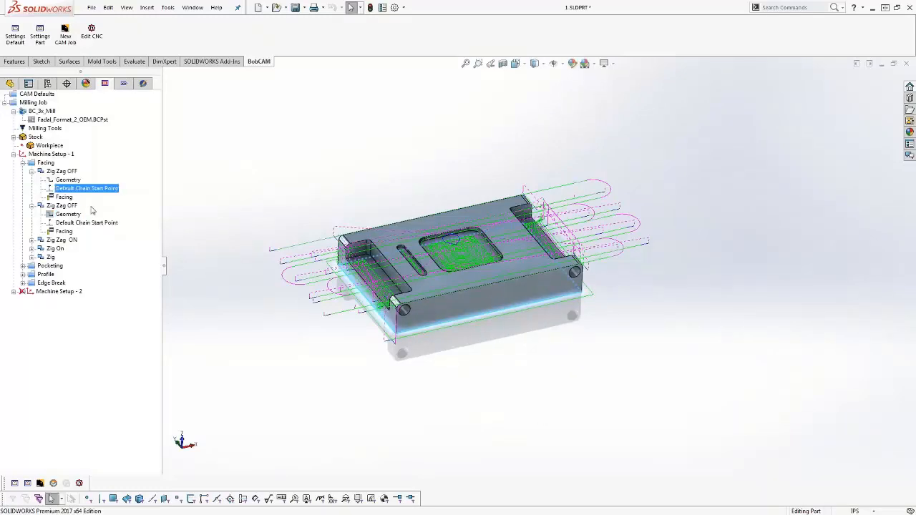
Edit the copied Zig Zag OFF feature and set its Total Depth to 0.
left_click(64, 206)
right_click(63, 206)
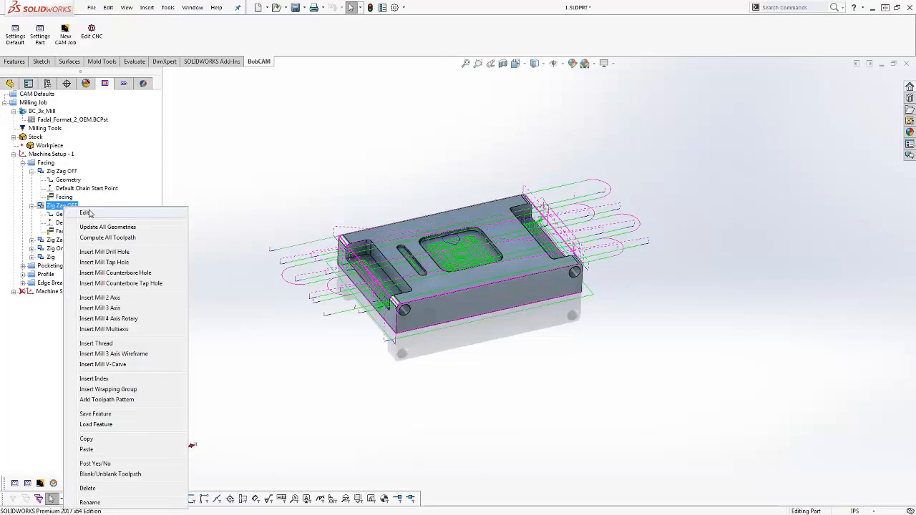
left_click(85, 212)
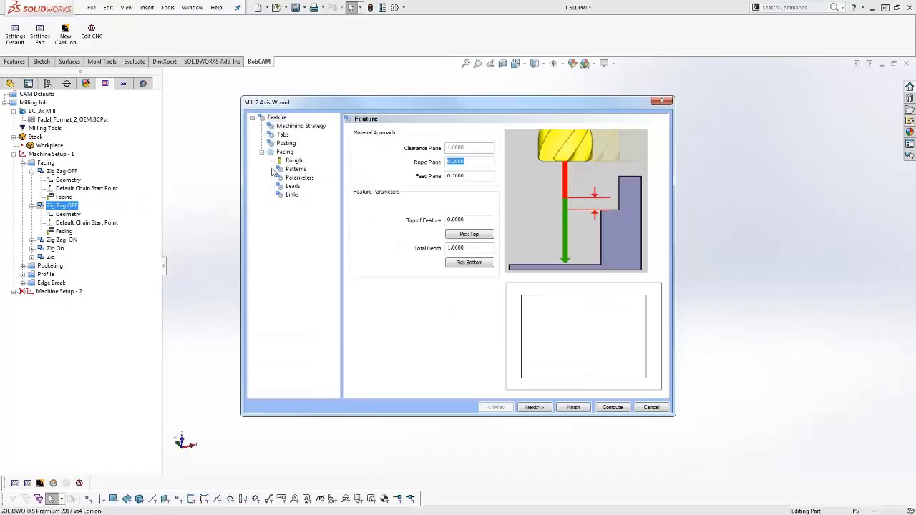
left_click(470, 248)
type("0")
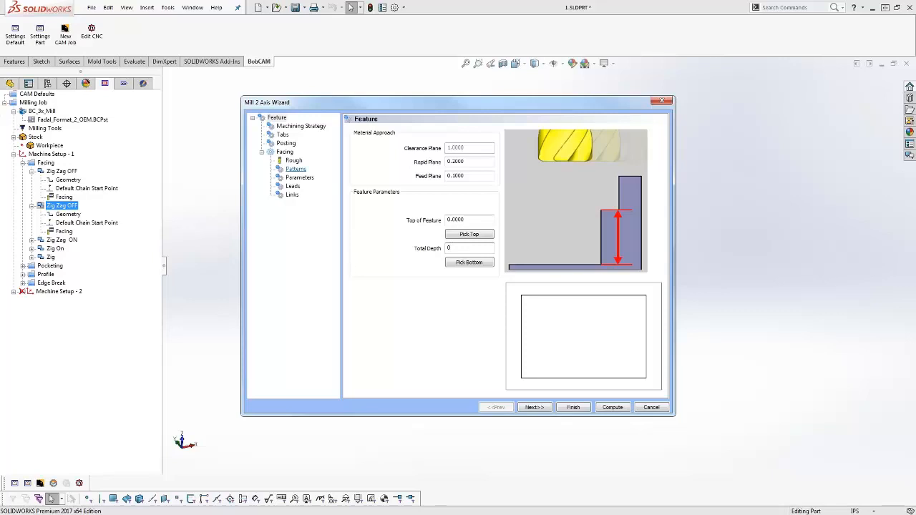
Examine the Work Offset # choices in the copied feature's posting parameters and cancel the wizard.
left_click(285, 144)
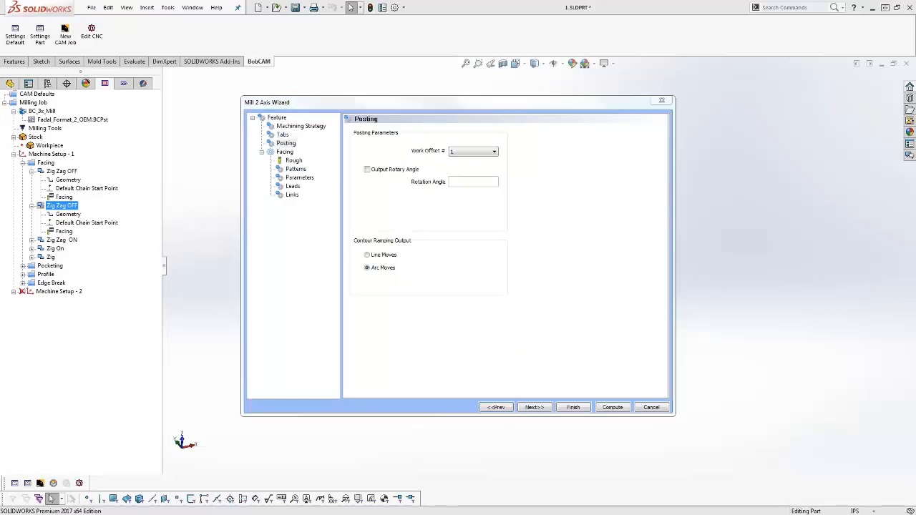
left_click_drag(411, 148, 491, 150)
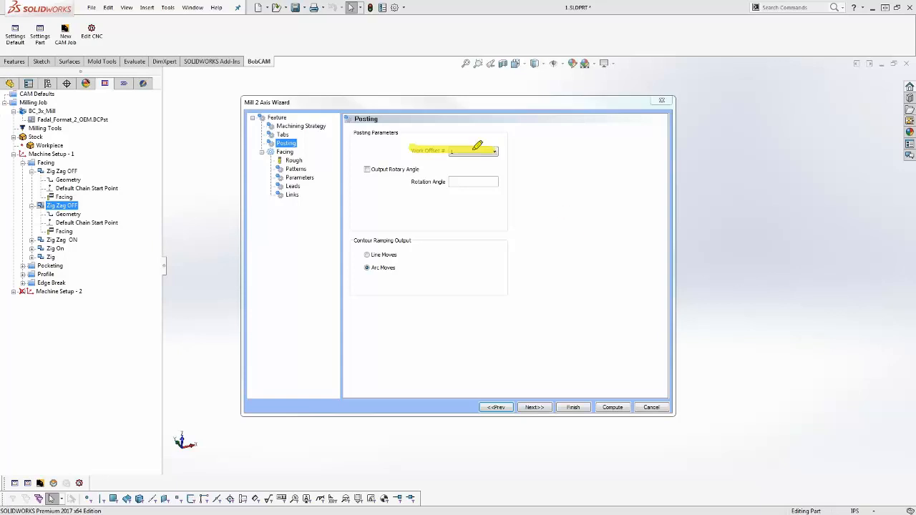
mouse_move(479, 143)
left_mouse_down()
mouse_move(503, 158)
mouse_move(494, 128)
left_mouse_up()
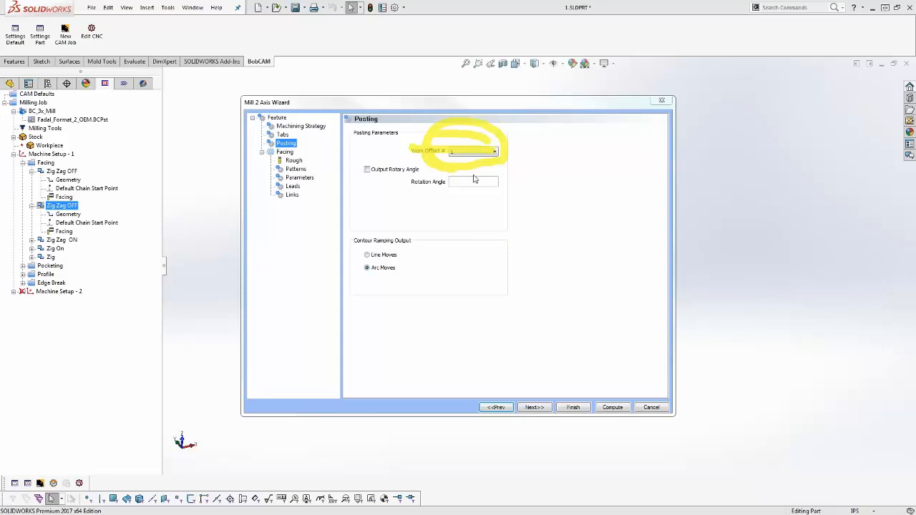
left_click(494, 151)
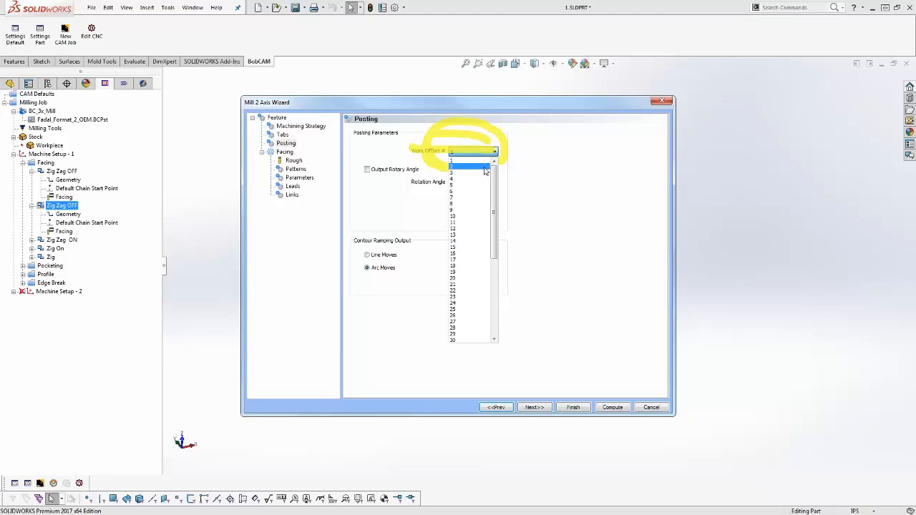
left_click(595, 241)
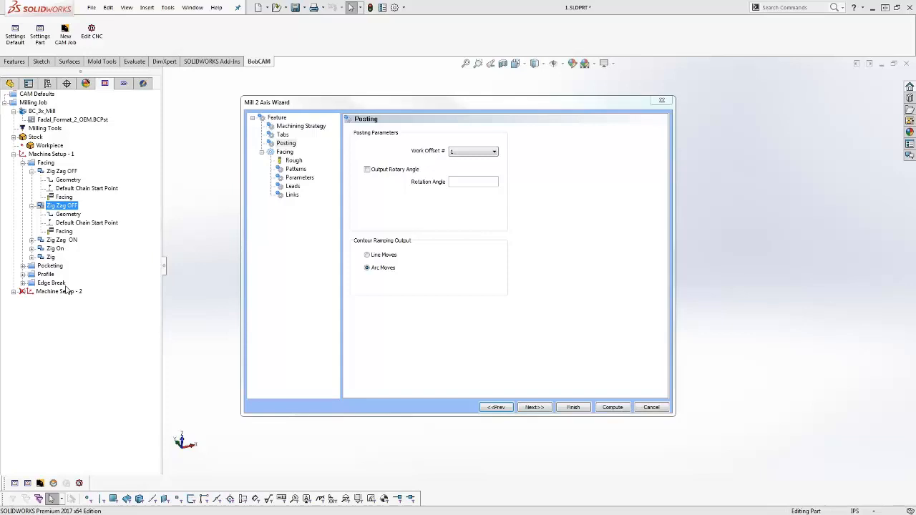
left_click(649, 408)
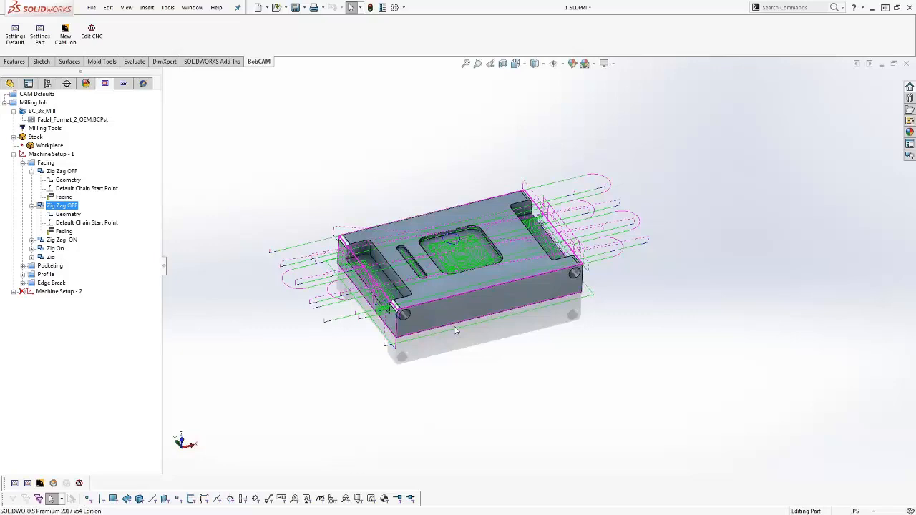
left_click(67, 214)
left_click(59, 291)
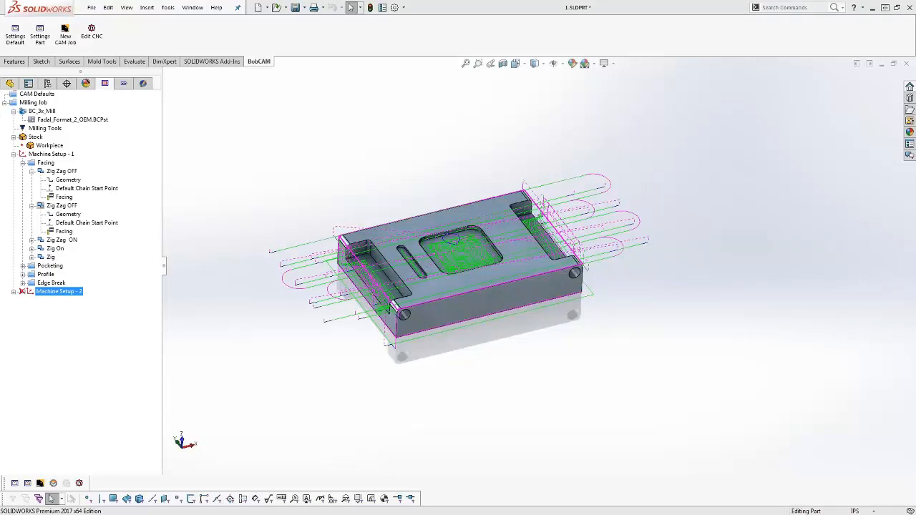
left_click(46, 163)
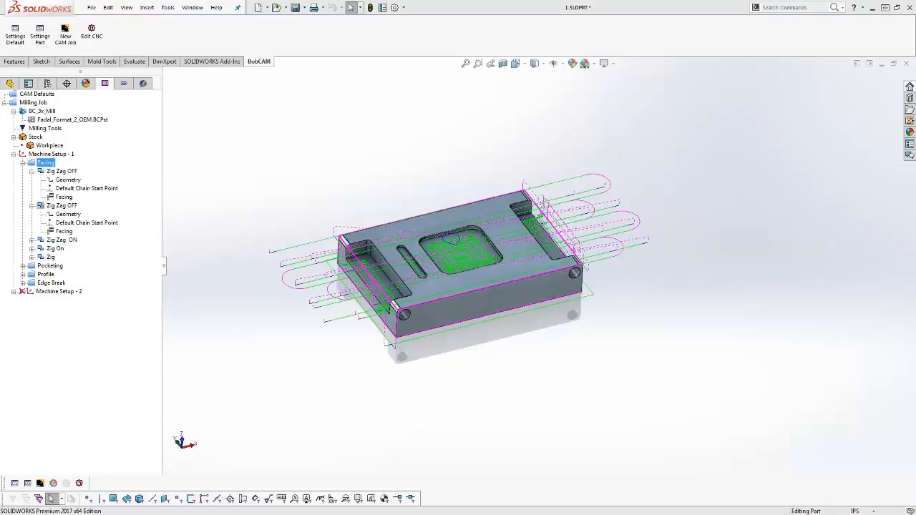
left_click(49, 145)
Show the operation groups of both Machine Setup - 1 and Machine Setup - 2 in the CAM tree.
left_click(13, 154)
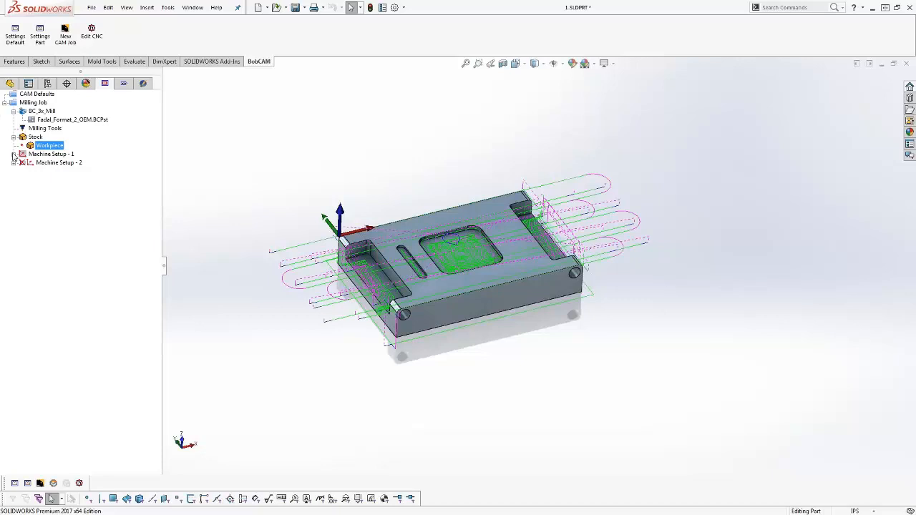
left_click(23, 161)
left_click(14, 163)
left_click(13, 154)
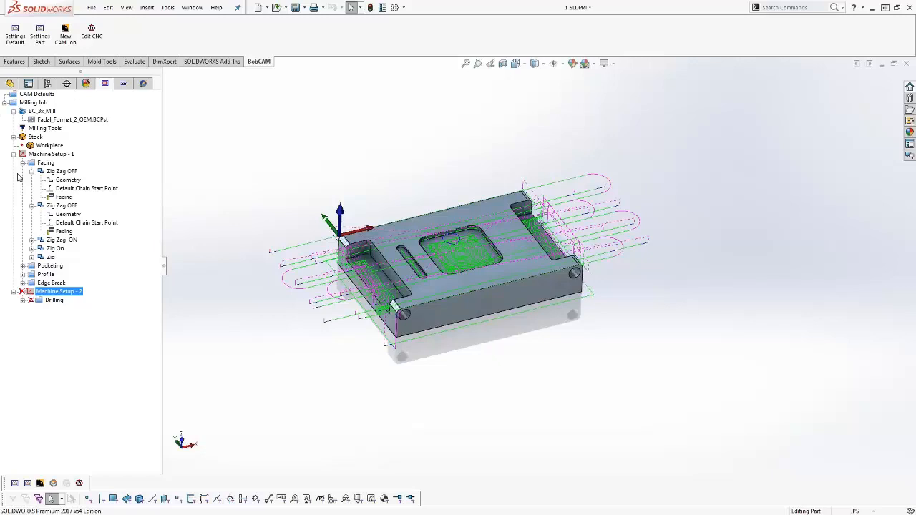
Blank all toolpaths of Machine Setup - 1 and collapse the Drilling group under Machine Setup - 2.
right_click(56, 156)
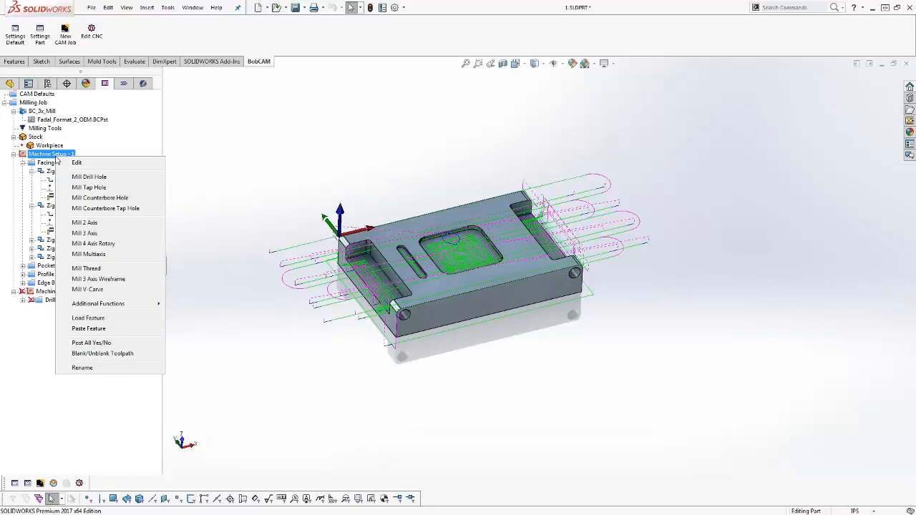
left_click(133, 354)
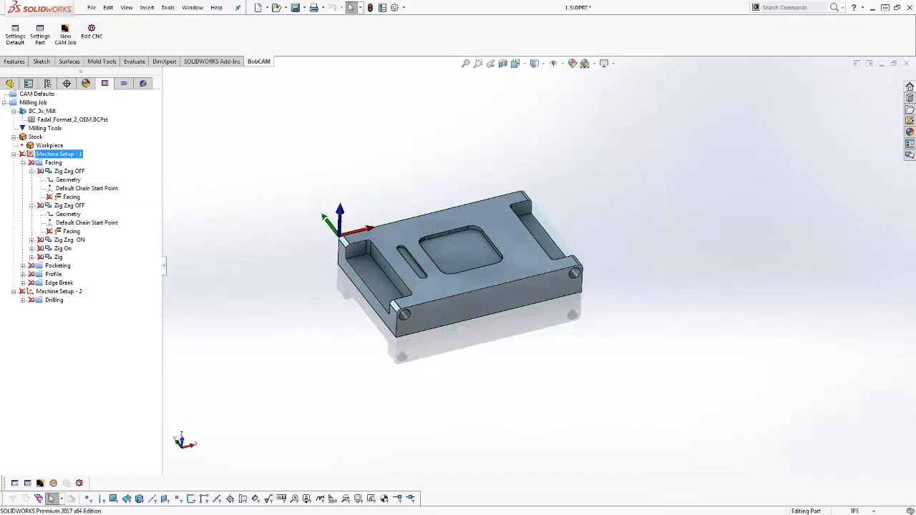
left_click(14, 154)
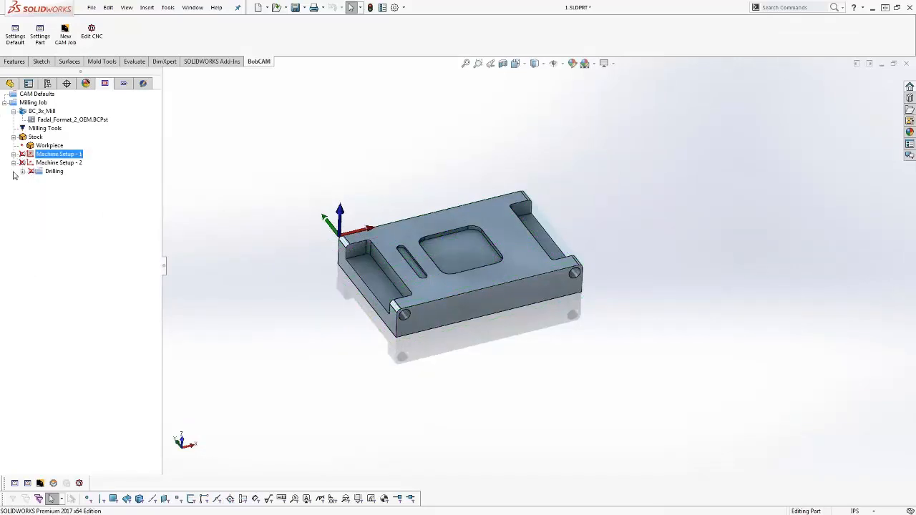
left_click(13, 163)
left_click(14, 154)
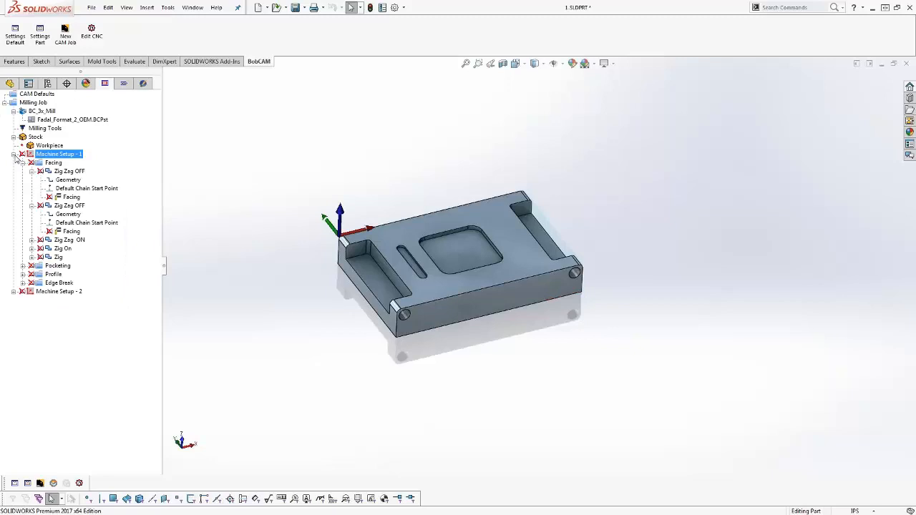
left_click(22, 162)
left_click(22, 162)
Preview the Facing toolpaths of the original and the copied Zig Zag OFF features.
left_click(73, 197)
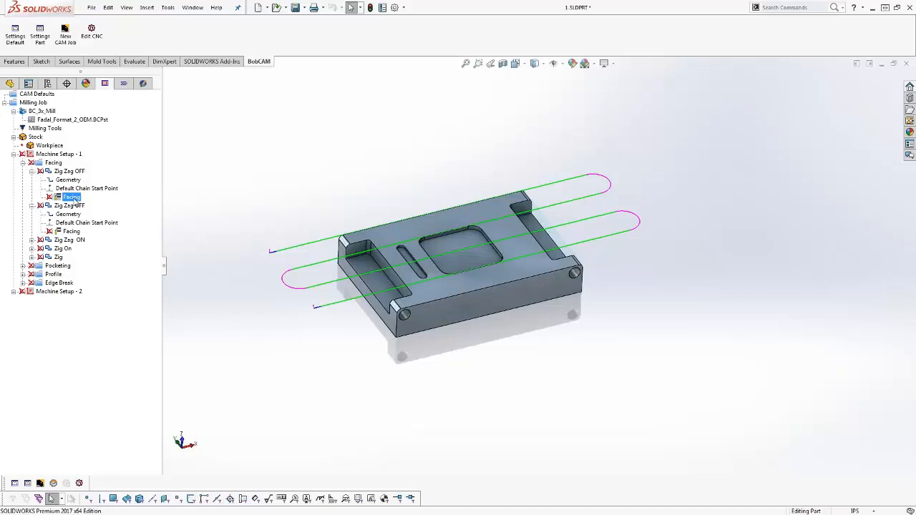
left_click(72, 232)
left_click(69, 205)
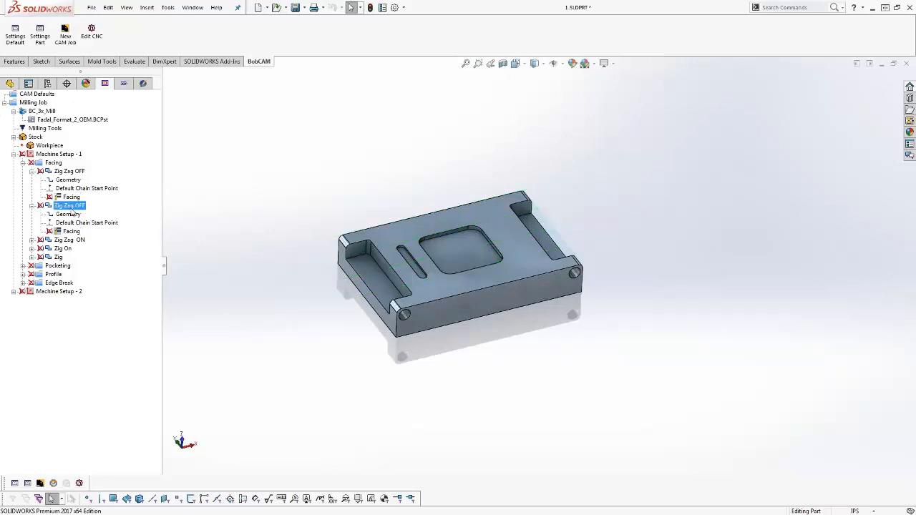
right_click(70, 207)
right_click(65, 231)
left_click(97, 237)
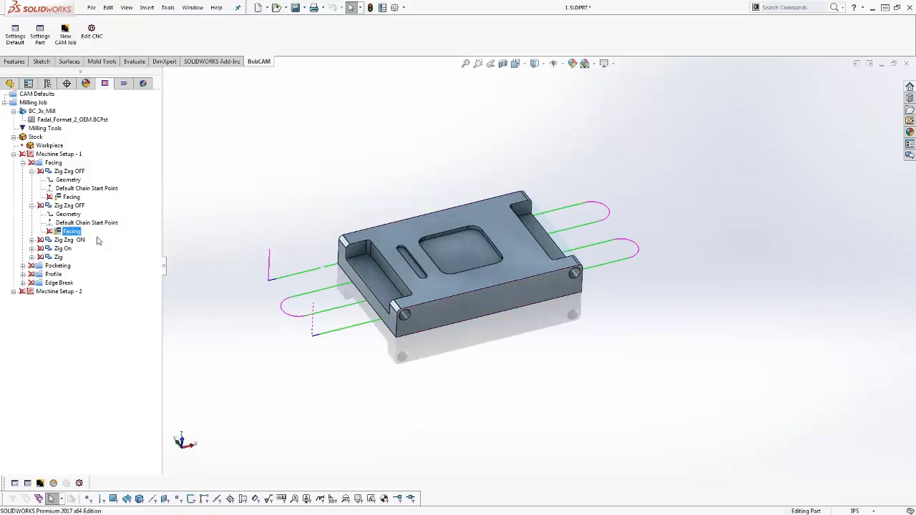
Delete the copied Zig Zag OFF feature from the Facing group of Machine Setup - 1.
left_click(70, 206)
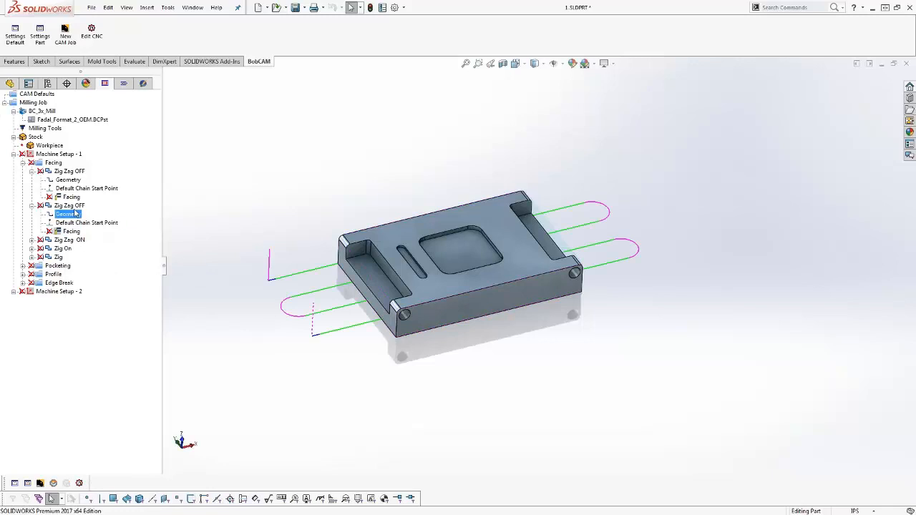
right_click(75, 207)
left_click(108, 488)
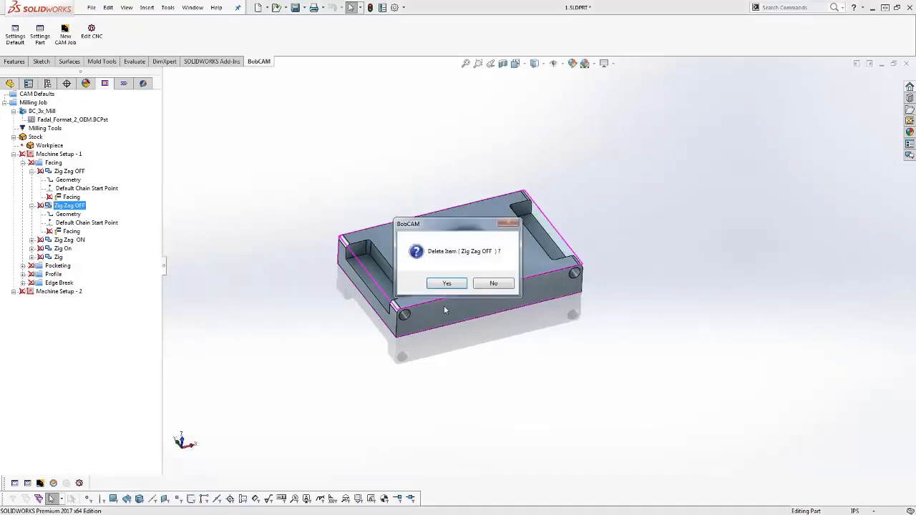
left_click(446, 283)
Expand the Zig Zag ON and Zig On features and preview each one's Facing toolpath.
left_click(70, 206)
left_click(31, 205)
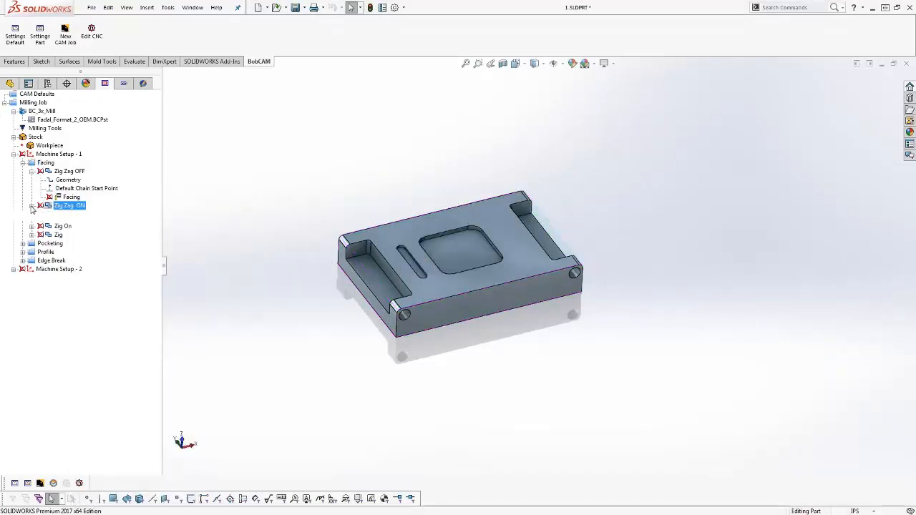
left_click(72, 231)
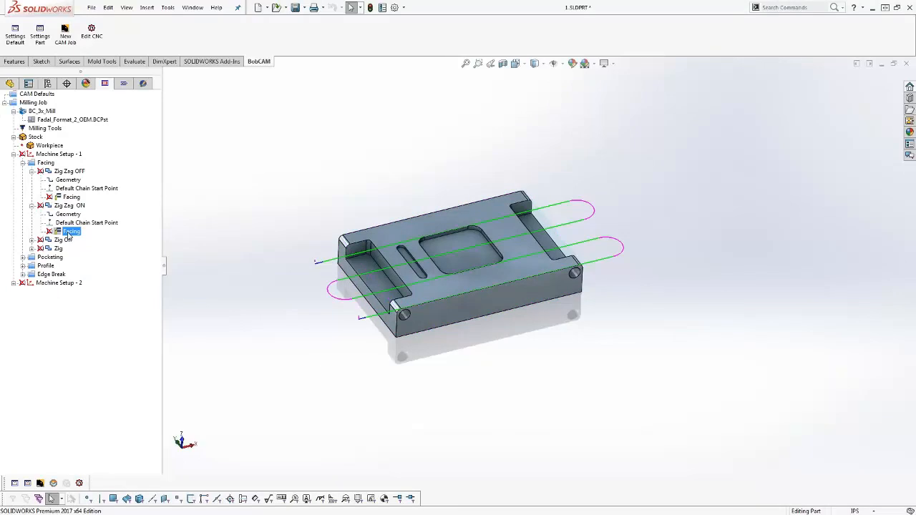
left_click(69, 239)
left_click(31, 240)
left_click(72, 265)
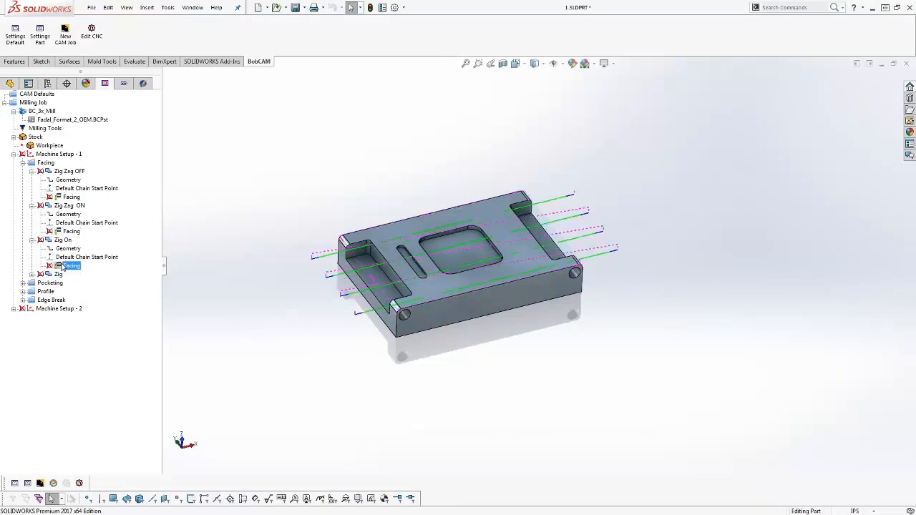
Collapse the Facing group and turn off posting for all operations of Machine Setup - 1.
left_click(23, 162)
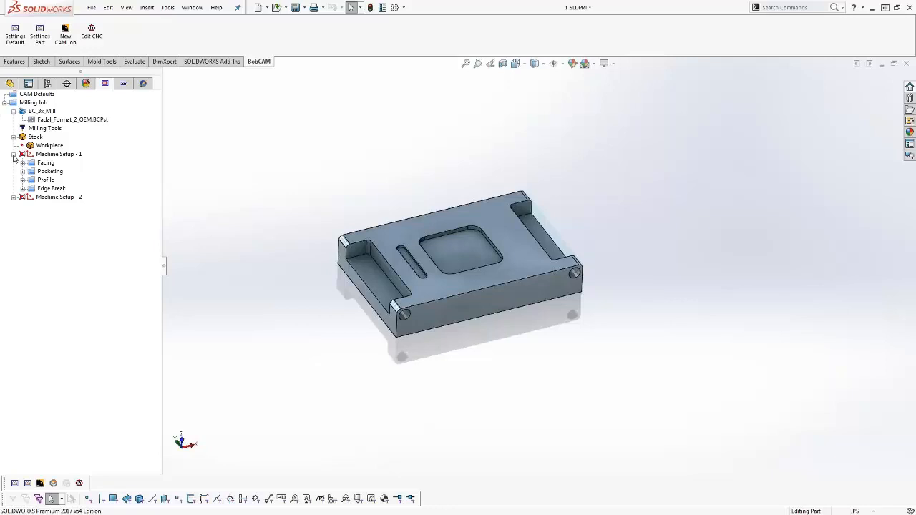
left_click(13, 154)
left_click(13, 154)
left_click(57, 155)
right_click(57, 158)
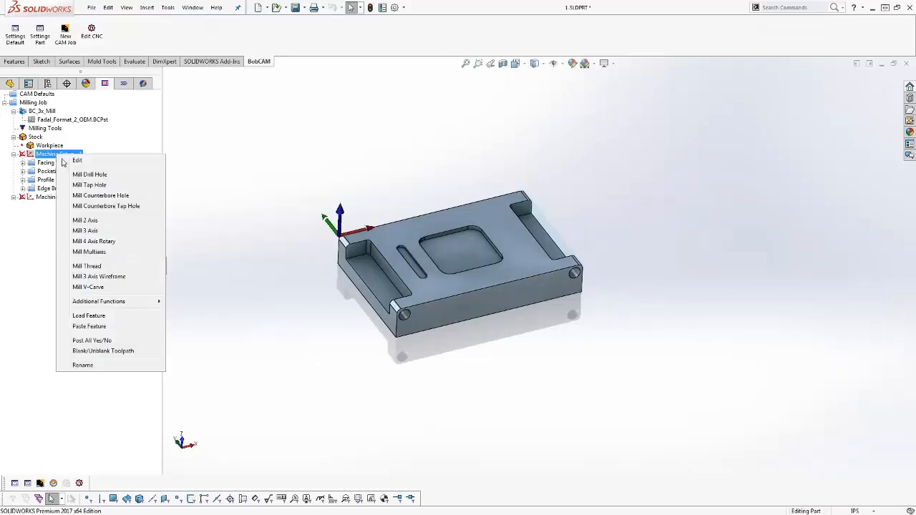
left_click(128, 341)
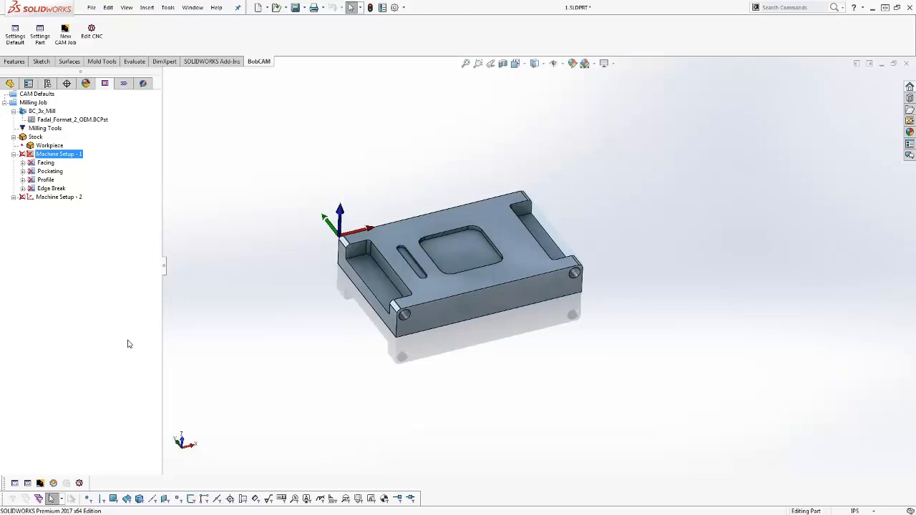
Turn off posting for all operations of Machine Setup - 2.
left_click(59, 196)
left_click(45, 162)
left_click(23, 163)
left_click(23, 163)
left_click(47, 197)
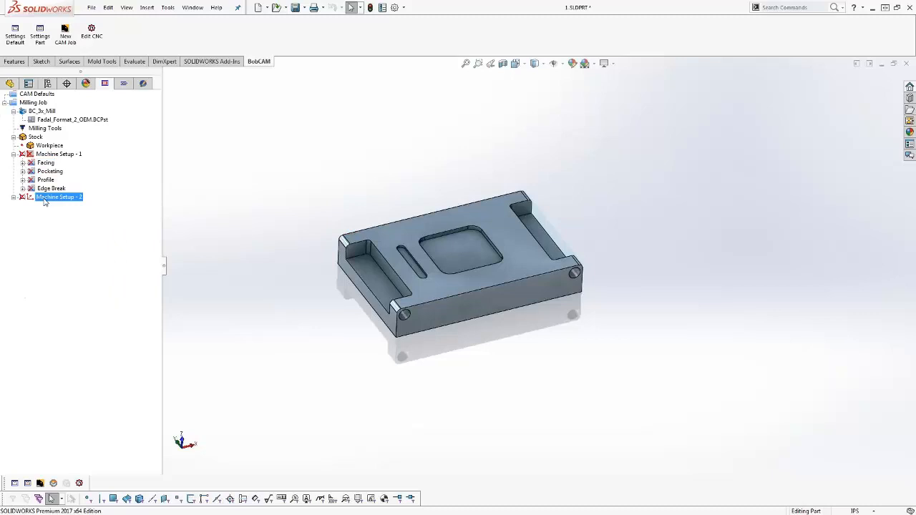
right_click(48, 197)
left_click(108, 383)
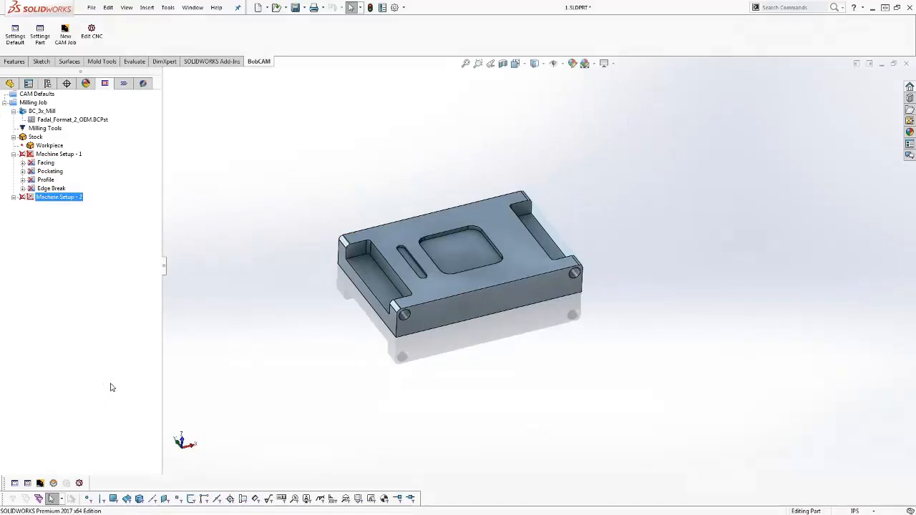
Turn posting back on for only the Facing operation of the Zig Zag OFF feature.
left_click(32, 190)
left_click(23, 163)
left_click(86, 188)
right_click(70, 196)
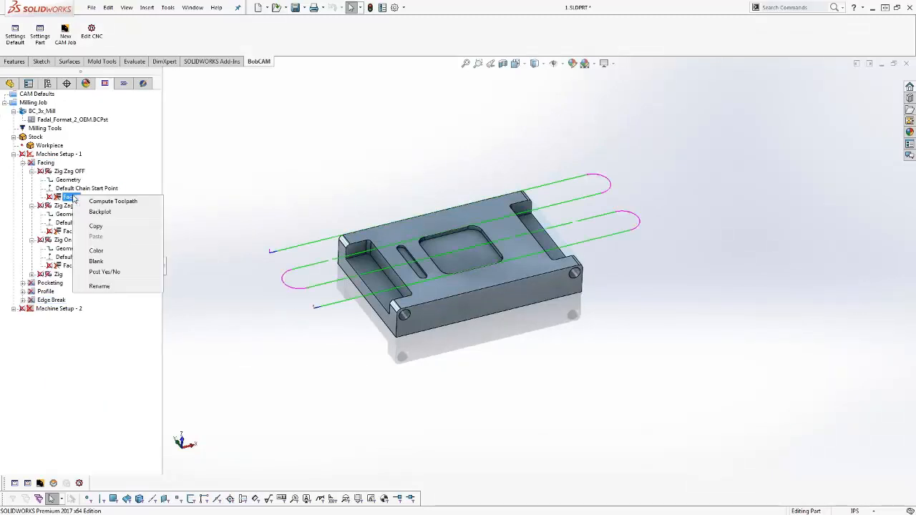
left_click(126, 273)
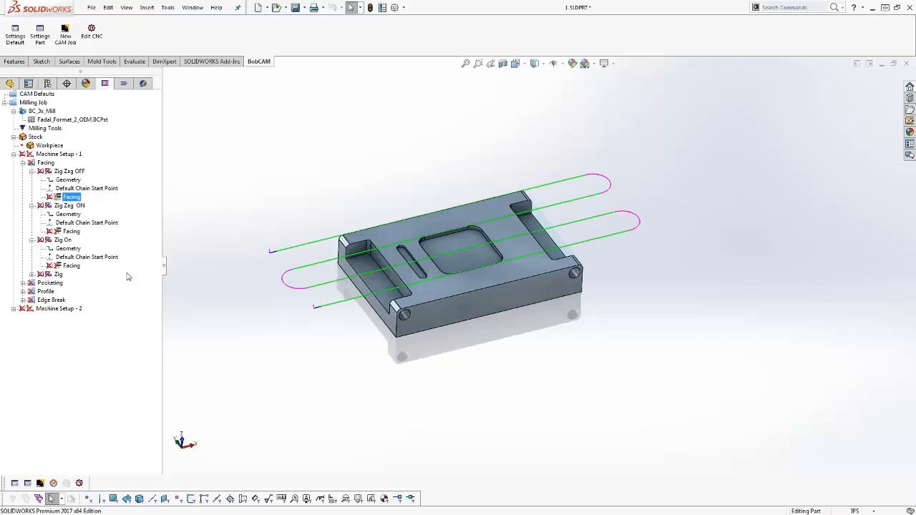
Post the Milling Job to generate the NC code for the enabled facing operation.
left_click(86, 188)
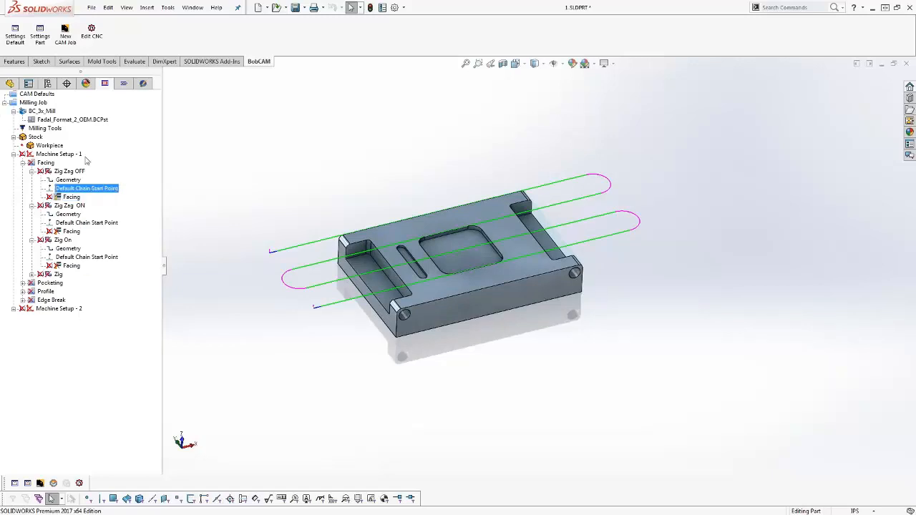
left_click(35, 102)
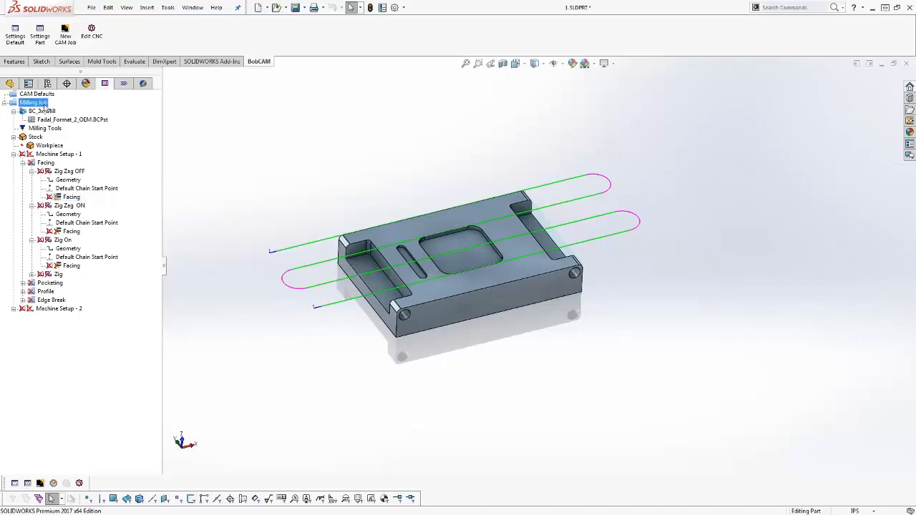
right_click(43, 104)
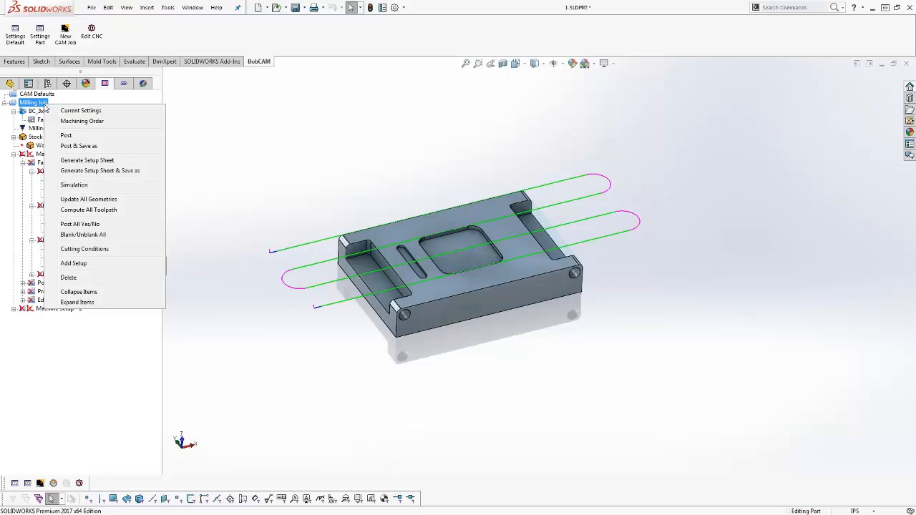
left_click(71, 136)
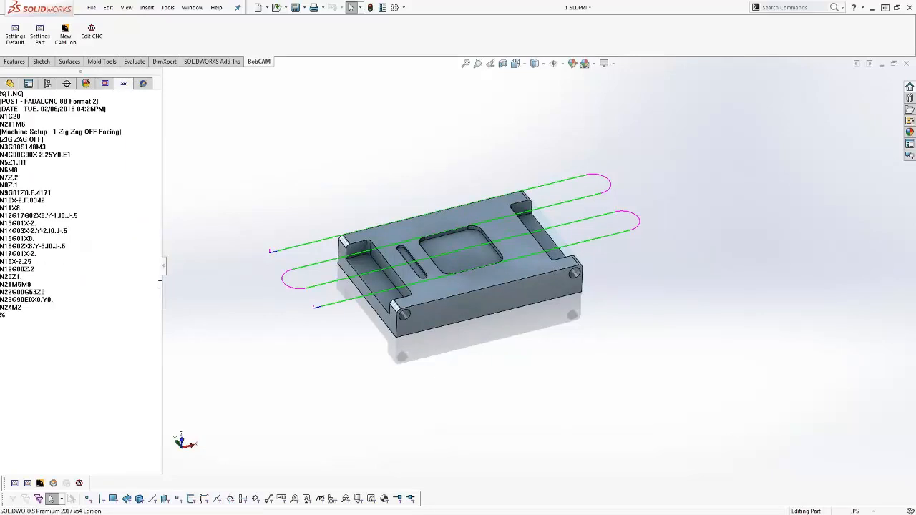
Return to the CAM tree, turn off posting for the Zig Zag OFF Facing operation, and collapse the Facing group.
left_click(104, 83)
left_click(63, 172)
left_click(71, 197)
left_click(68, 171)
left_click(70, 197)
right_click(66, 200)
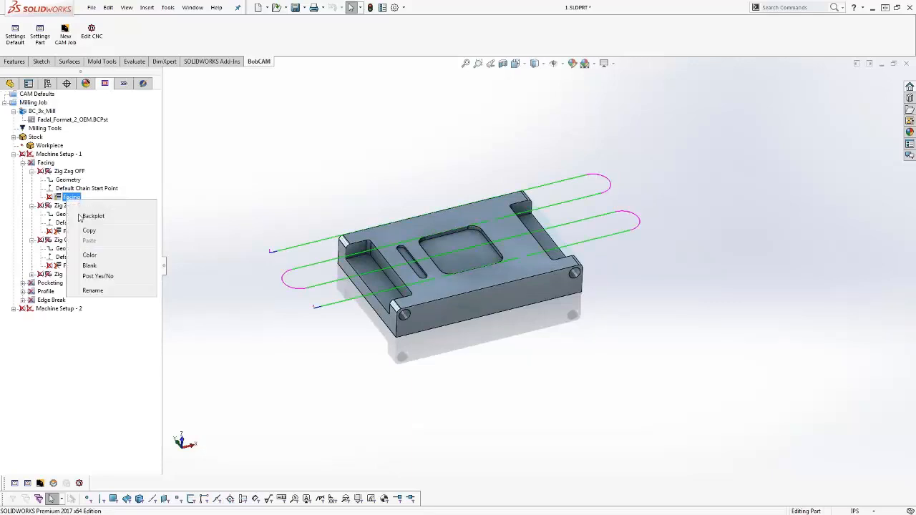
left_click(111, 278)
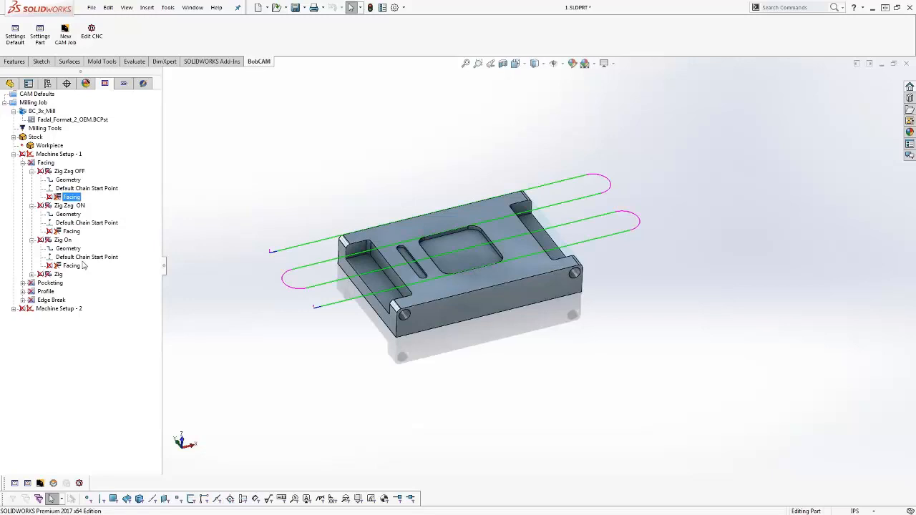
left_click(45, 163)
left_click(23, 163)
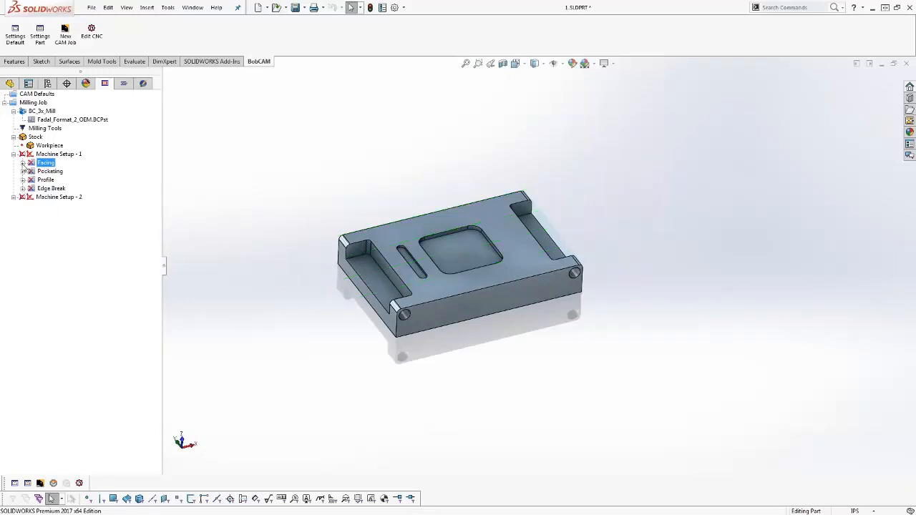
Review the Post All Yes/No and Blank/Unblank Toolpath options of Machine Setup - 1 and inspect the part from several angles.
right_click(66, 153)
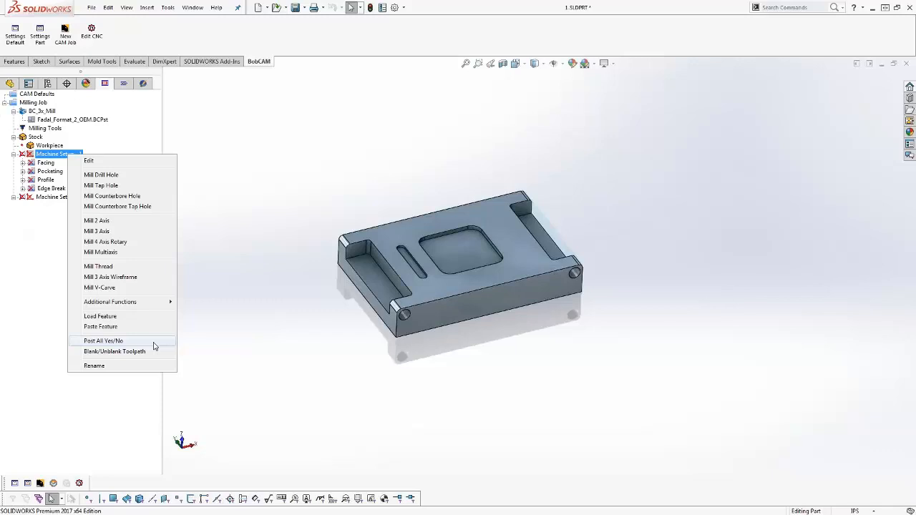
left_click(575, 374)
scroll(503, 261, "up", 3)
scroll(499, 253, "down", 3)
scroll(494, 251, "down", 3)
middle_click_drag(491, 256, 349, 334)
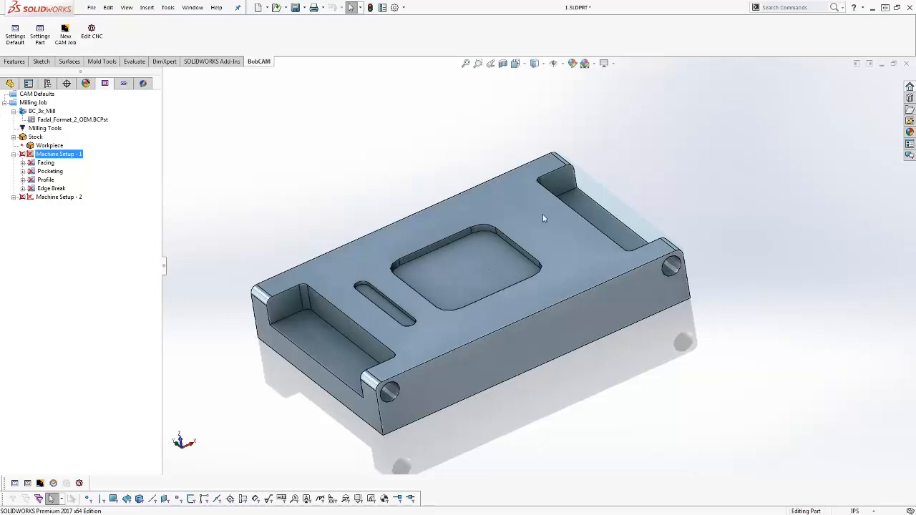
middle_click_drag(528, 243, 643, 221)
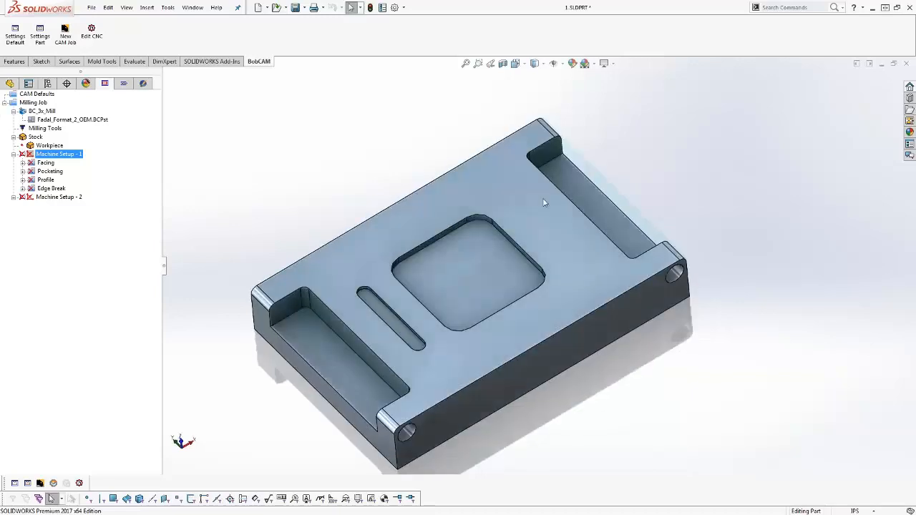
scroll(406, 206, "down", 1)
scroll(409, 317, "up", 2)
middle_click_drag(409, 317, 409, 286)
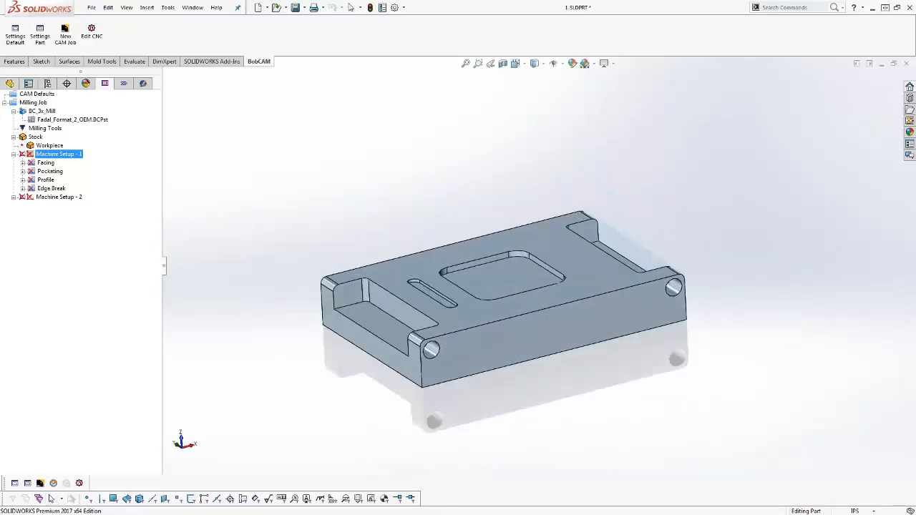
scroll(594, 363, "down", 2)
scroll(542, 347, "down", 1)
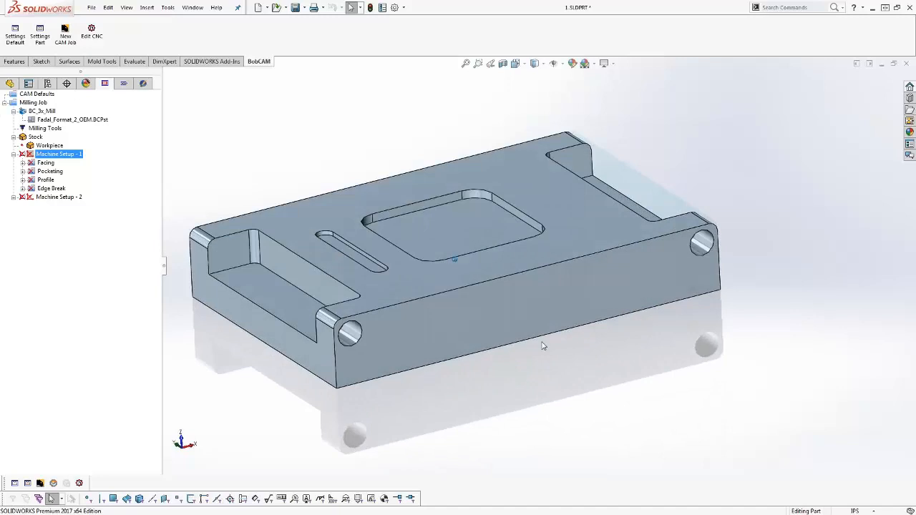
Expand the Facing group and start a backplot of the Zig Zag OFF feature's Facing operation.
left_click(40, 171)
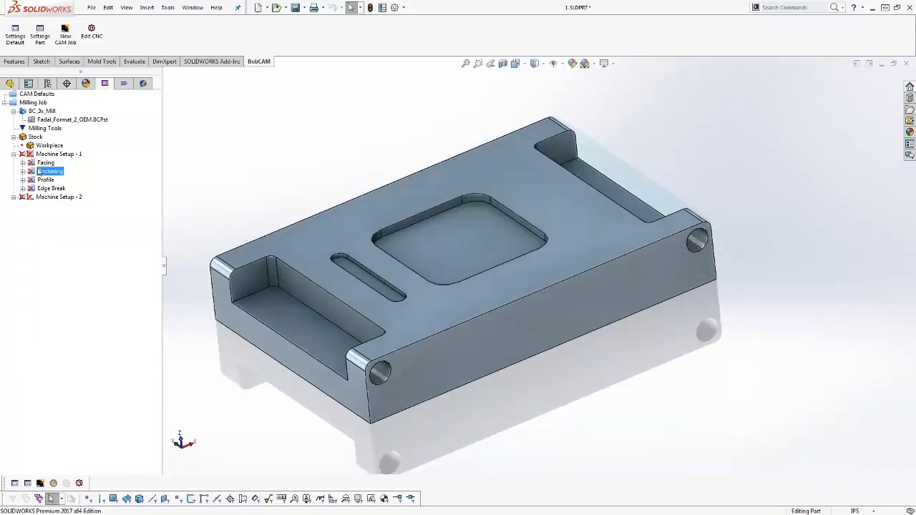
left_click(22, 163)
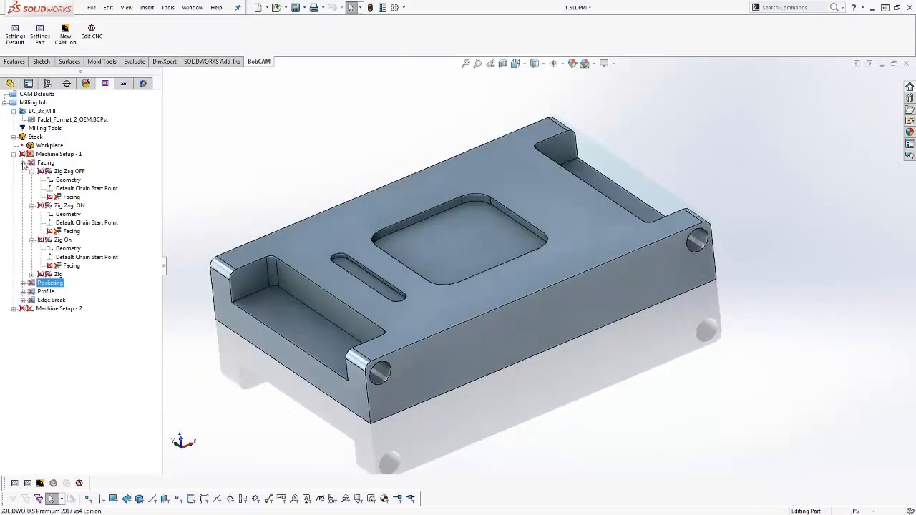
left_click(71, 197)
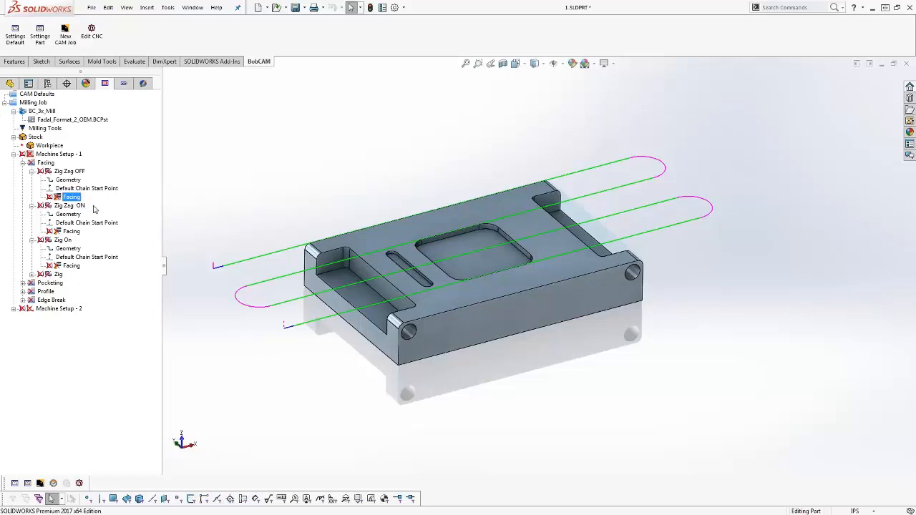
right_click(72, 198)
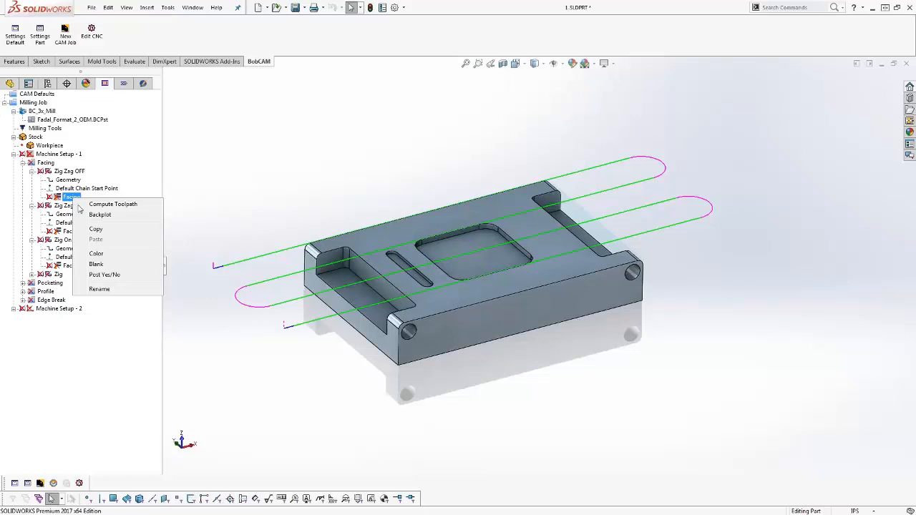
left_click(101, 215)
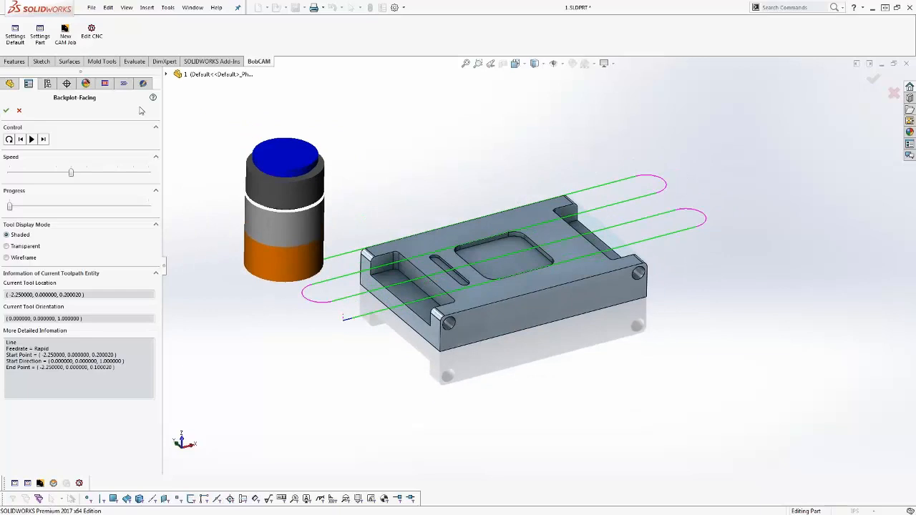
Advance the facing backplot move by move to the end of the toolpath and close the backplot.
left_click(43, 140)
left_click(43, 139)
left_click(43, 139)
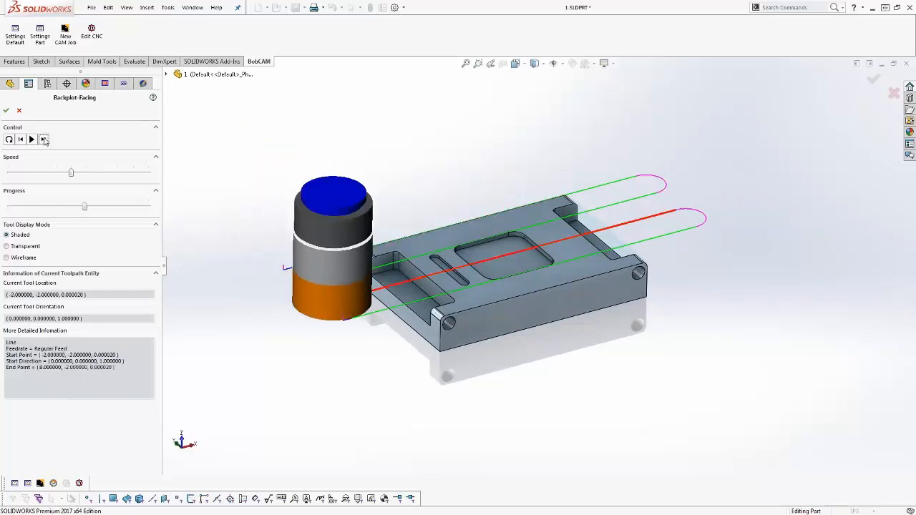
left_click(43, 140)
left_click(43, 140)
left_click(43, 139)
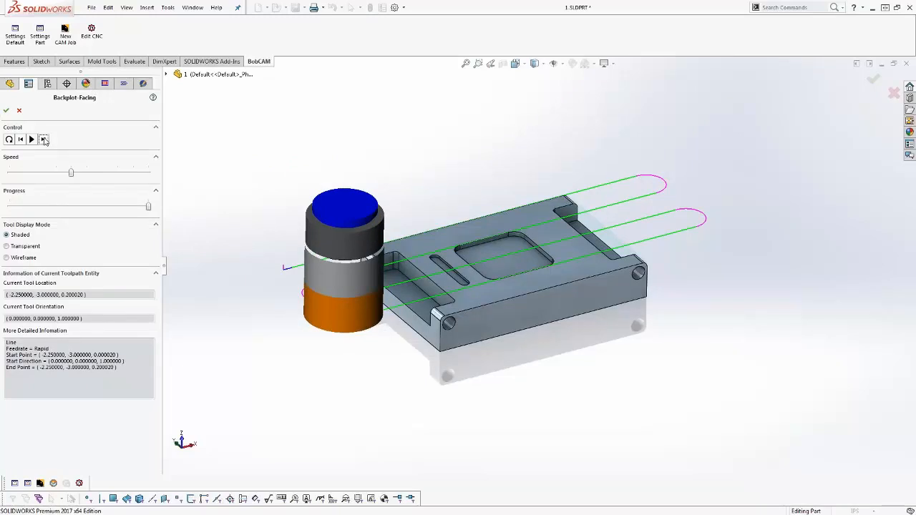
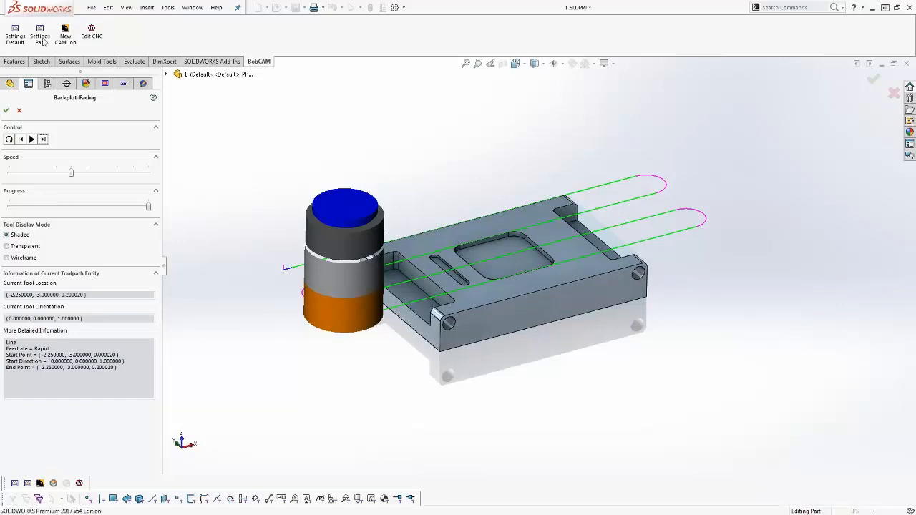
left_click(19, 111)
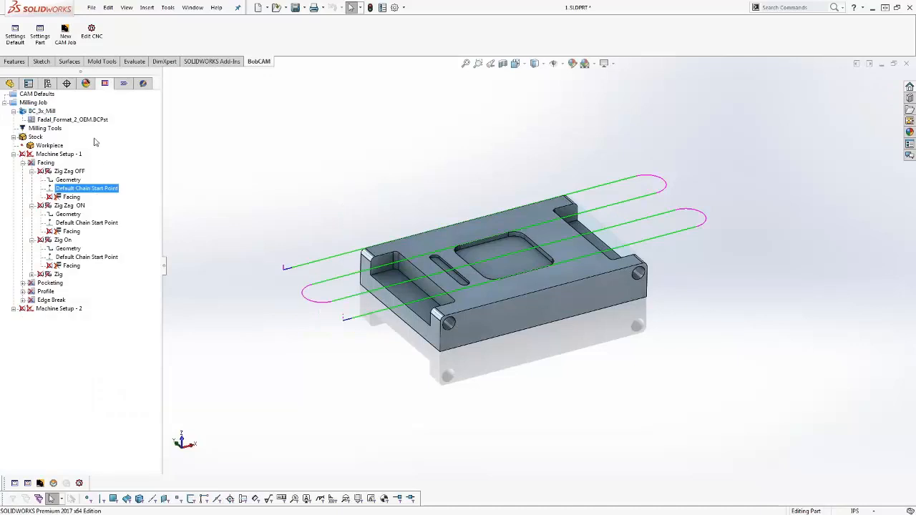
Review the commands available for the Milling Job, dismiss them unused, and select the Zig Zag ON feature.
right_click(94, 139)
right_click(42, 104)
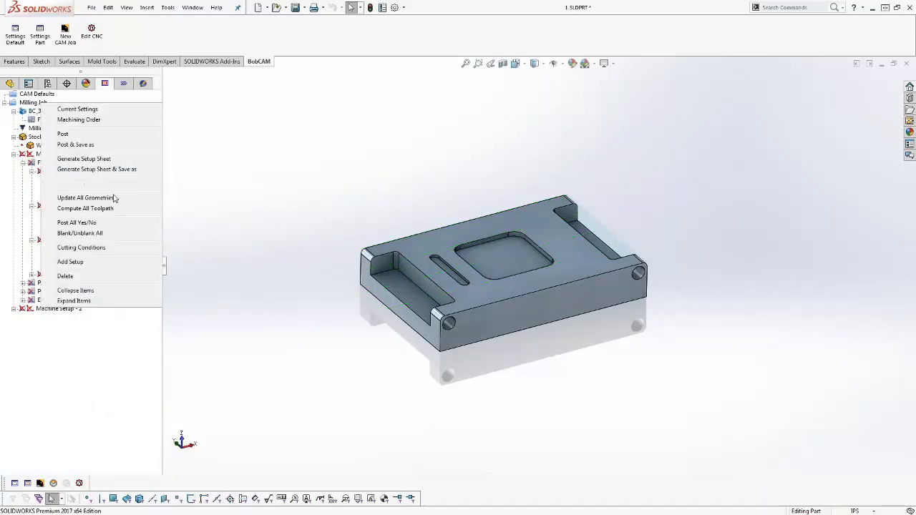
left_click(118, 368)
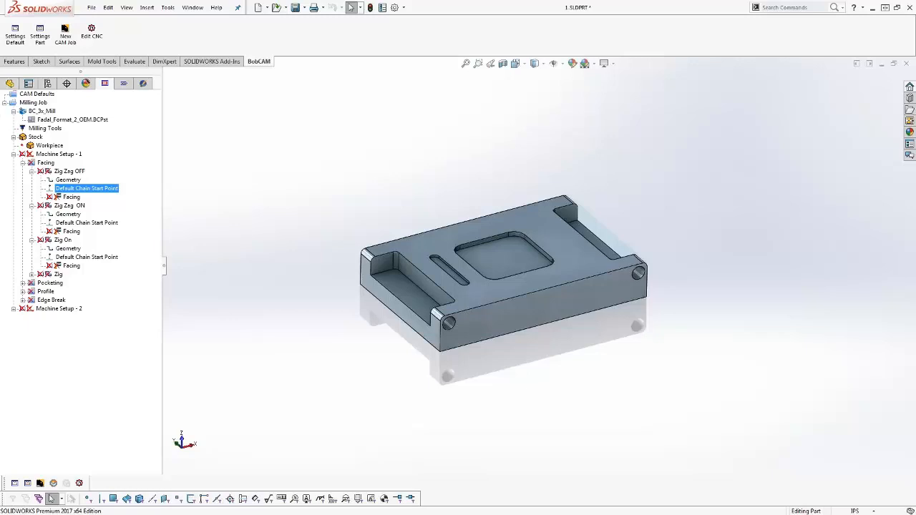
left_click(68, 205)
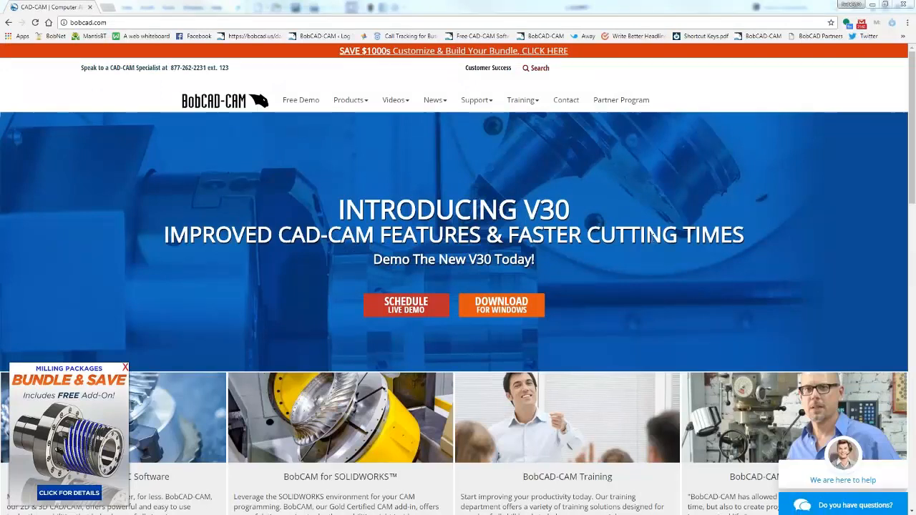
In the browser, open the Bug Report/Feature Request page from the bobcad.com footer, review the form, and return to SOLIDWORKS.
scroll(629, 272, "down", 15)
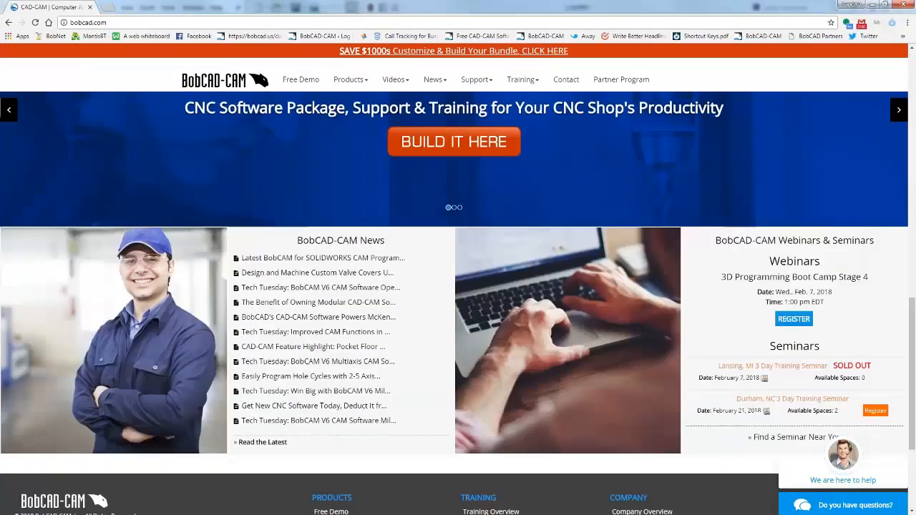
scroll(611, 255, "down", 3)
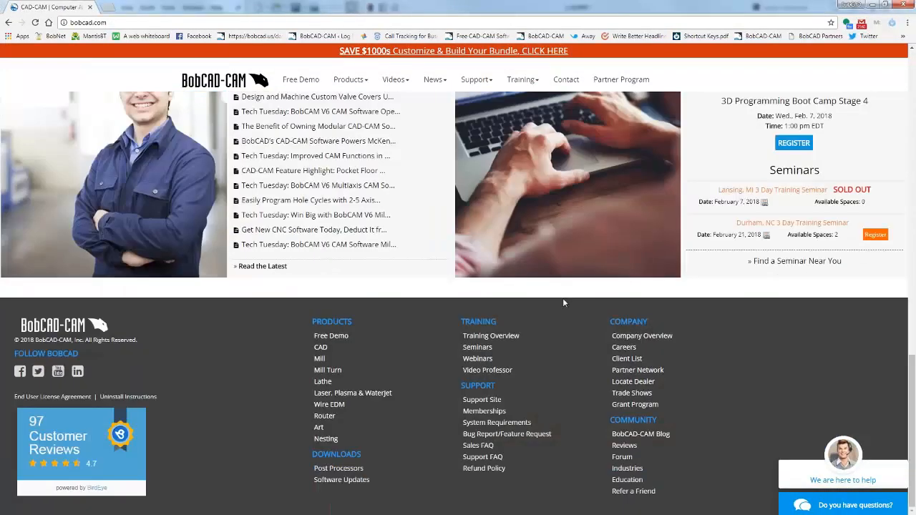
left_click(519, 437)
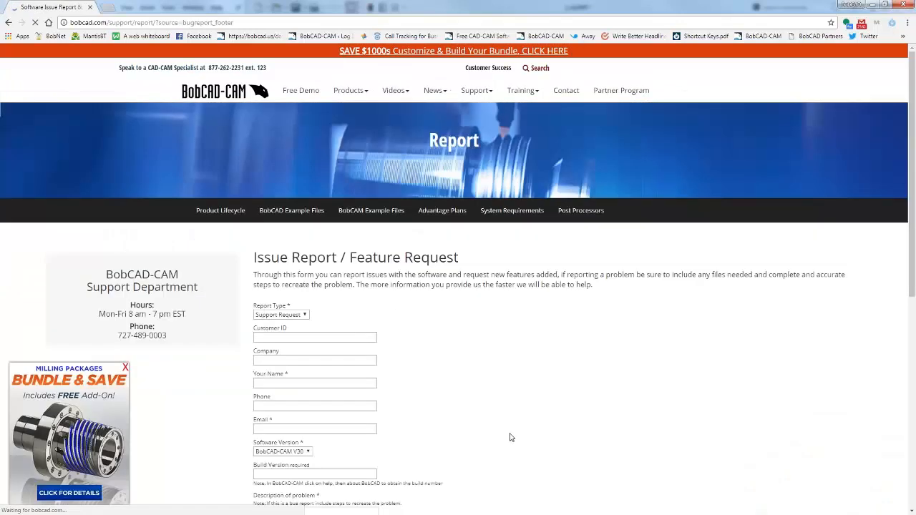
scroll(527, 268, "down", 2)
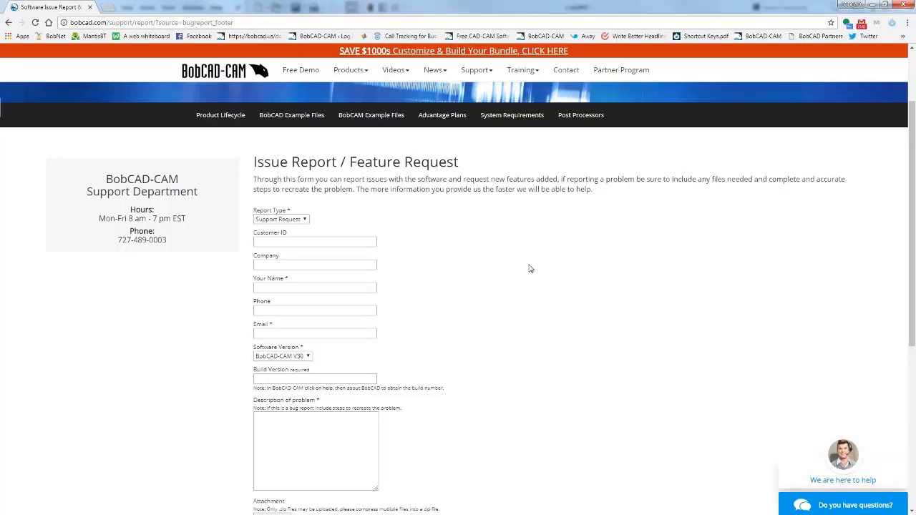
left_click(872, 5)
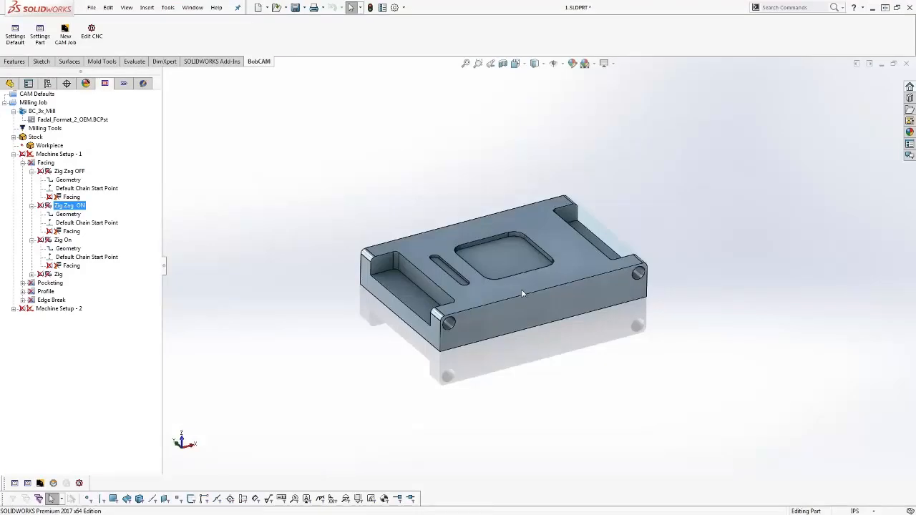
Display the Zig Zag OFF feature's Facing toolpath over the part and examine it.
scroll(568, 250, "down", 3)
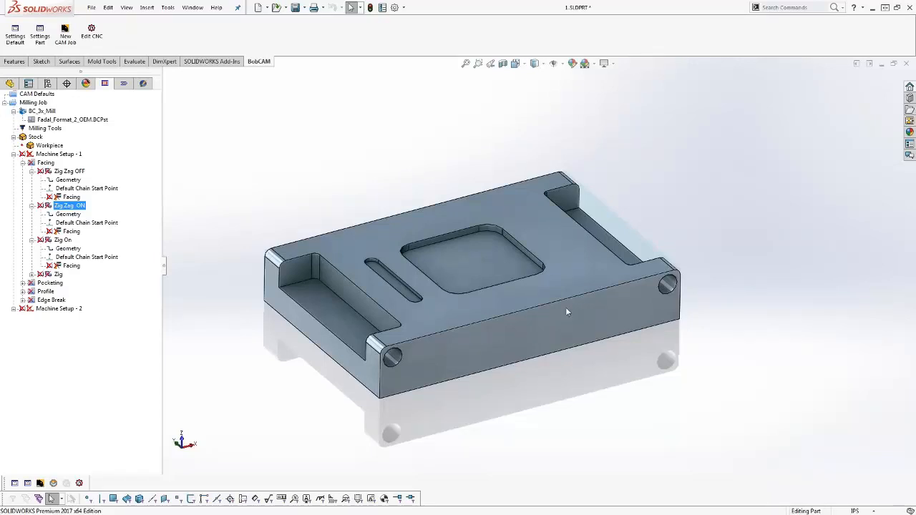
left_click(86, 223)
left_click(71, 197)
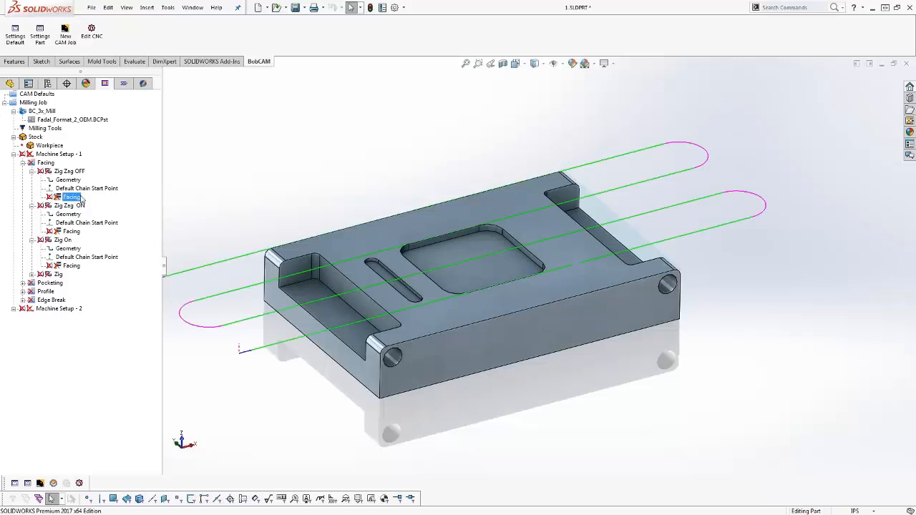
scroll(611, 374, "up", 2)
left_click(65, 214)
left_click(69, 206)
left_click(73, 197)
Compare the Facing toolpaths of the Zig Zag ON, Zig On and Zig features with that of Zig Zag OFF.
left_click(71, 231)
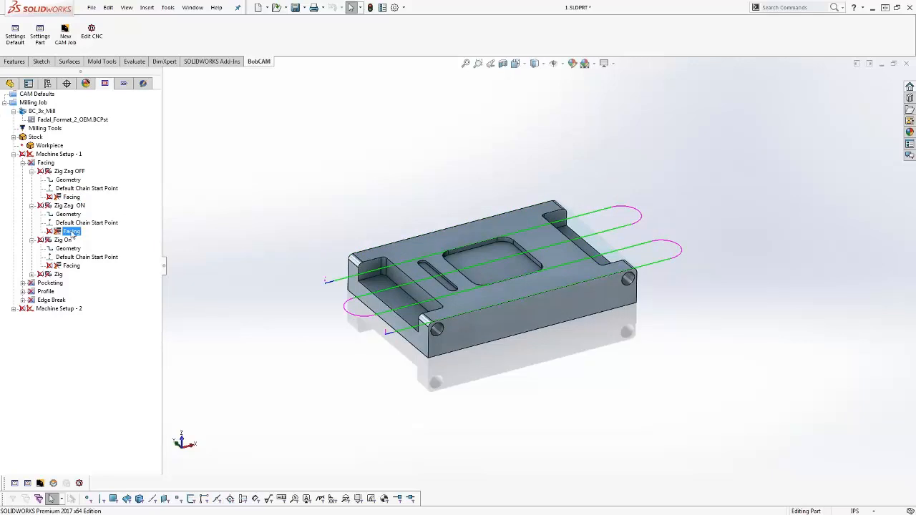
left_click(71, 266)
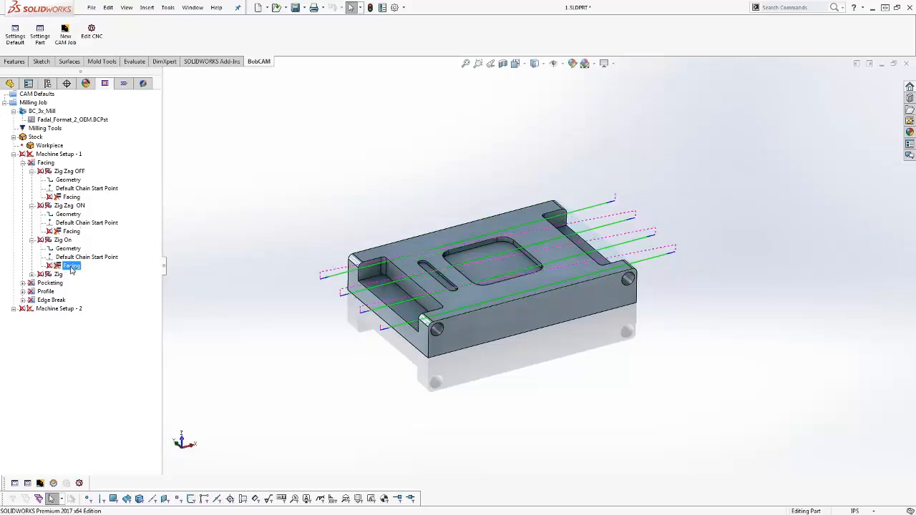
left_click(31, 273)
left_click(72, 299)
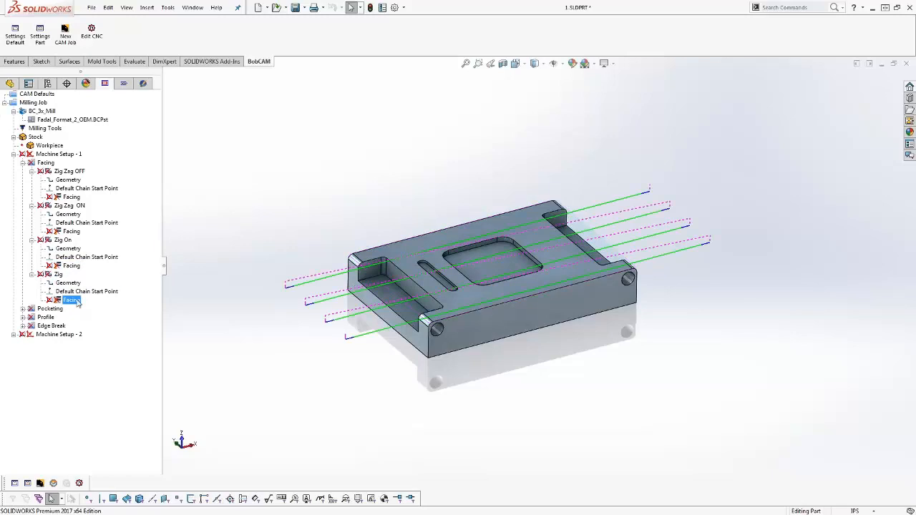
left_click(68, 197)
left_click(68, 173)
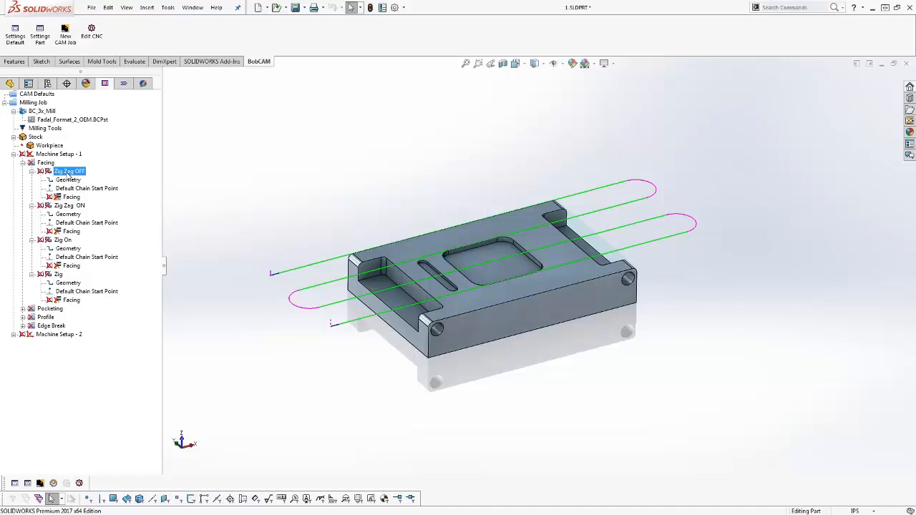
Start a new Mill 2 Axis feature under Machine Setup - 1 and reposition its wizard on the screen.
left_click(66, 154)
right_click(76, 156)
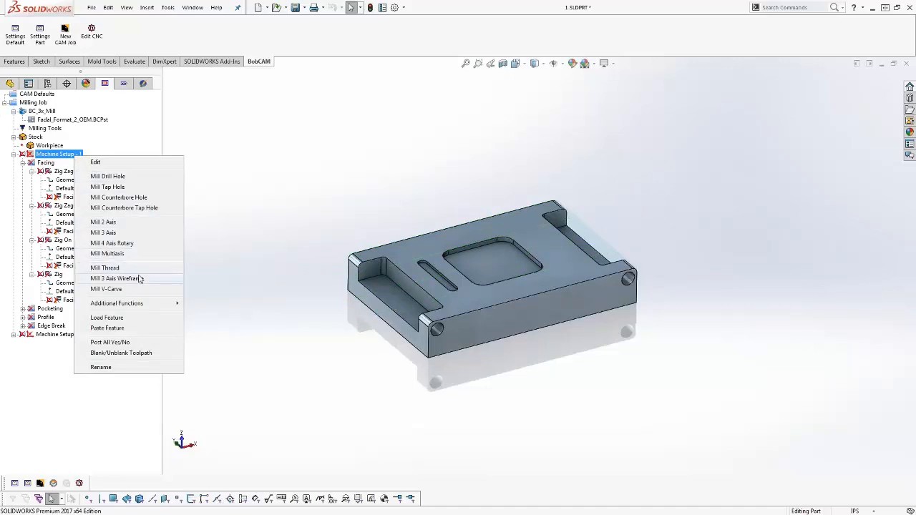
left_click(150, 226)
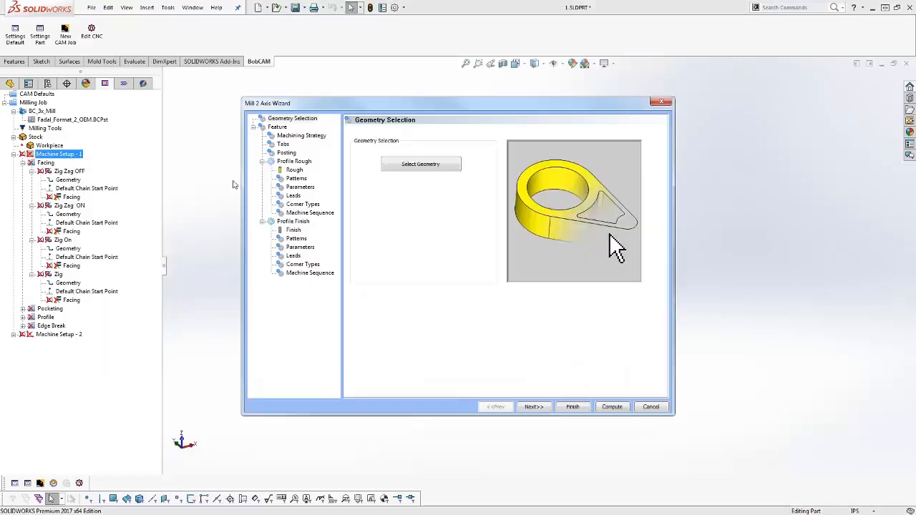
left_click_drag(319, 105, 297, 104)
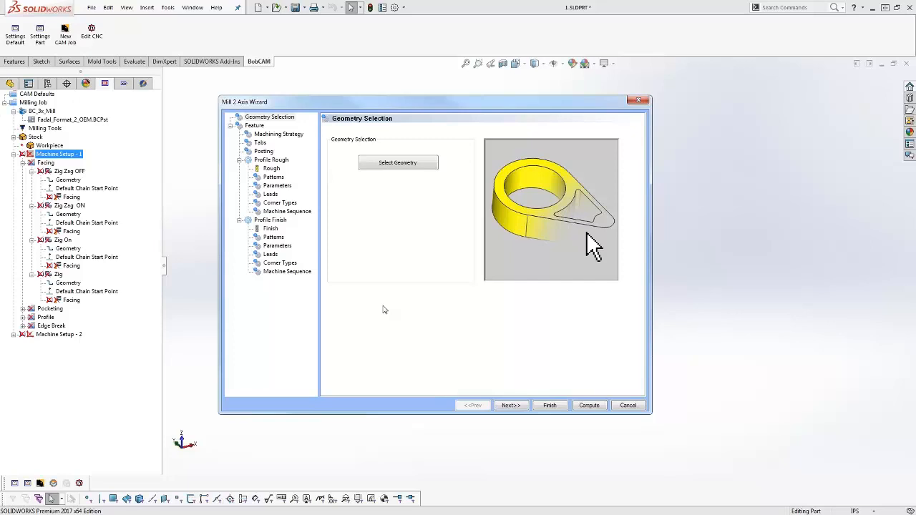
left_click_drag(378, 101, 377, 110)
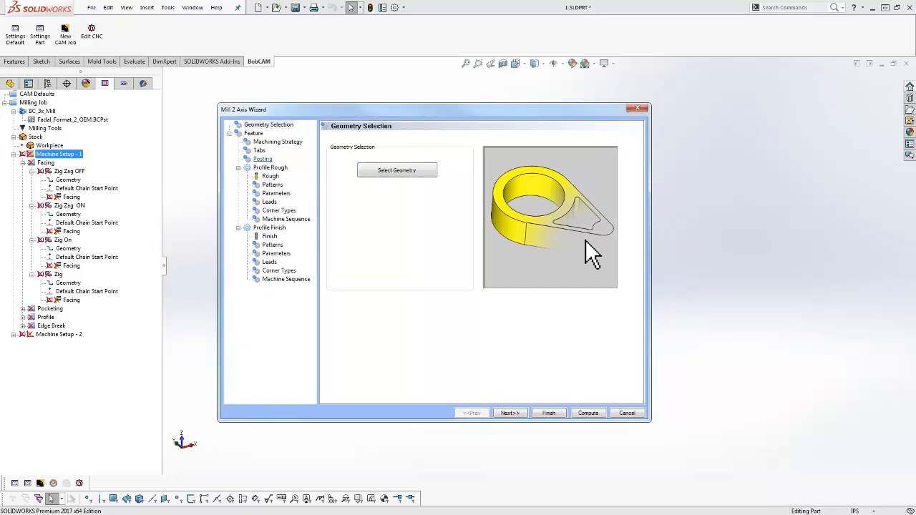
Page forward and back through the Mill 2 Axis wizard, then finish the feature without selecting geometry.
left_click(518, 414)
left_click(472, 413)
left_click(509, 413)
left_click(472, 413)
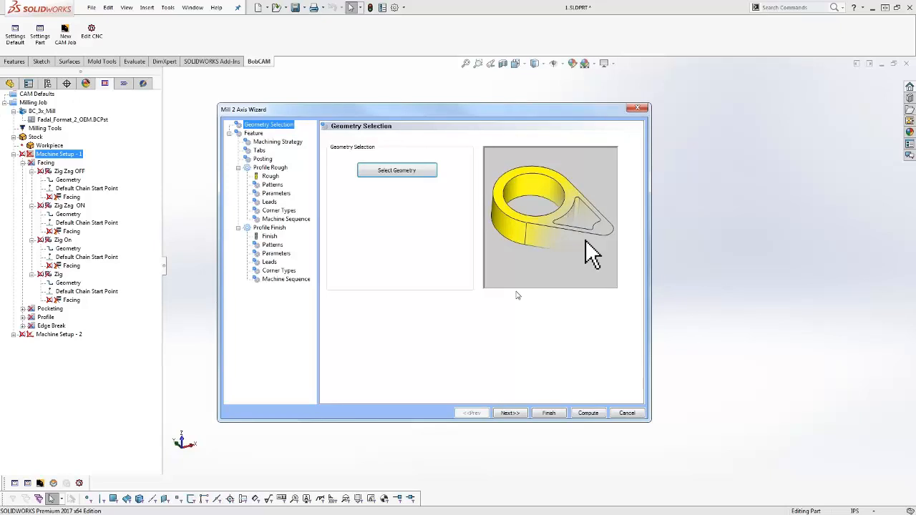
left_click(549, 413)
Delete the new 2 Axis feature from Machine Setup - 1.
left_click(63, 343)
left_click(68, 334)
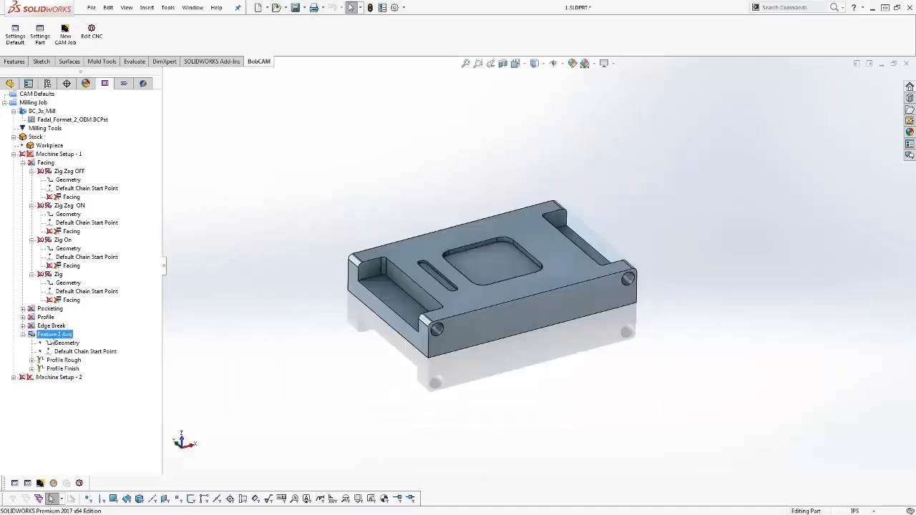
right_click(68, 336)
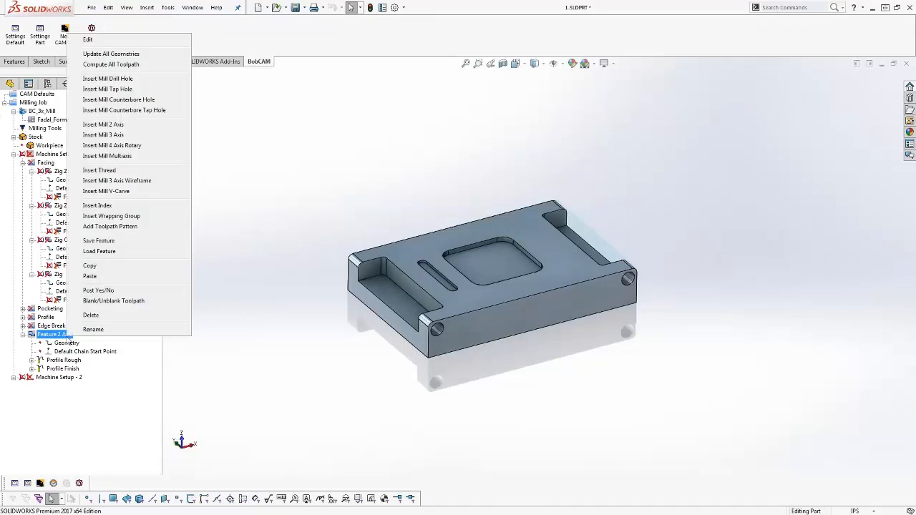
left_click(110, 318)
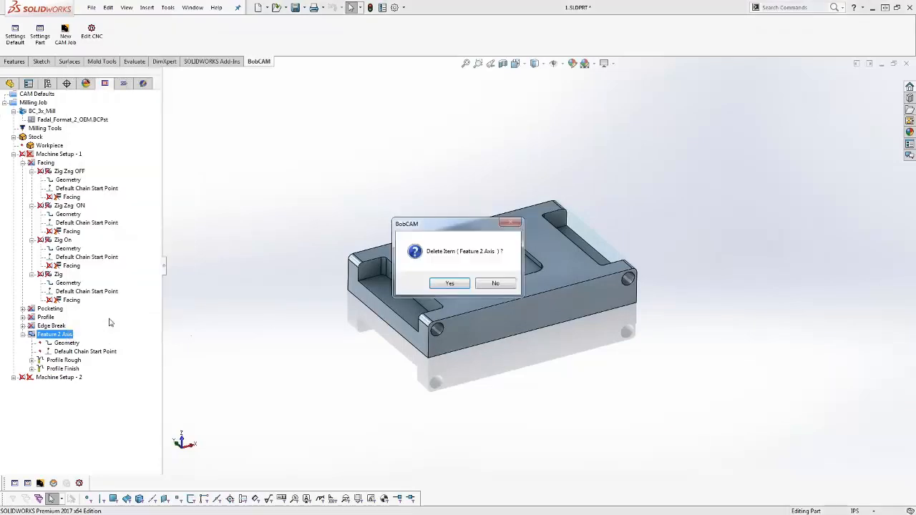
left_click(449, 283)
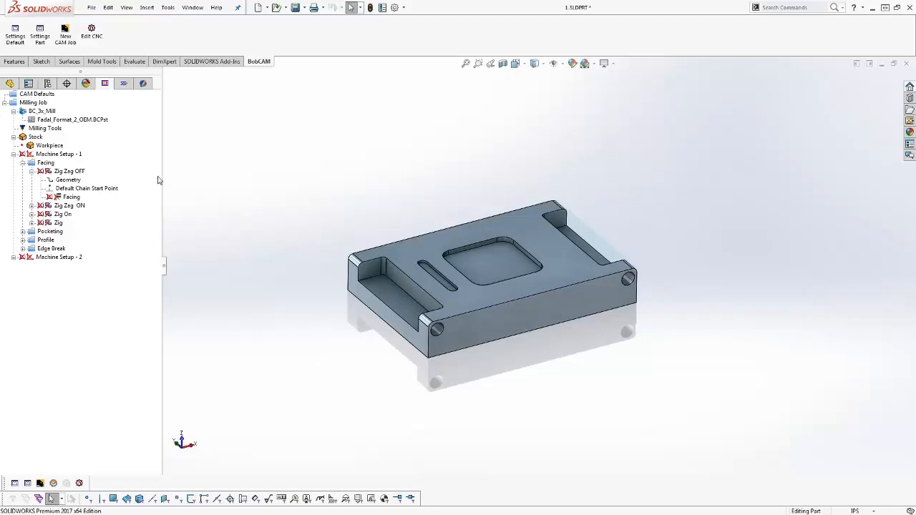
Inspect the Zig Zag OFF feature's geometry, default chain start point and Facing toolpath on the part.
left_click(69, 180)
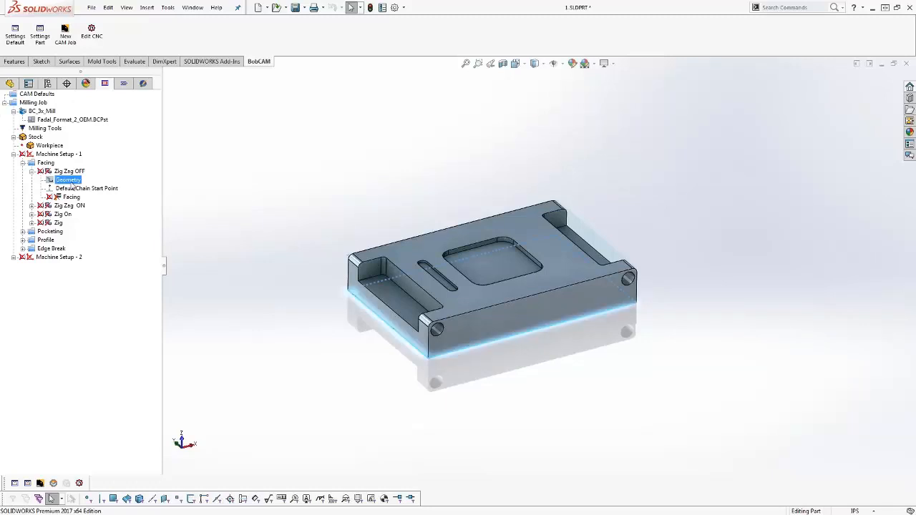
left_click(73, 187)
middle_click_drag(481, 426, 590, 417)
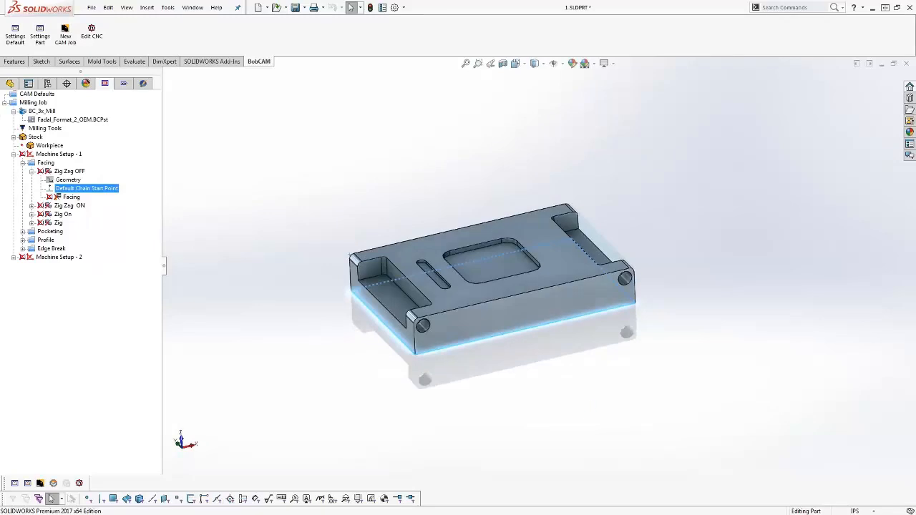
left_click(78, 199)
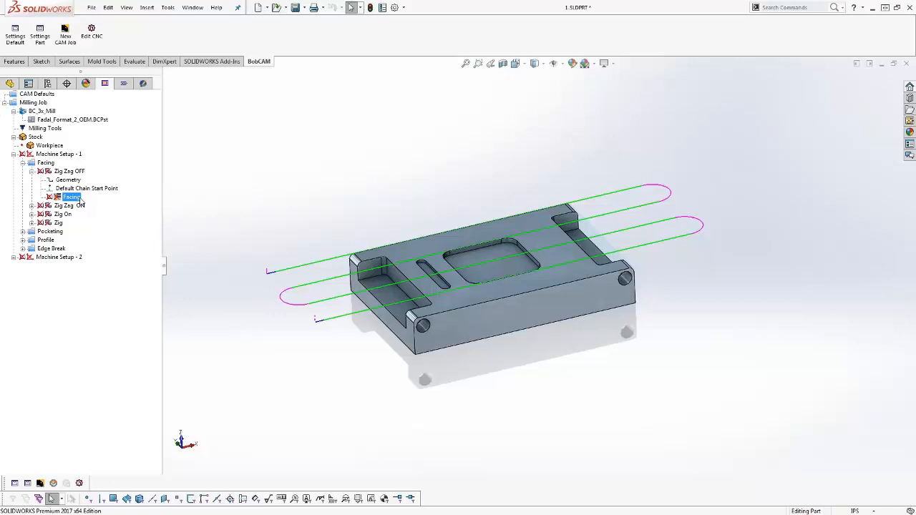
Compare the Zig Zag OFF feature's default chain start point and selected geometry with its Facing toolpath.
left_click(115, 187)
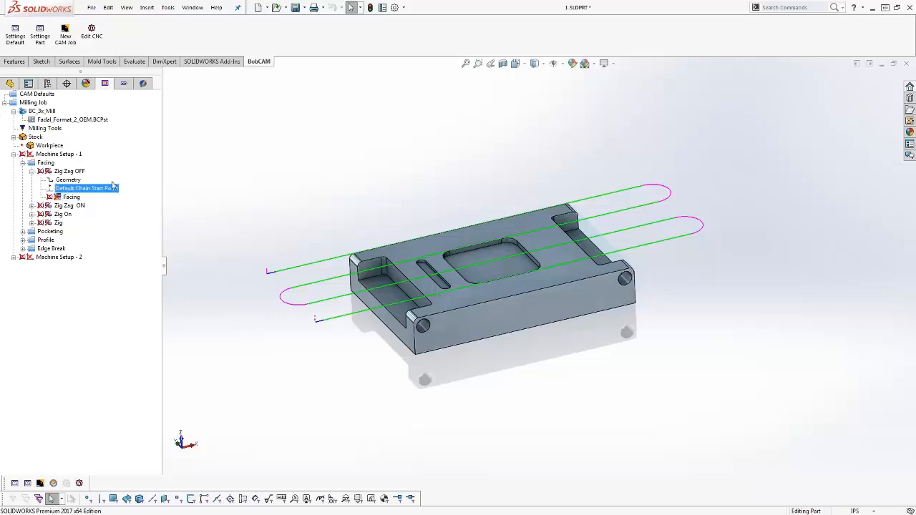
left_click(72, 172)
left_click(70, 180)
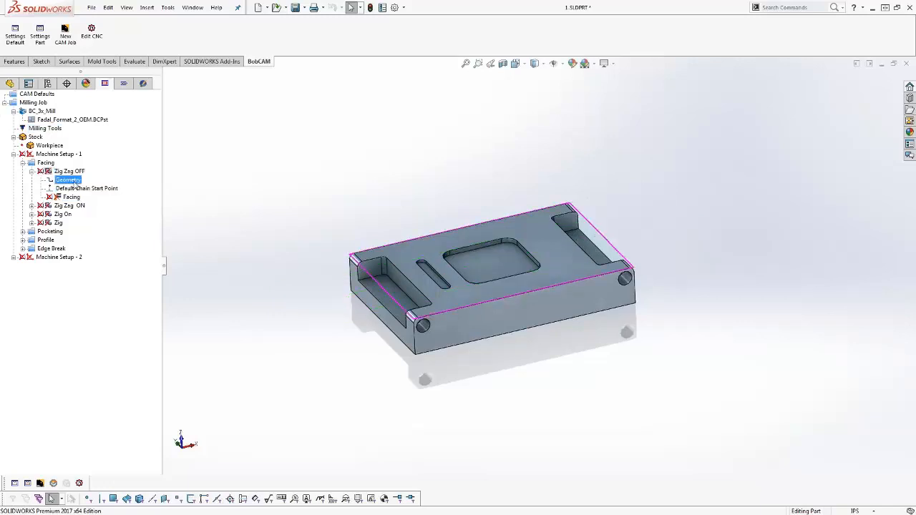
left_click(72, 197)
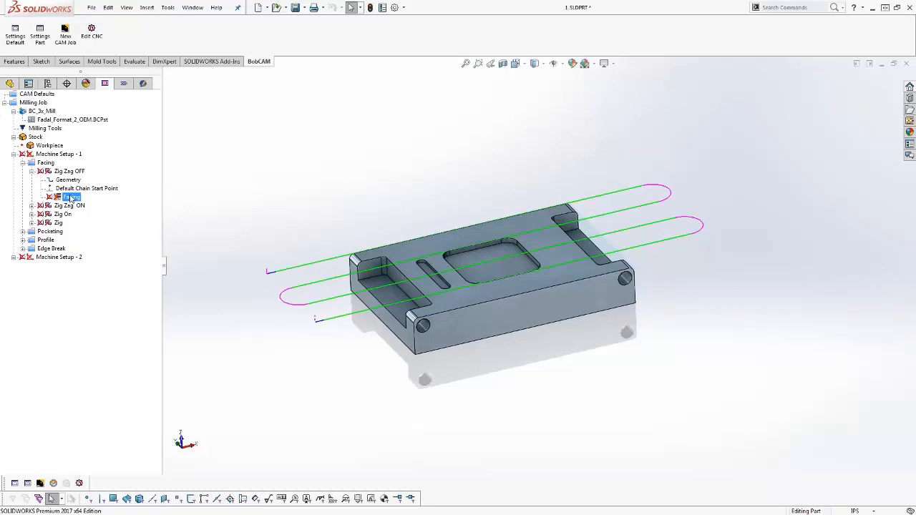
Collapse the Facing folder and start a new Mill 2 Axis feature under Machine Setup - 1, showing its Machining Strategy page.
left_click(60, 154)
left_click(22, 163)
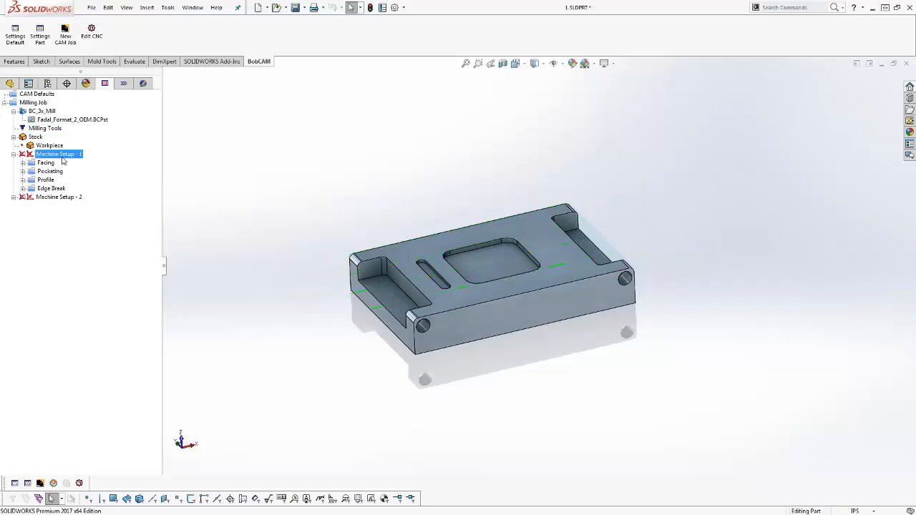
right_click(61, 157)
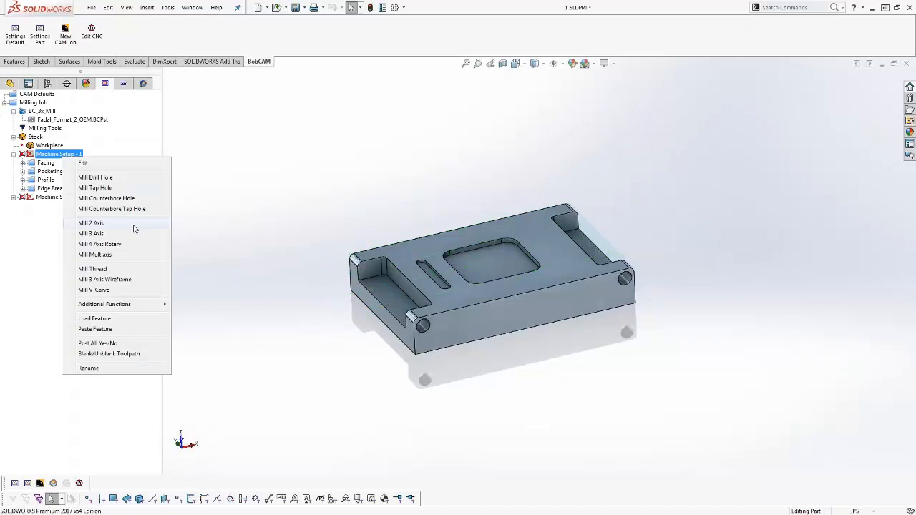
left_click(93, 223)
left_click_drag(364, 104, 345, 108)
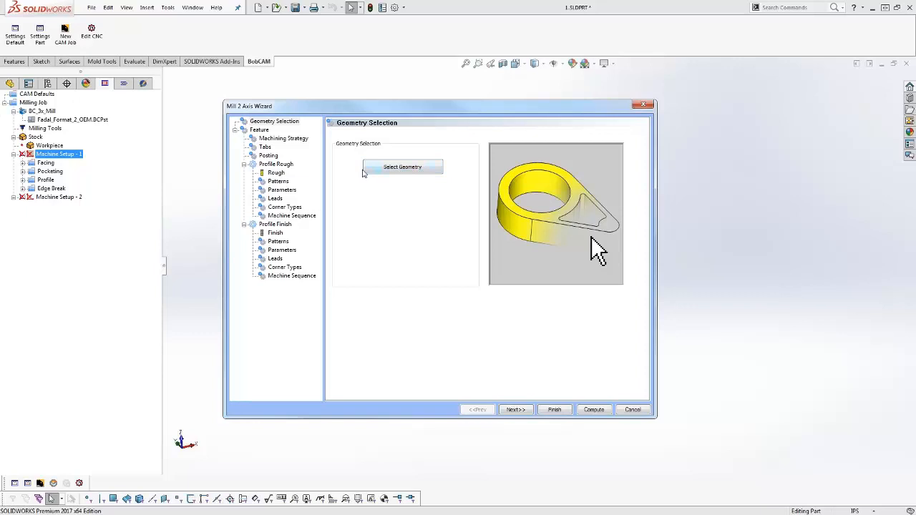
left_click(284, 138)
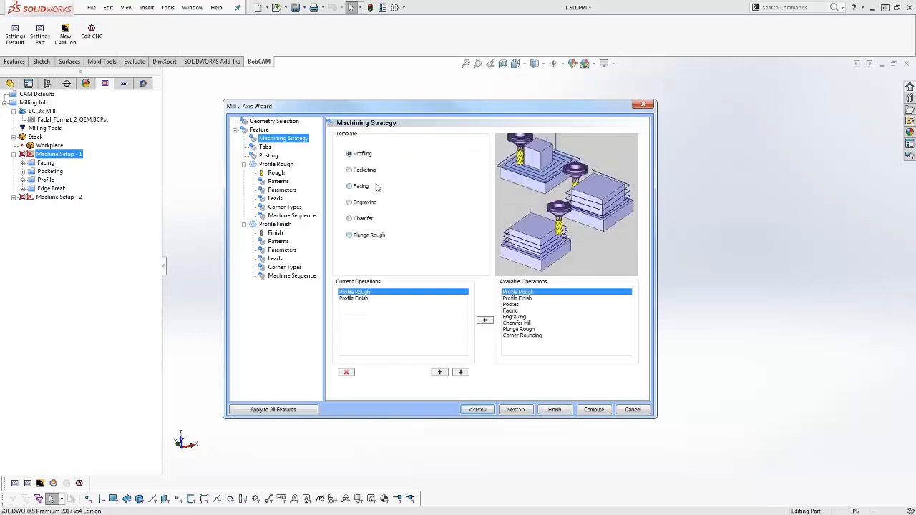
Preview the Pocketing, Facing, Engraving, Chamfer and Plunge Rough machining templates.
left_click(350, 170)
left_click(349, 186)
left_click(349, 202)
left_click(349, 218)
left_click(349, 235)
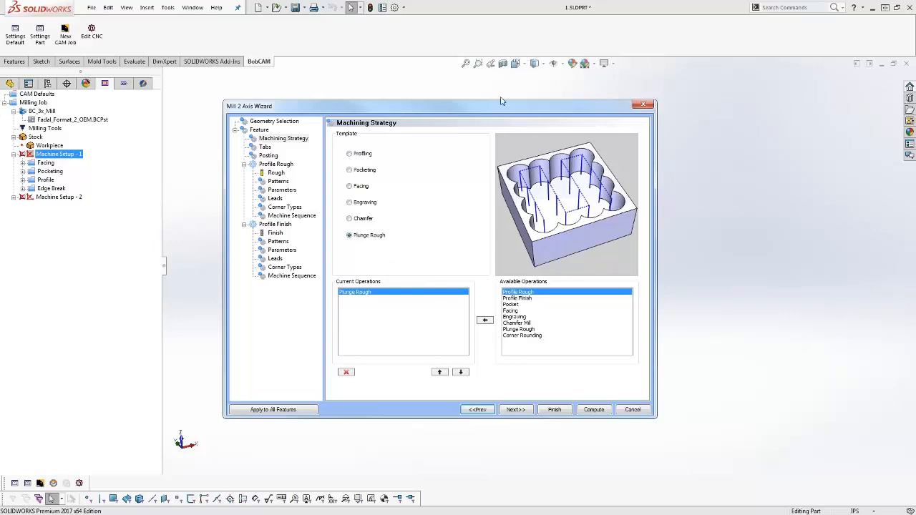
Cycle through all six templates again from Profiling to Plunge Rough, preview the Corner Rounding operation, and cancel the wizard.
left_click(349, 153)
left_click(349, 170)
left_click(349, 186)
left_click(349, 202)
left_click(349, 218)
left_click(349, 235)
left_click(523, 348)
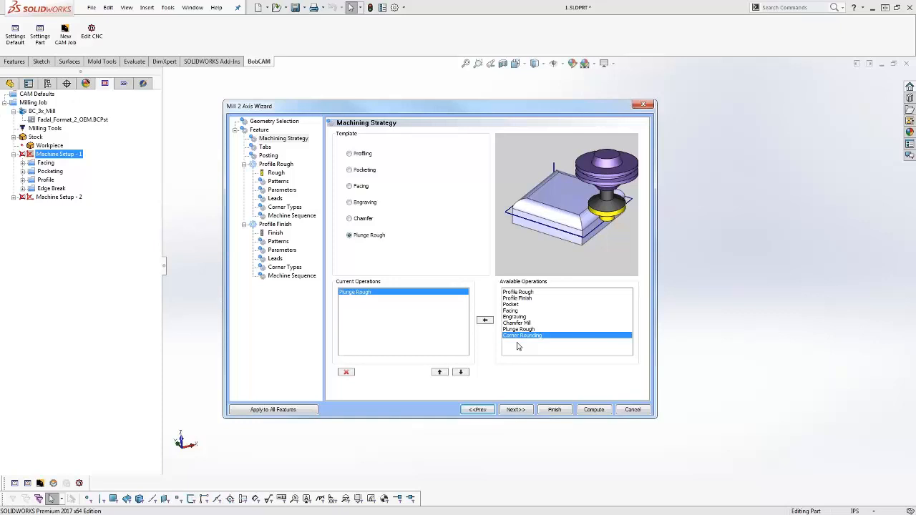
left_click(633, 409)
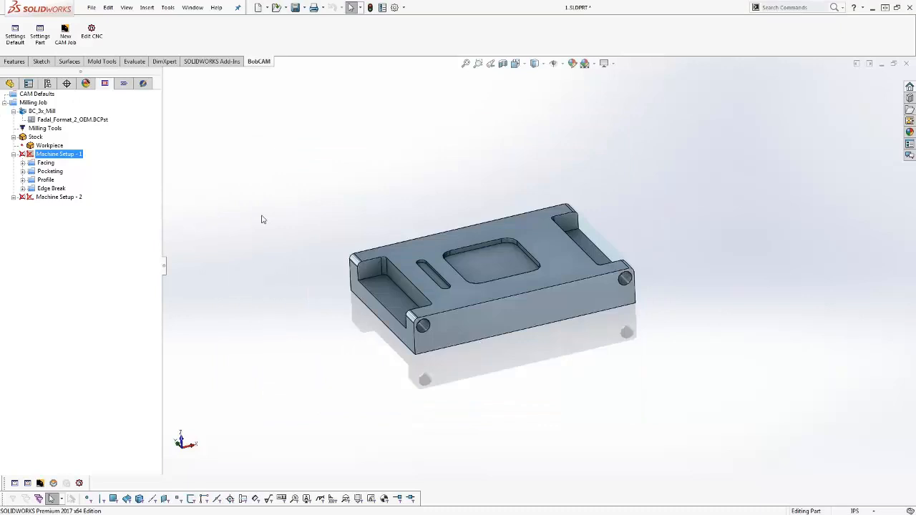
Expand the Facing folder and open the Zig Zag OFF feature for editing at its Patterns settings.
left_click(49, 171)
left_click(23, 162)
left_click(71, 196)
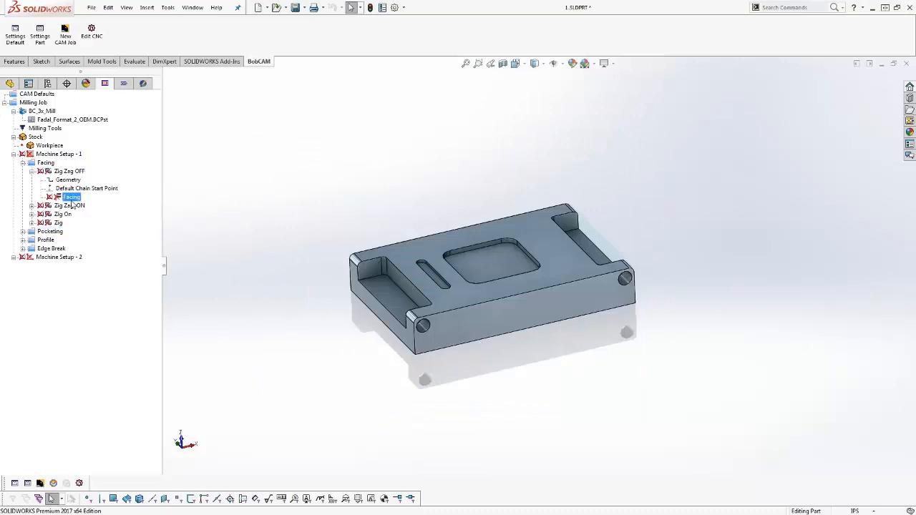
left_click(75, 173)
right_click(76, 173)
left_click(105, 178)
left_click(296, 168)
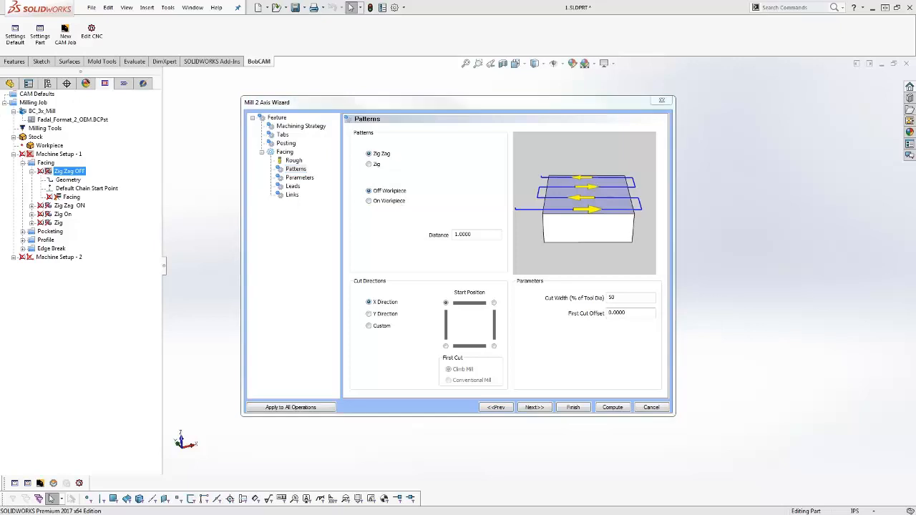
Examine the facing pattern type, off-workpiece distance, start position, cut direction, cut width and first cut offset, and cancel the wizard.
left_click_drag(360, 153, 448, 154)
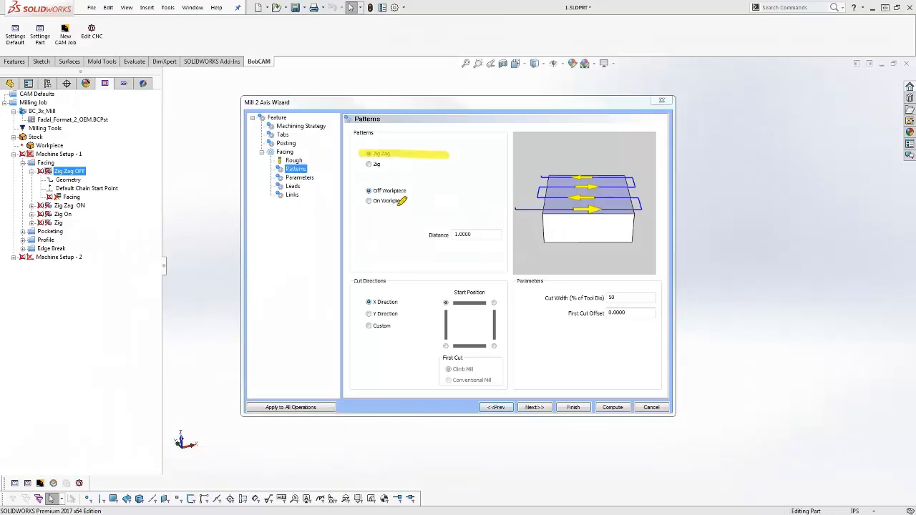
left_click_drag(363, 190, 468, 190)
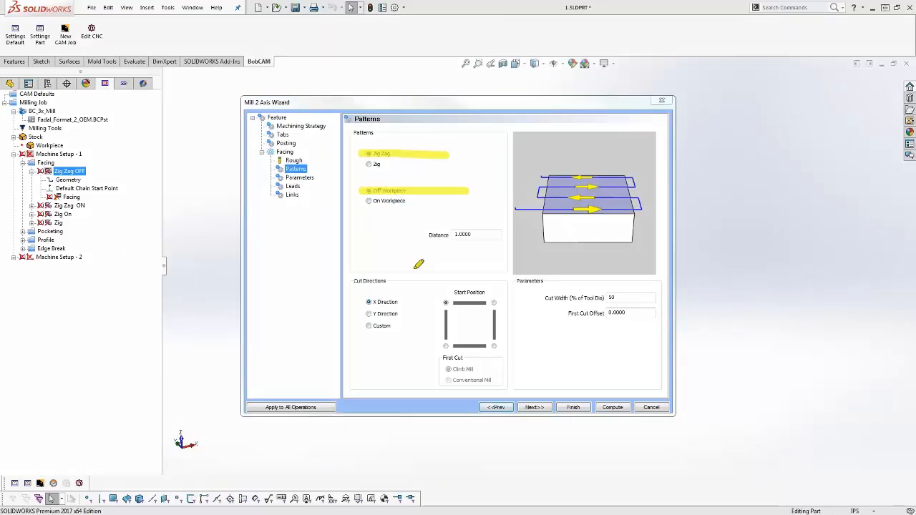
left_click_drag(484, 234, 424, 235)
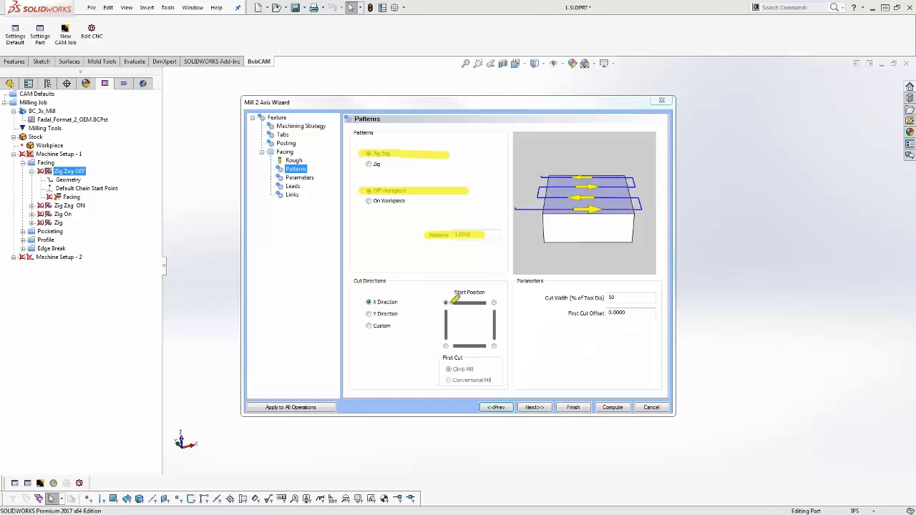
left_click_drag(444, 299, 496, 302)
left_click_drag(443, 343, 495, 346)
left_click_drag(360, 302, 393, 301)
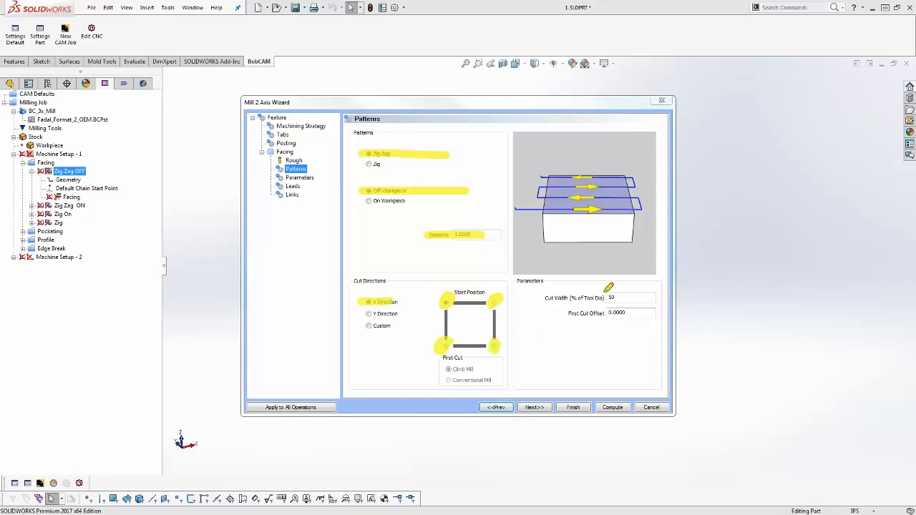
left_click_drag(596, 297, 641, 297)
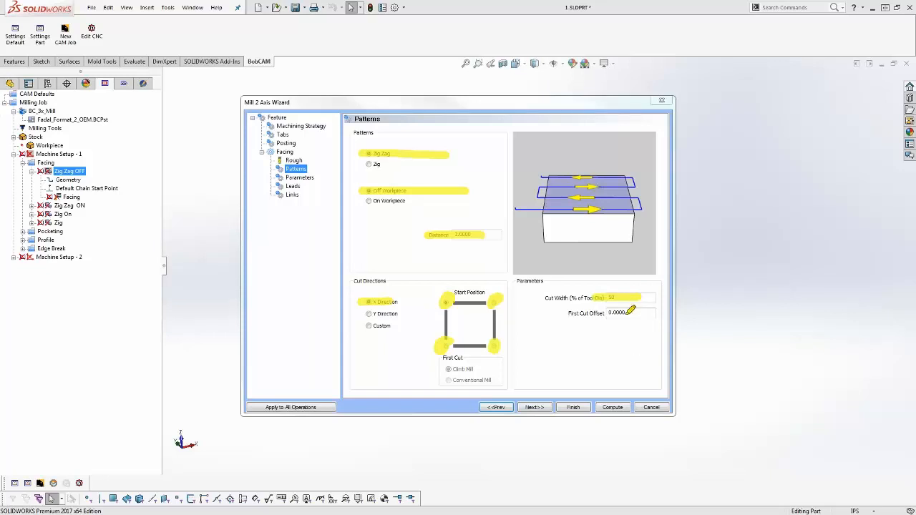
mouse_move(649, 313)
left_mouse_down()
mouse_move(570, 313)
mouse_move(674, 310)
mouse_move(542, 313)
left_mouse_up()
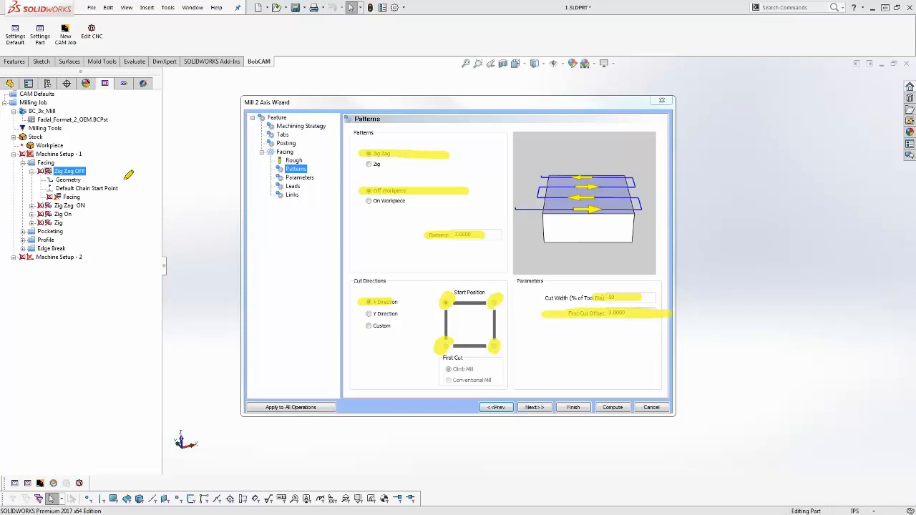
key("e")
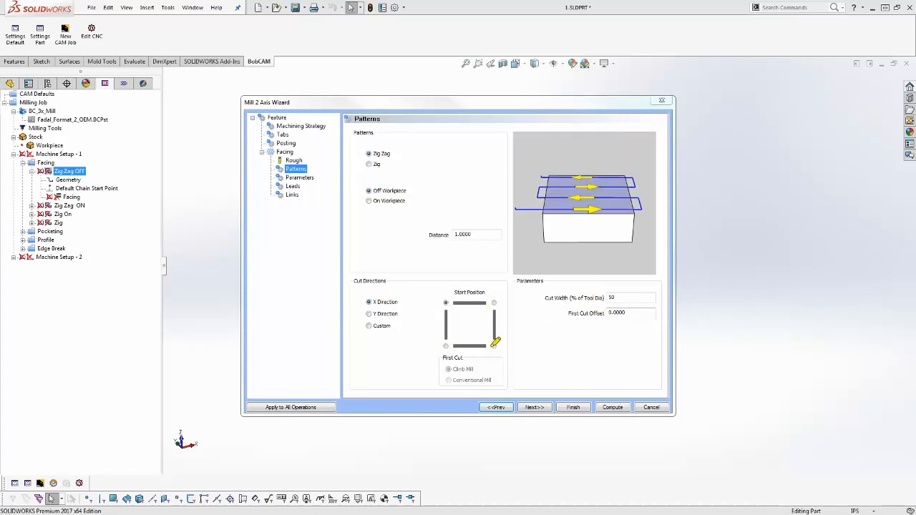
left_click(656, 408)
Show the Zig Zag OFF feature's Facing toolpath over the whole part in the Top view.
left_click(69, 197)
middle_click_drag(457, 282, 482, 315)
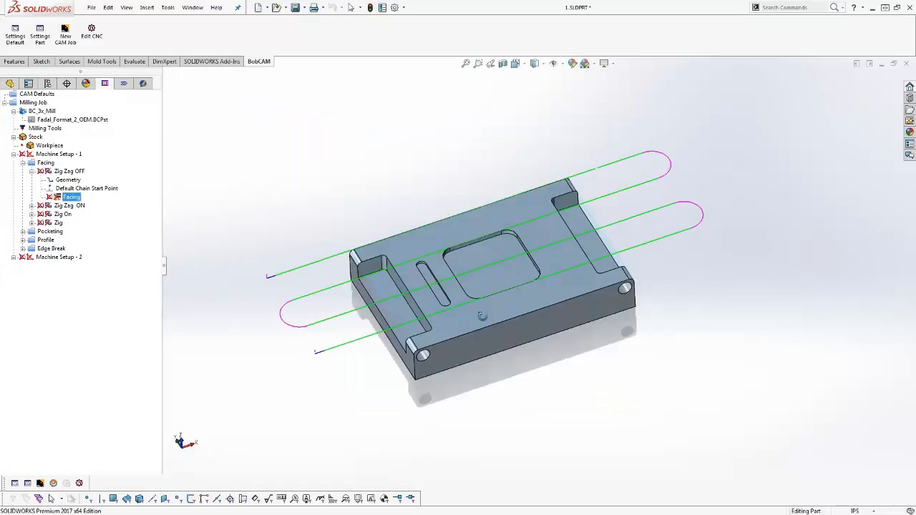
key("space")
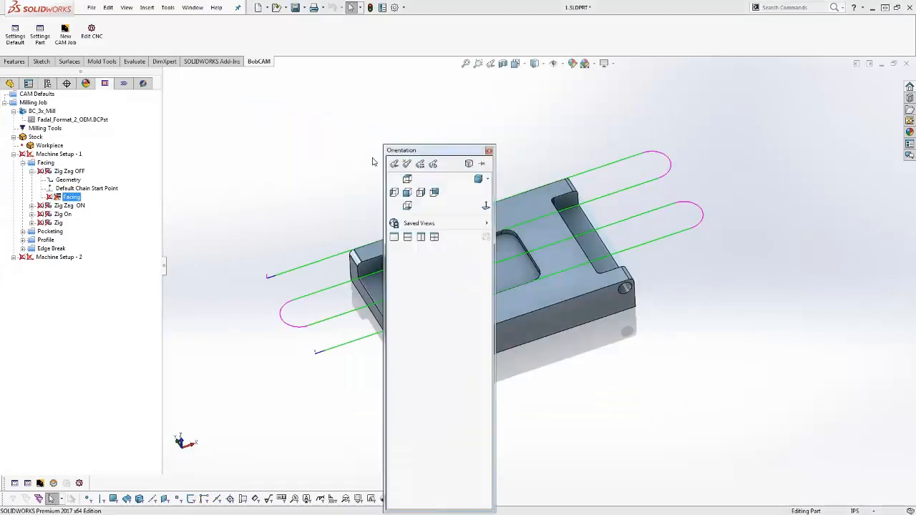
left_click(416, 184)
scroll(414, 170, "down", 3)
scroll(317, 136, "up", 5)
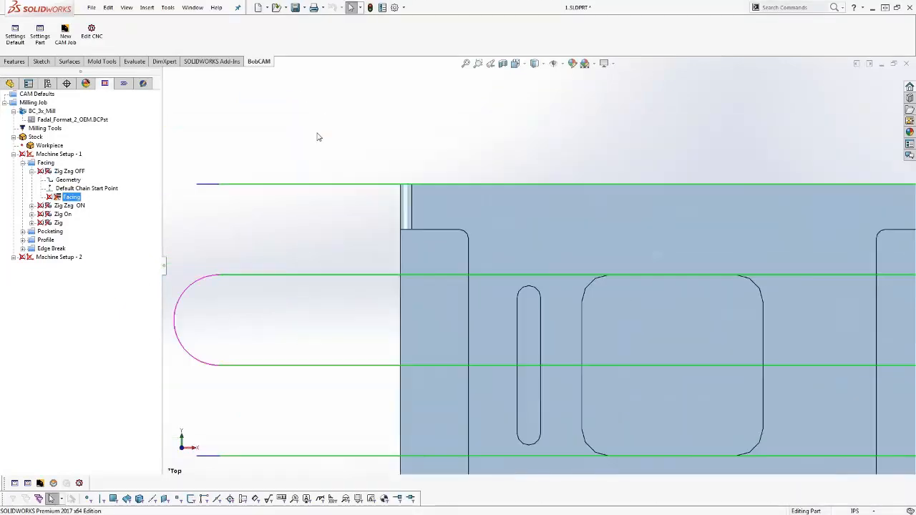
middle_click_drag(779, 299, 674, 265, "ctrl")
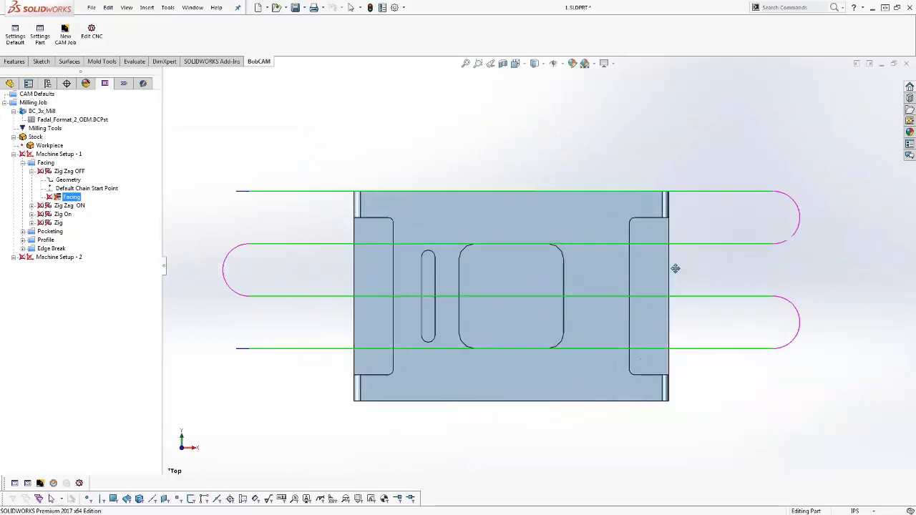
Backplot the Facing operation with a Wireframe tool display, advancing through the passes and returning to the first pass.
right_click(78, 199)
left_click(89, 214)
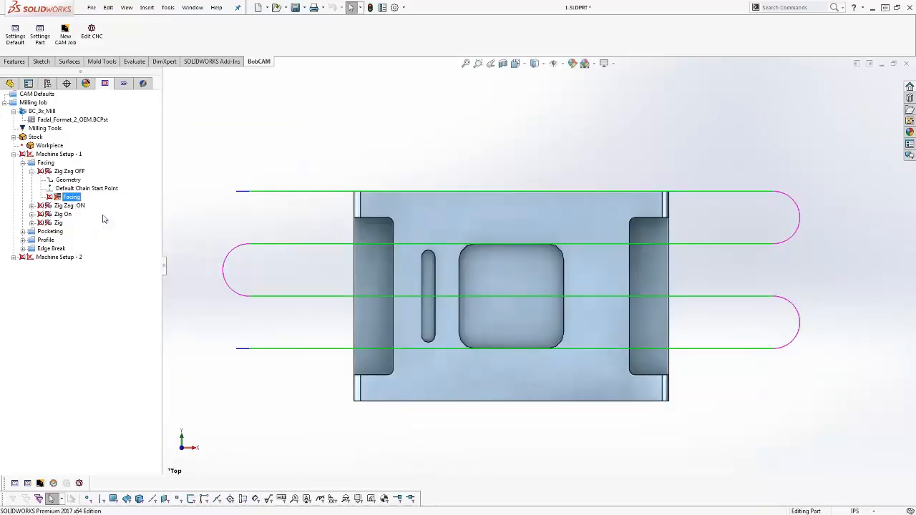
left_click(7, 246)
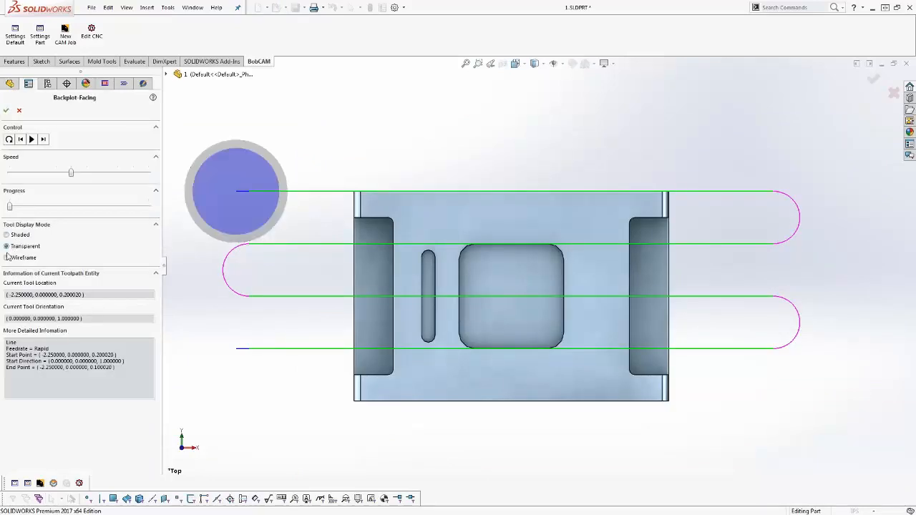
left_click(7, 257)
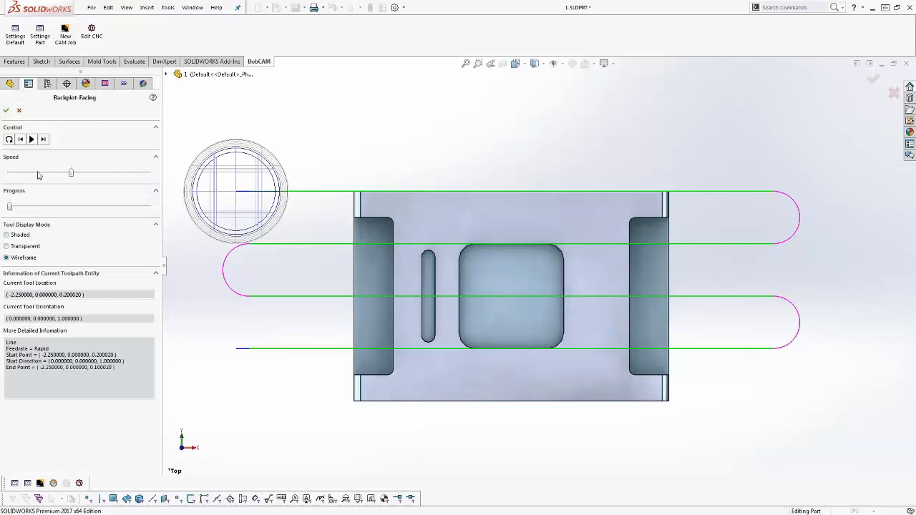
left_click(44, 140)
left_click(43, 139)
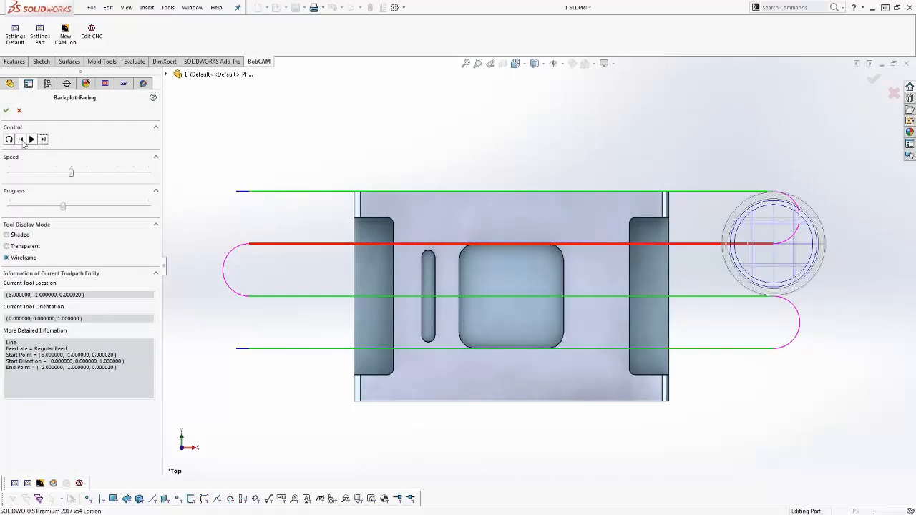
left_click(21, 139)
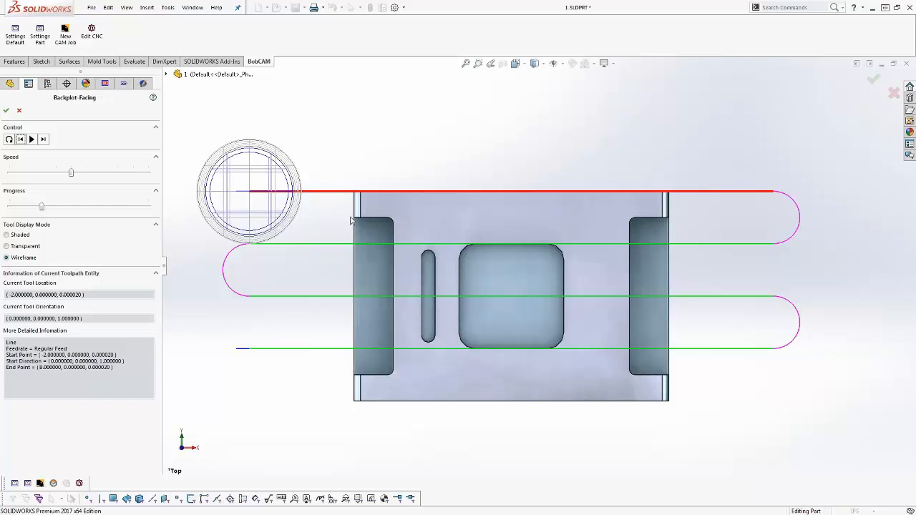
Set the First Cut Offset of the Zig Zag OFF facing pattern to 0.2500 and recompute its toolpath.
left_click(20, 113)
right_click(68, 173)
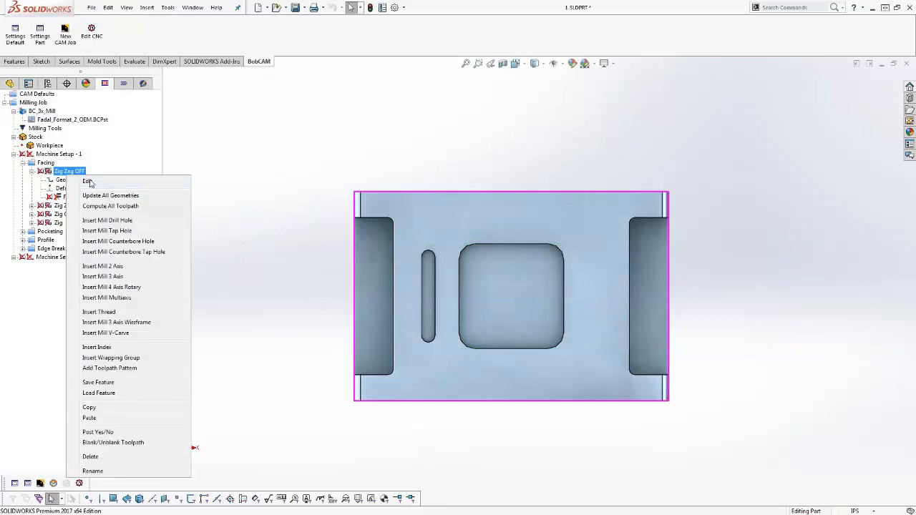
left_click(89, 181)
left_click(298, 177)
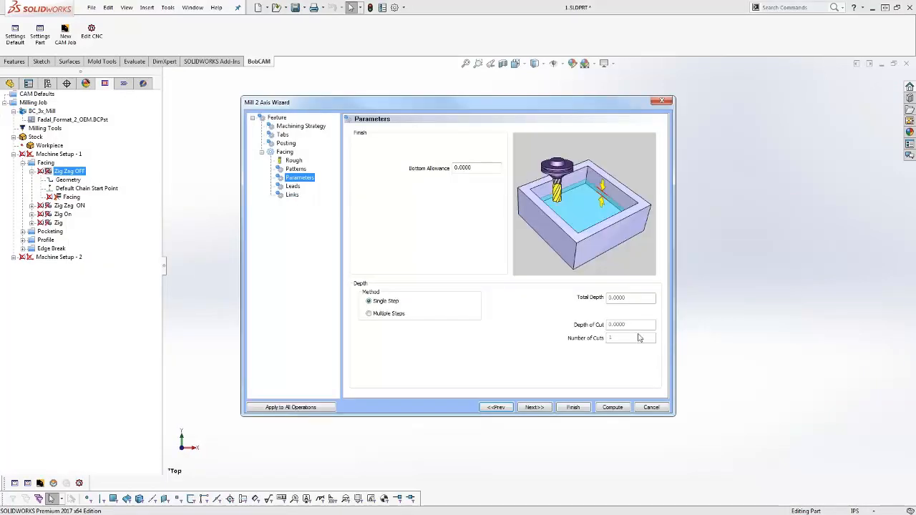
left_click(297, 169)
left_click(651, 315)
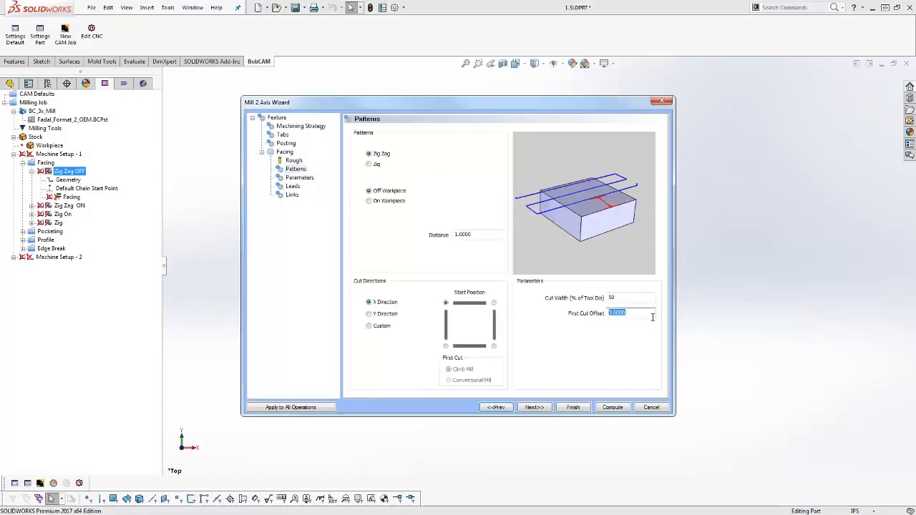
key("BackSpace")
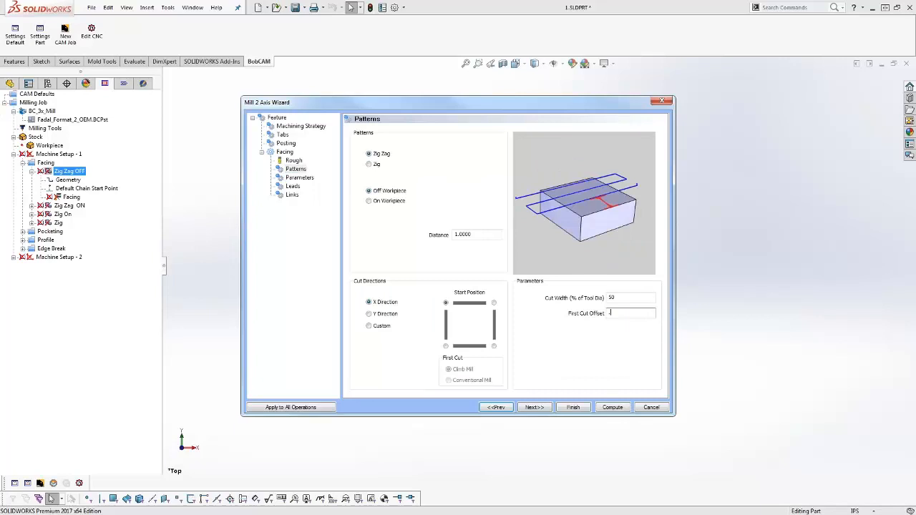
left_click(608, 407)
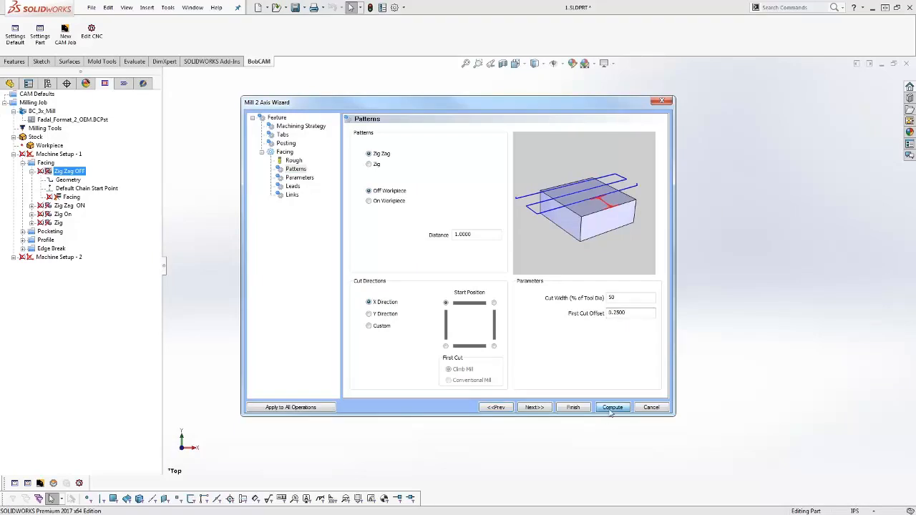
Backplot the recomputed Facing toolpath of the Zig Zag OFF feature to check the first cut.
left_click(57, 223)
left_click(72, 196)
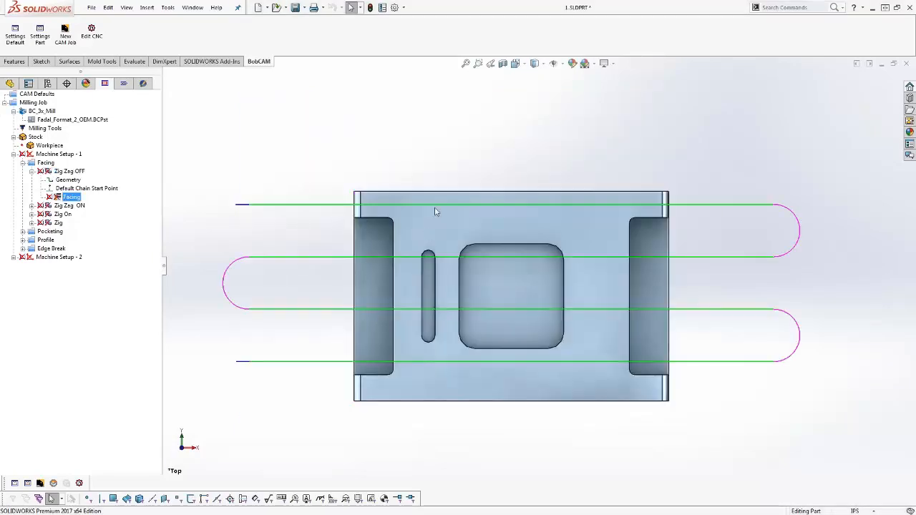
right_click(70, 197)
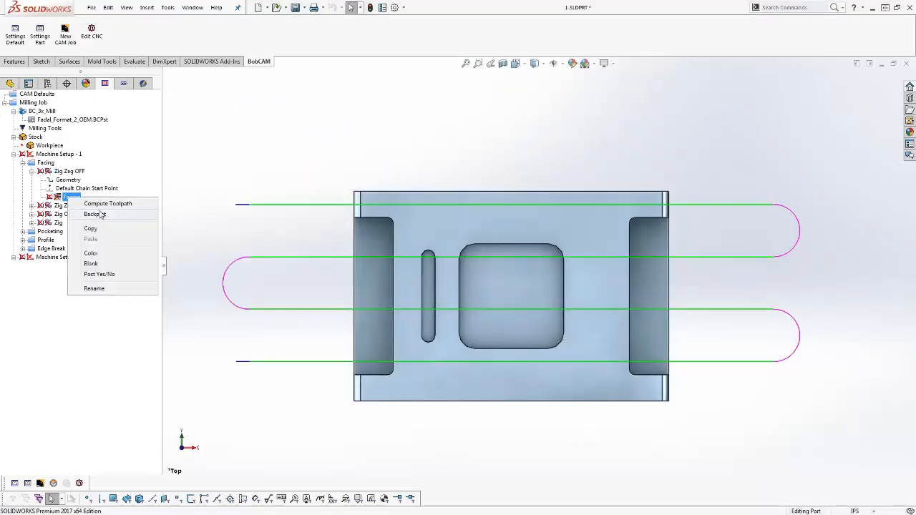
left_click(95, 215)
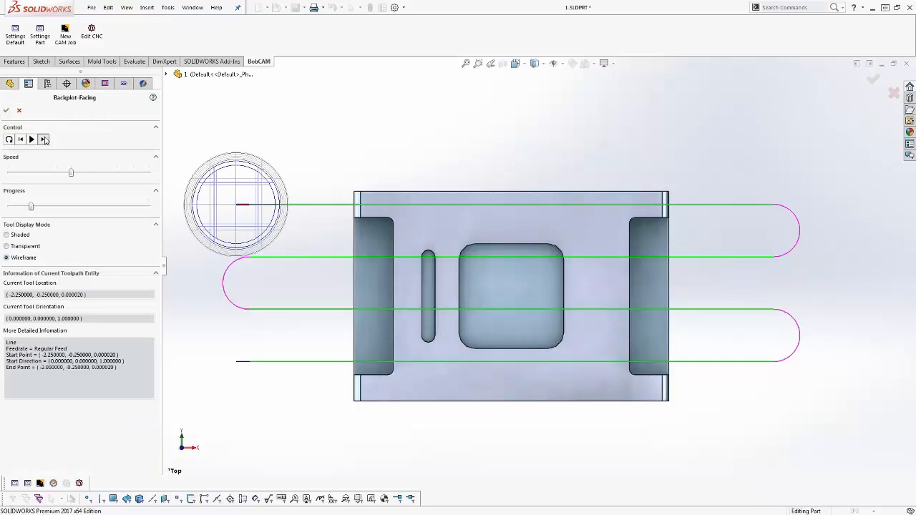
left_click(43, 139)
left_click(20, 111)
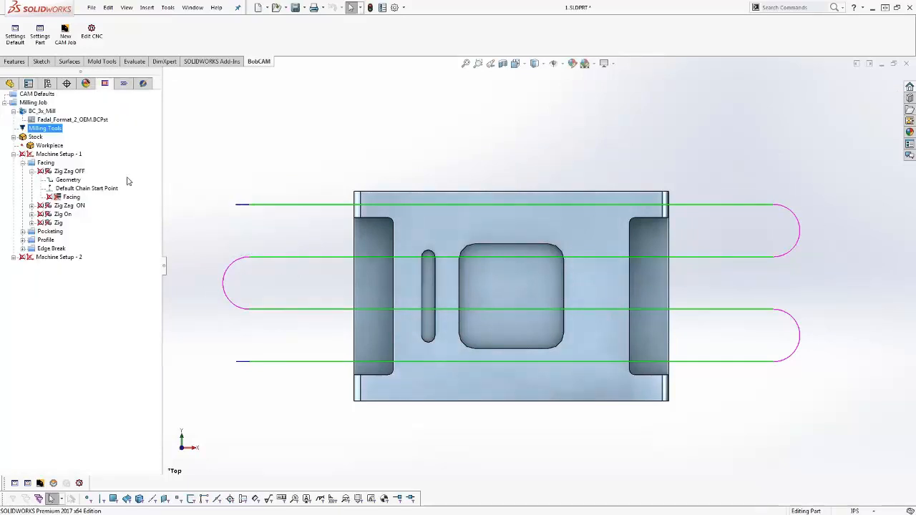
Set the Zig Zag OFF facing pattern's start position to the lower-left corner of the workpiece and recompute the toolpath.
left_click(86, 188)
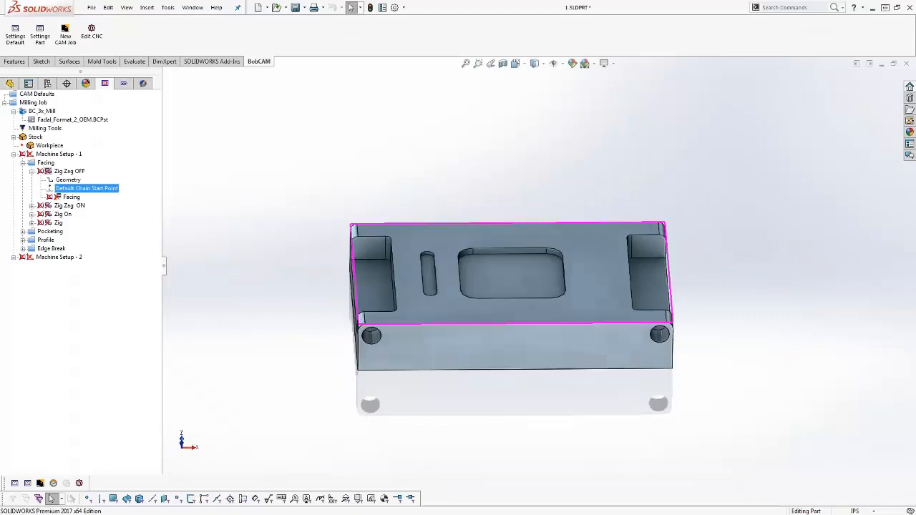
right_click(69, 171)
left_click(92, 178)
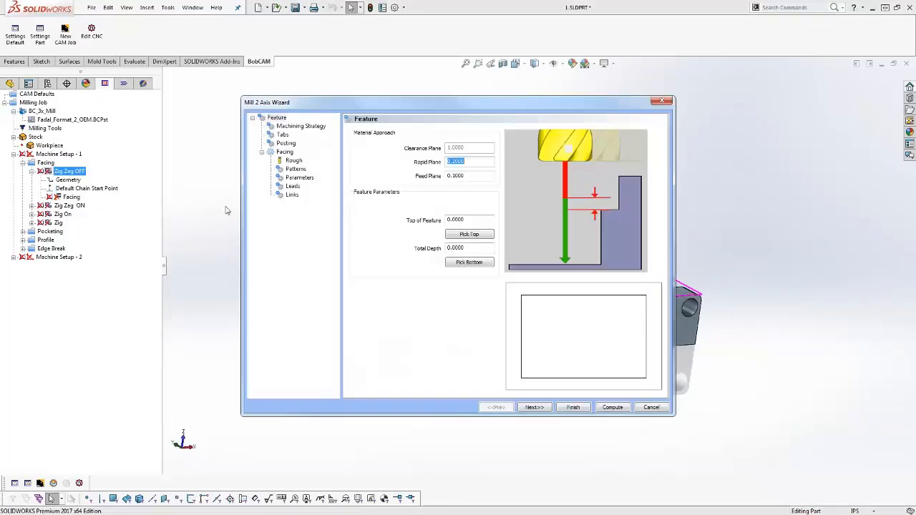
left_click(297, 169)
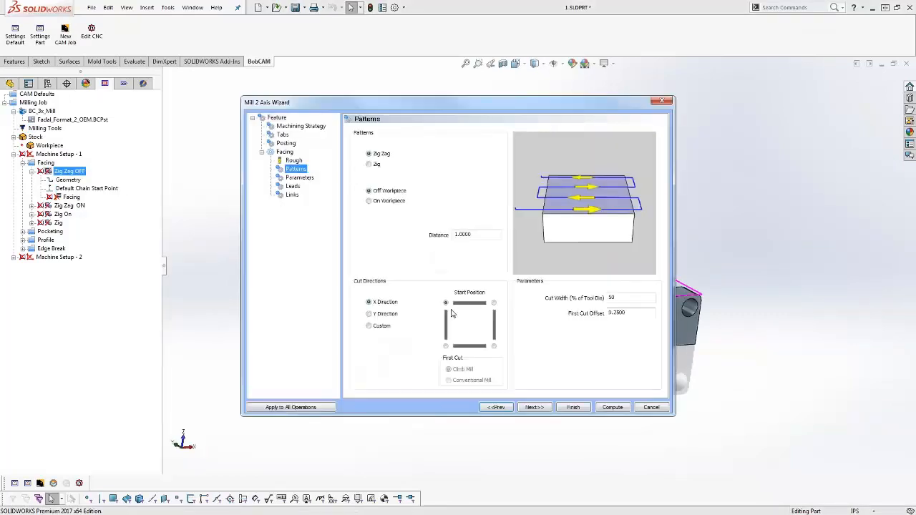
left_click(445, 347)
left_click(612, 407)
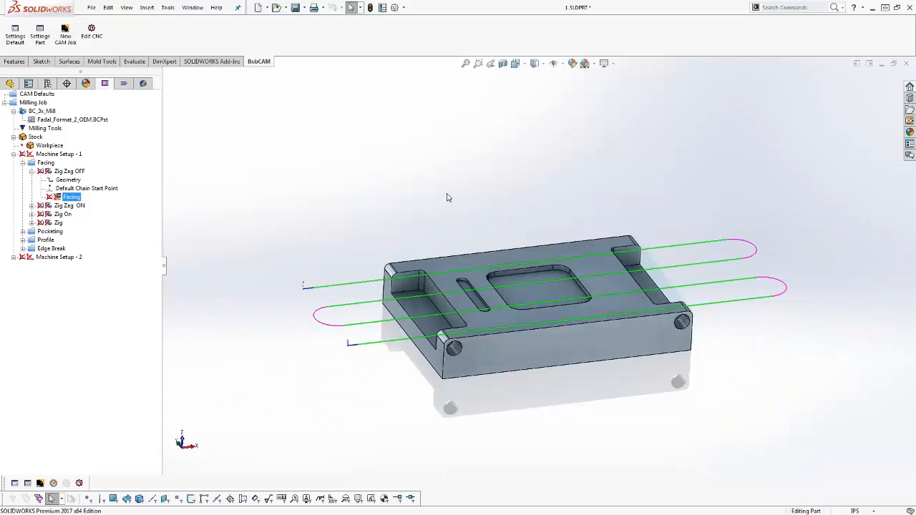
Collapse the Facing group and examine the Offset Pocket toolpath in the Pocketing group on the part.
left_click(23, 163)
left_click(23, 172)
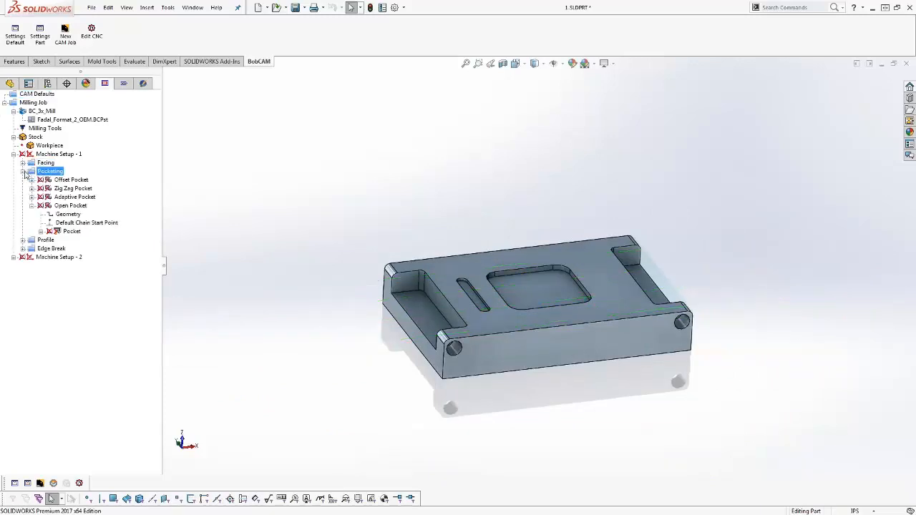
left_click(70, 205)
left_click(31, 205)
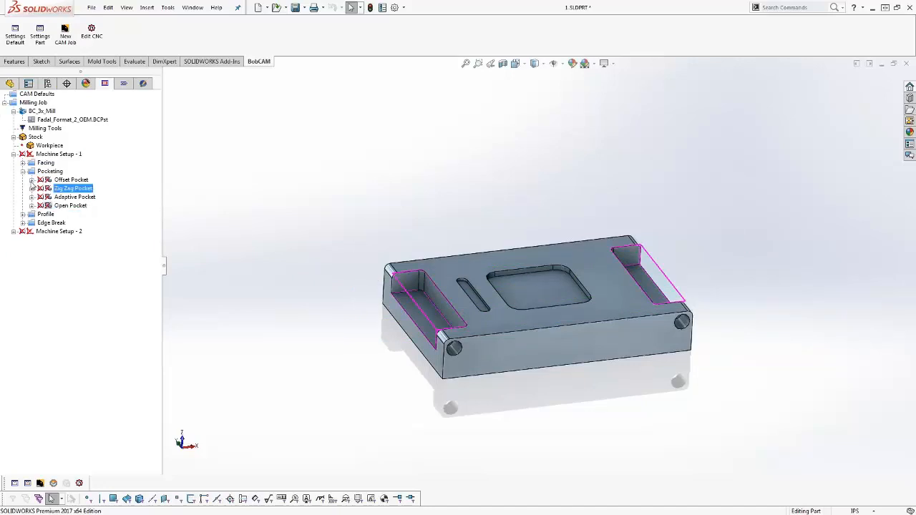
left_click(31, 179)
middle_click_drag(543, 339, 593, 379)
scroll(544, 362, "up", 3)
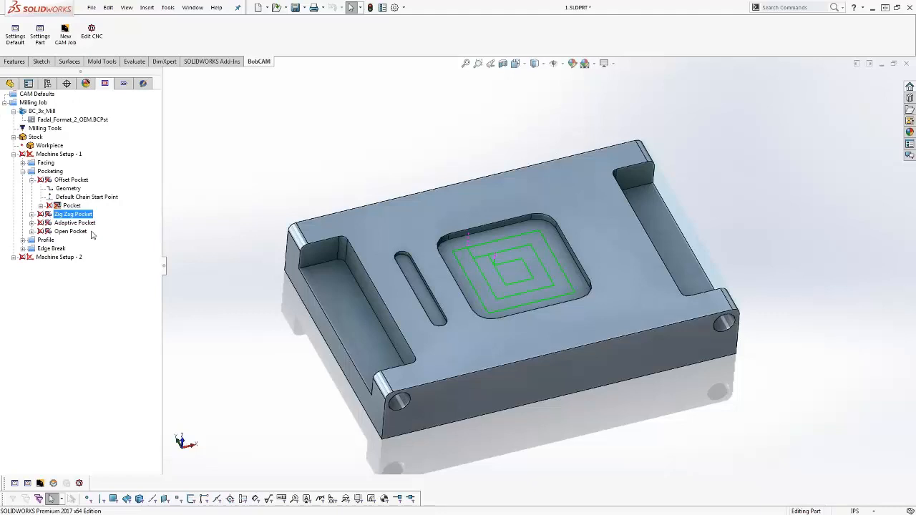
Examine the pocket toolpaths of the Zig Zag Pocket, Adaptive Pocket and Open Pocket features.
left_click(31, 214)
left_click(72, 240)
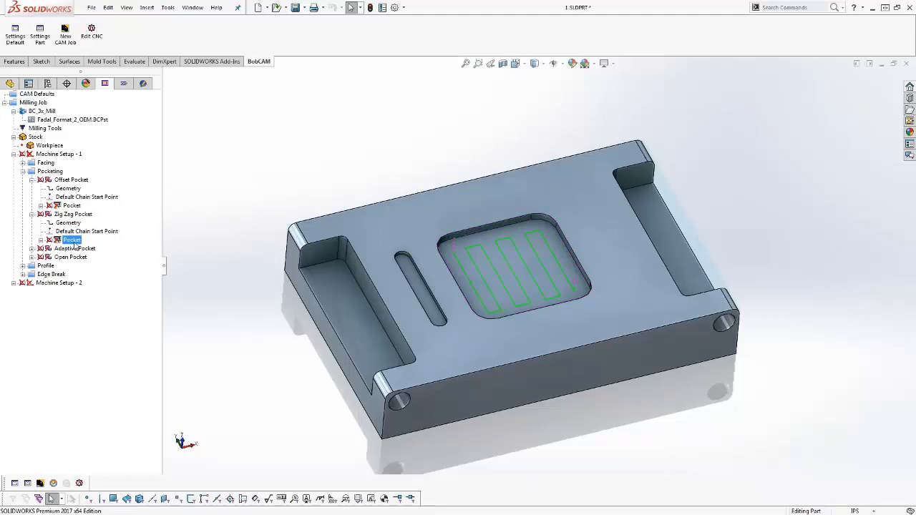
left_click(73, 249)
left_click(31, 248)
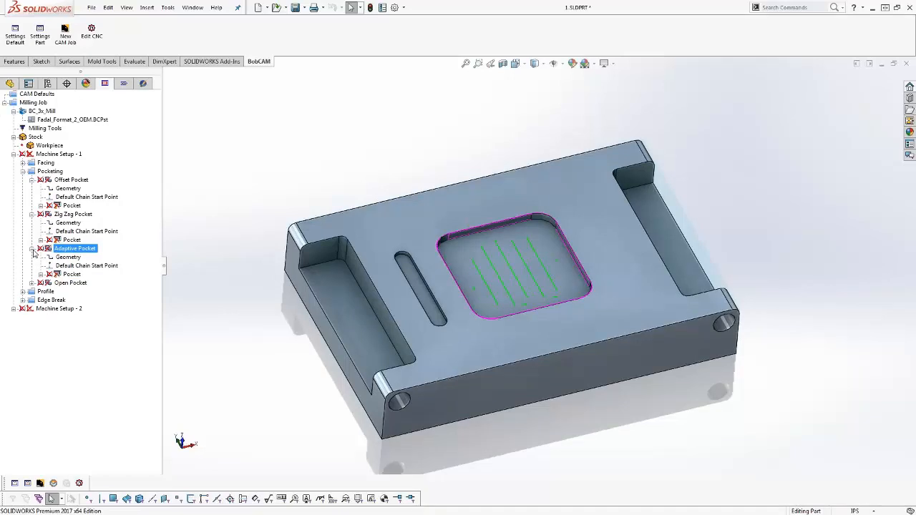
left_click(73, 274)
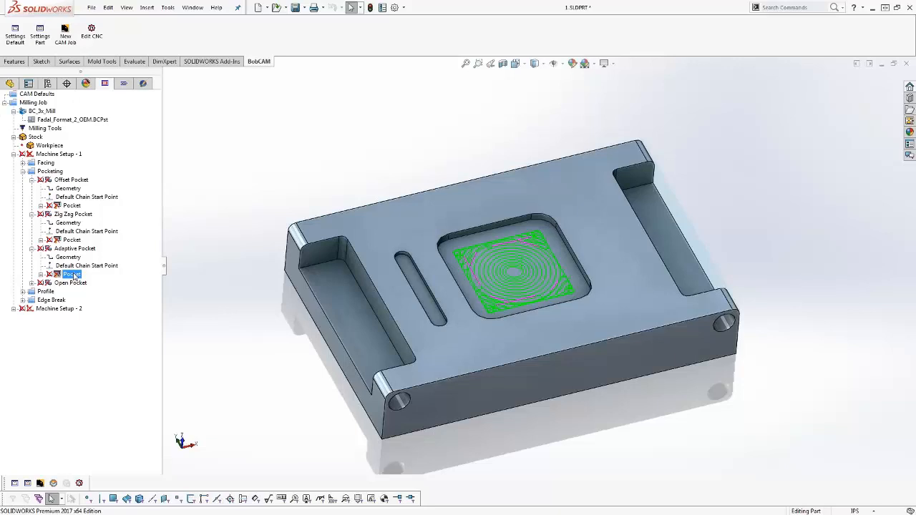
left_click(31, 283)
left_click(71, 308)
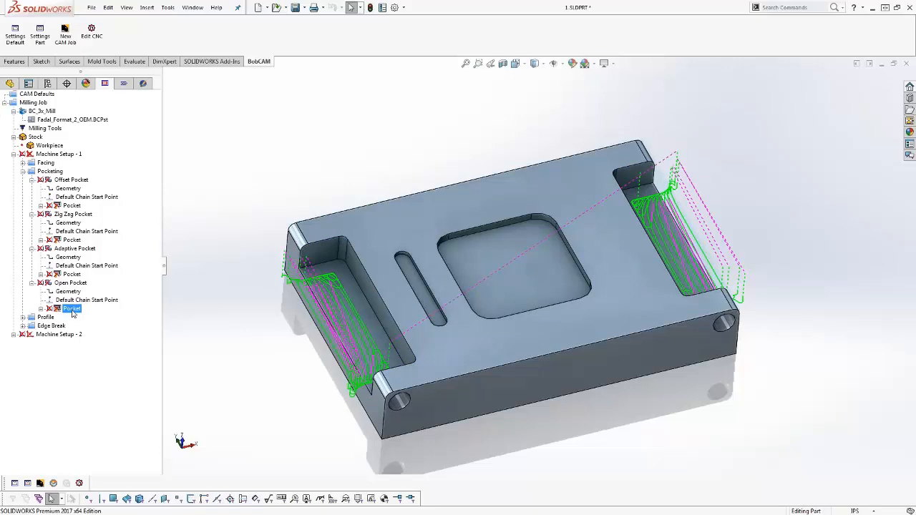
Collapse the four pocket features and the Pocketing group in the CAM tree.
left_click(72, 179)
left_click(31, 179)
left_click(31, 188)
left_click(32, 197)
left_click(32, 206)
left_click(25, 172)
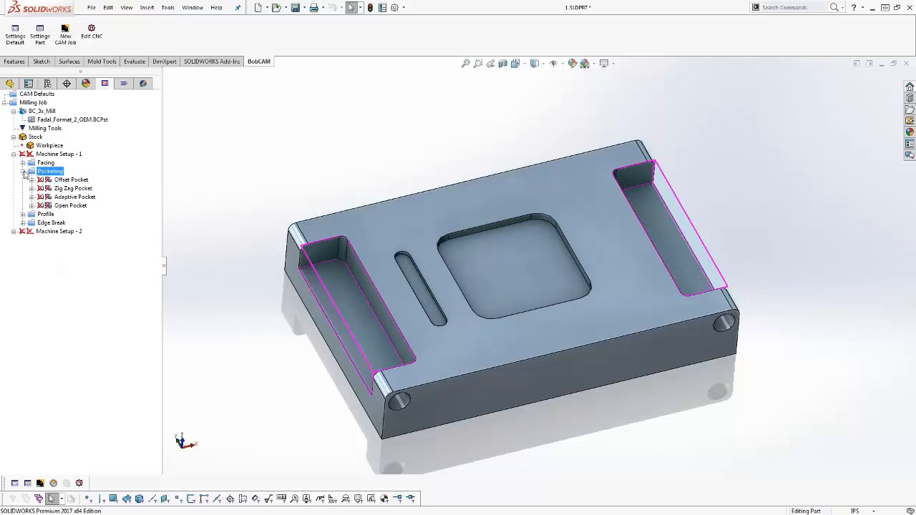
left_click(23, 172)
Examine the Profile Rough toolpath of the Standard profile feature around the outside of the part.
left_click(23, 179)
left_click(61, 197)
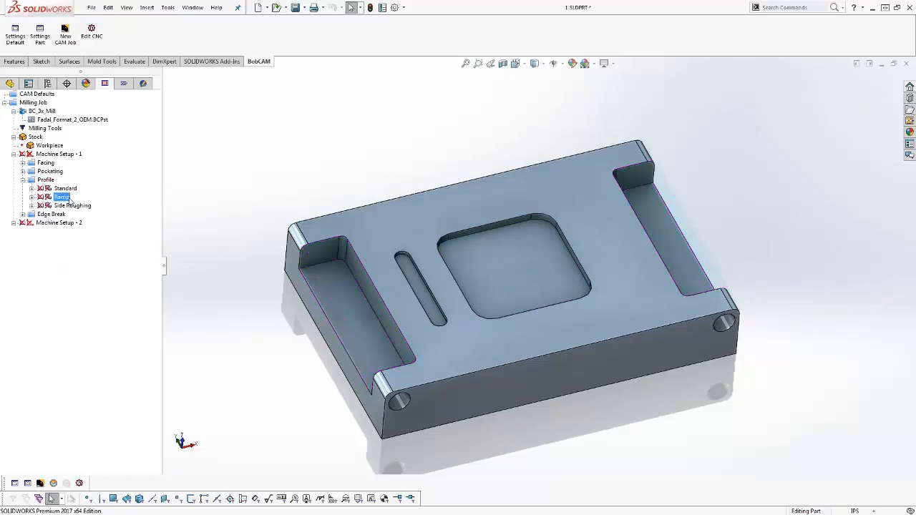
left_click(32, 188)
left_click(85, 214)
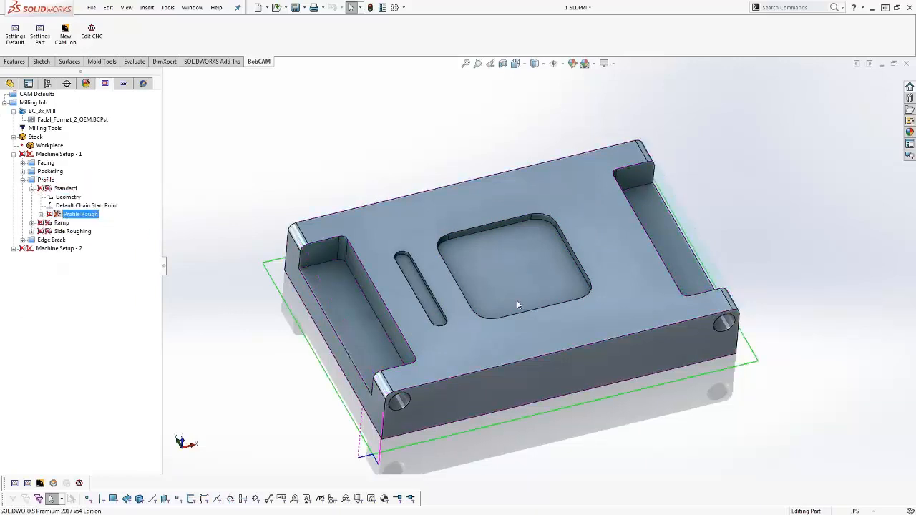
middle_click_drag(601, 445, 605, 375)
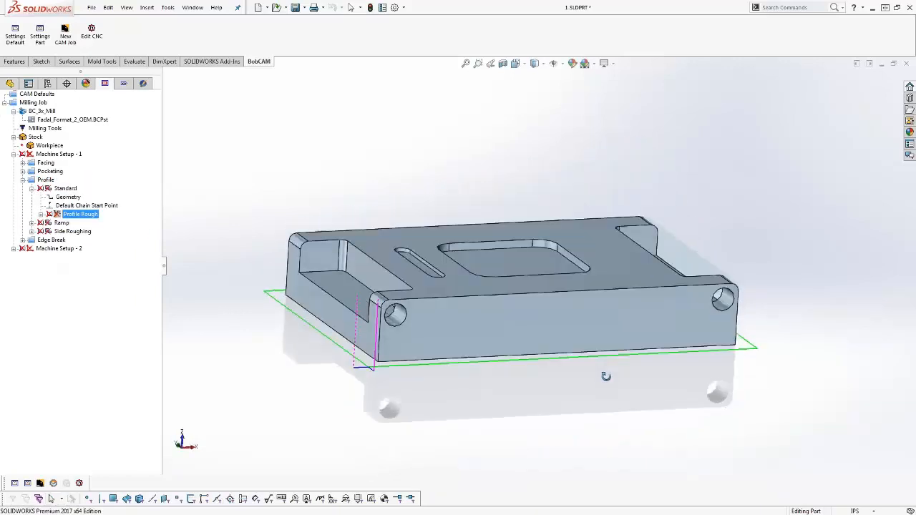
scroll(572, 372, "down", 2)
scroll(552, 361, "up", 4)
middle_click_drag(530, 366, 527, 383)
Backplot the Standard profile's Profile Rough toolpath through to its end with the tool shown shaded.
right_click(76, 215)
left_click(121, 234)
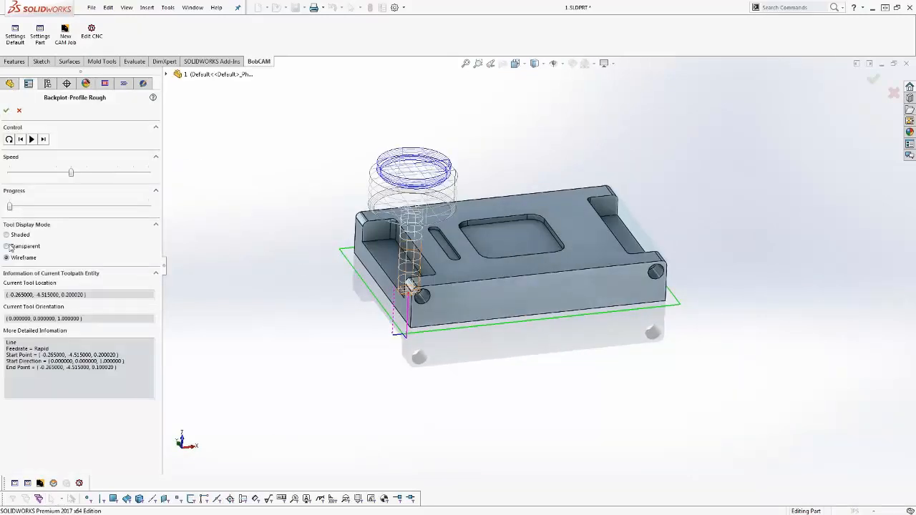
left_click(7, 235)
left_click_drag(13, 209, 148, 213)
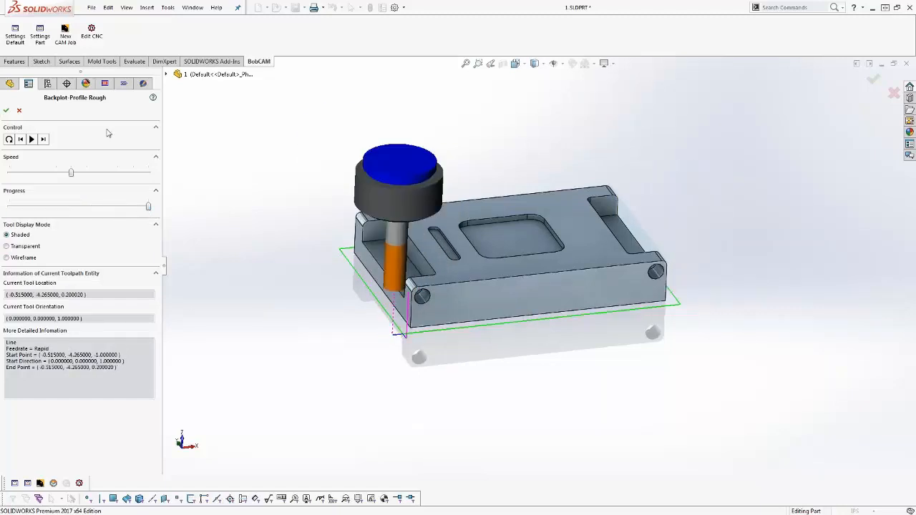
left_click(19, 110)
Examine the Ramp feature's Profile Rough toolpath up close inside the narrow slot.
left_click(48, 224)
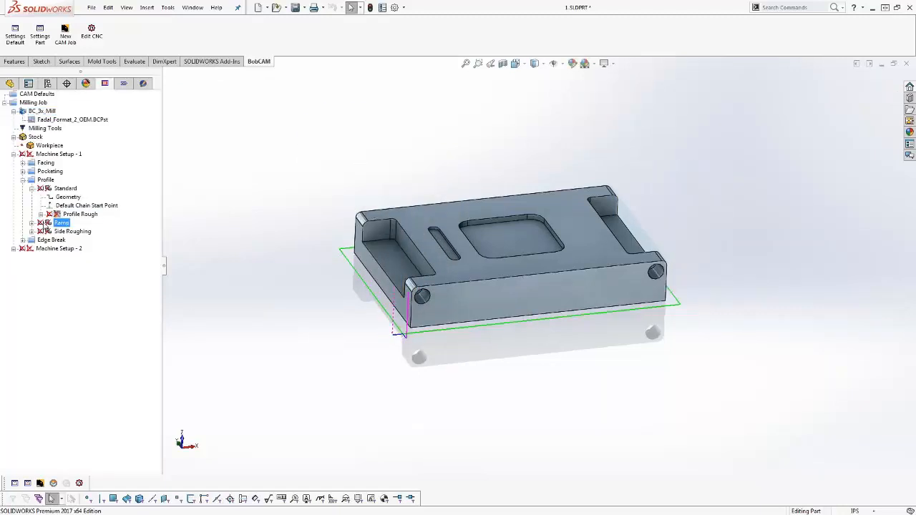
left_click(31, 223)
left_click(80, 248)
middle_click_drag(465, 309, 480, 252)
scroll(458, 250, "up", 5)
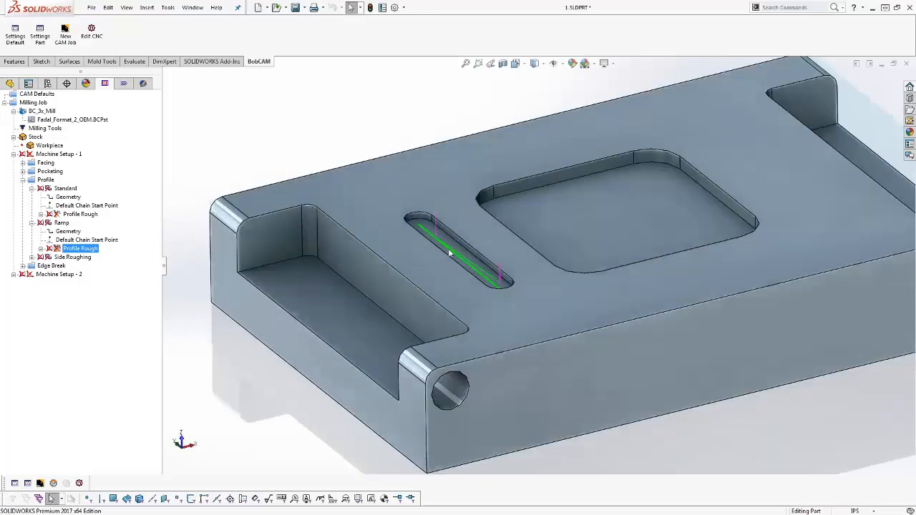
scroll(448, 248, "up", 5)
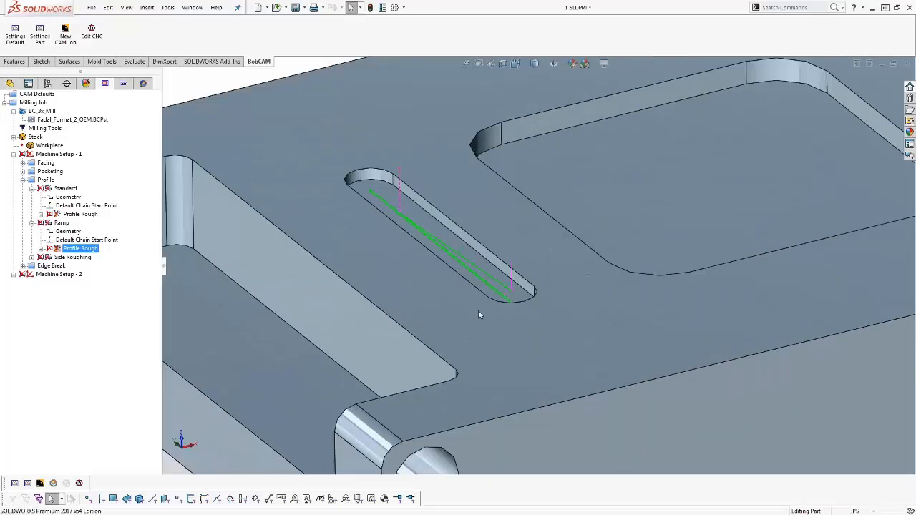
middle_click_drag(485, 313, 484, 316)
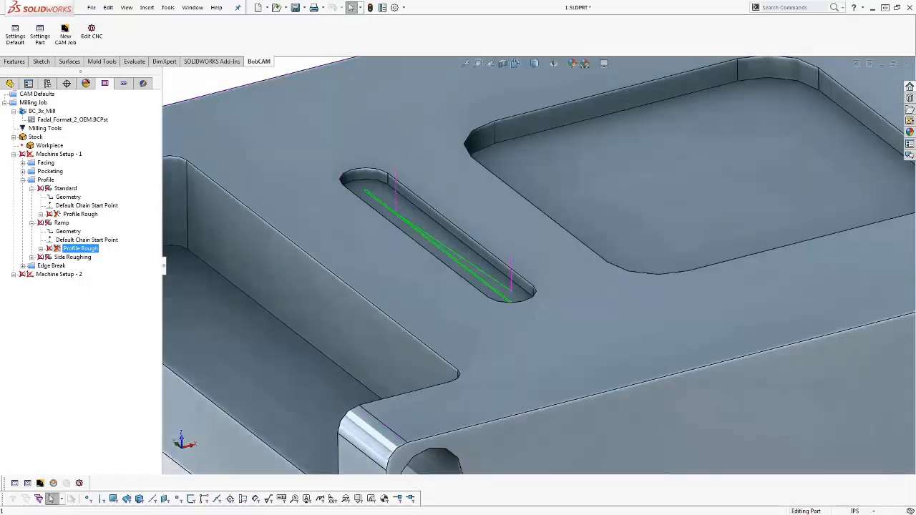
Backplot the Ramp feature's Profile Rough toolpath through the slot one move at a time.
right_click(73, 250)
left_click(98, 265)
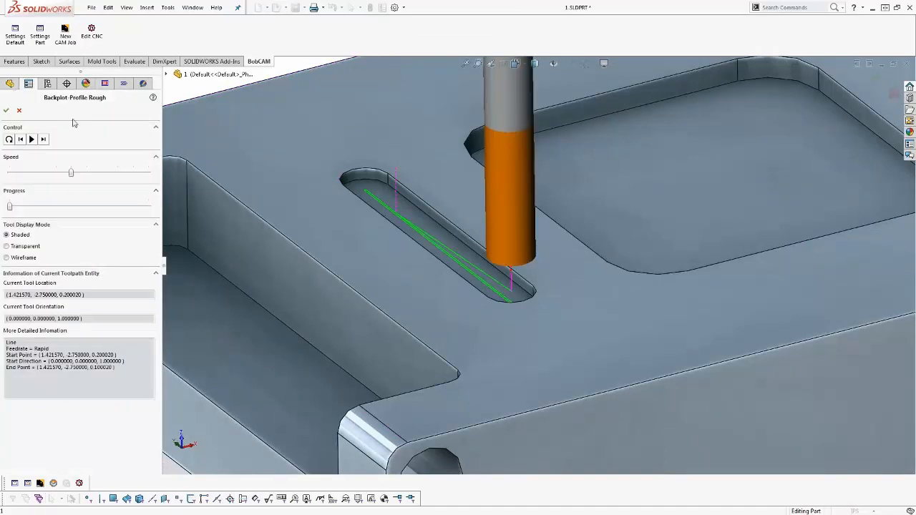
left_click(44, 140)
left_click(44, 140)
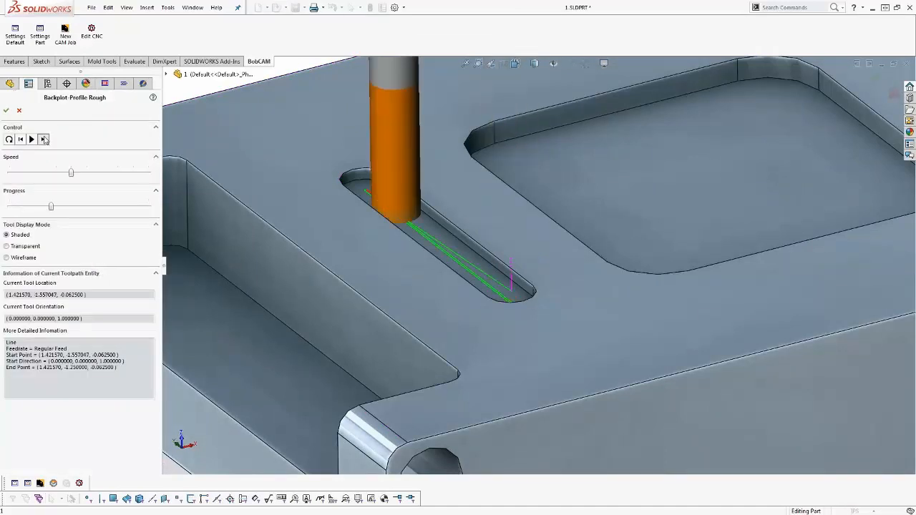
left_click(45, 139)
left_click(44, 140)
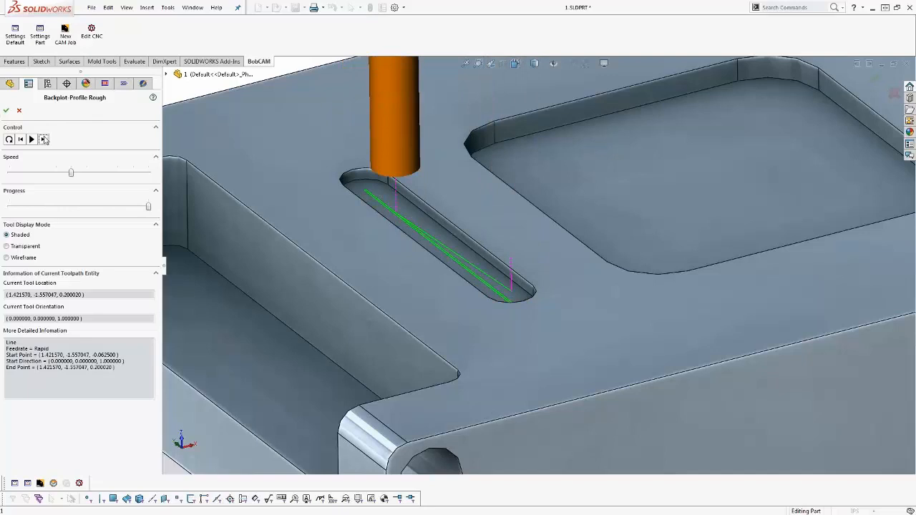
left_click(19, 110)
Set the Ramp feature's Profile Rough depth angle to 1 and compute its toolpath again.
left_click(59, 240)
left_click(61, 223)
right_click(60, 222)
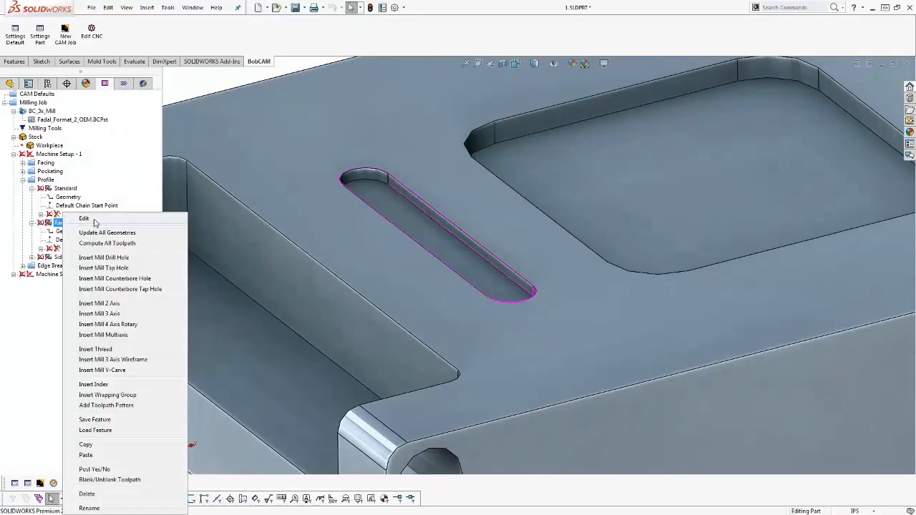
left_click(94, 224)
left_click(296, 171)
left_click(301, 179)
left_click_drag(628, 364, 556, 376)
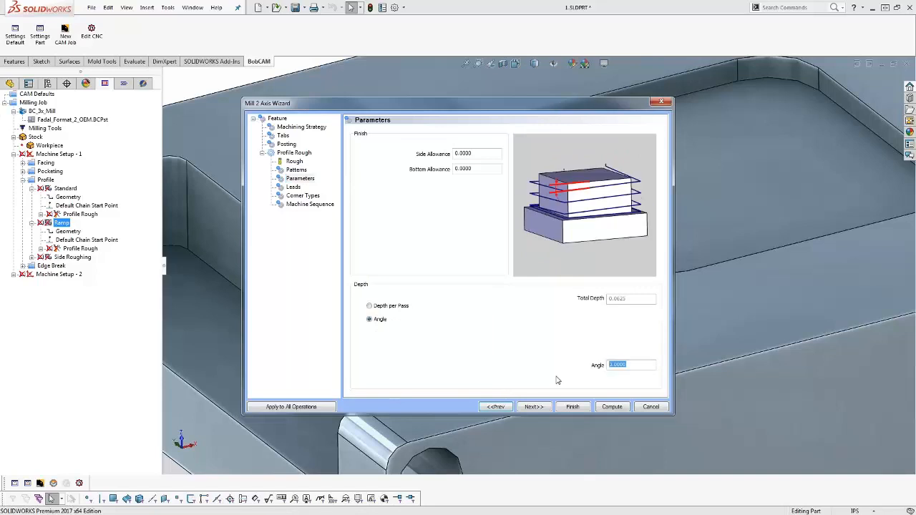
type("1")
left_click(611, 407)
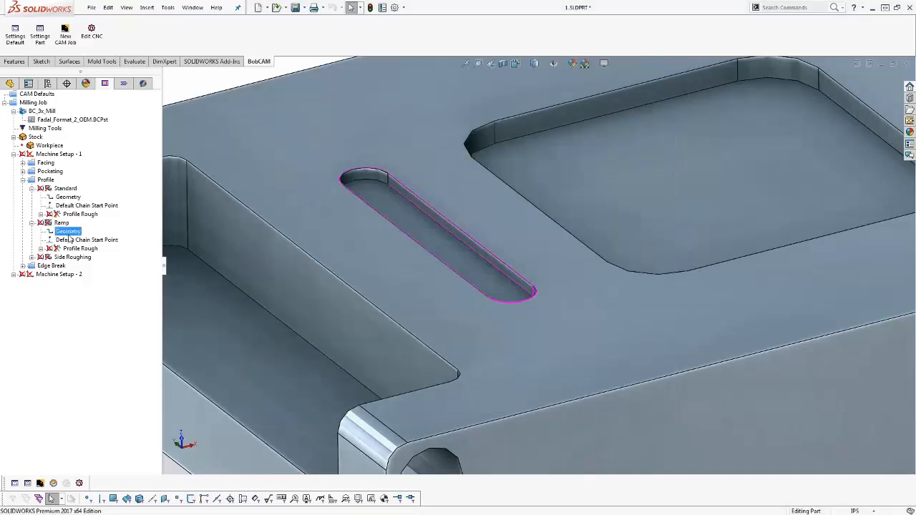
Examine the Ramp feature's recomputed Profile Rough toolpath and its geometry in the narrow slot.
left_click(75, 248)
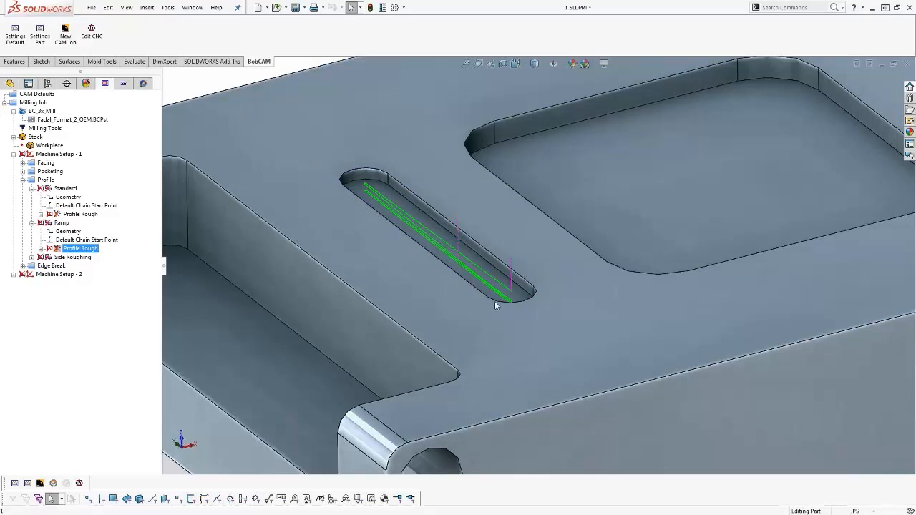
scroll(494, 300, "up", 5)
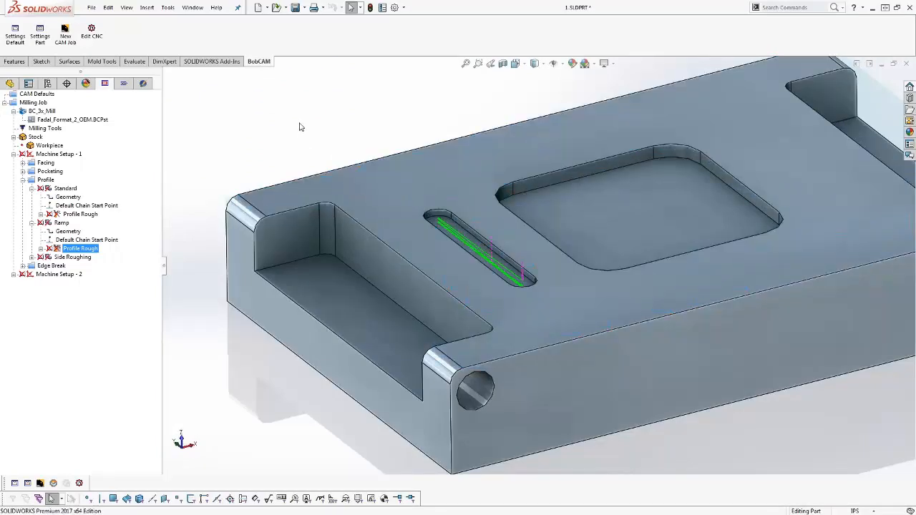
left_click(53, 266)
left_click(68, 232)
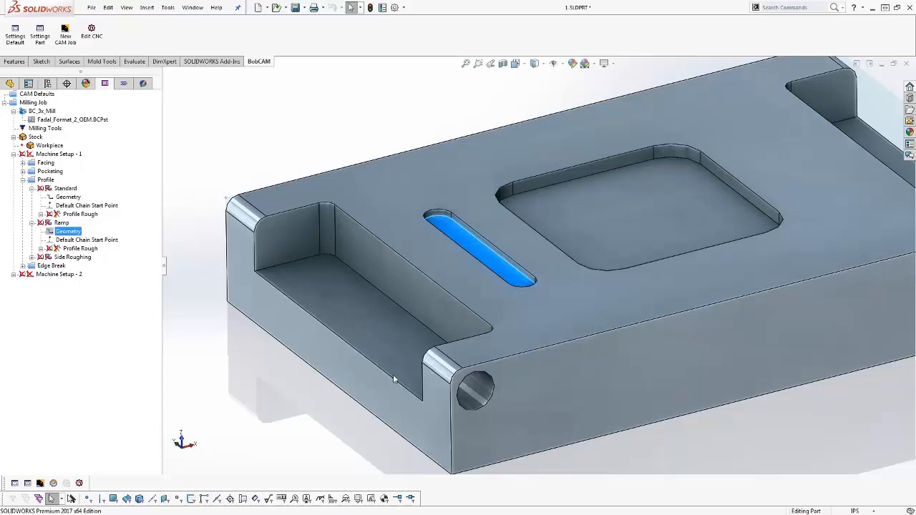
Examine the Side Roughing feature's Profile Rough toolpath across the recessed steps at both ends of the part.
left_click(32, 189)
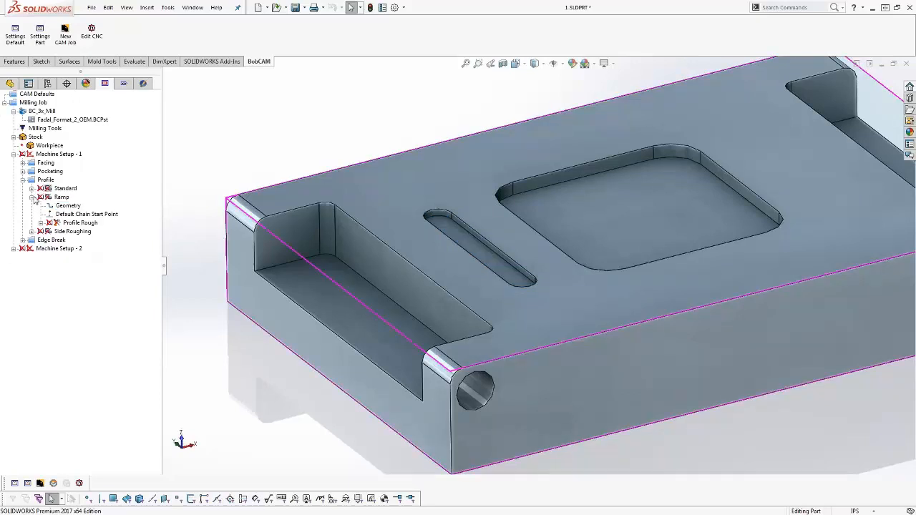
left_click(32, 197)
left_click(32, 206)
left_click(79, 231)
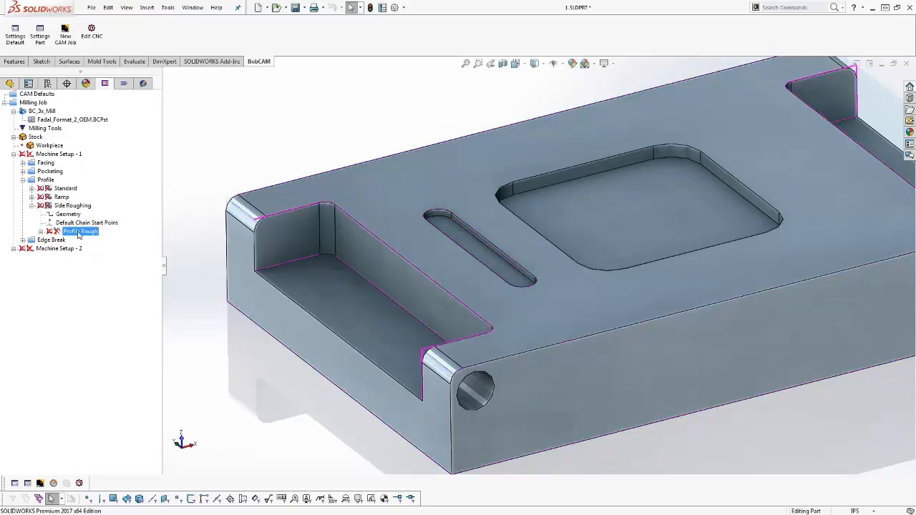
left_click(372, 295)
scroll(348, 280, "down", 2)
scroll(348, 280, "up", 8)
middle_click_drag(425, 319, 591, 370)
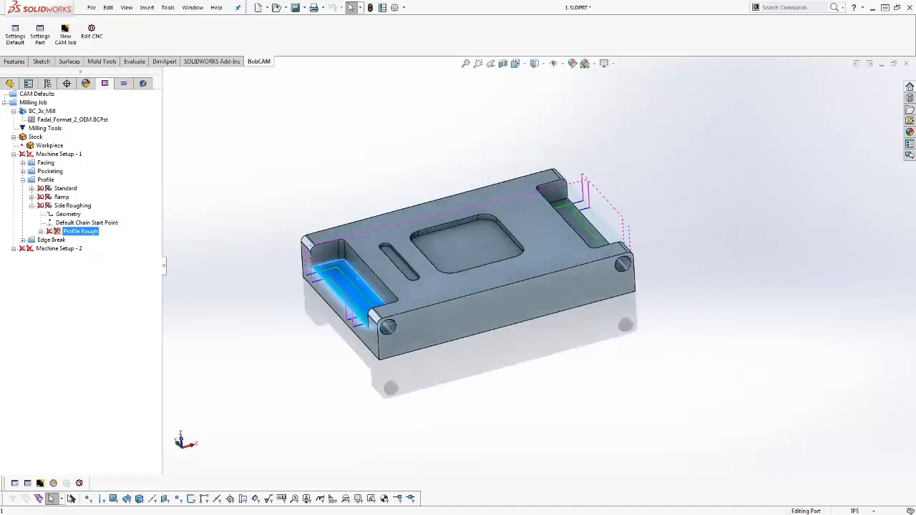
Backplot the Side Roughing feature's Profile Rough toolpath one move at a time through to its end.
right_click(77, 231)
left_click(102, 248)
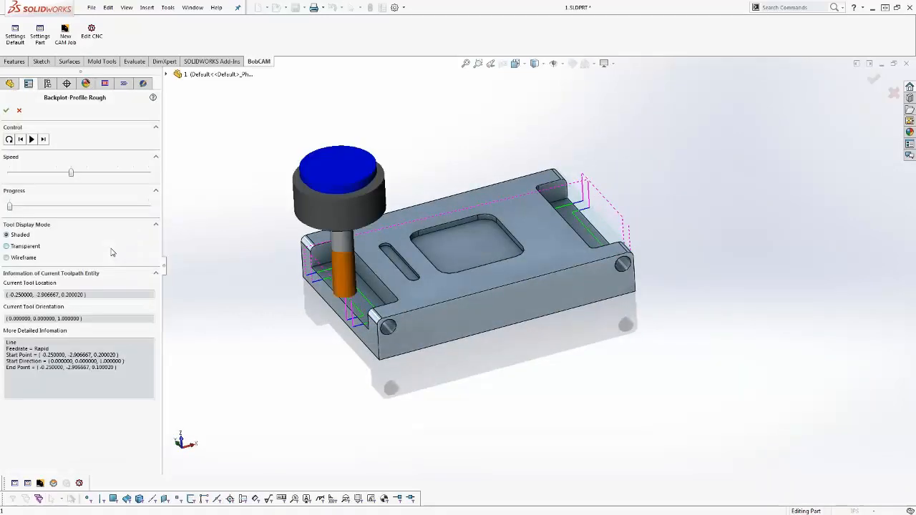
left_click(44, 139)
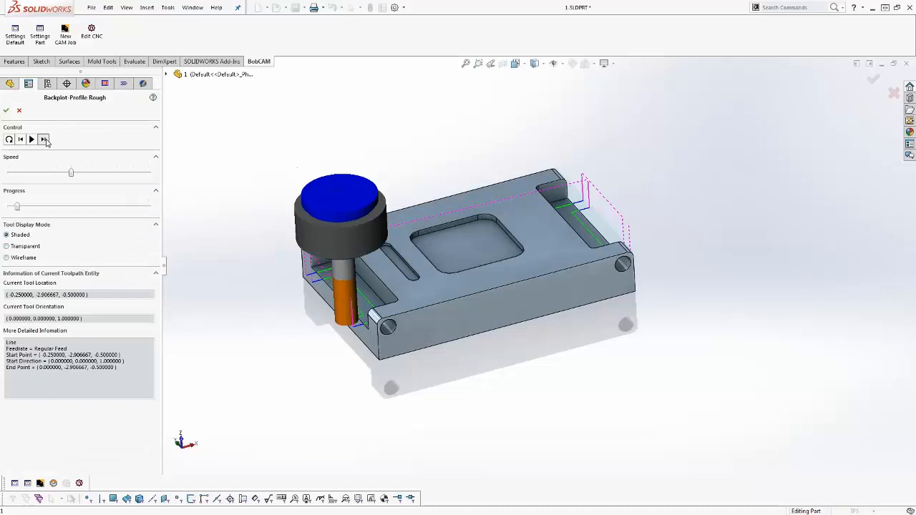
left_click(43, 139)
left_click(43, 139)
left_click(44, 139)
left_click(44, 139)
left_click(43, 139)
left_click(45, 140)
left_click(45, 140)
left_click(45, 140)
left_click(45, 140)
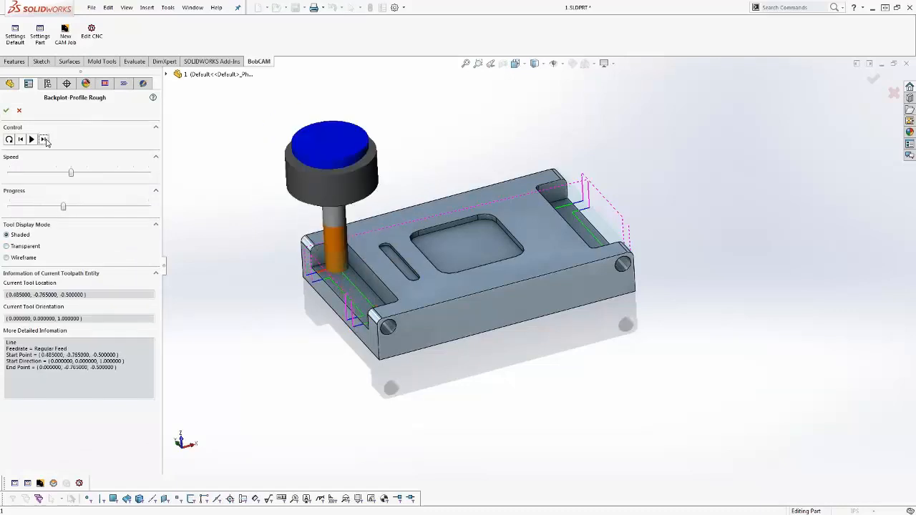
left_click(46, 140)
left_click(45, 140)
left_click(45, 140)
left_click(45, 140)
left_click(43, 140)
left_click(43, 139)
left_click(44, 139)
left_click(44, 140)
left_click(43, 139)
left_click(44, 139)
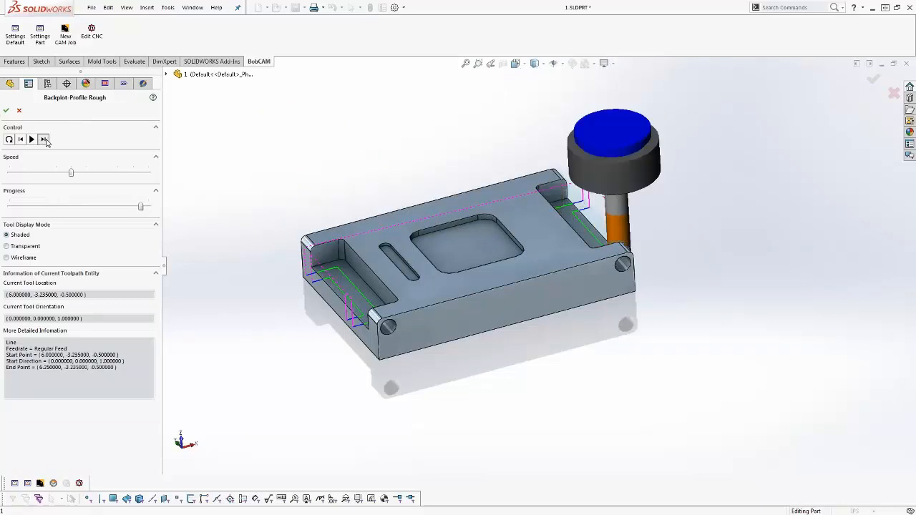
left_click(44, 139)
left_click(44, 140)
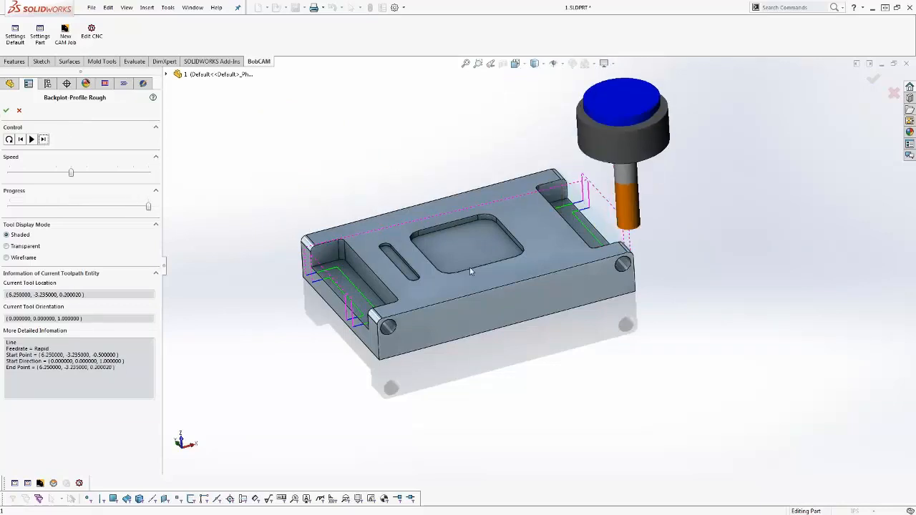
scroll(438, 204, "up", 2)
left_click(20, 110)
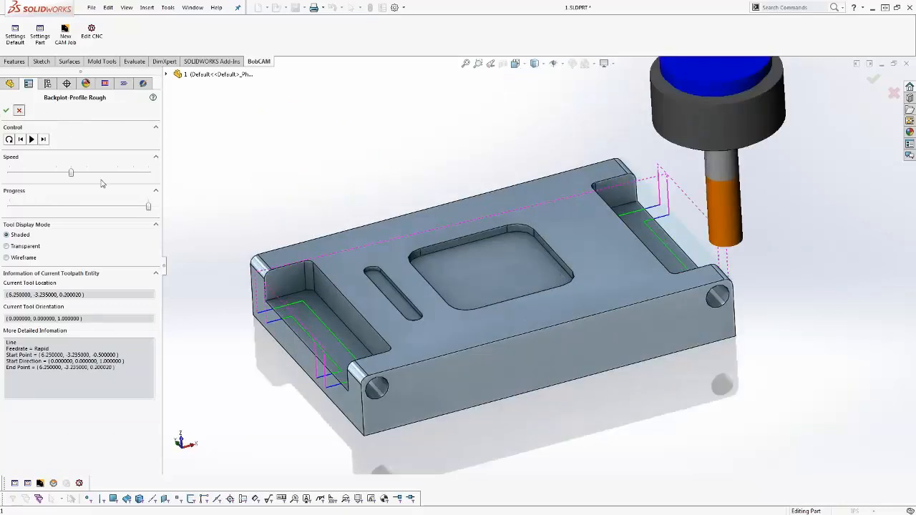
Examine the Chamfer feature's Chamfer Mill toolpath around the upper edge of the square pocket.
left_click(32, 205)
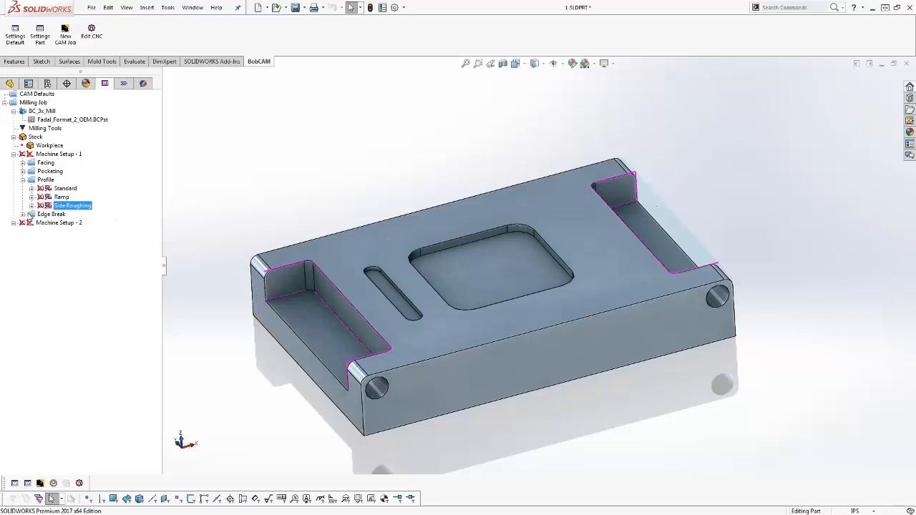
left_click(22, 214)
left_click(31, 223)
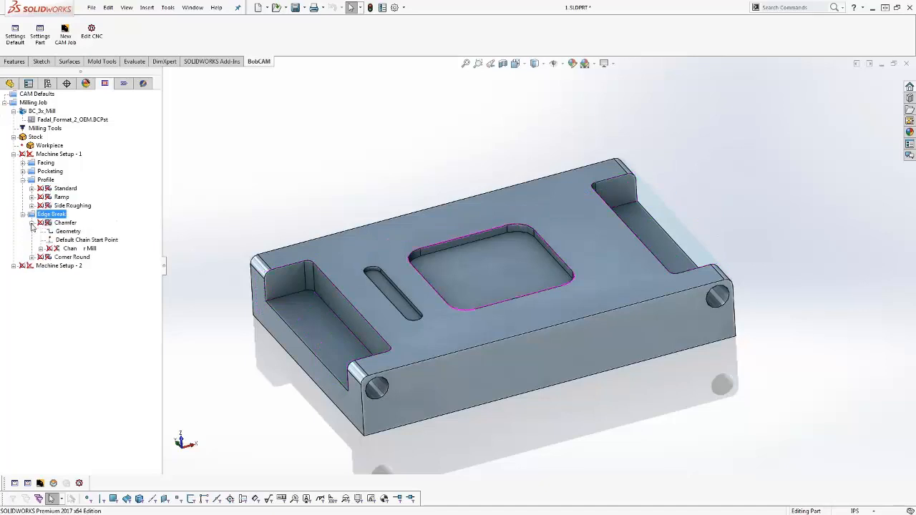
left_click(81, 248)
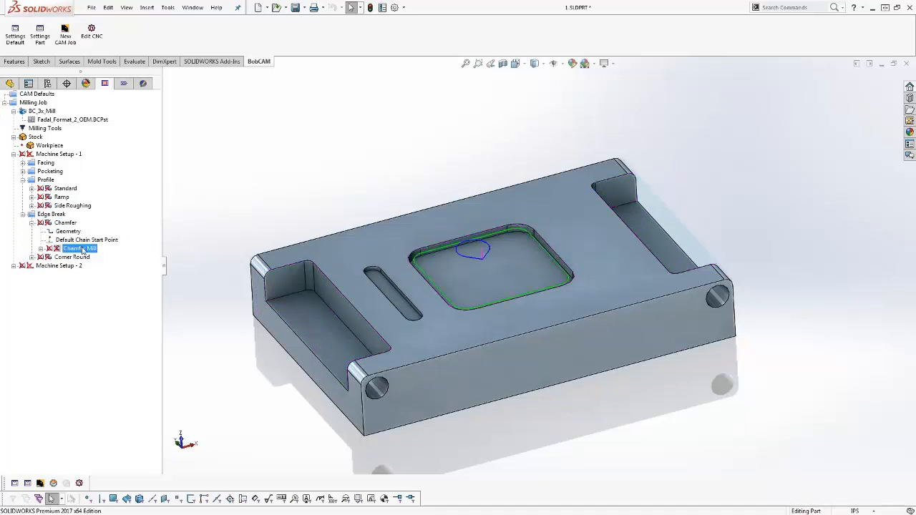
scroll(374, 210, "down", 2)
scroll(371, 213, "up", 5)
middle_click_drag(649, 359, 554, 334, "ctrl")
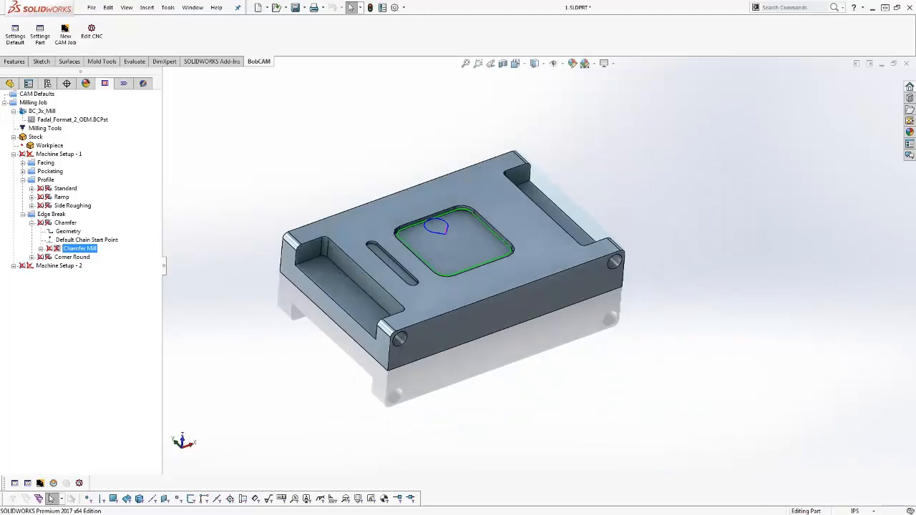
Backplot the Chamfer Mill toolpath around the square pocket's edge.
right_click(85, 253)
left_click(107, 266)
left_click(43, 141)
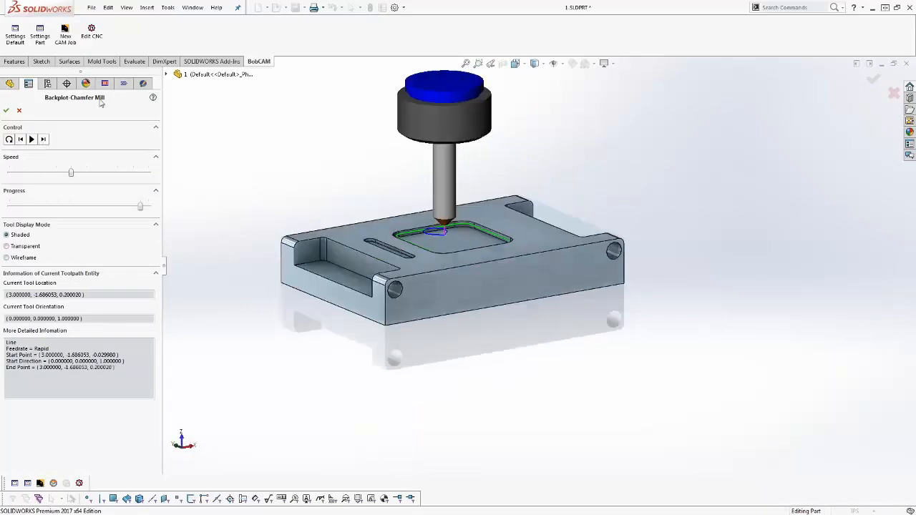
left_click(6, 110)
Start a backplot of the Corner Round feature's Corner Rounding toolpath and view the part from the front.
left_click(45, 180)
left_click(29, 266)
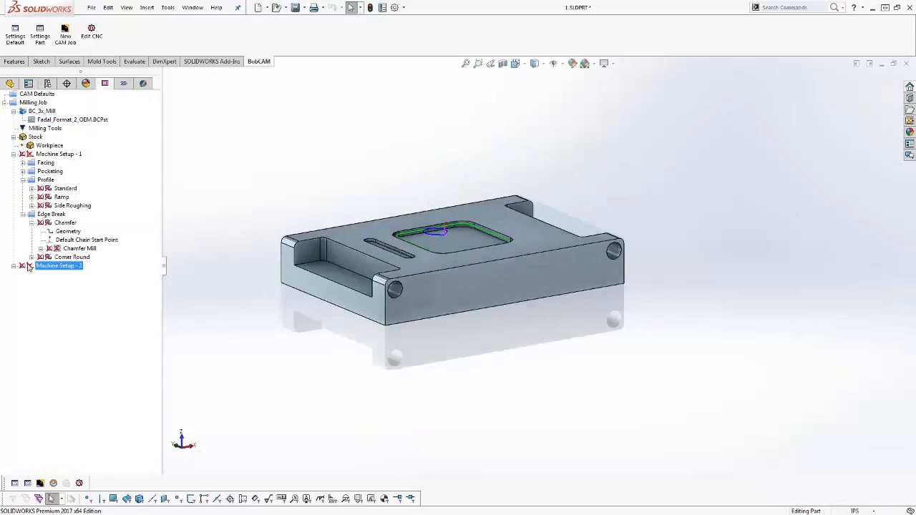
left_click(31, 256)
left_click(86, 284)
right_click(90, 285)
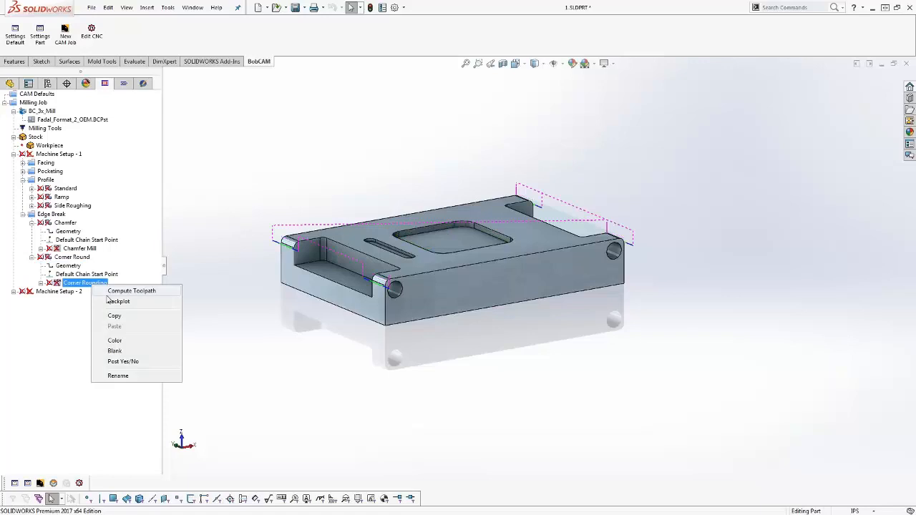
left_click(145, 304)
middle_click_drag(436, 319, 433, 289)
key("space")
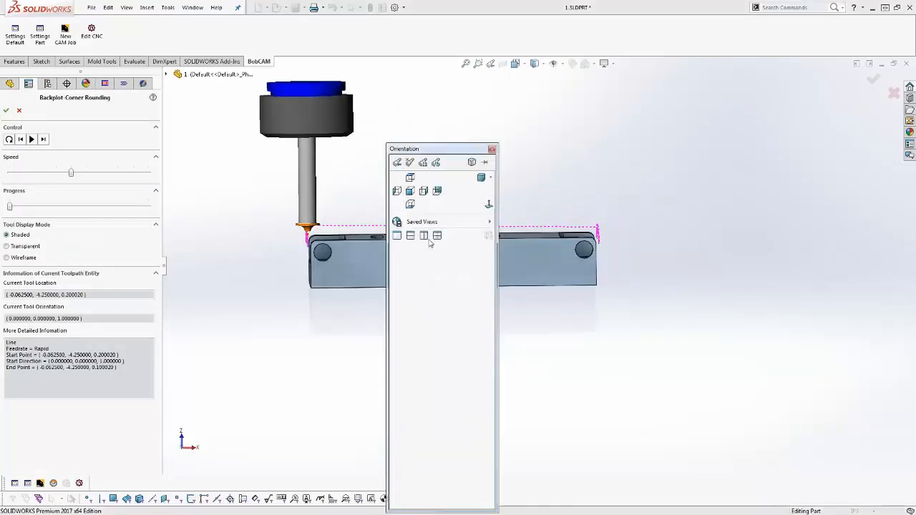
left_click(410, 191)
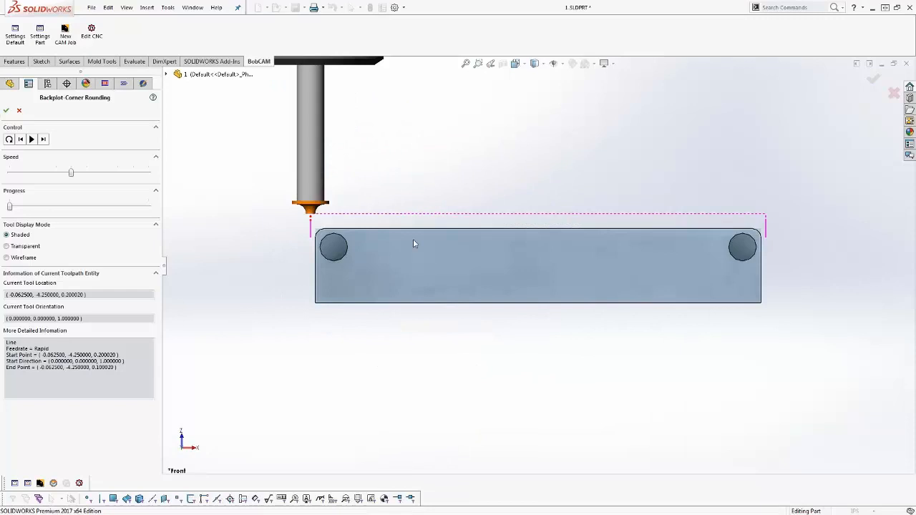
Backplot the Corner Rounding toolpath along the rounded top edges one move at a time to its end.
left_click(44, 140)
left_click(44, 140)
left_click(44, 141)
left_click(43, 140)
left_click(44, 140)
left_click(44, 141)
left_click(43, 140)
left_click(43, 140)
left_click(44, 139)
left_click(44, 139)
left_click(43, 140)
left_click(44, 139)
left_click(44, 139)
left_click(44, 140)
left_click(43, 139)
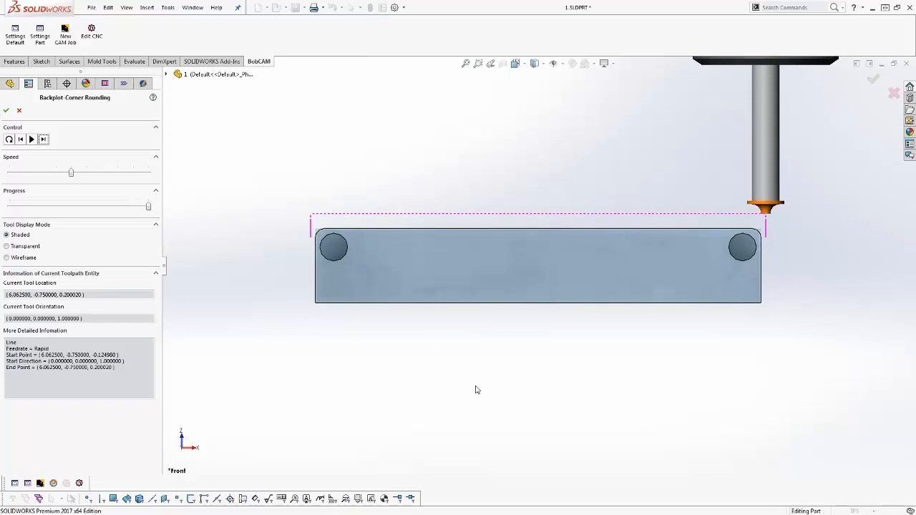
middle_click_drag(480, 374, 503, 429)
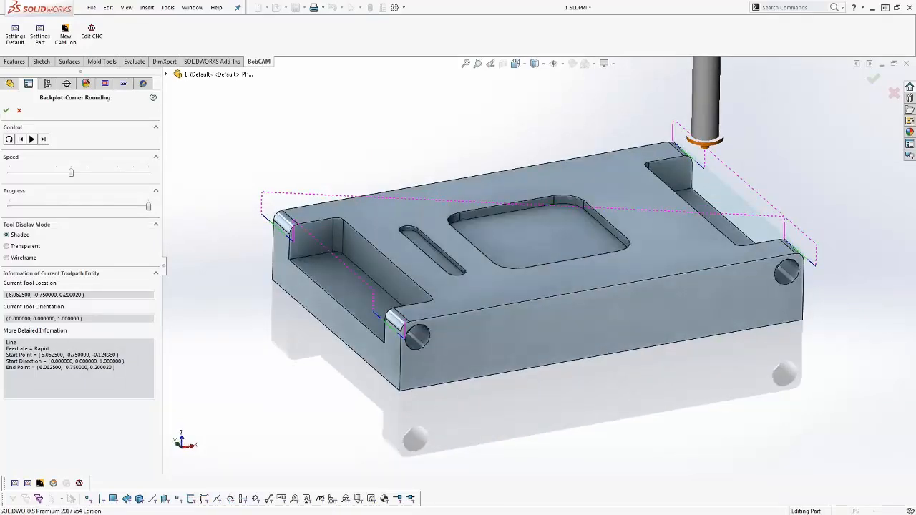
left_click(17, 111)
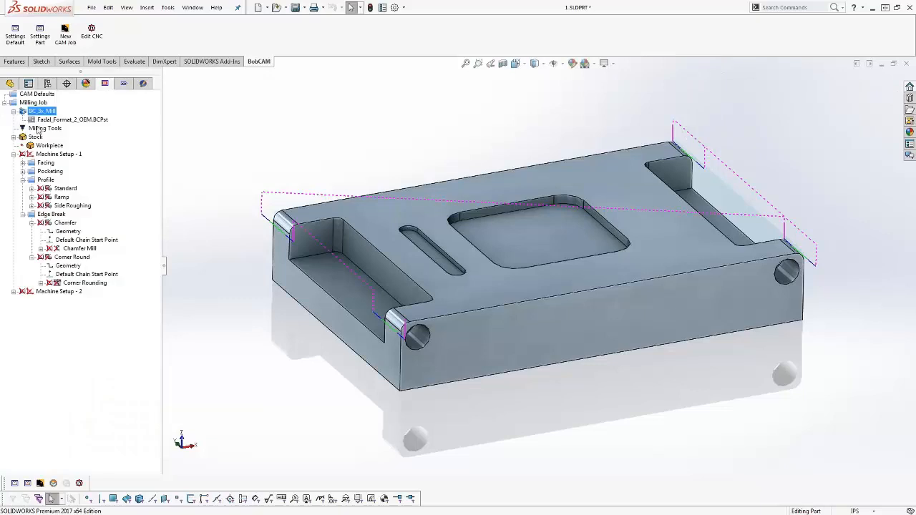
Examine the origin and part orientation of Machine Setup - 2 with the two through holes facing up.
left_click(13, 156)
left_click(14, 154)
left_click(59, 163)
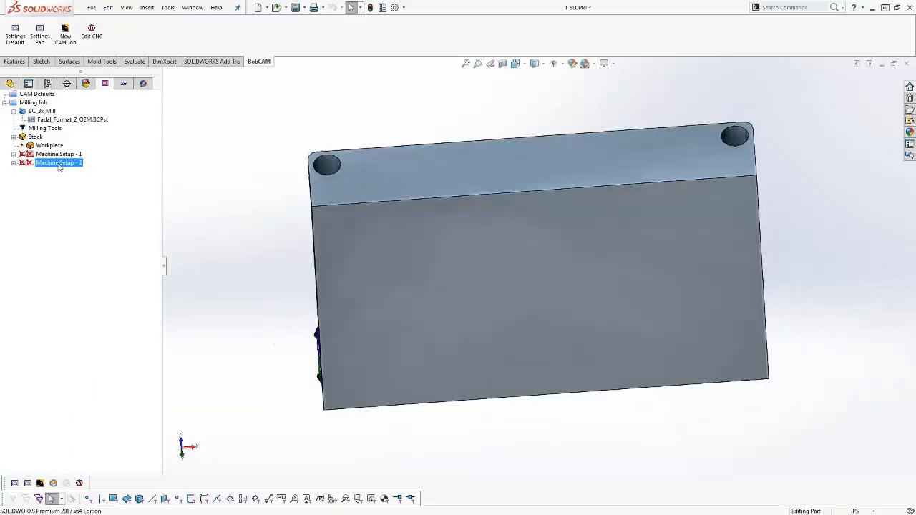
middle_click_drag(412, 296, 236, 247)
middle_click_drag(527, 272, 527, 344)
scroll(527, 343, "down", 2)
scroll(550, 275, "up", 4)
middle_click_drag(550, 277, 505, 349, "ctrl")
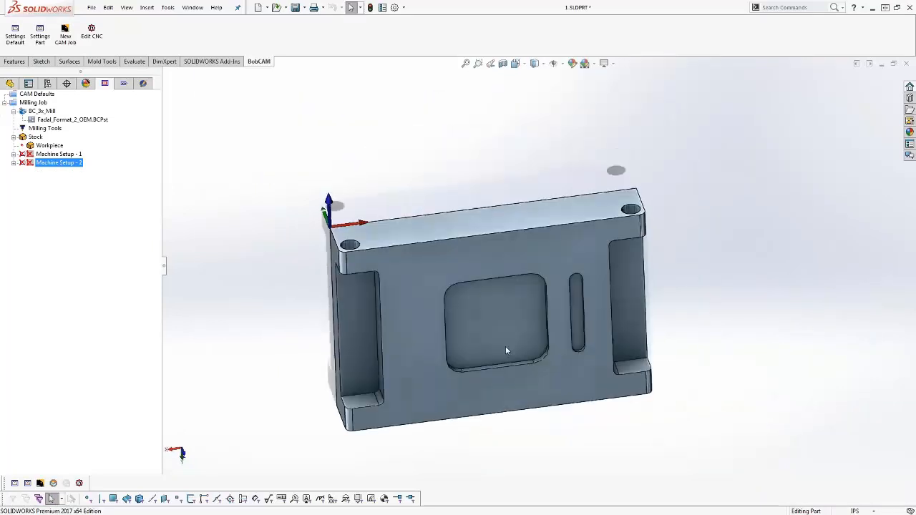
Backplot the Center Drill operation of the 0.3750 through-hole feature over both holes one move at a time.
left_click(14, 163)
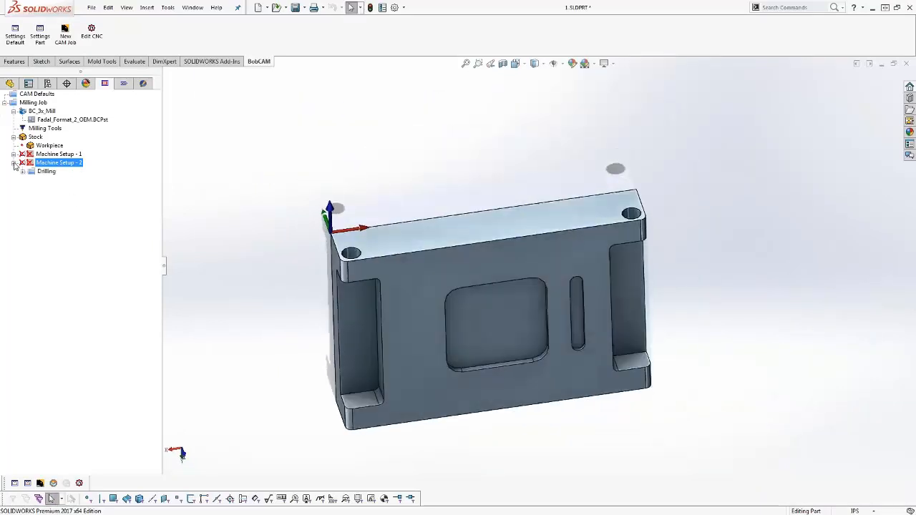
left_click(23, 171)
left_click(31, 180)
left_click(74, 198)
right_click(74, 199)
left_click(108, 211)
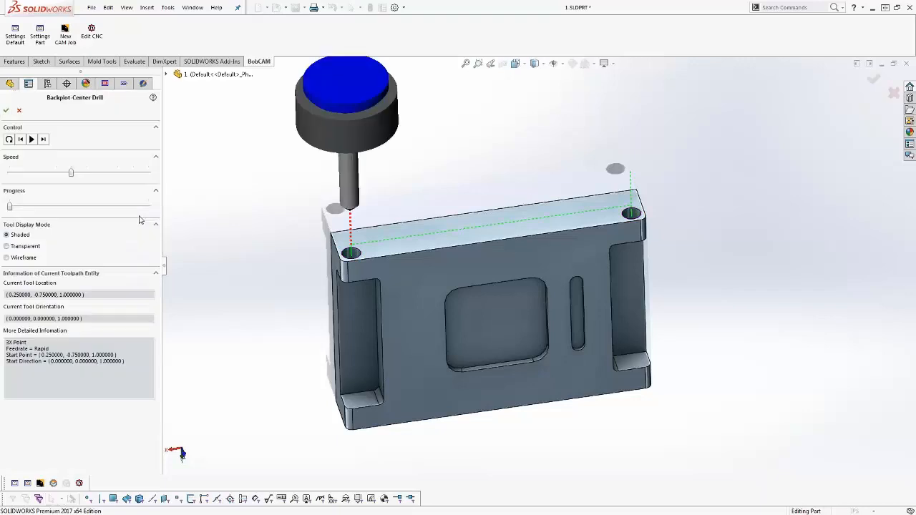
middle_click_drag(551, 375, 550, 336)
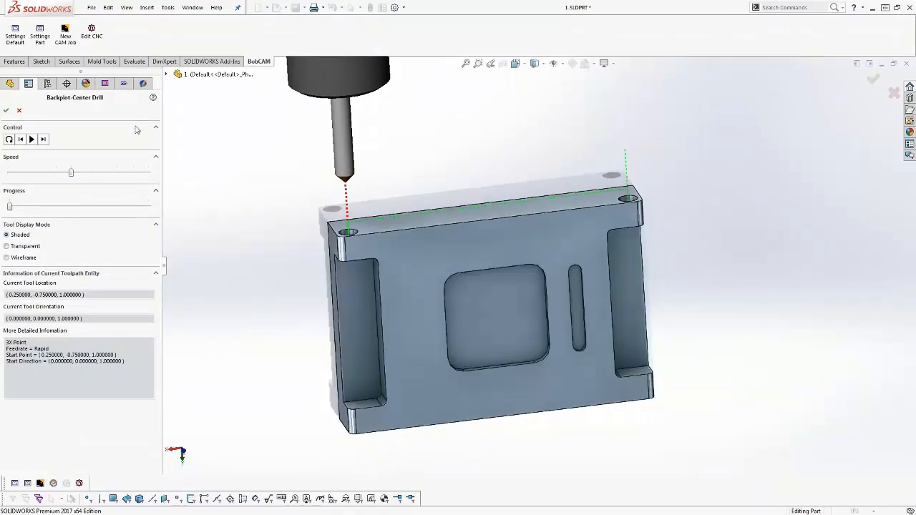
left_click(44, 140)
left_click(44, 140)
left_click(44, 141)
left_click(44, 140)
left_click(45, 140)
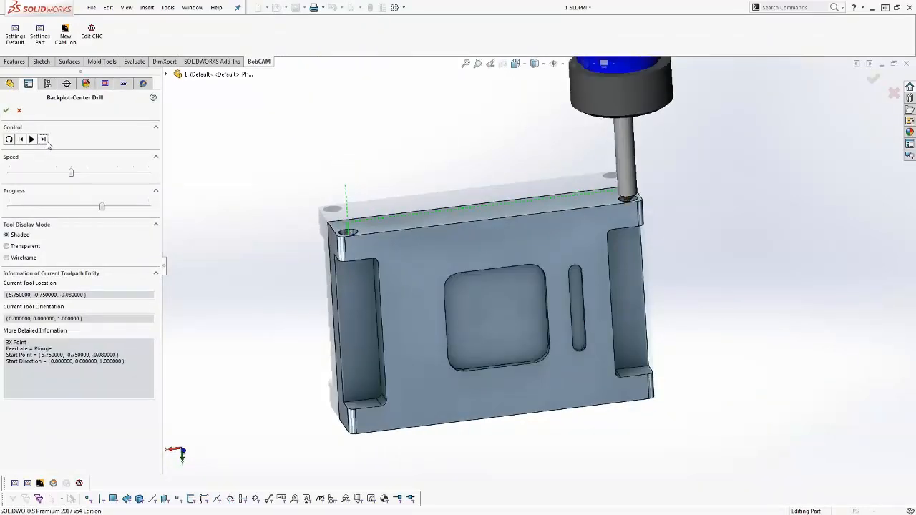
left_click(19, 110)
Backplot the Drill operation of the 0.3750 through-hole feature over both holes one move at a time.
left_click(68, 205)
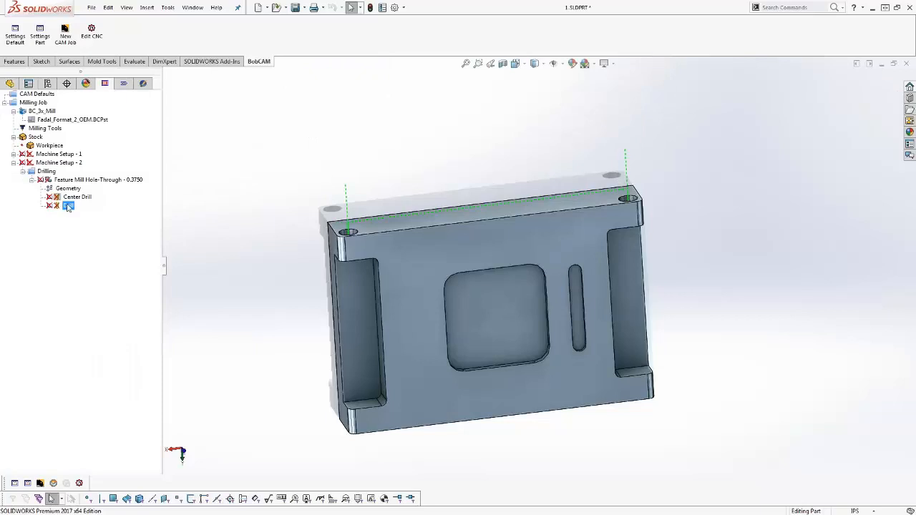
right_click(68, 206)
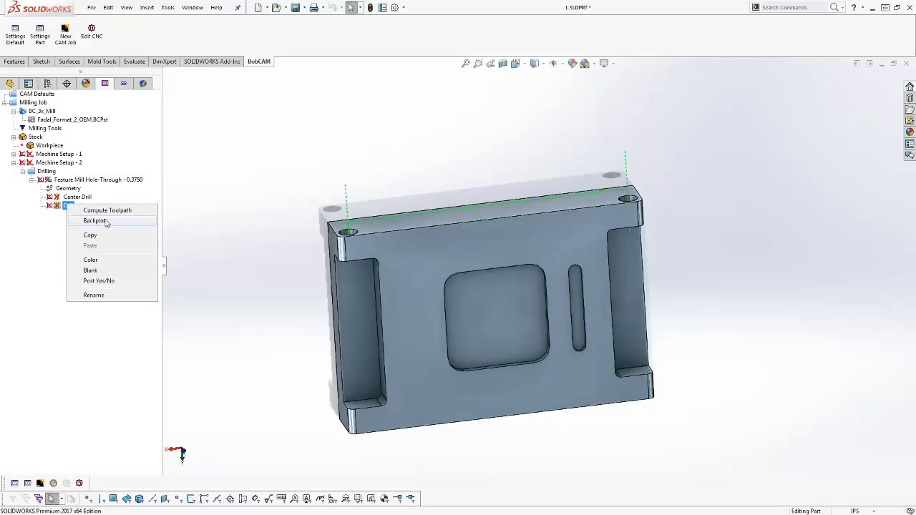
left_click(96, 221)
left_click(44, 140)
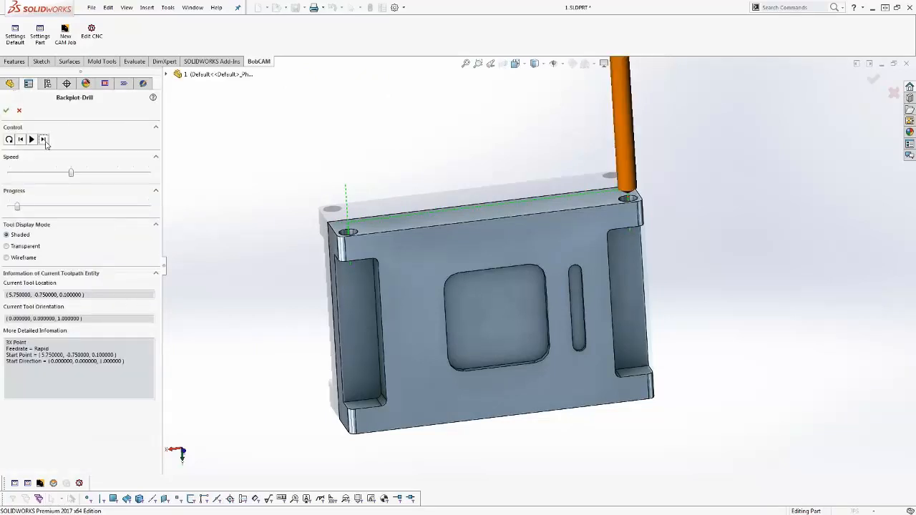
left_click(43, 140)
left_click(45, 141)
left_click(45, 141)
left_click(45, 141)
left_click(45, 141)
left_click(45, 141)
left_click(45, 141)
left_click(43, 139)
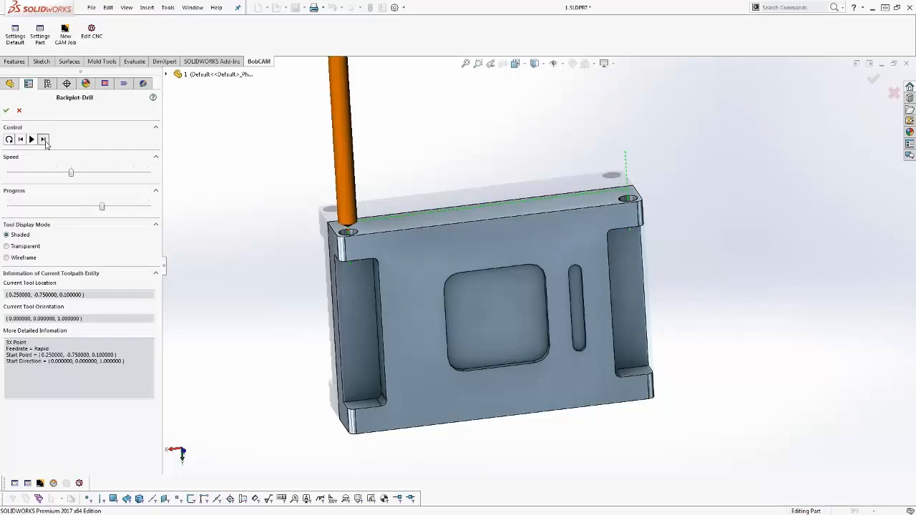
left_click(43, 140)
left_click(44, 139)
left_click(44, 140)
left_click(43, 140)
left_click(6, 110)
Collapse Machine Setup - 2 and list the Pocketing features of Machine Setup - 1.
left_click(45, 179)
left_click(31, 179)
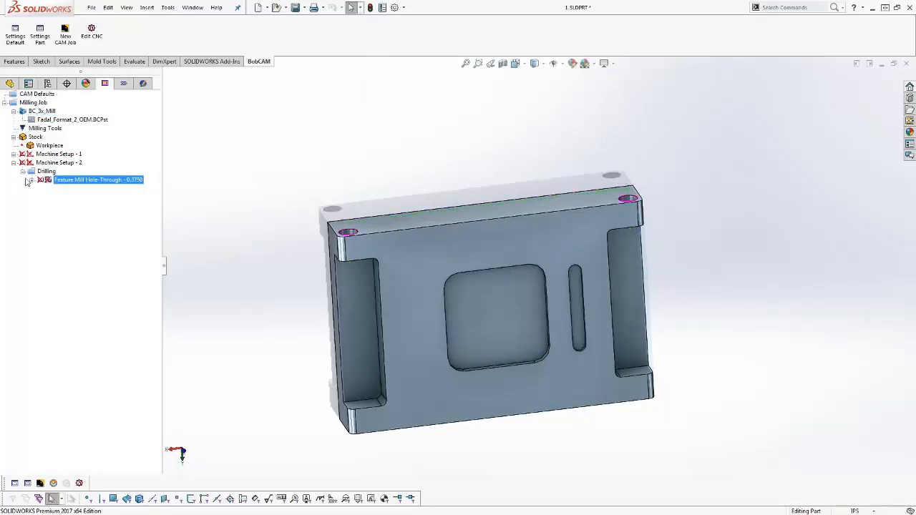
left_click(58, 162)
left_click(14, 163)
left_click(14, 154)
left_click(30, 163)
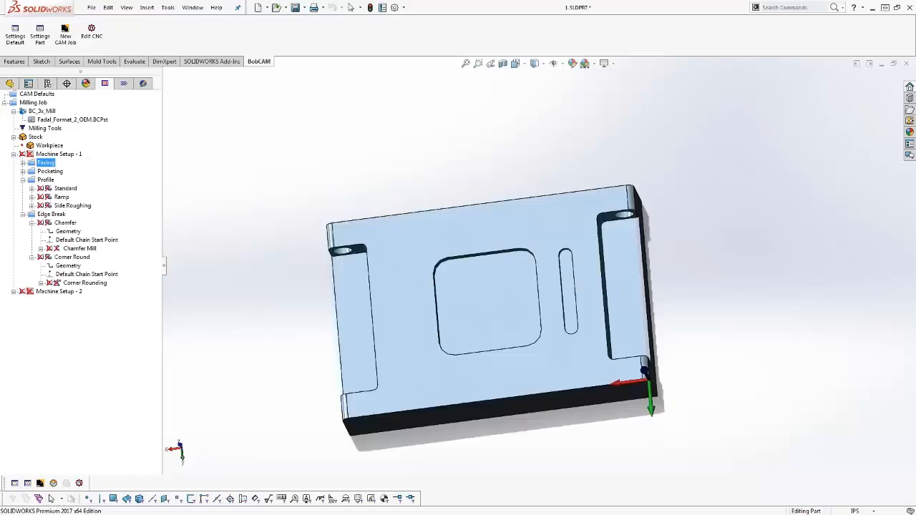
left_click(42, 171)
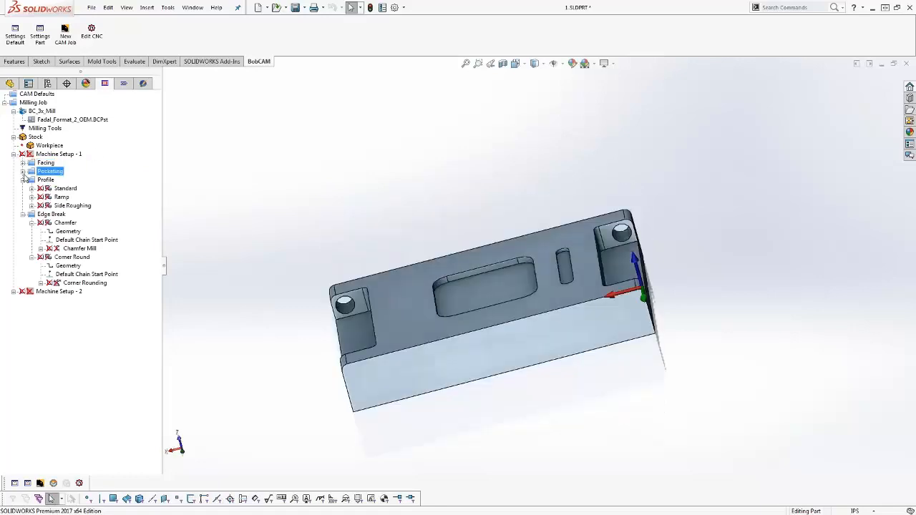
left_click(22, 171)
left_click(71, 179)
left_click(73, 188)
Move the square pocket closer to the narrow slot by reducing its sketch position dimension, and accept auto-updating the CAM Tree.
middle_click_drag(457, 365, 523, 415)
left_click(509, 295)
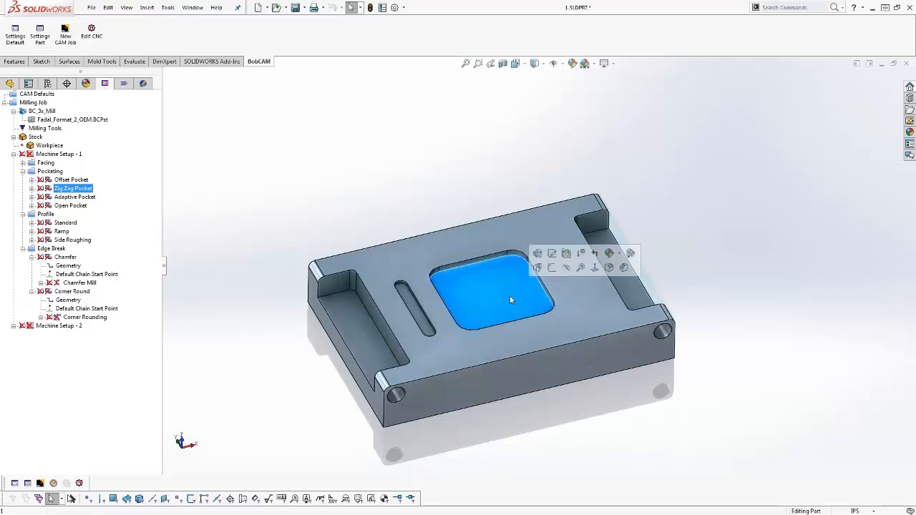
left_click(552, 253)
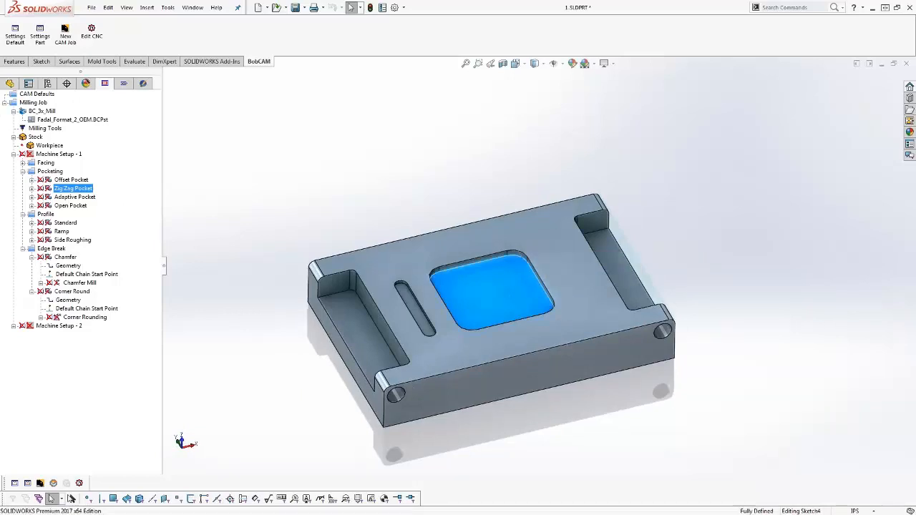
double_click(466, 409)
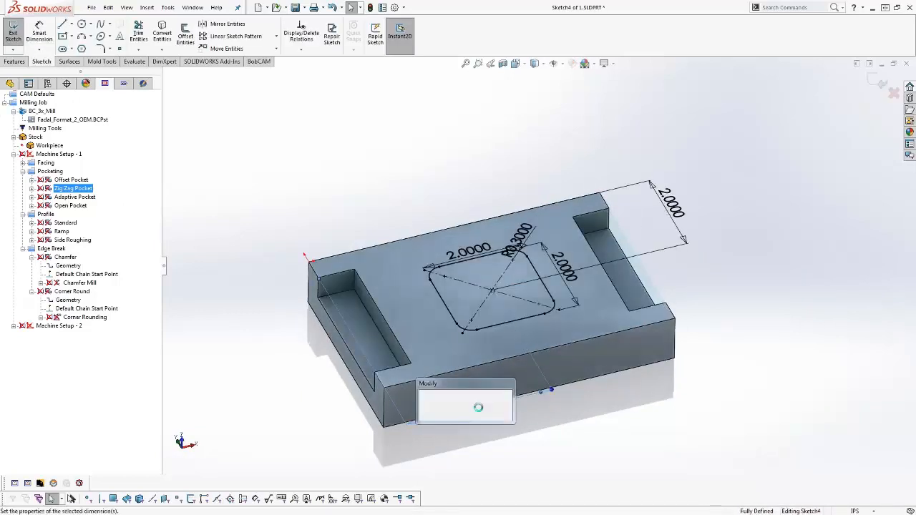
left_click(508, 429)
left_click(507, 430)
left_click(507, 430)
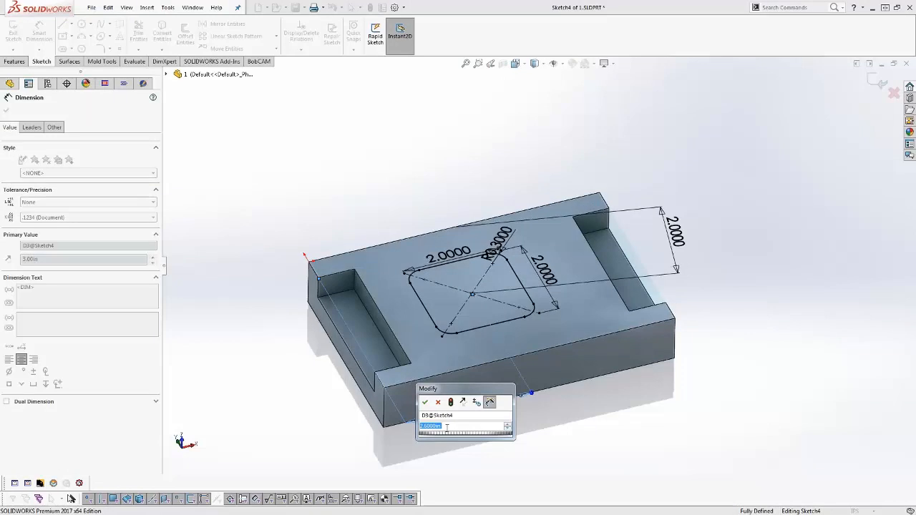
left_click(425, 402)
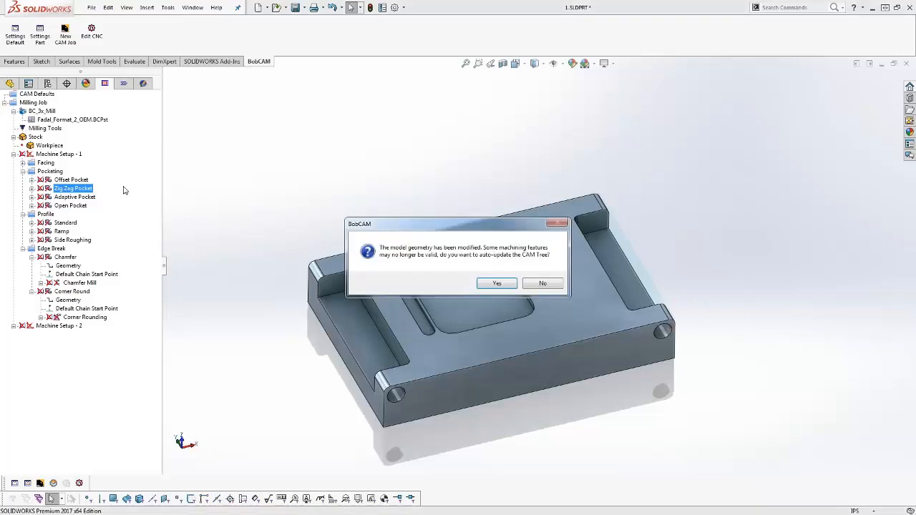
left_click_drag(482, 225, 472, 191)
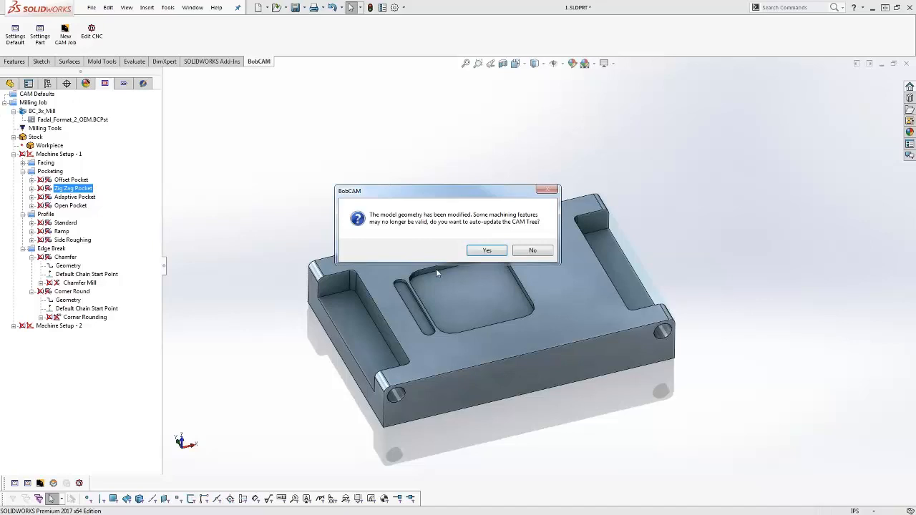
left_click(487, 252)
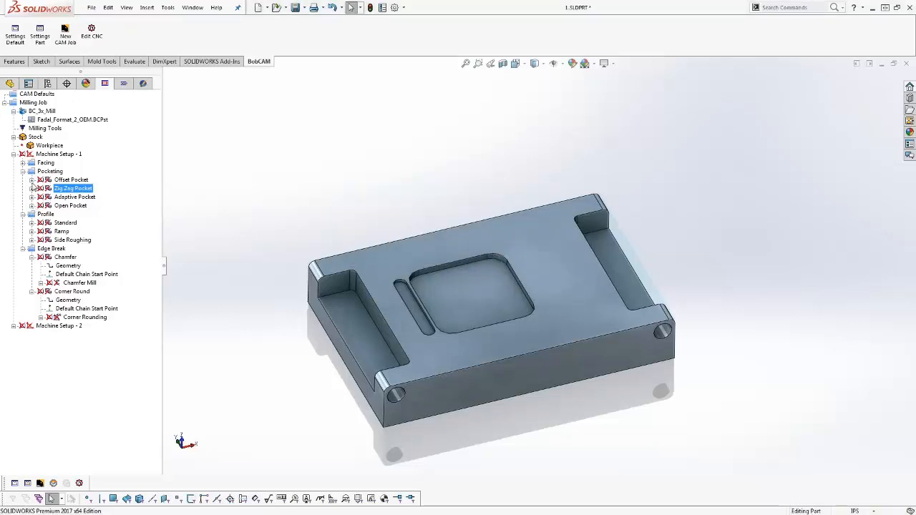
Recompute the Offset Pocket feature's toolpath for the moved square pocket.
left_click(31, 179)
left_click(68, 189)
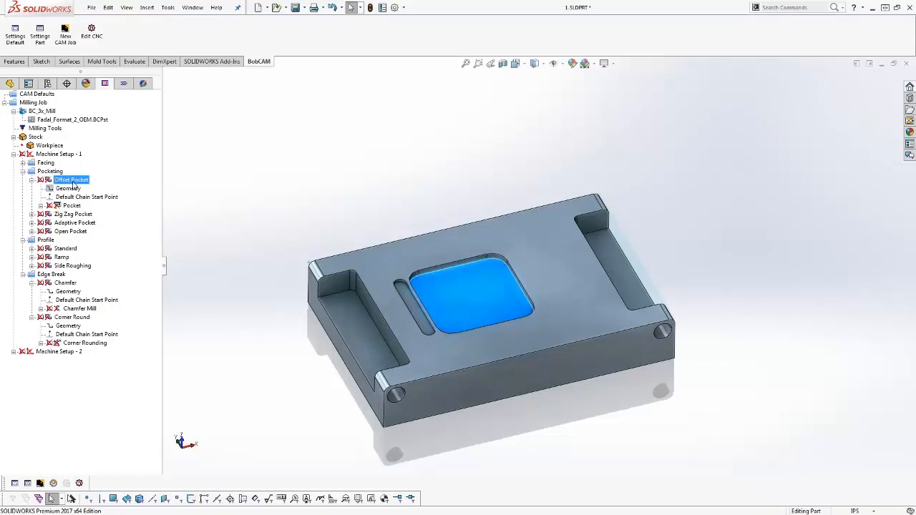
left_click(71, 205)
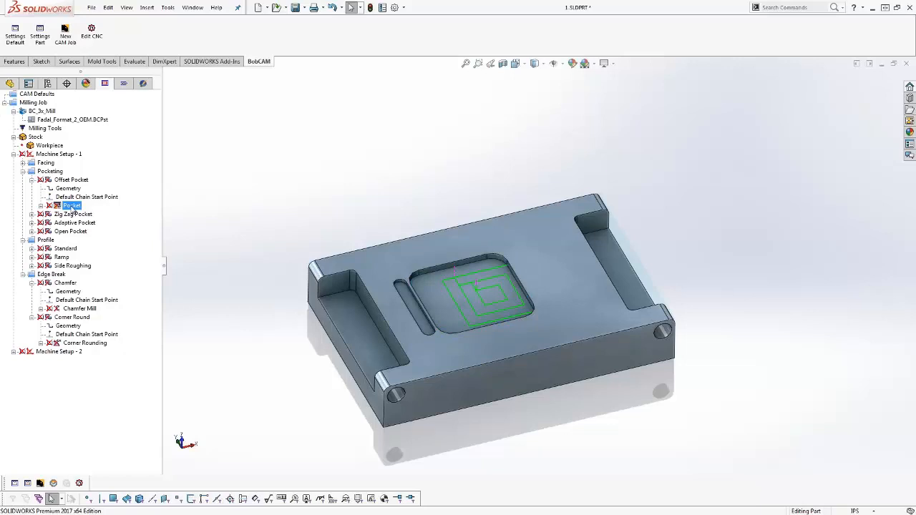
right_click(72, 207)
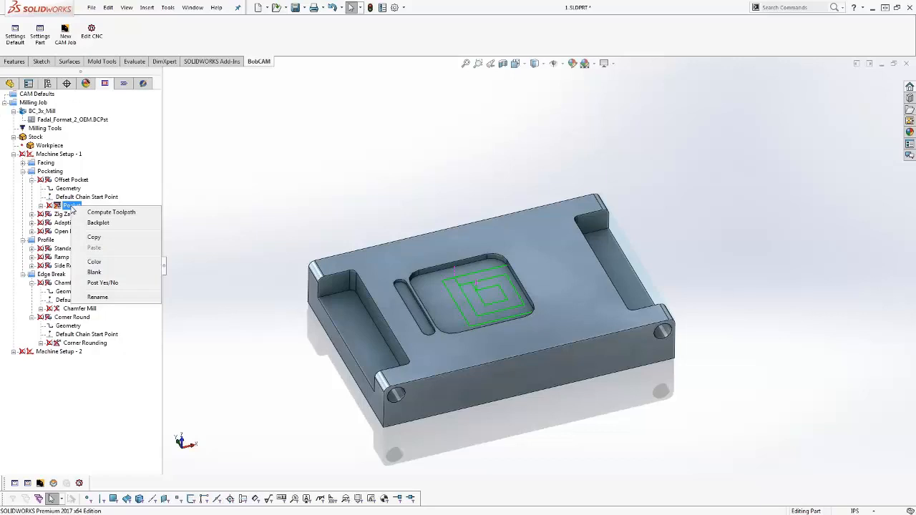
left_click(117, 213)
Recompute the Zig Zag Pocket feature's toolpath to match the modified geometry.
left_click(71, 214)
left_click(32, 214)
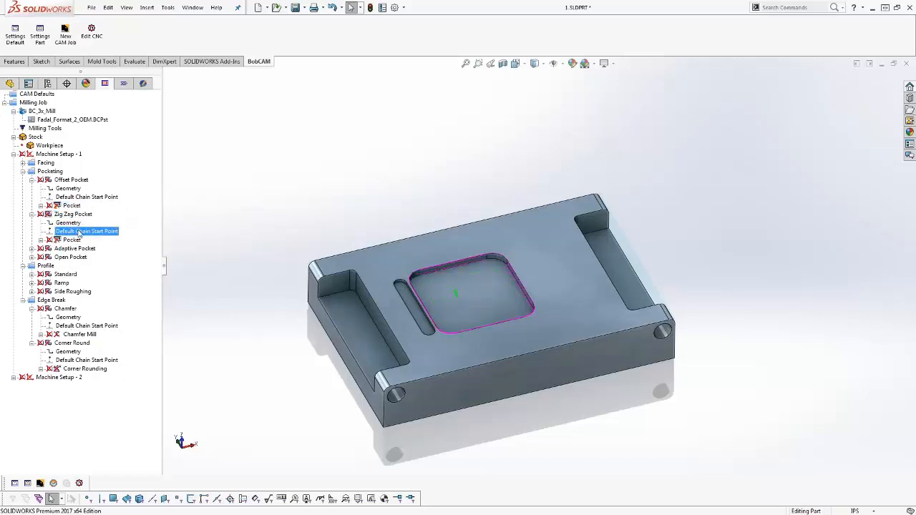
right_click(72, 239)
left_click(112, 244)
Recompute the Adaptive Pocket feature's toolpath to match the modified geometry.
left_click(32, 248)
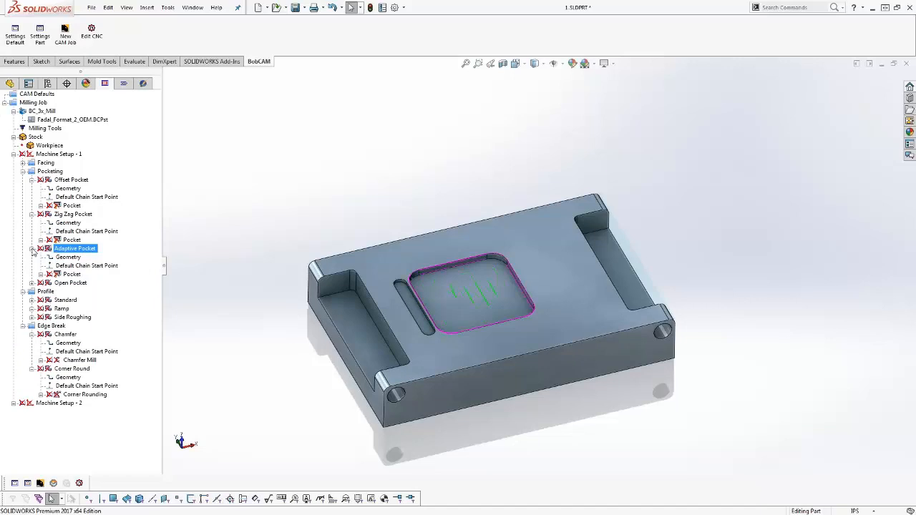
left_click(71, 274)
right_click(75, 278)
left_click(110, 281)
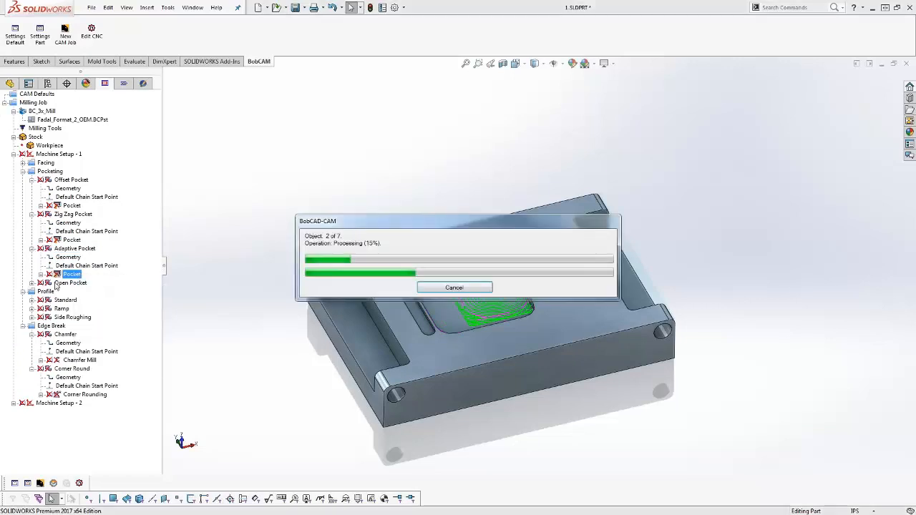
Recompute the Open Pocket feature's toolpath for the two open end pockets.
left_click(66, 300)
left_click(70, 282)
left_click(32, 283)
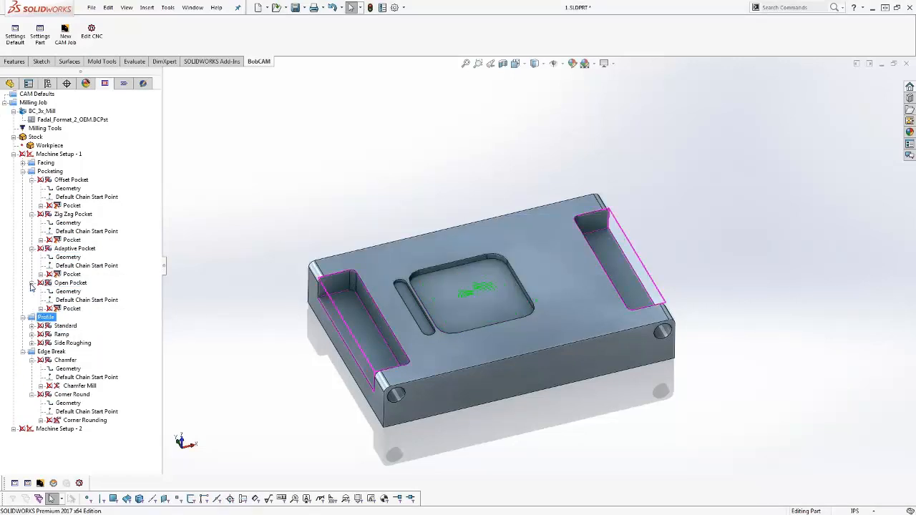
right_click(71, 309)
left_click(107, 315)
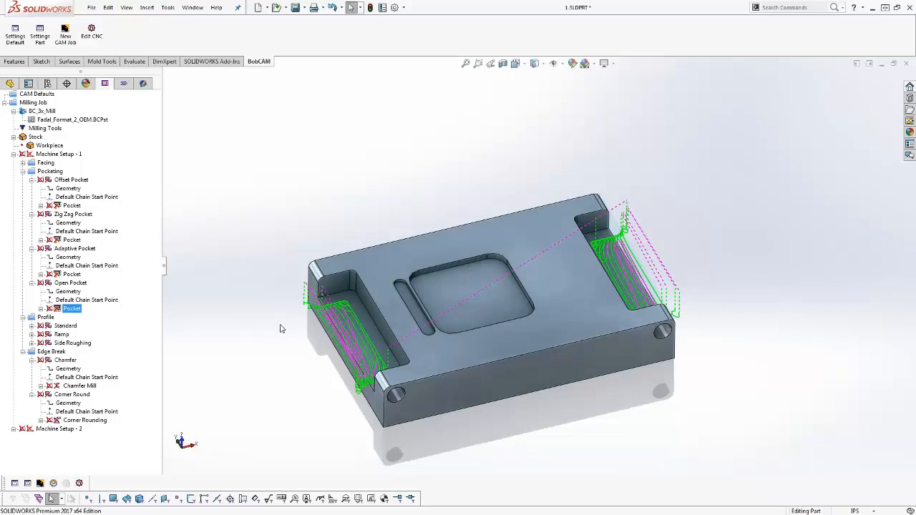
Delete the entire Milling Job from the CAM Tree.
left_click(33, 102)
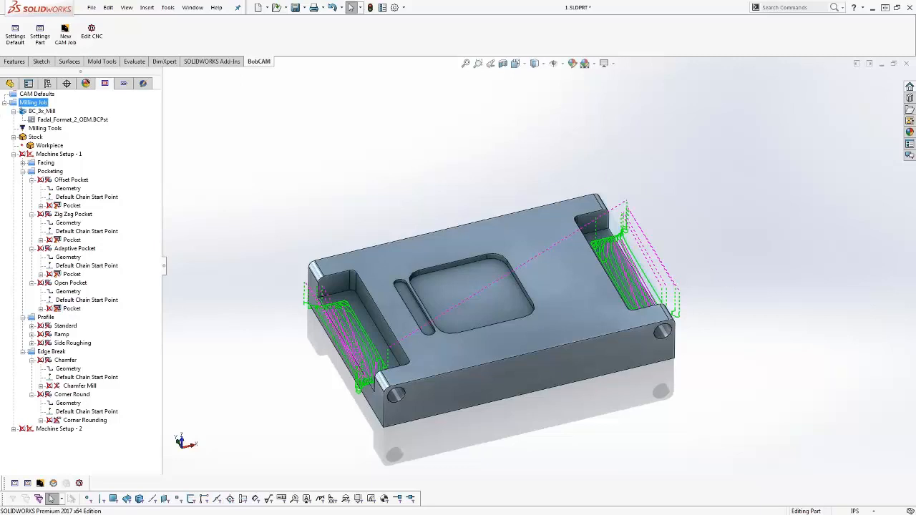
left_click(6, 104)
right_click(30, 106)
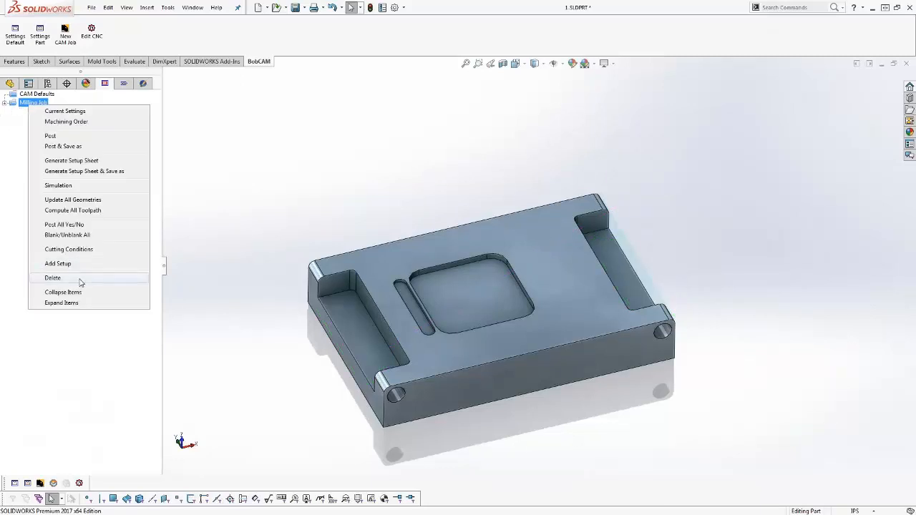
left_click(53, 277)
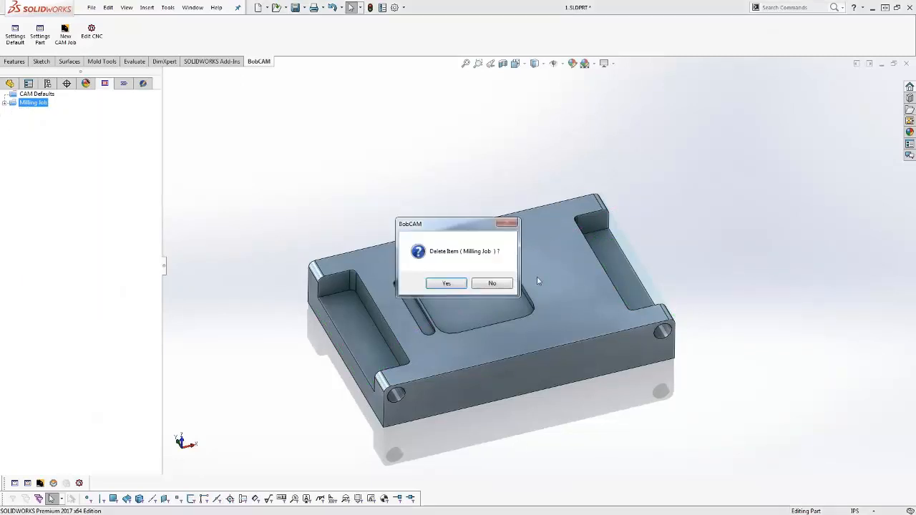
left_click(456, 286)
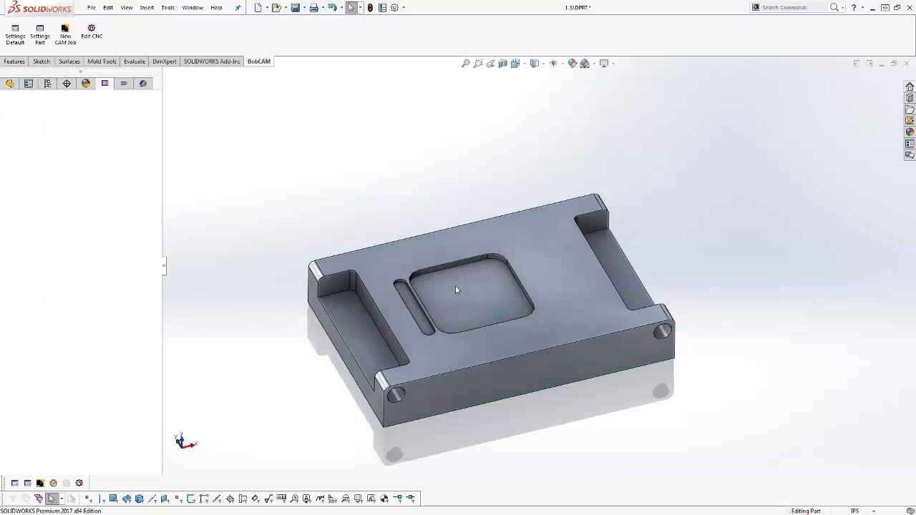
Create a new Milling job on the BC_3x_Mill machine with the Stock Wizard enabled.
middle_click_drag(398, 149, 479, 301)
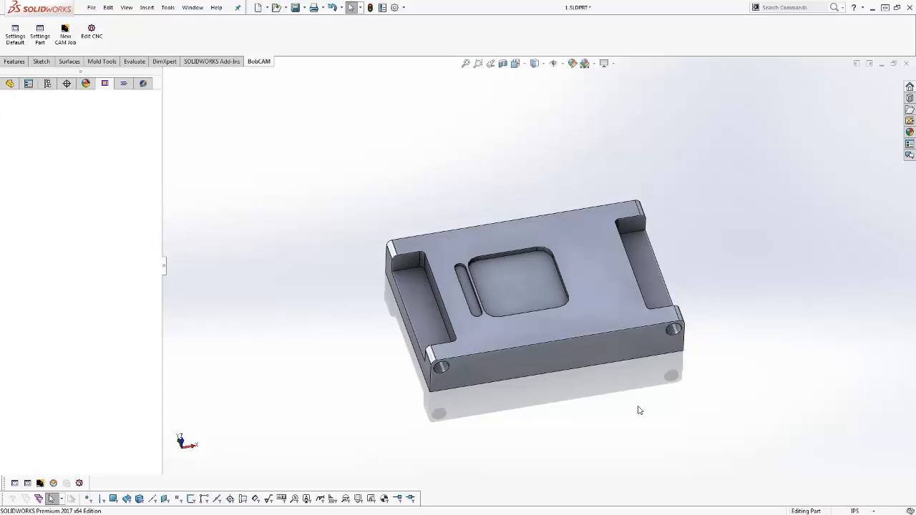
mouse_move(475, 280)
middle_mouse_down()
mouse_move(478, 207)
mouse_move(496, 425)
mouse_move(629, 377)
mouse_move(504, 358)
middle_mouse_up()
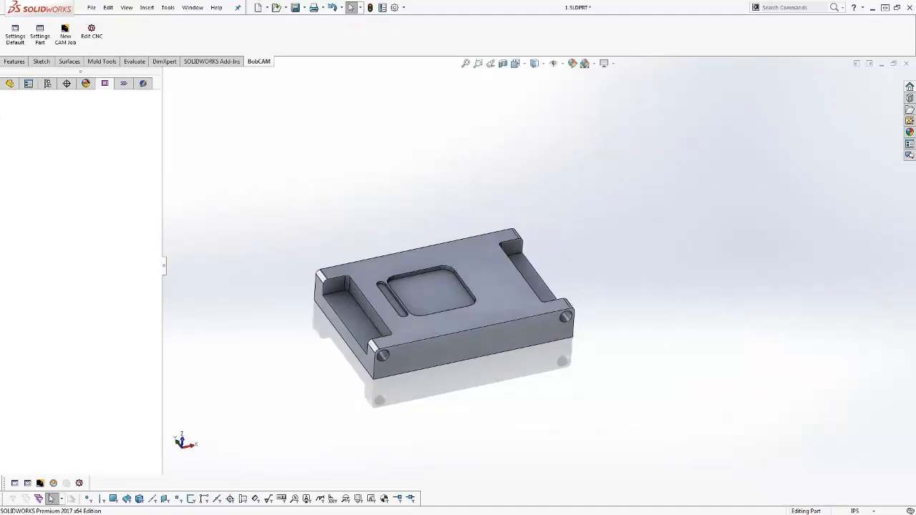
right_click(57, 117)
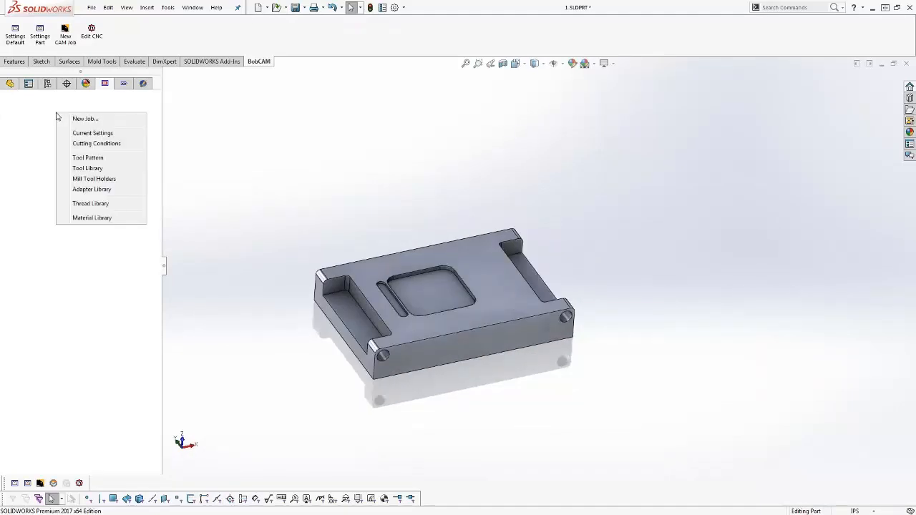
left_click(85, 119)
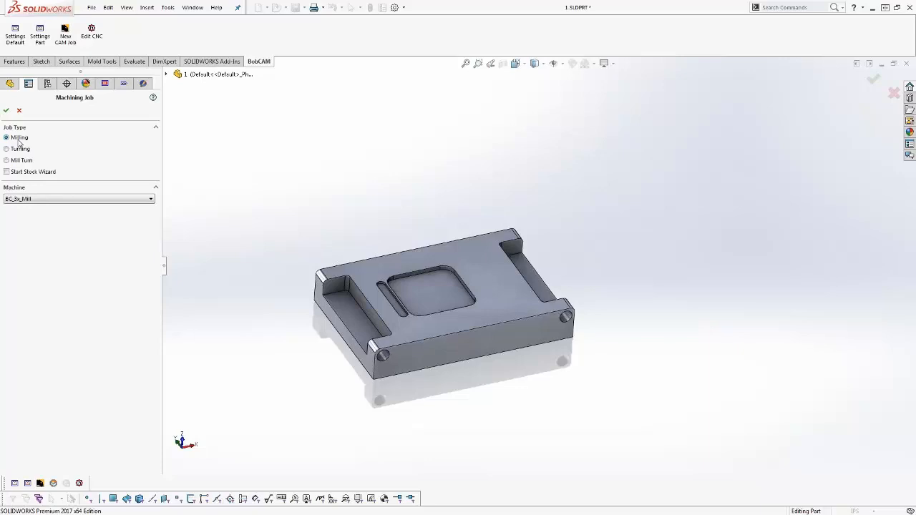
left_click(83, 201)
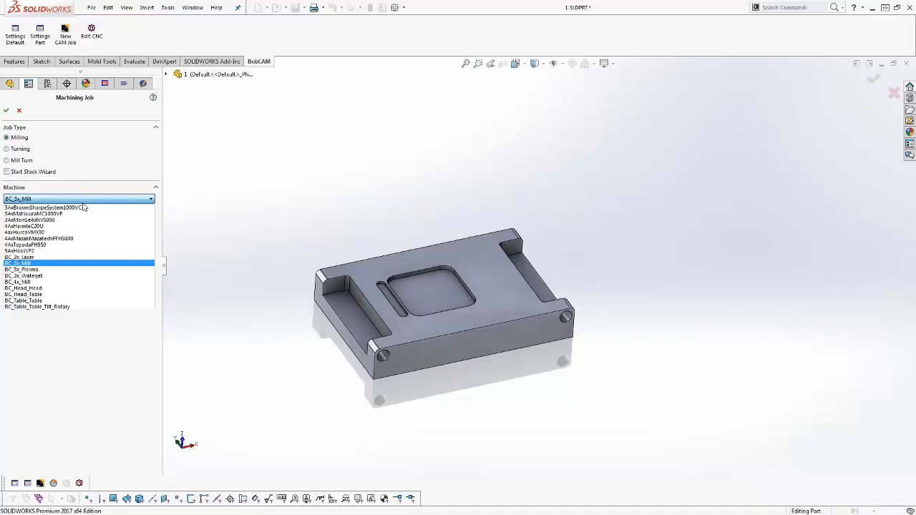
left_click(33, 264)
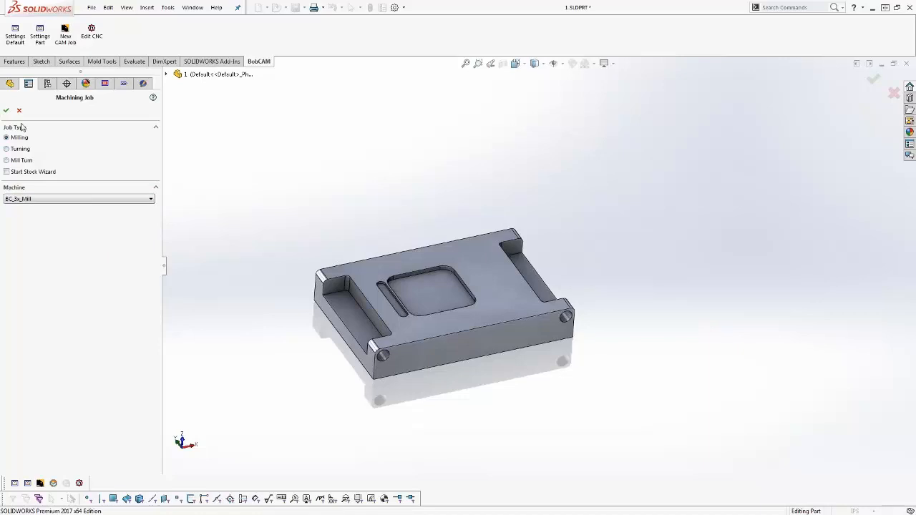
left_click(8, 172)
left_click(6, 110)
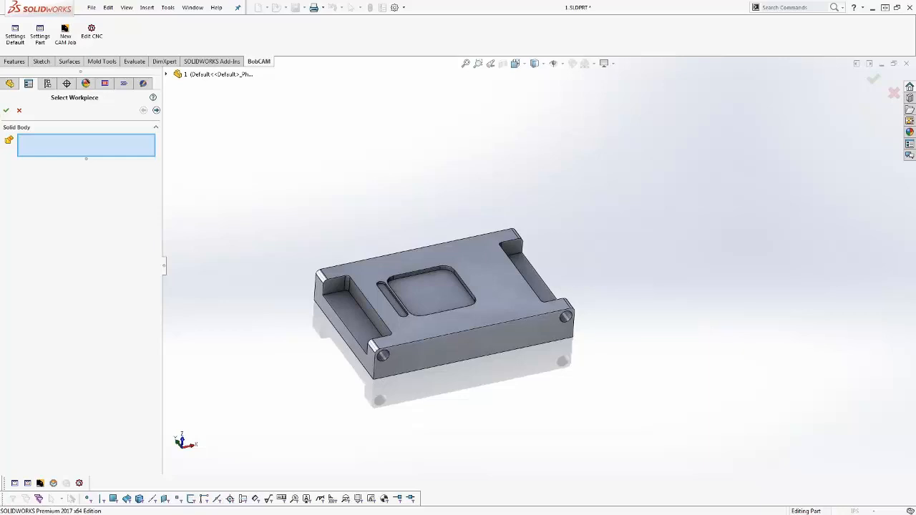
Advance to the stock specification, look through the alternative stock types, and choose the rectangular stock sized by bounding box.
left_click(156, 110)
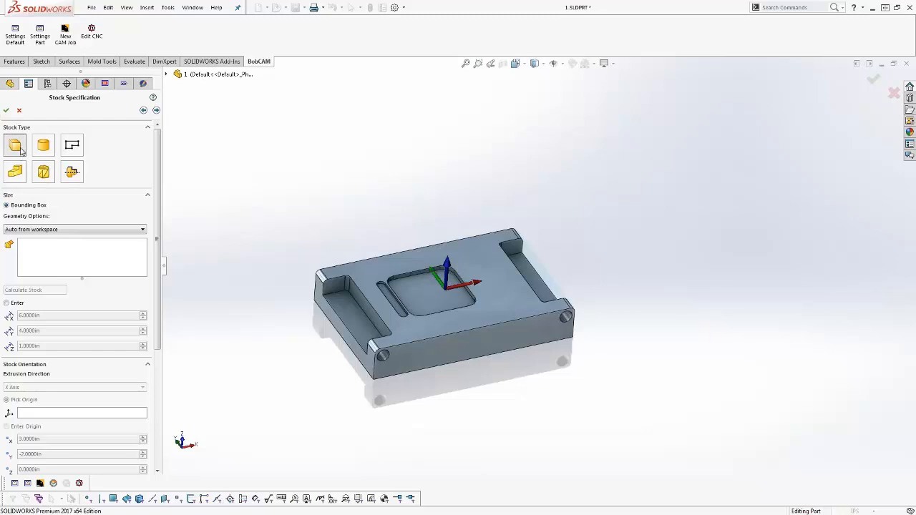
left_click(42, 147)
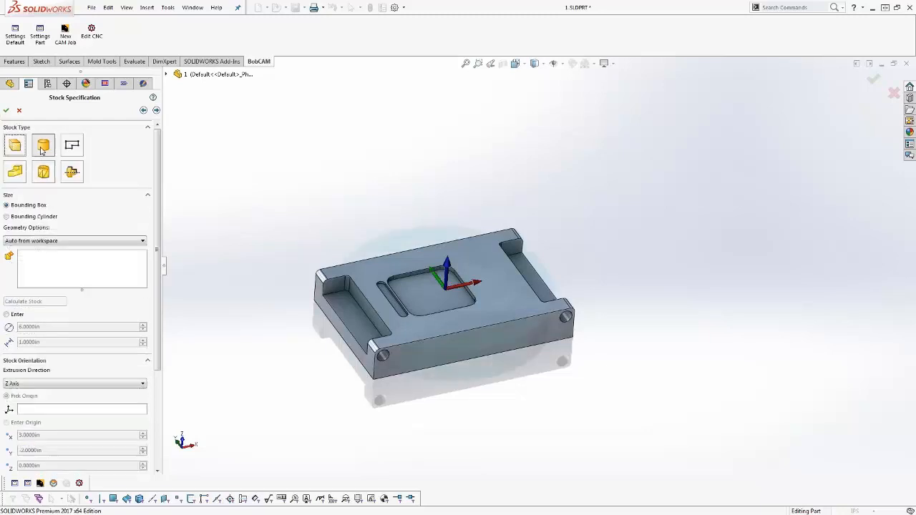
left_click(72, 148)
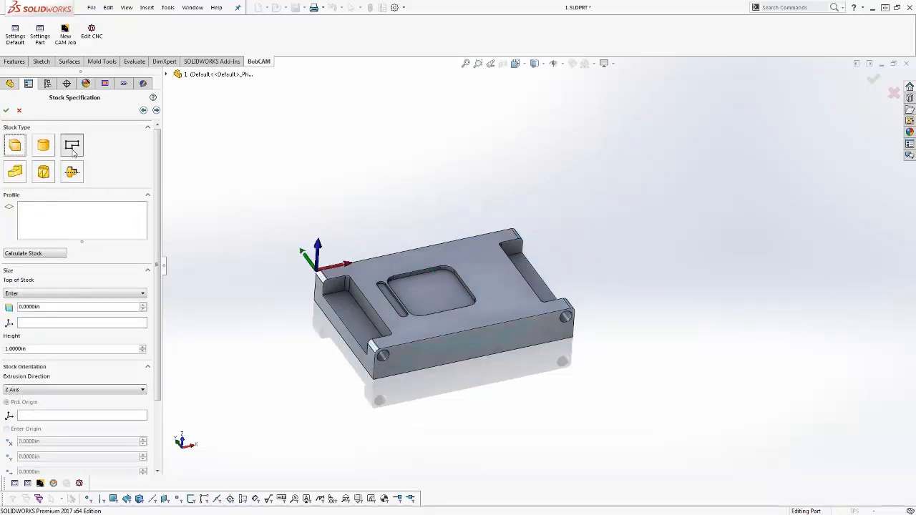
left_click(17, 173)
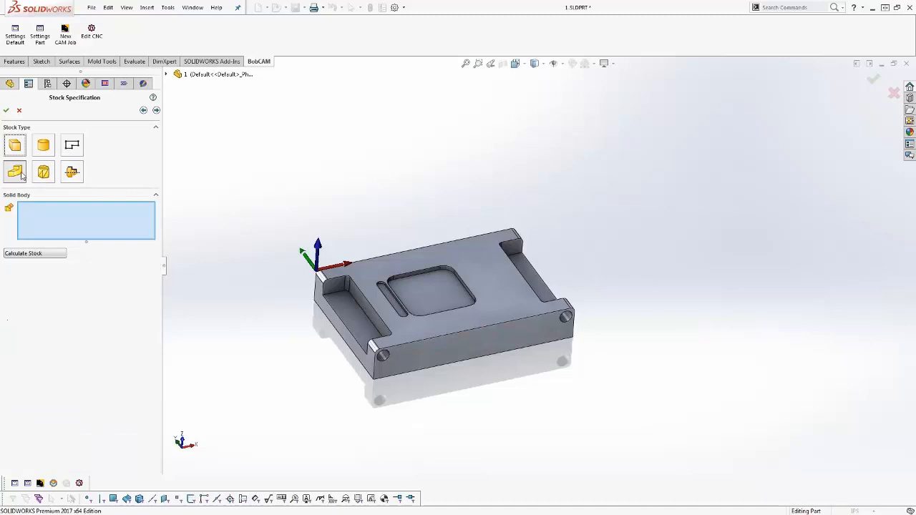
left_click(46, 174)
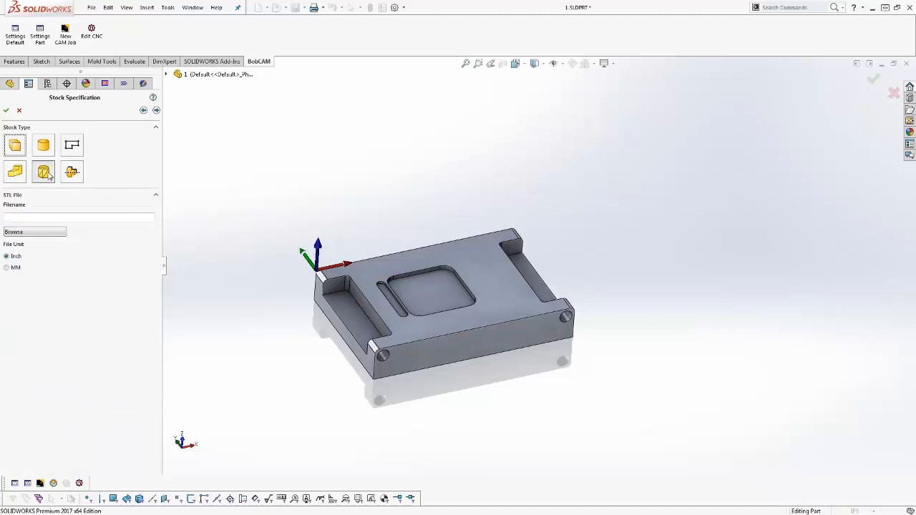
left_click(73, 173)
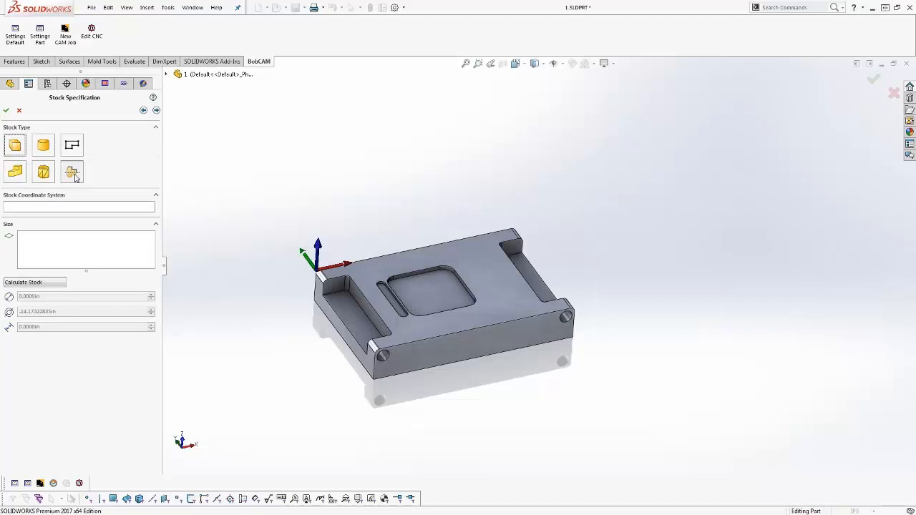
left_click(22, 149)
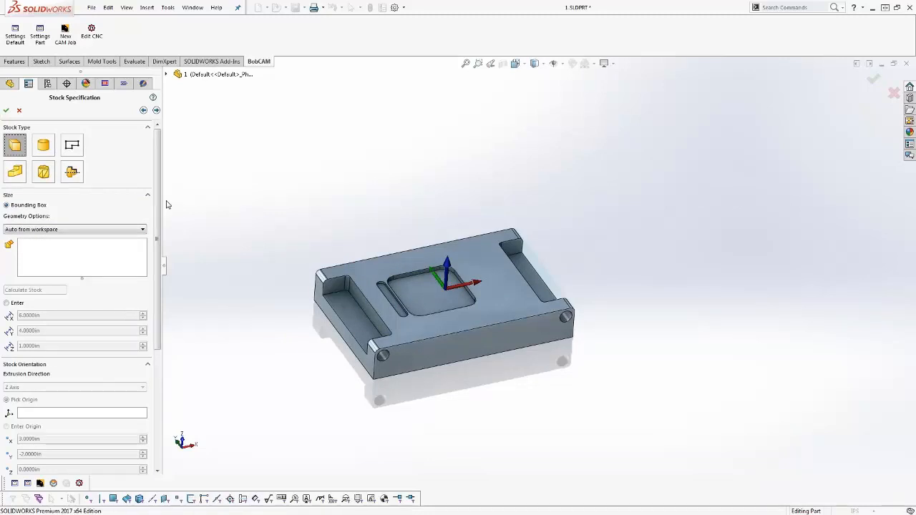
Review the rectangular stock's bounding box dimensions, stock orientation and offset settings.
scroll(159, 236, "down", 1)
scroll(159, 236, "down", 3)
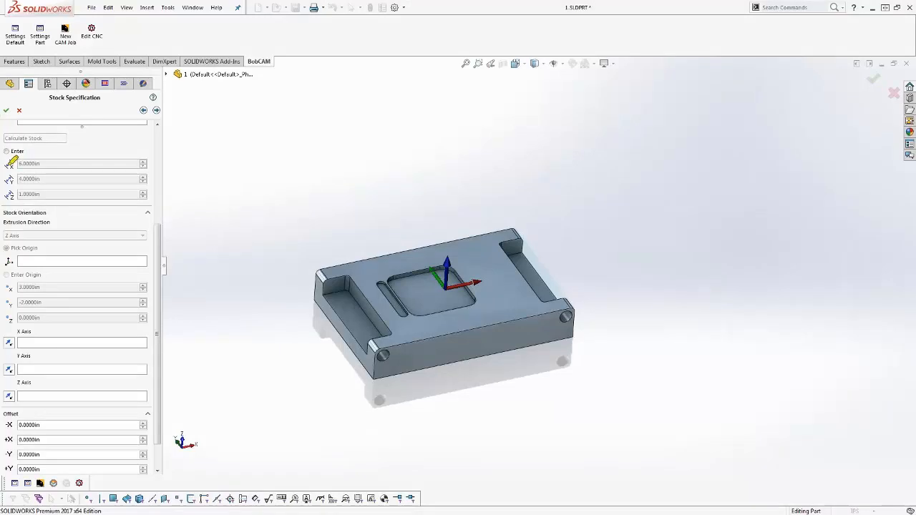
left_click_drag(18, 164, 67, 164)
mouse_move(9, 179)
left_mouse_down()
mouse_move(50, 179)
mouse_move(75, 195)
left_mouse_up()
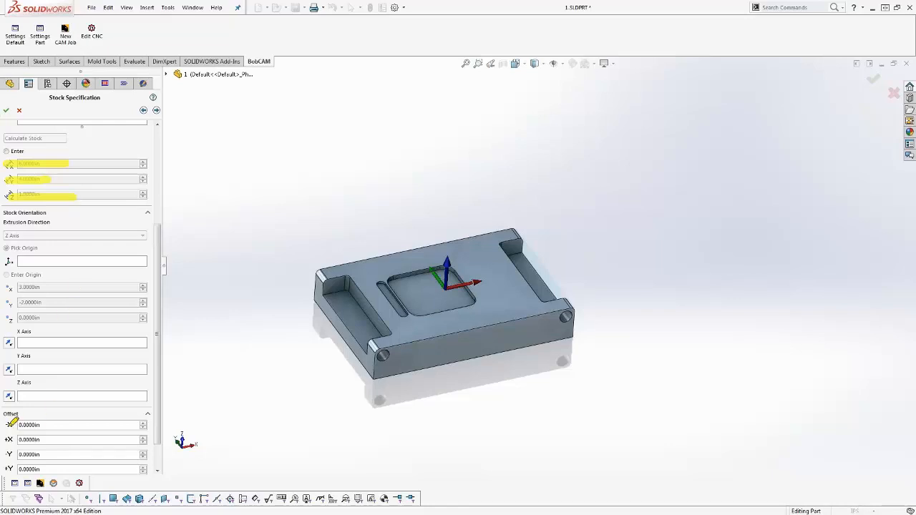
left_click_drag(6, 425, 60, 425)
mouse_move(5, 440)
left_mouse_down()
mouse_move(50, 439)
mouse_move(41, 454)
mouse_move(62, 469)
left_mouse_up()
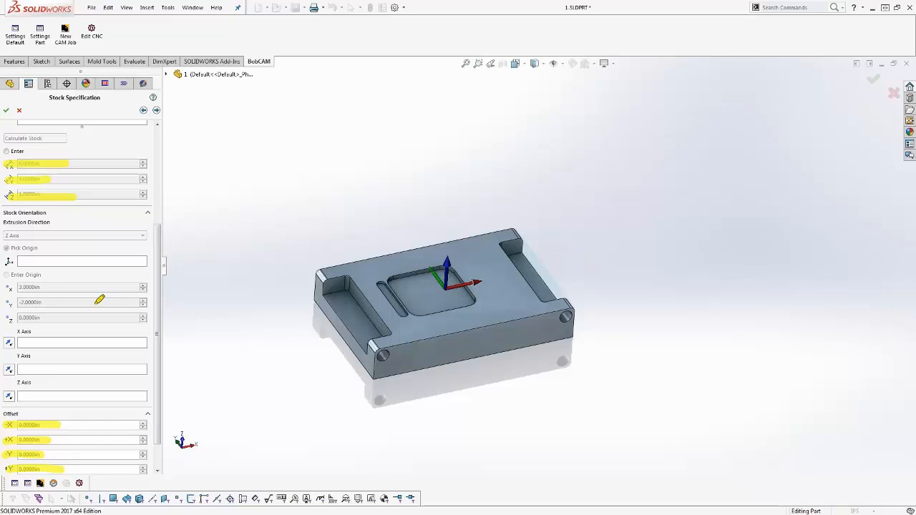
key("Escape")
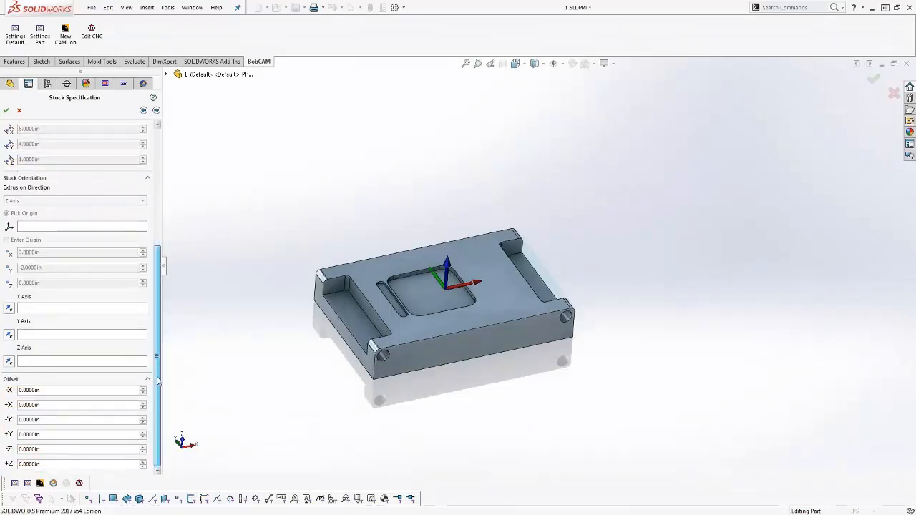
scroll(143, 261, "up", 3)
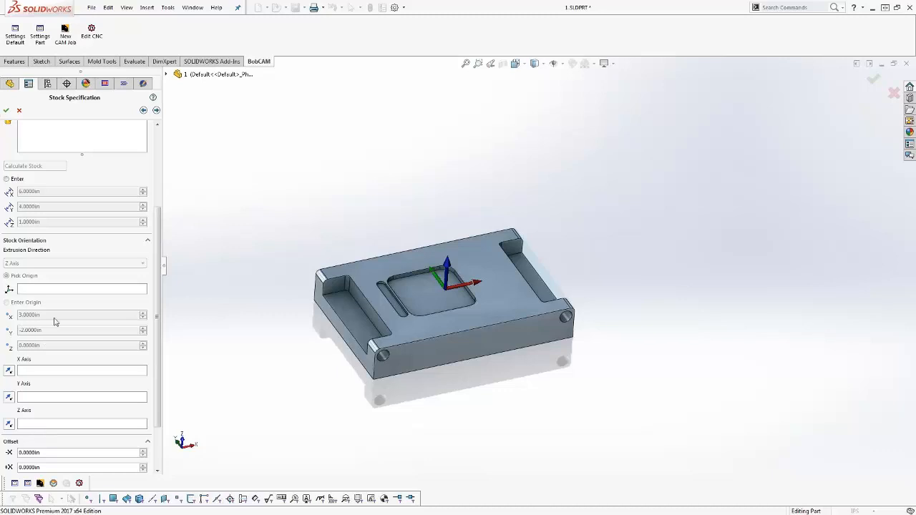
scroll(158, 206, "up", 3)
scroll(158, 206, "up", 2)
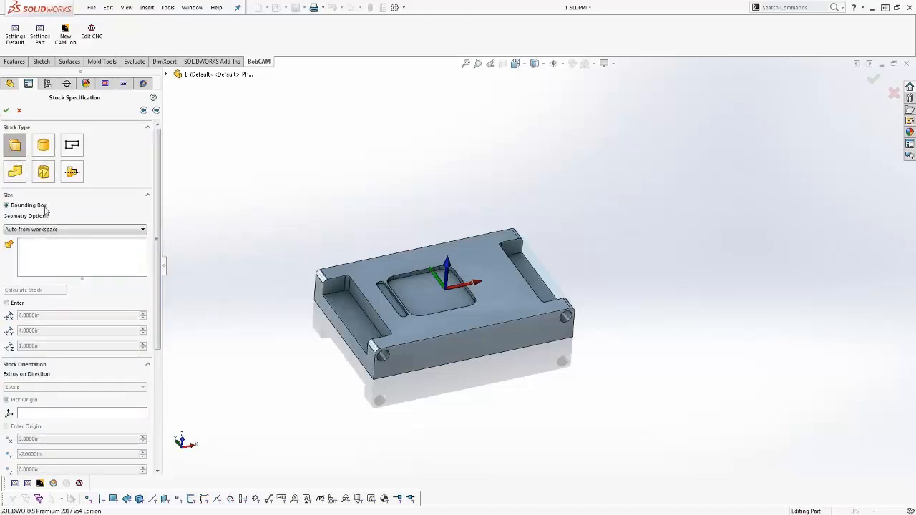
scroll(158, 220, "down", 2)
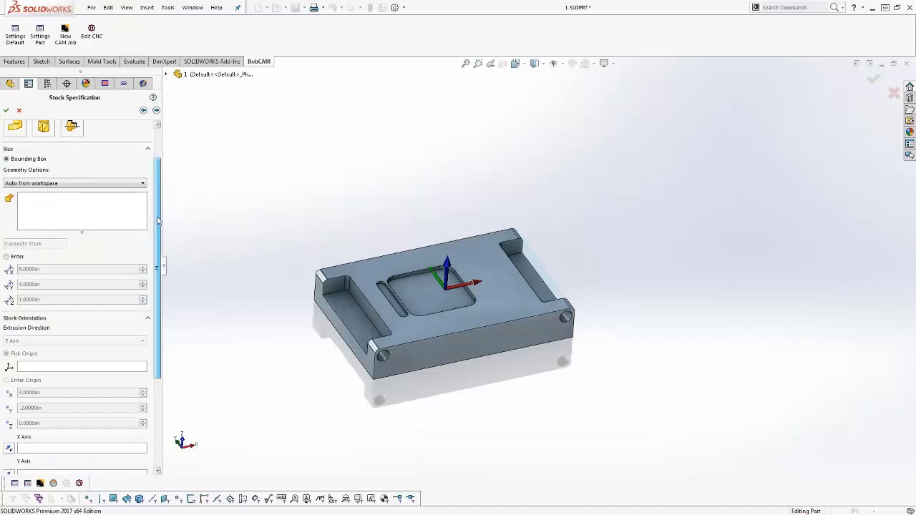
scroll(158, 220, "down", 3)
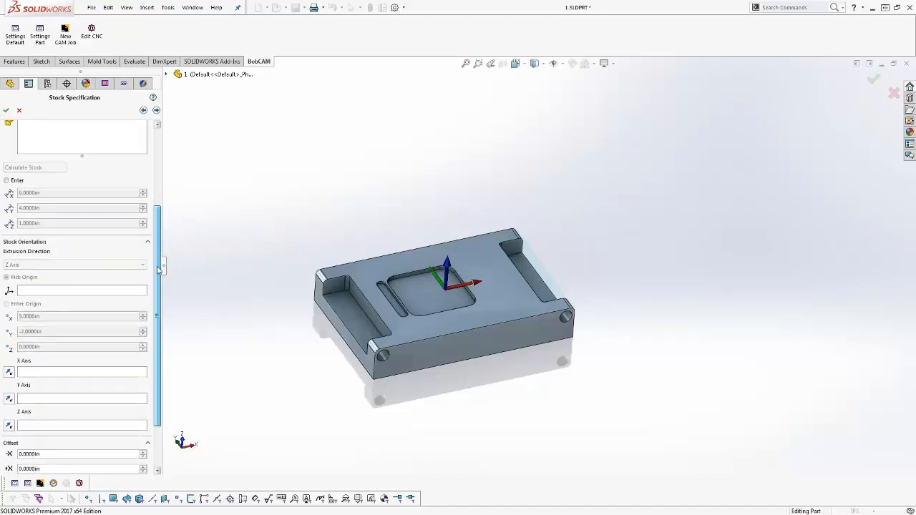
scroll(156, 286, "down", 3)
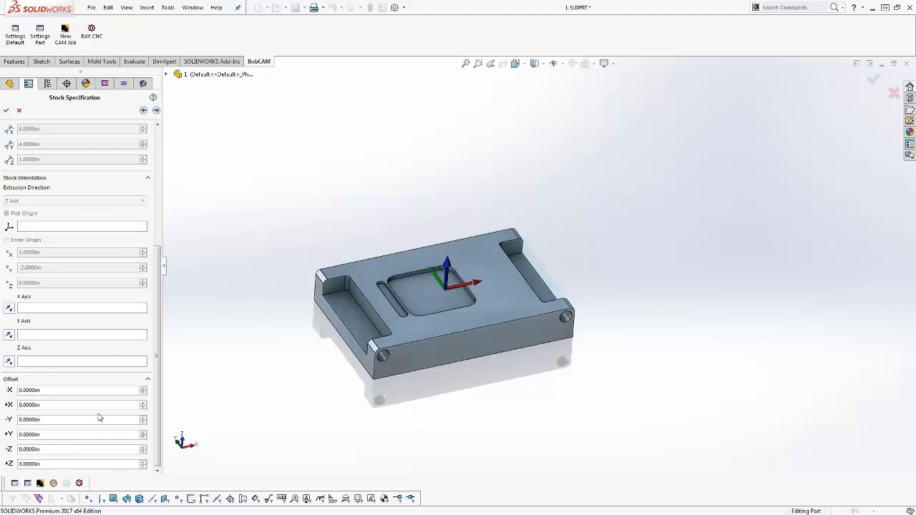
scroll(159, 195, "up", 4)
scroll(159, 196, "up", 3)
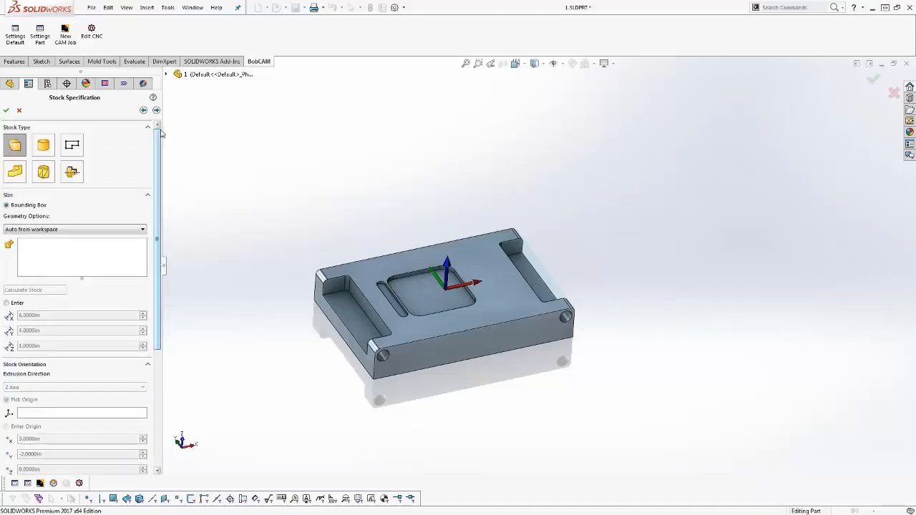
Accept the stock specification and pick the stock's upper corner point as the origin of Machine Setup - 1.
left_click(156, 110)
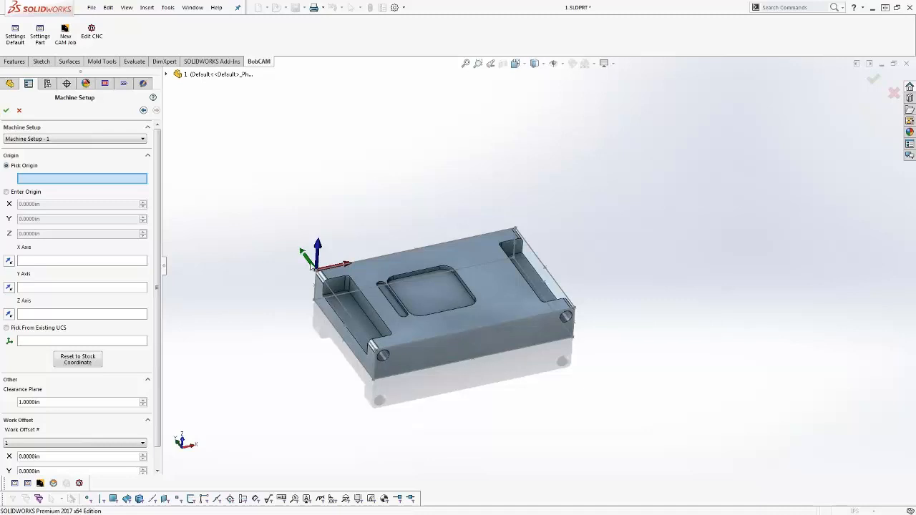
left_click(329, 290)
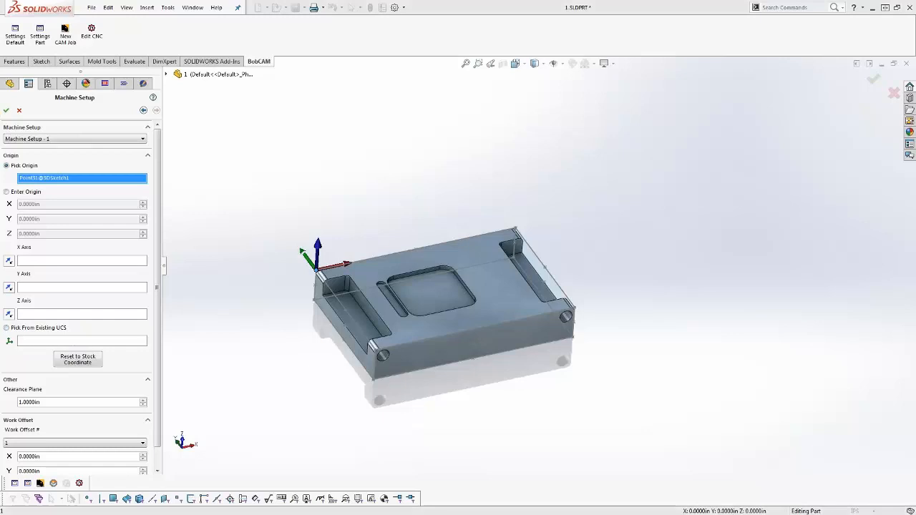
left_click_drag(7, 331, 90, 332)
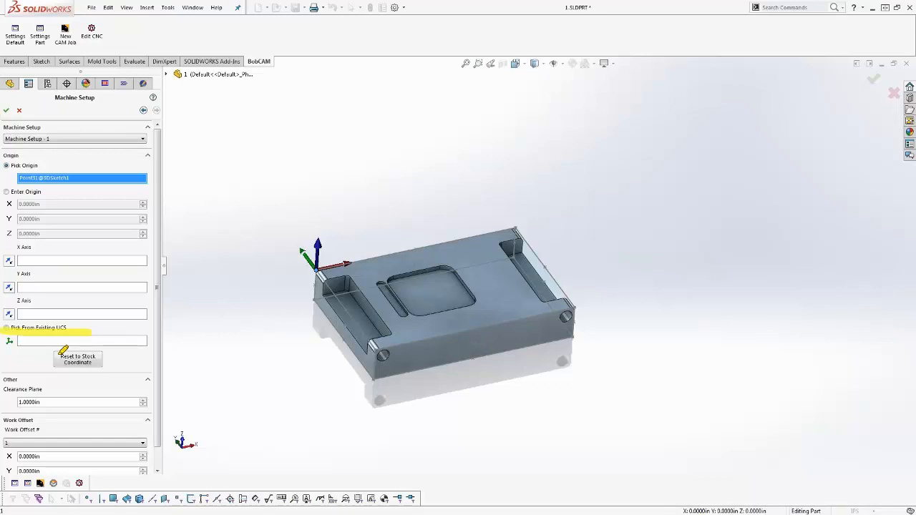
mouse_move(320, 272)
left_mouse_down()
mouse_move(528, 234)
mouse_move(518, 222)
mouse_move(599, 339)
left_mouse_up()
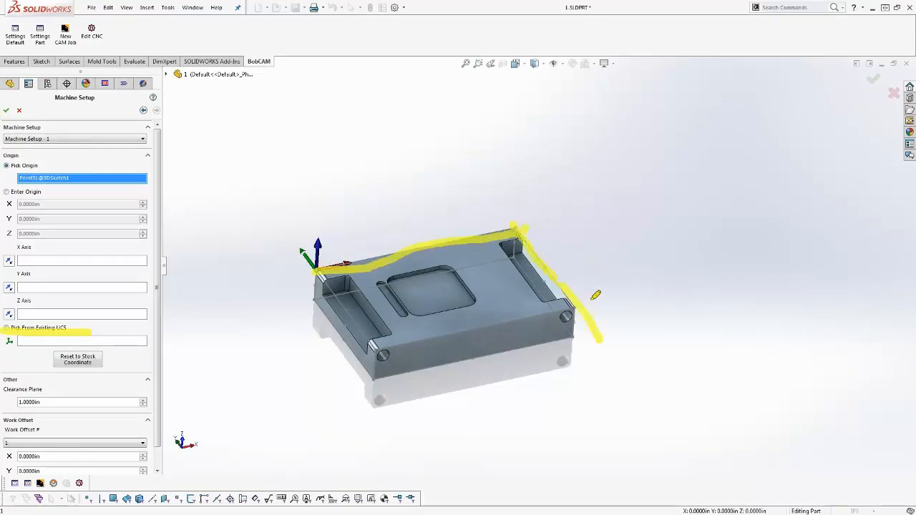
left_click_drag(589, 300, 229, 377)
left_click_drag(320, 276, 443, 394)
left_click_drag(379, 347, 379, 383)
mouse_move(316, 280)
left_mouse_down()
mouse_move(317, 319)
mouse_move(379, 396)
mouse_move(491, 357)
mouse_move(639, 325)
mouse_move(505, 242)
left_mouse_up()
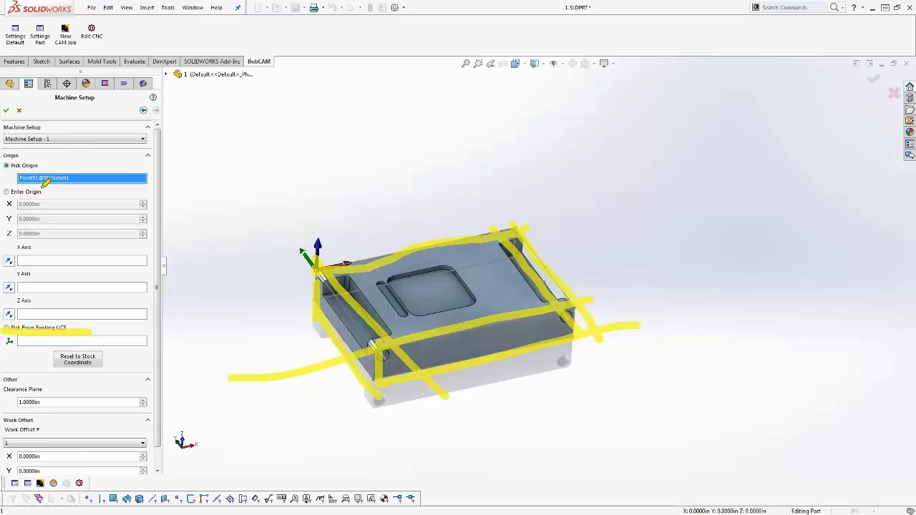
key("e")
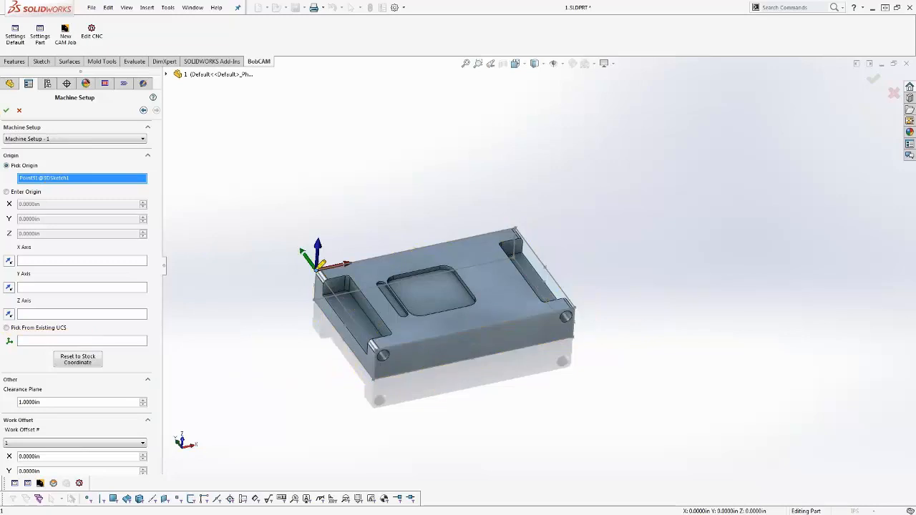
left_click(314, 284)
left_click(313, 300)
left_click(375, 351)
left_click(375, 364)
left_click(375, 378)
left_click(473, 327)
left_click(472, 340)
left_click(472, 362)
left_click(572, 309)
left_click(573, 316)
left_click(576, 334)
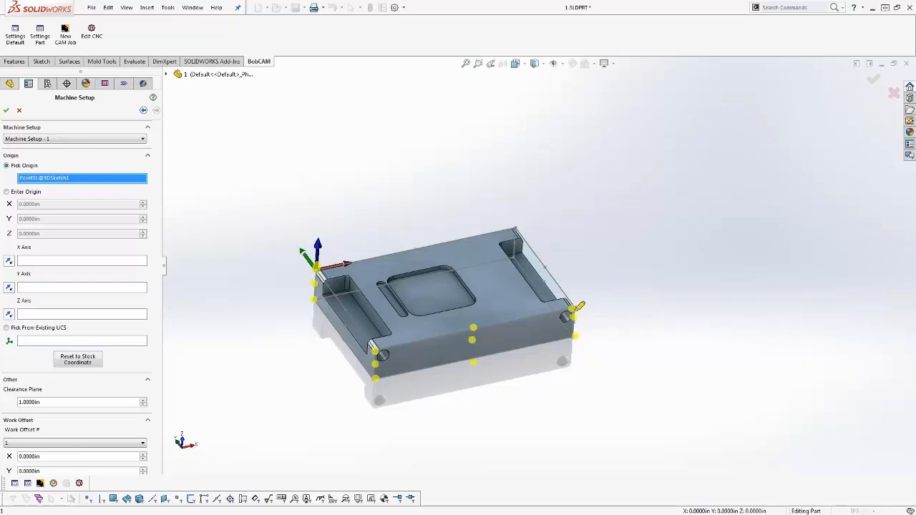
left_click(515, 225)
left_click(516, 242)
left_click(512, 258)
left_click(445, 289)
left_click(442, 302)
left_click(445, 322)
left_click(416, 247)
left_click(414, 264)
left_click(412, 278)
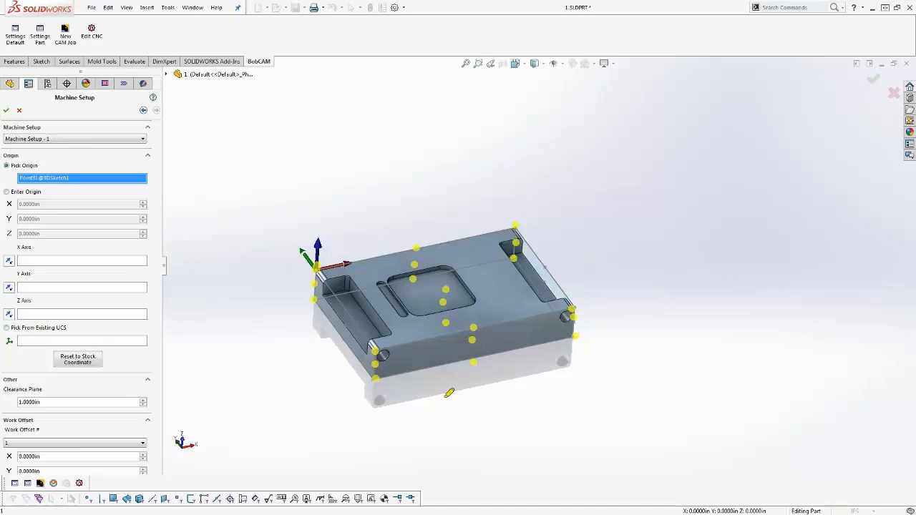
left_click(345, 309)
left_click(344, 324)
left_click(341, 340)
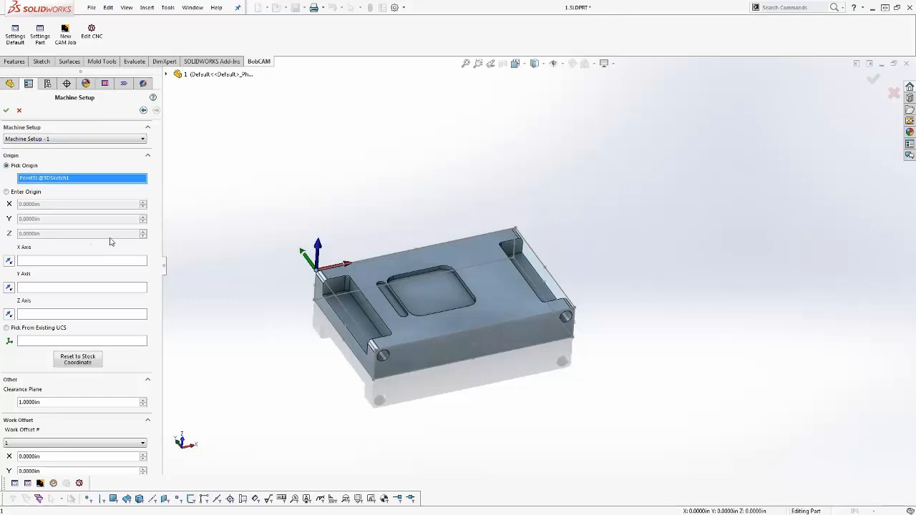
Set the machine setup's clearance plane to 2.8 in.
scroll(155, 262, "down", 1)
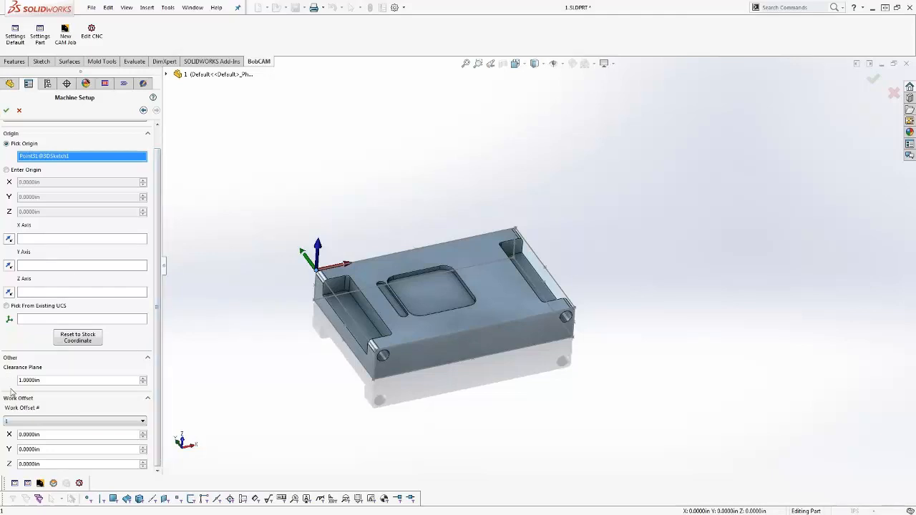
left_click_drag(40, 380, 13, 381)
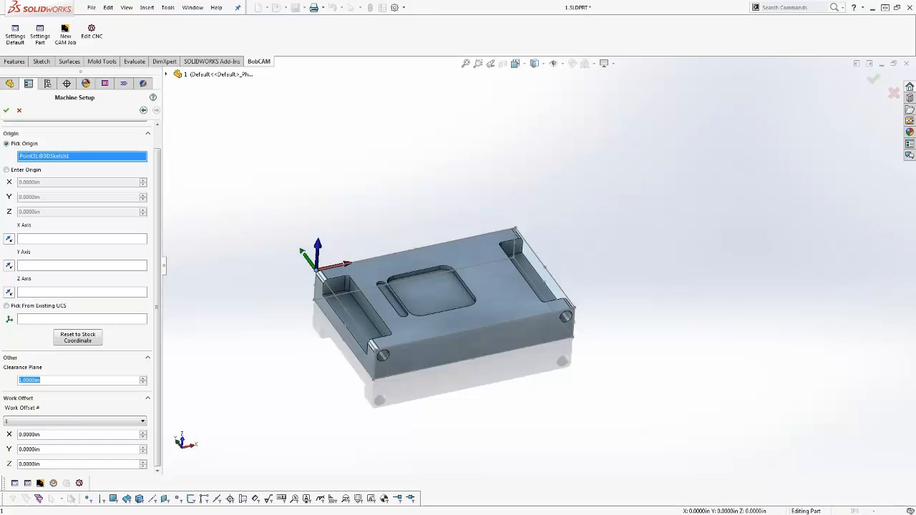
type("3")
key("Return")
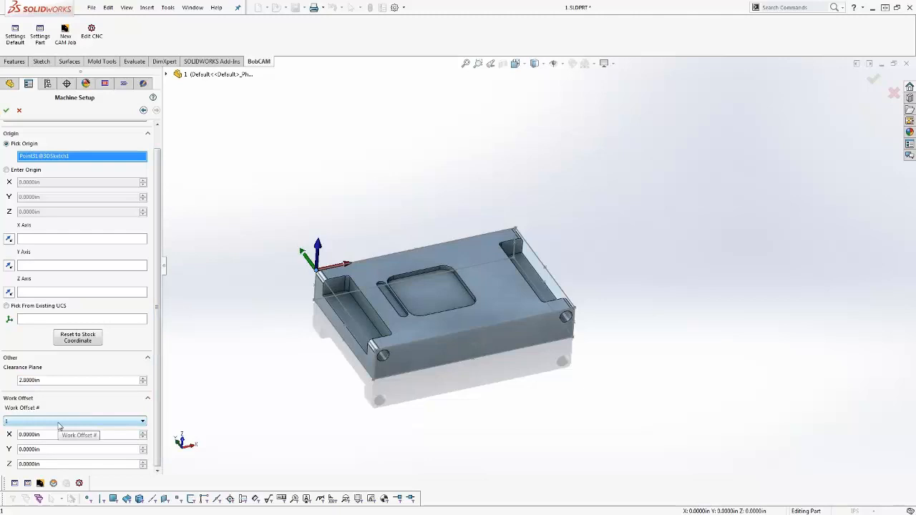
Check the available work offset numbers, keep work offset 1, and confirm the machine setup.
left_click(59, 422)
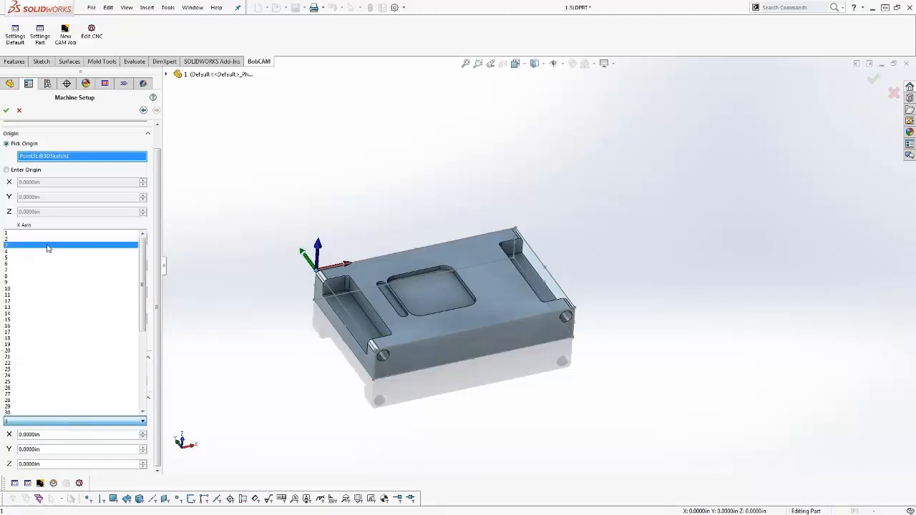
left_click(102, 154)
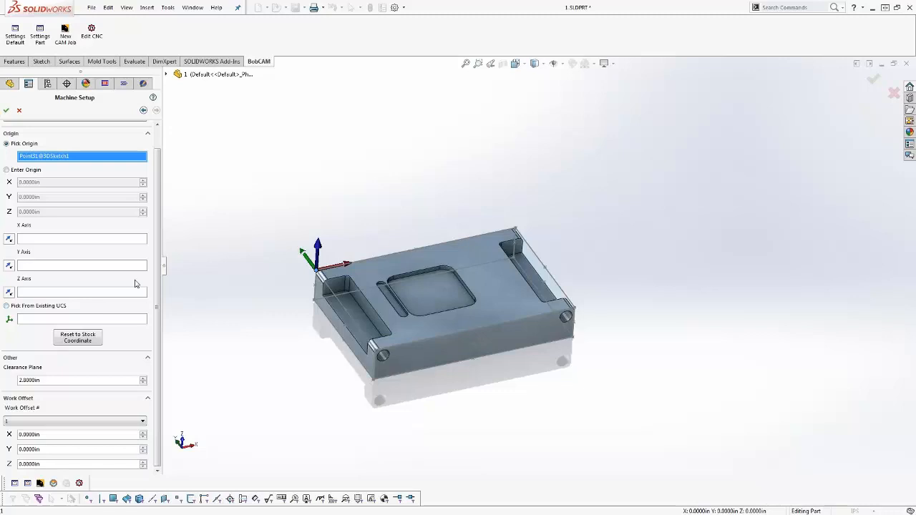
scroll(163, 167, "up", 1)
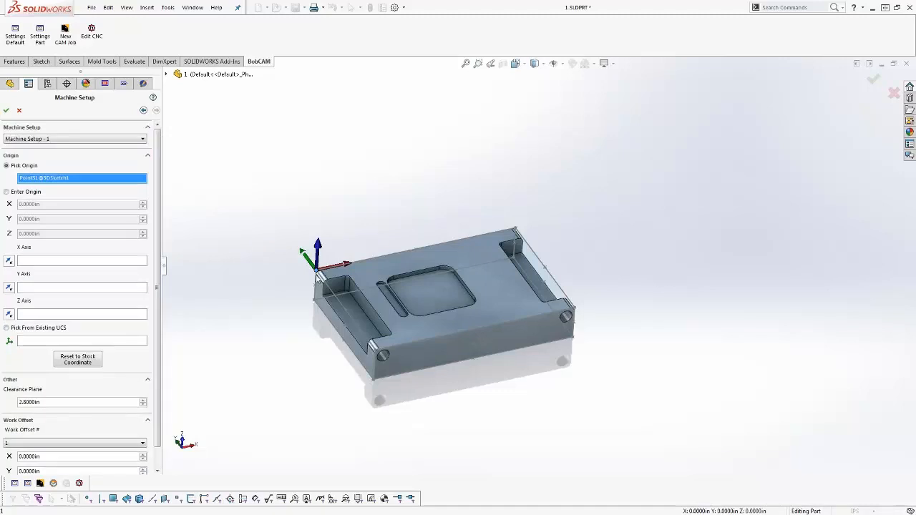
left_click(5, 110)
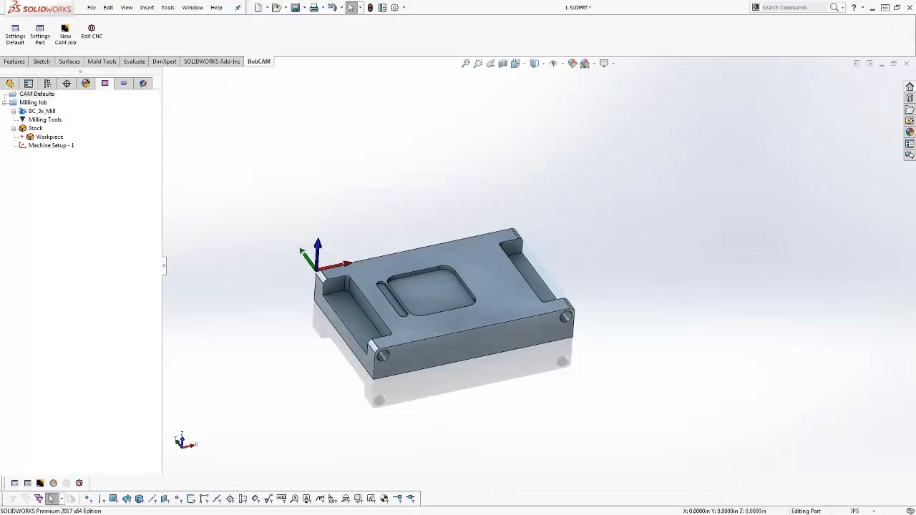
Expand the BC_3x_Mill machine under the new Milling Job and select its post processor file.
left_click(20, 120)
left_click(12, 103)
left_click(5, 104)
left_click(5, 105)
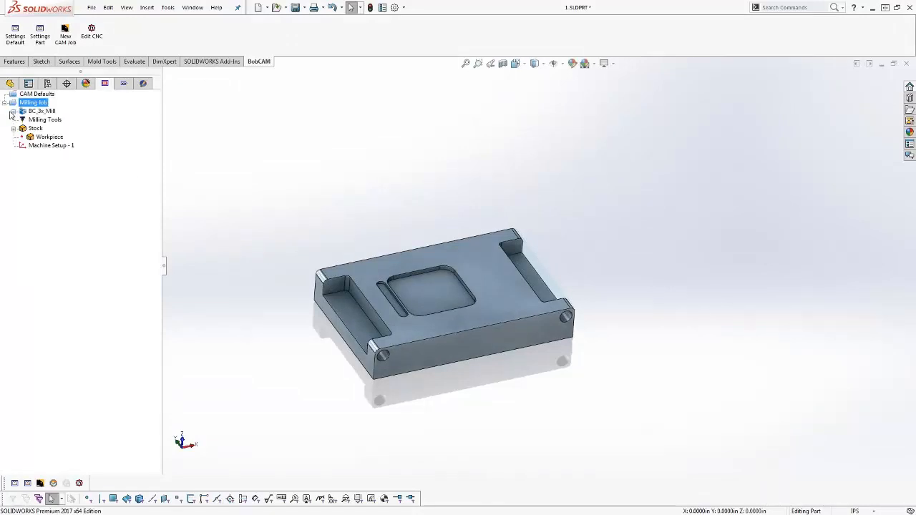
left_click(13, 111)
left_click(50, 120)
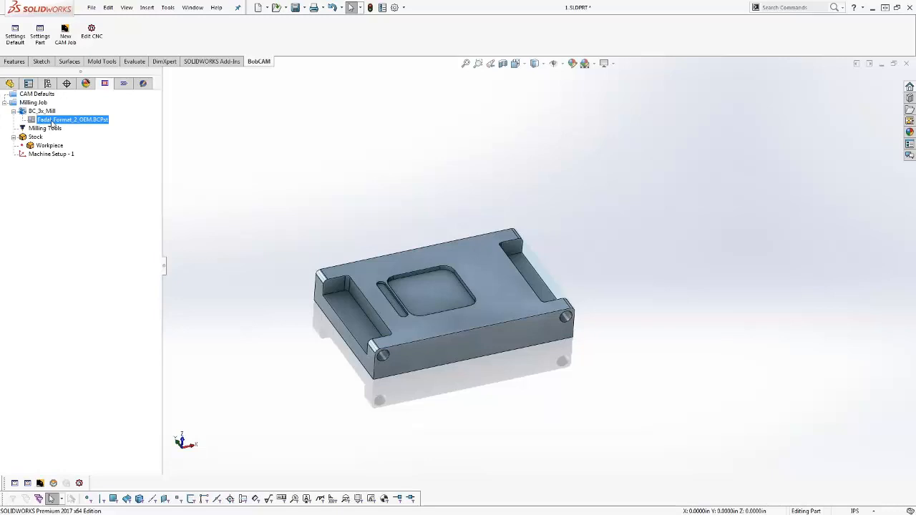
Look through the tool library and the tool crib of the job's Milling Tools, closing both without changes.
left_click(52, 127)
right_click(52, 129)
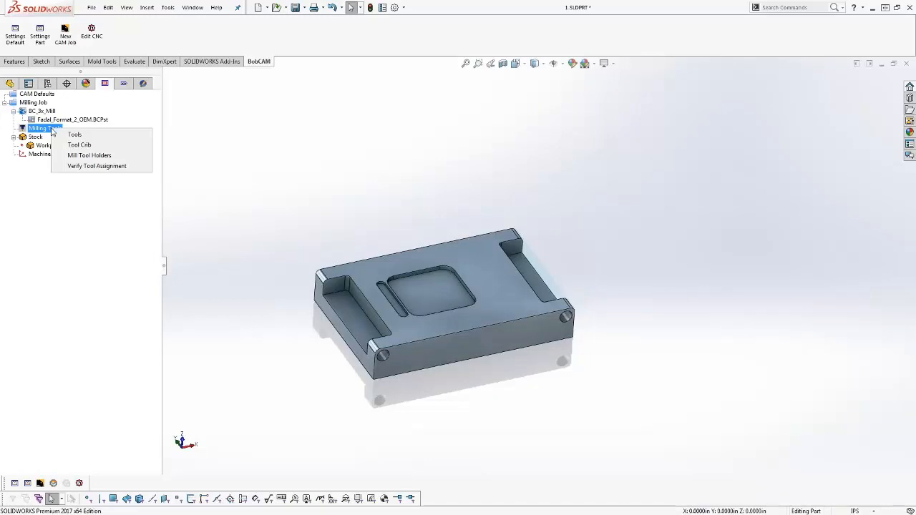
left_click(105, 142)
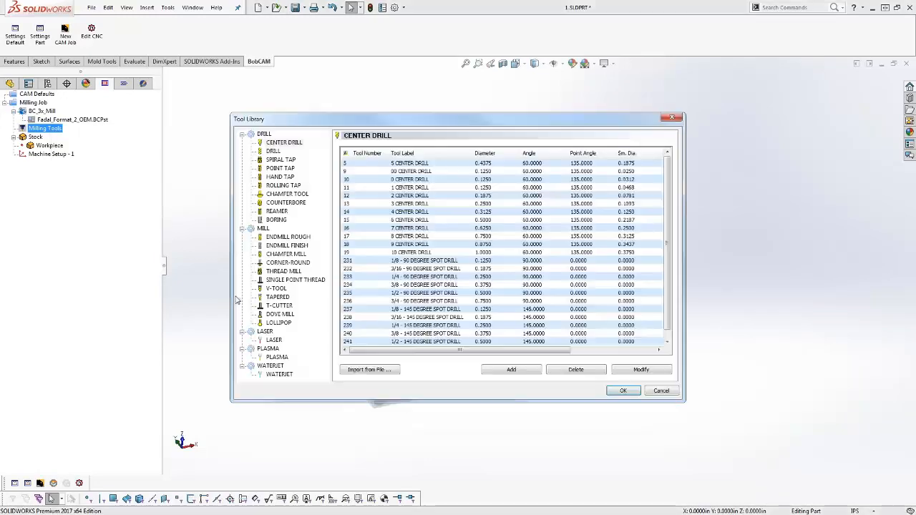
left_click(671, 390)
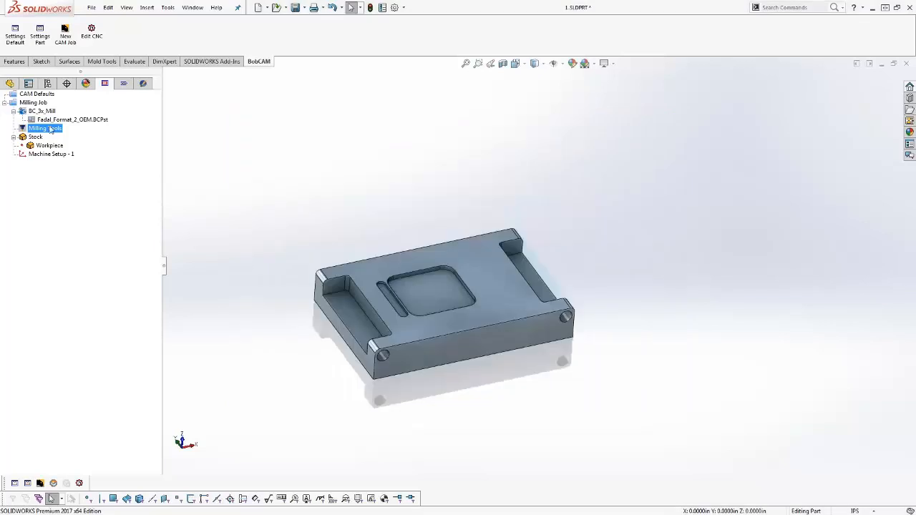
right_click(54, 130)
left_click(113, 144)
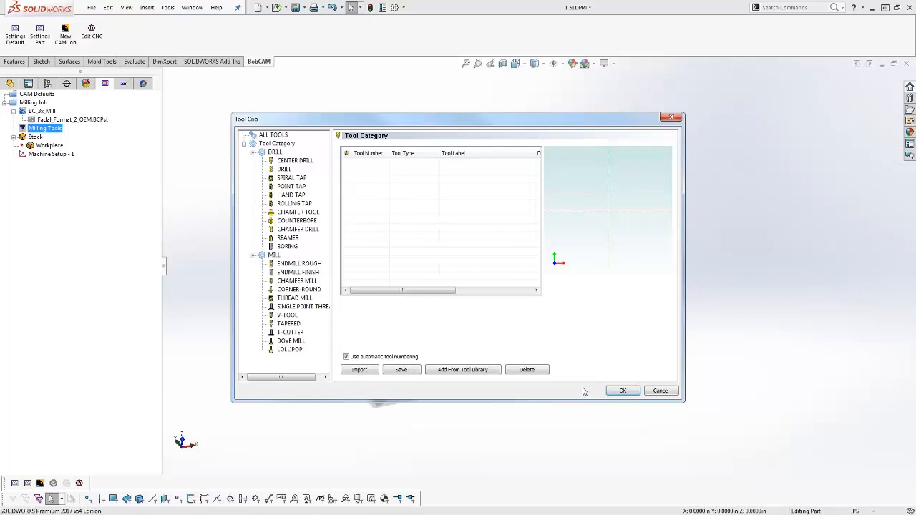
left_click(660, 391)
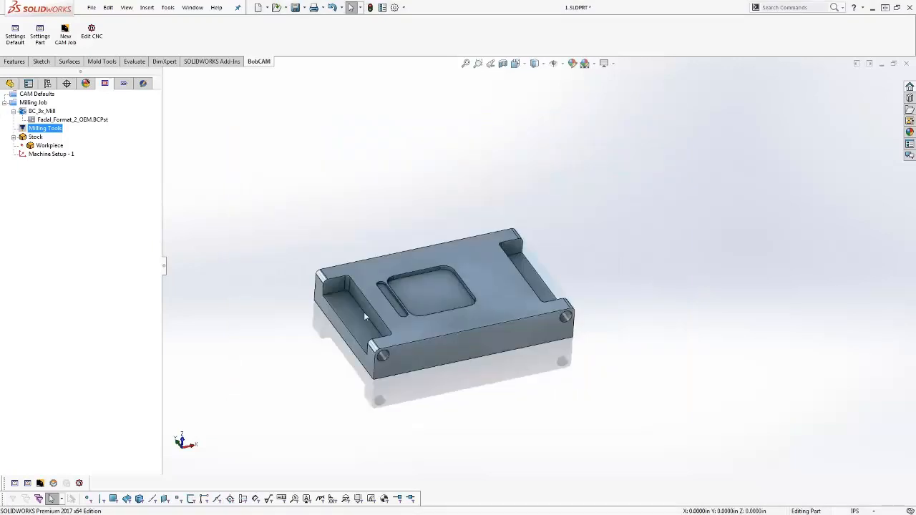
Check the tool assignments of the job's Milling Tools and close the list.
right_click(53, 129)
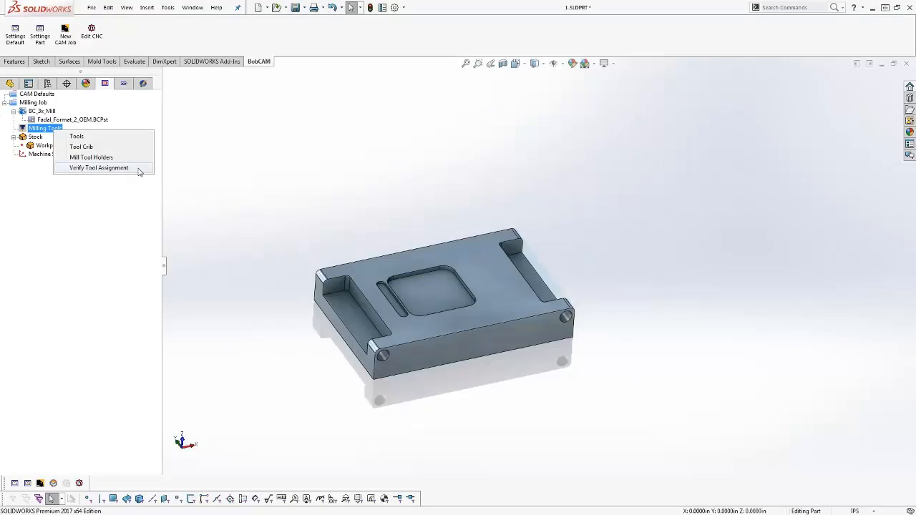
left_click(108, 167)
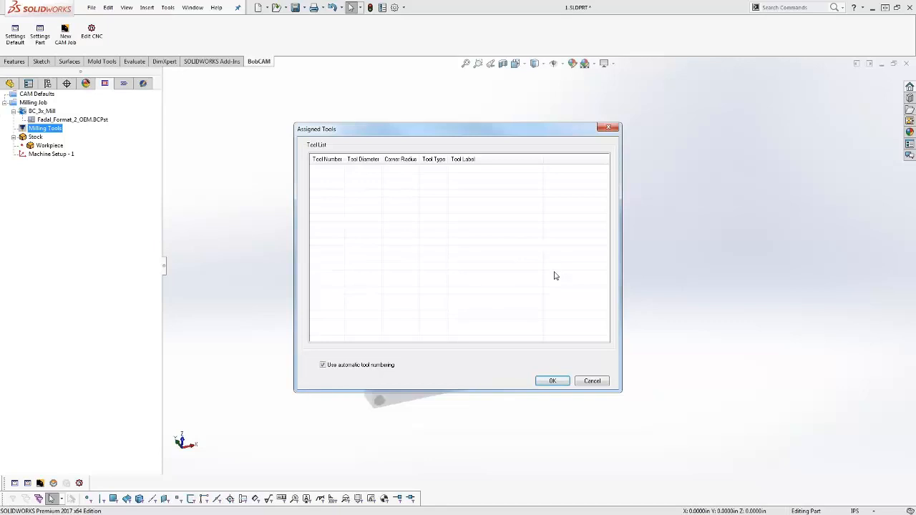
left_click(608, 128)
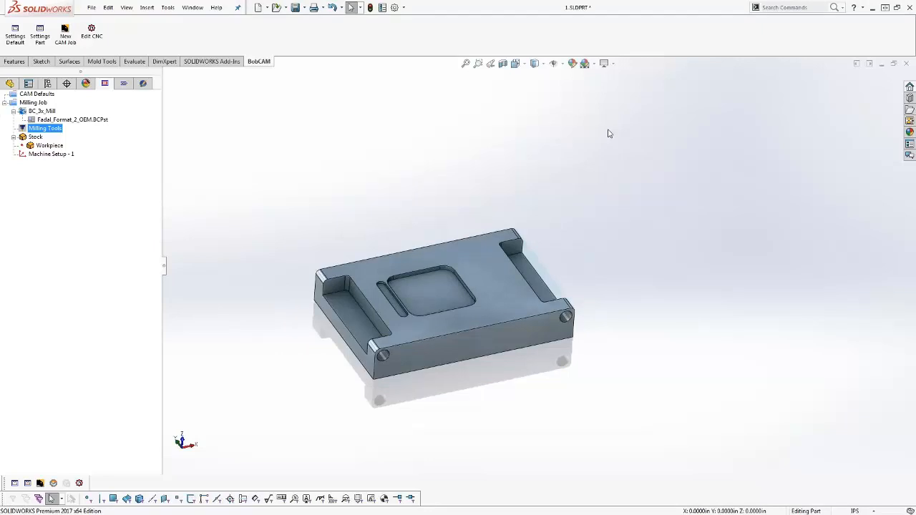
Review the Milling Job's entries in order: machine, post processor, milling tools, stock, workpiece and Machine Setup - 1.
left_click(42, 111)
left_click(32, 102)
left_click(43, 110)
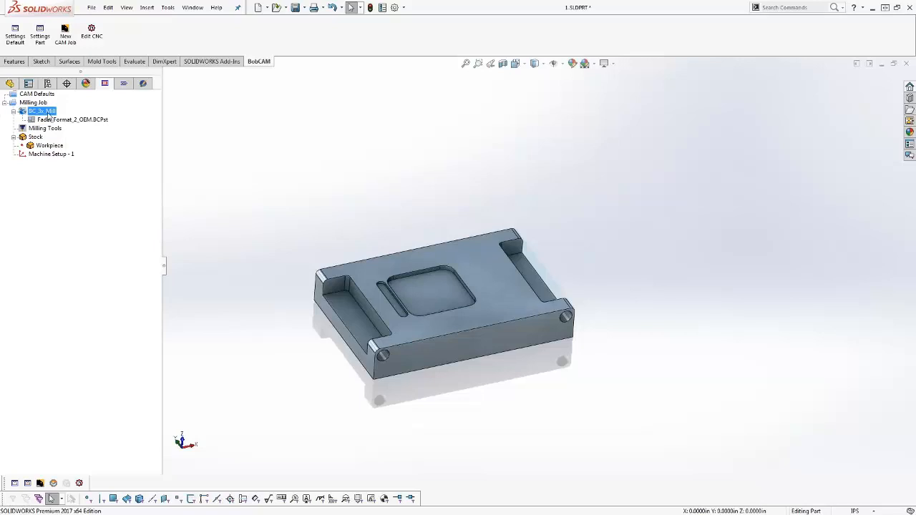
left_click(55, 120)
left_click(56, 128)
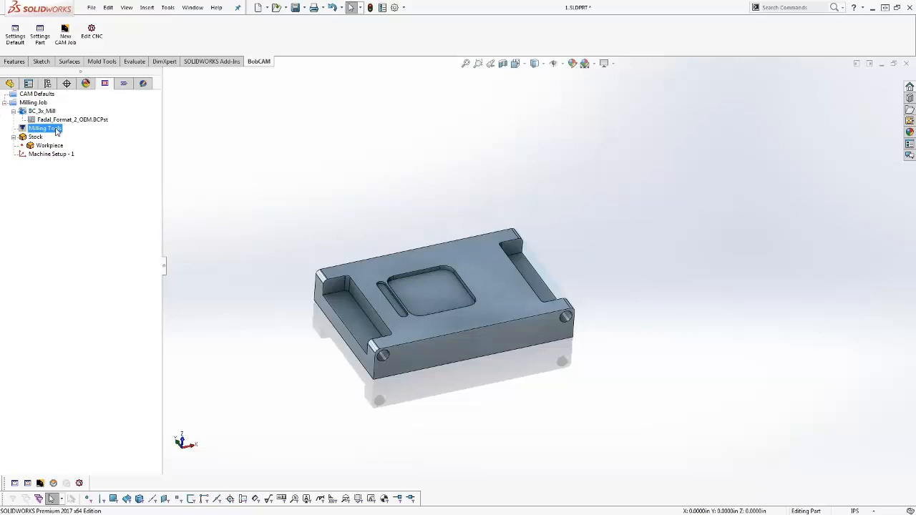
left_click(34, 137)
left_click(45, 154)
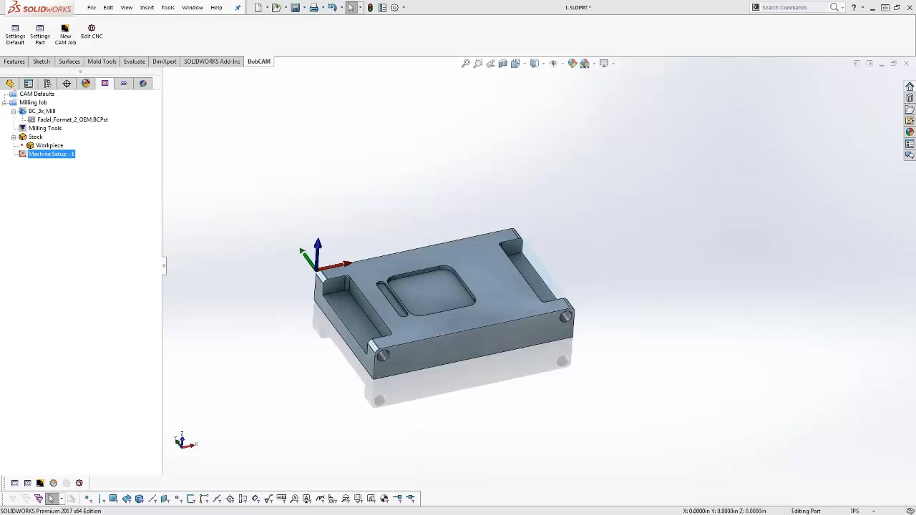
left_click(33, 102)
left_click(42, 111)
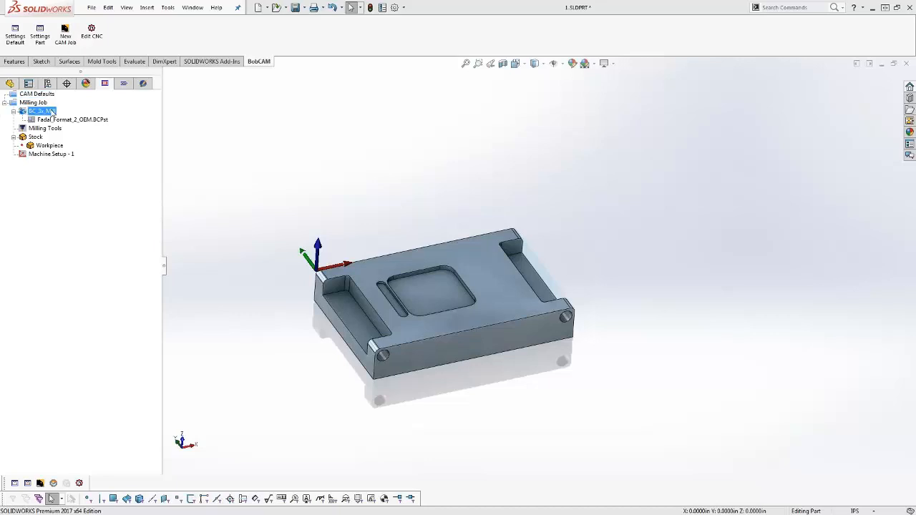
left_click(72, 120)
left_click(51, 130)
left_click(49, 146)
left_click(51, 155)
left_click(45, 129)
left_click(16, 103)
left_click(5, 103)
left_click(4, 103)
Add a Mill 2 Axis feature to Machine Setup - 1 and select the loop around the part's bottom edges as its geometry.
left_click(51, 155)
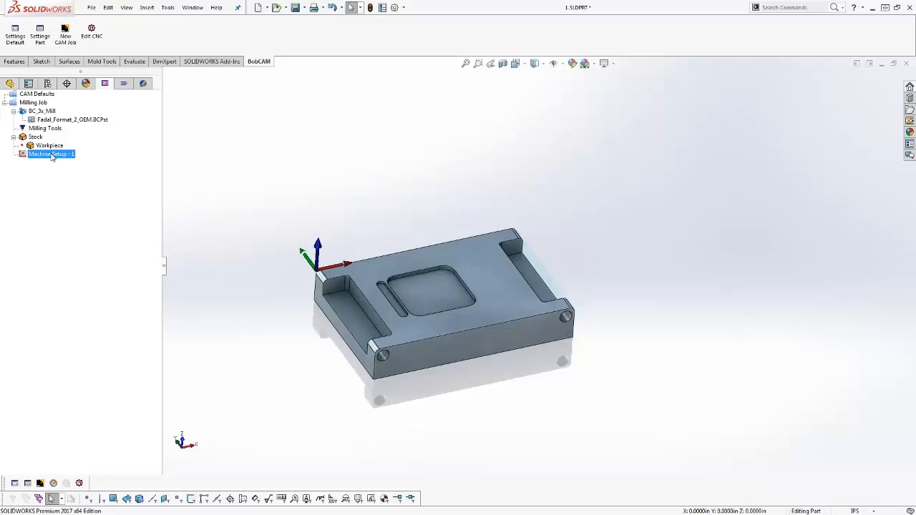
right_click(51, 157)
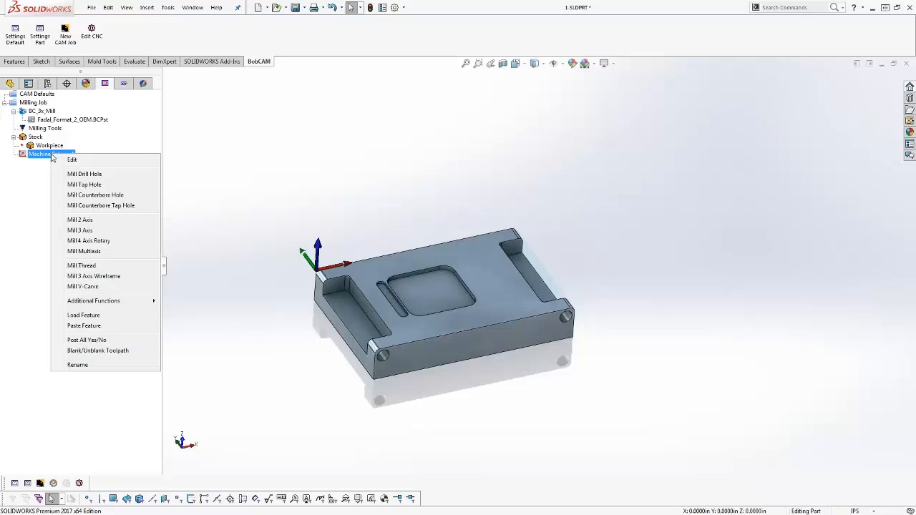
left_click(81, 220)
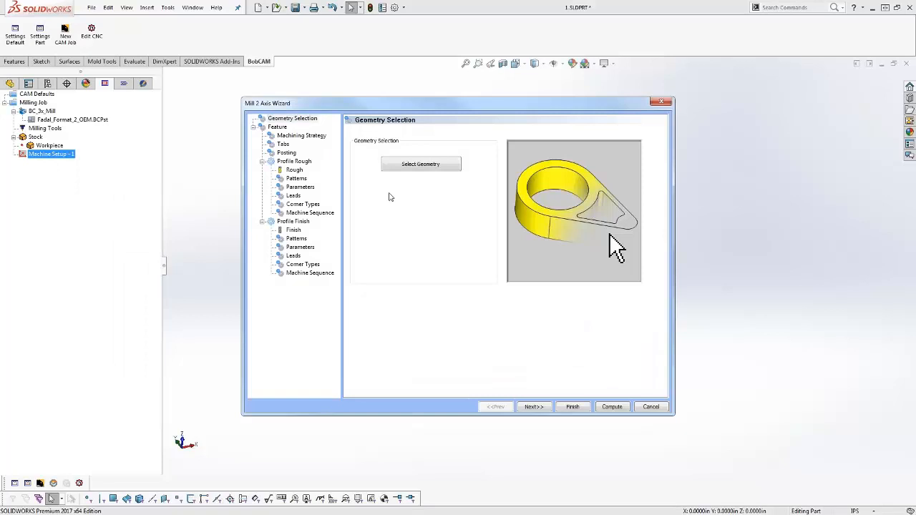
left_click(425, 166)
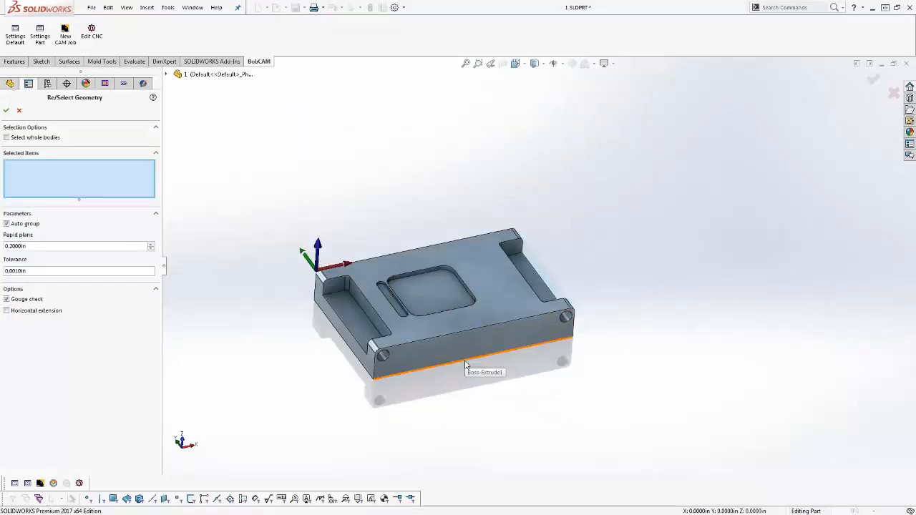
right_click(465, 364)
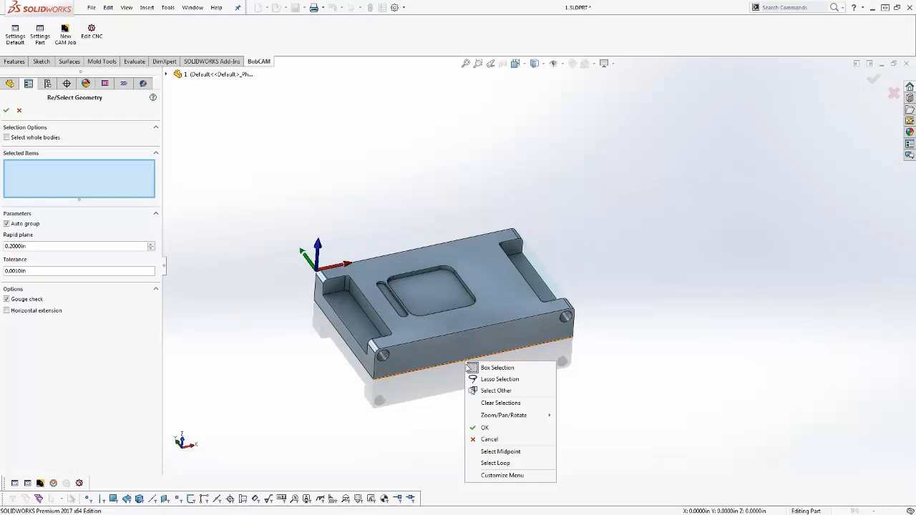
left_click(501, 462)
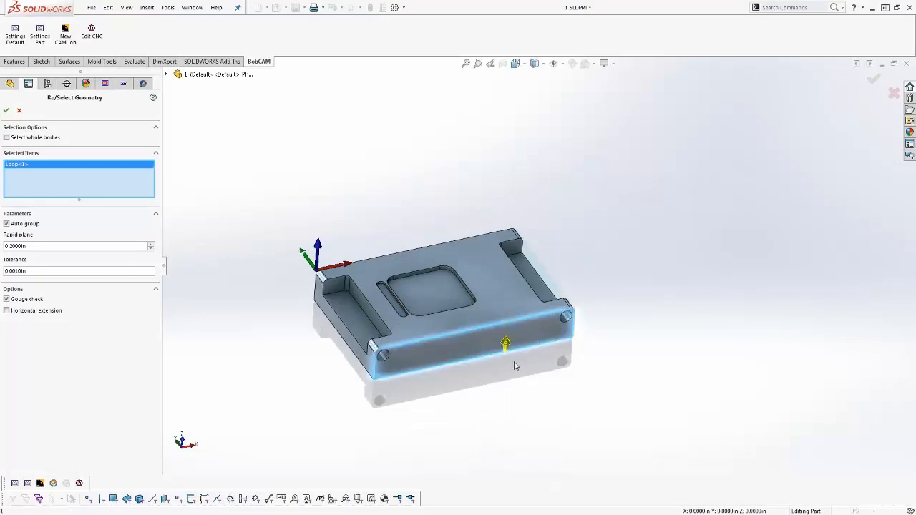
left_click(505, 344)
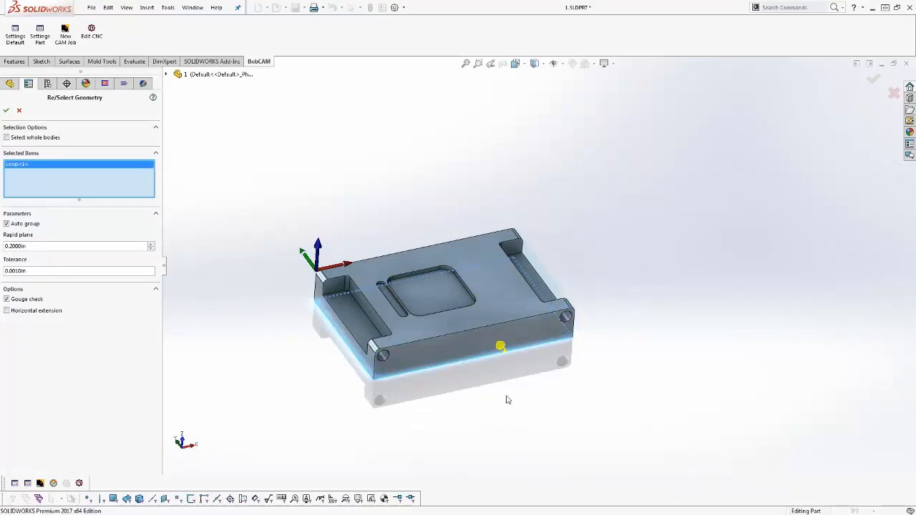
left_click(5, 110)
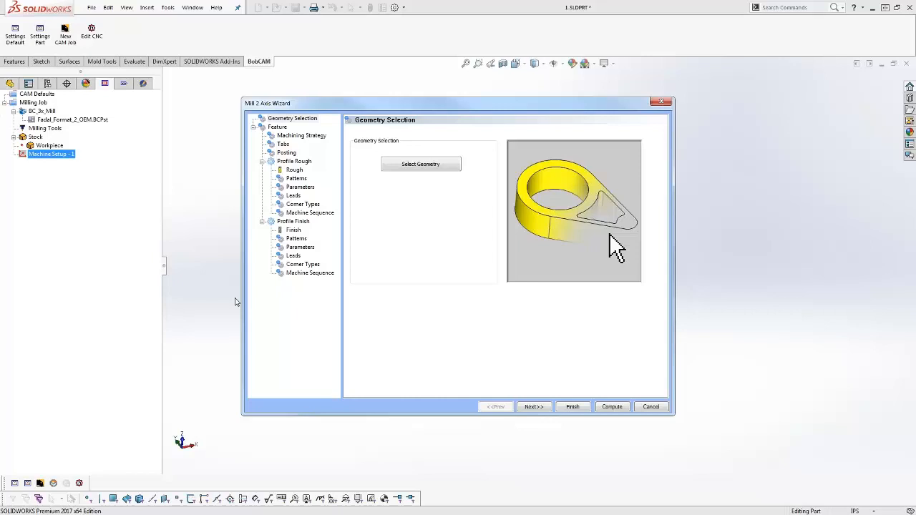
Set the 2 Axis feature's total depth to 0 and choose the Facing template as its machining strategy.
left_click(534, 407)
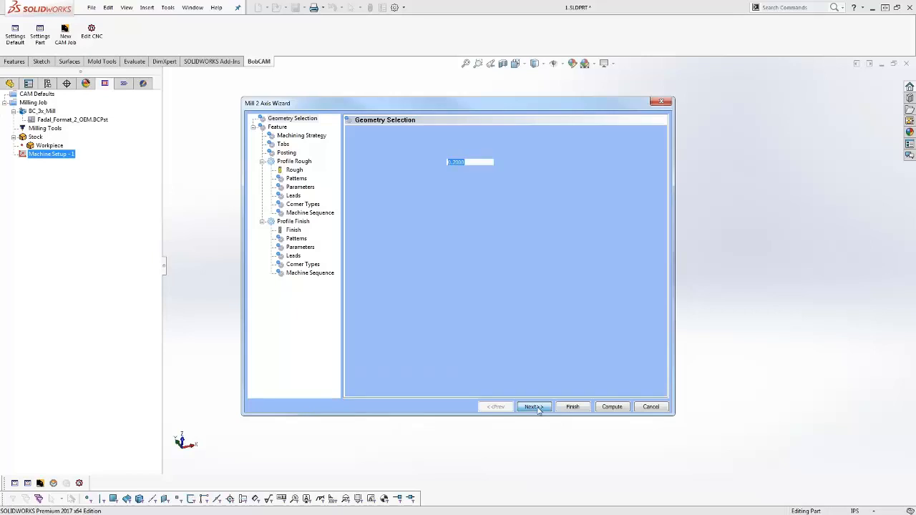
left_click(470, 248)
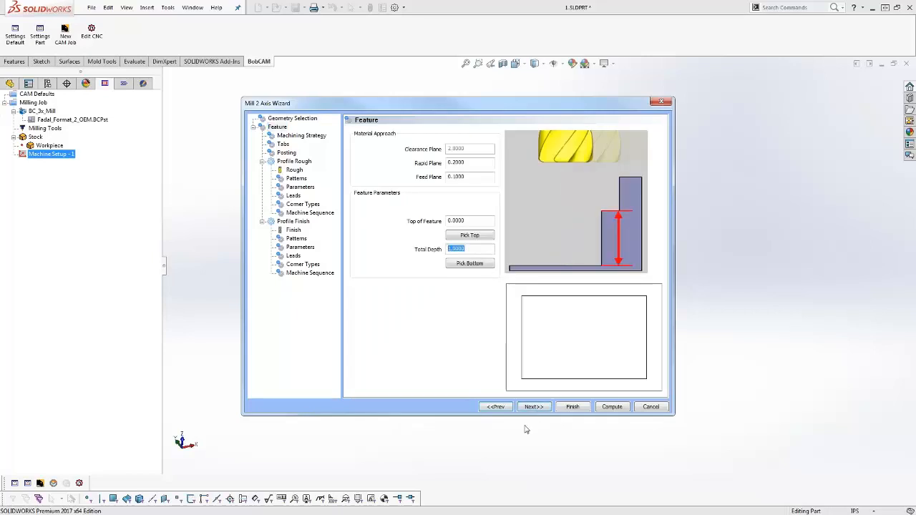
key("BackSpace")
type("0")
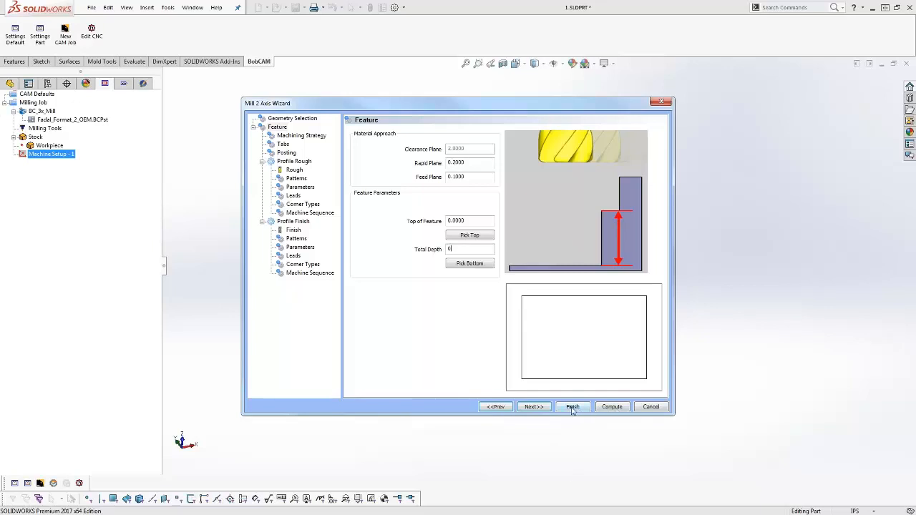
left_click(537, 407)
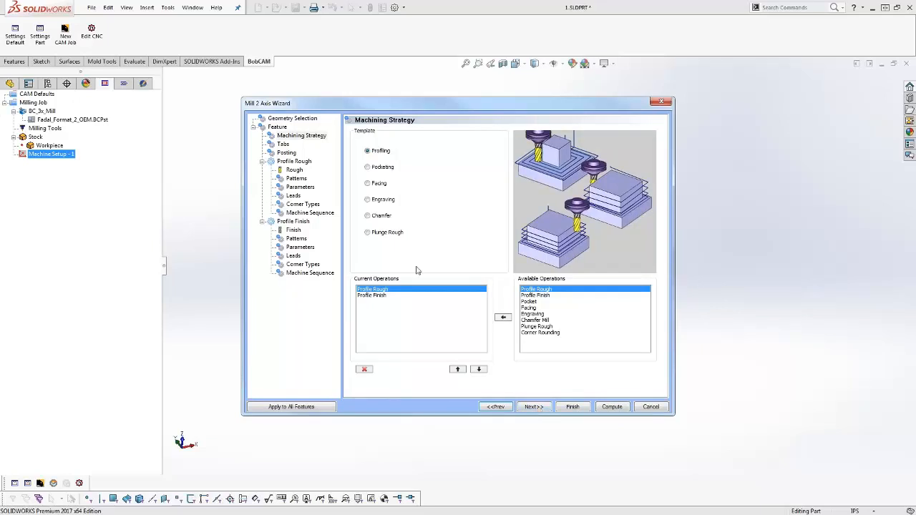
left_click(369, 185)
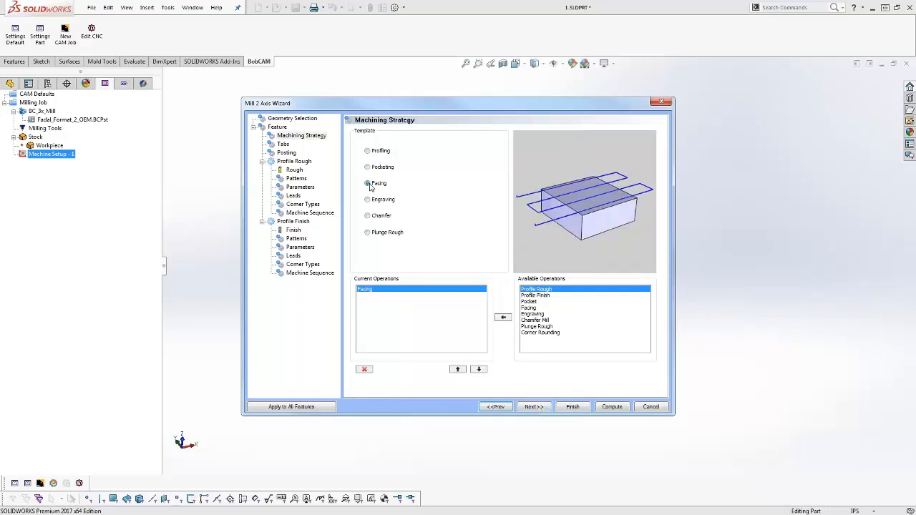
left_click(533, 406)
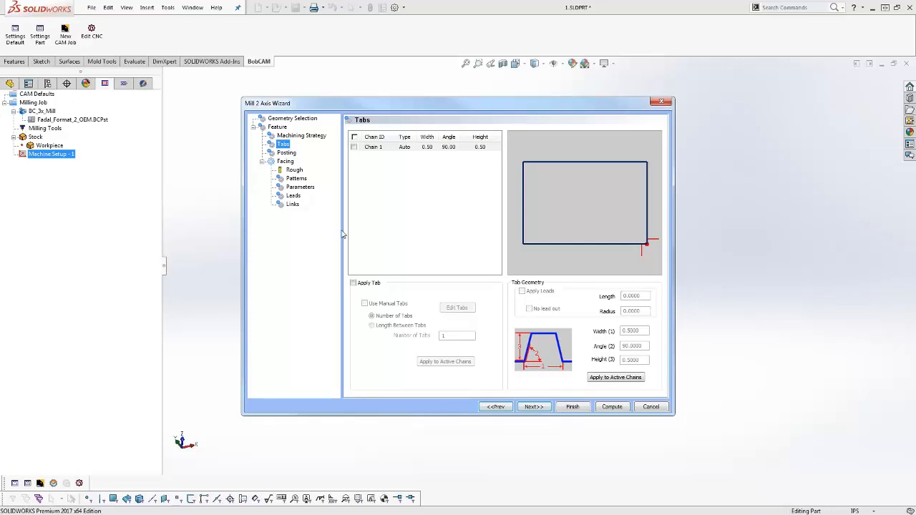
Look at the posting parameters and set the facing operation's tool diameter to 2 in.
left_click(287, 153)
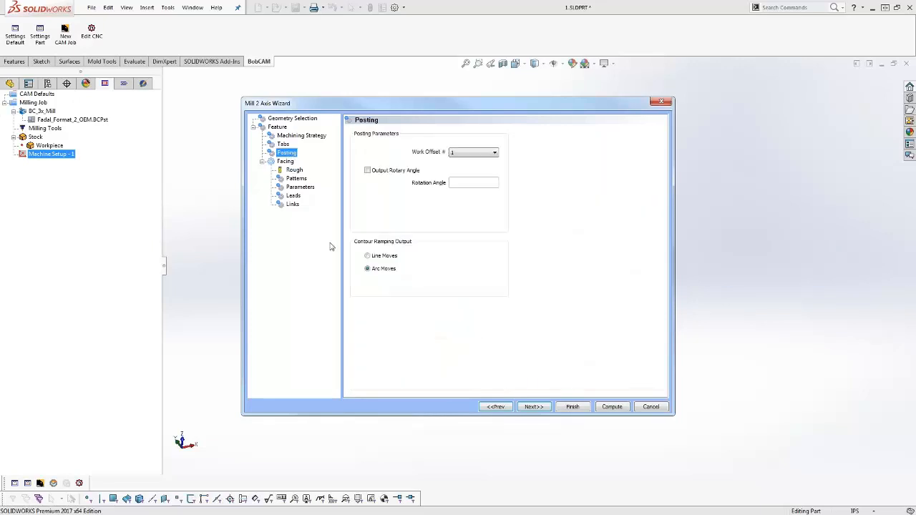
left_click(294, 170)
key("Tab")
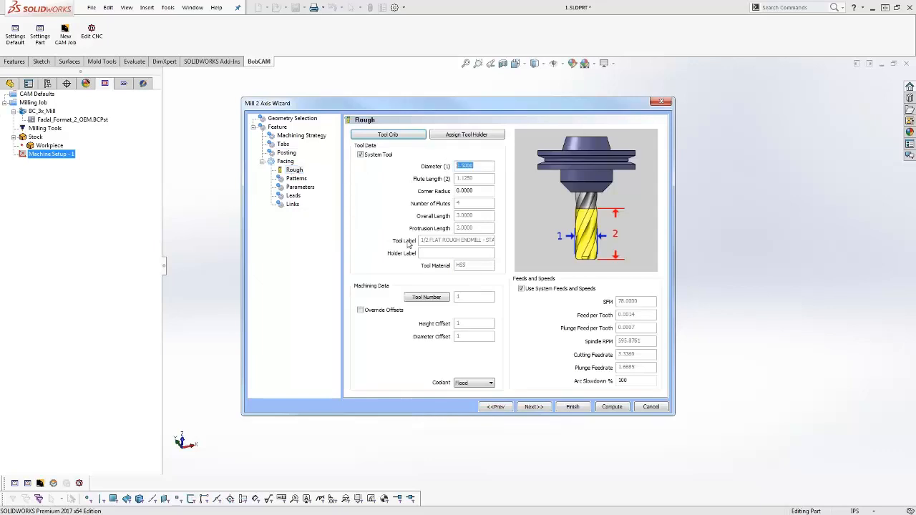
type("2")
key("Tab")
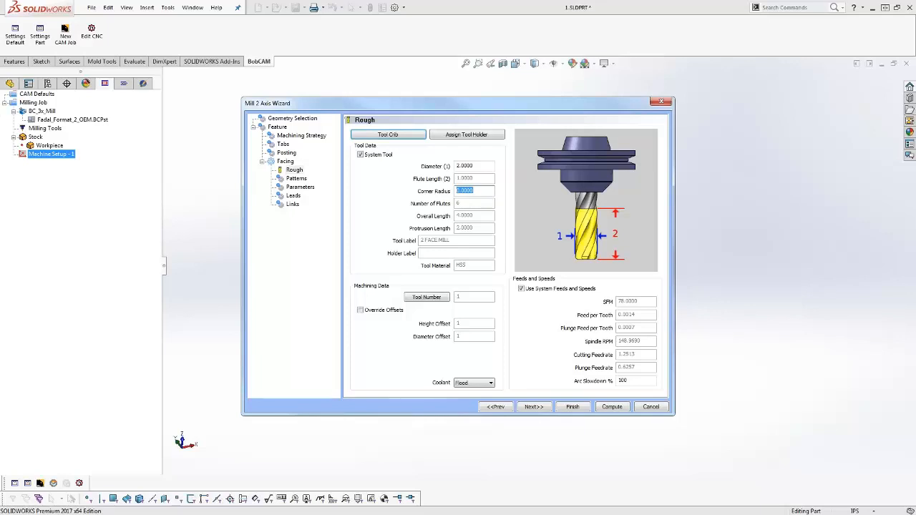
Set the facing pattern to Zig with the start position at the lower-left corner and a first cut offset of .5.
left_click(296, 178)
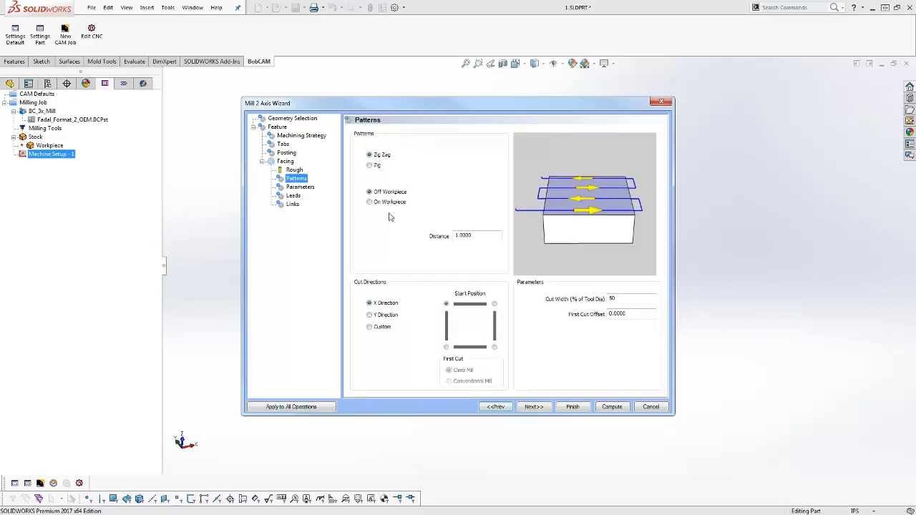
left_click(369, 165)
left_click(369, 155)
left_click(369, 165)
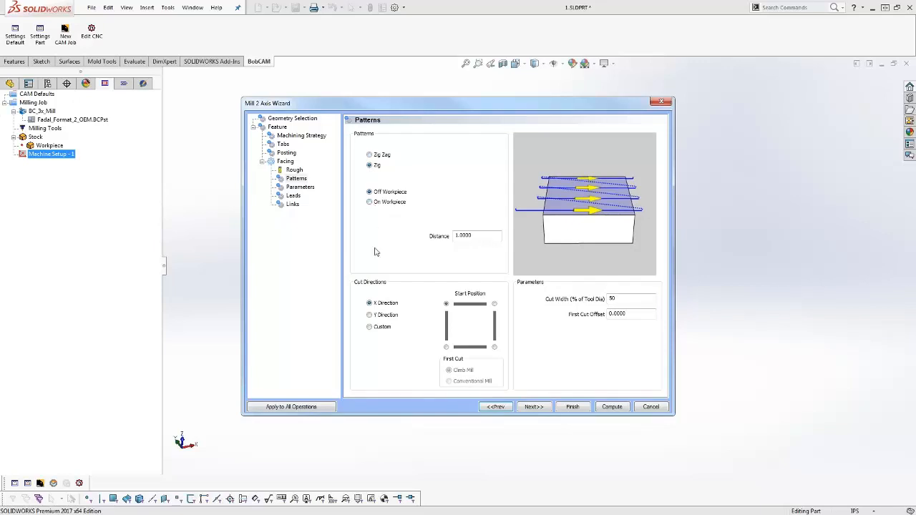
left_click(447, 347)
left_click(630, 313)
type(".5")
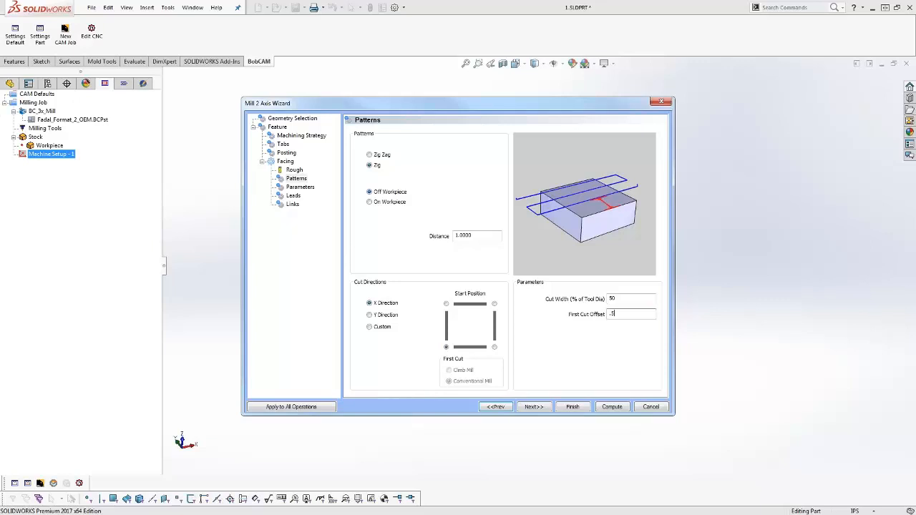
Check the link settings of the facing operation and compute its toolpath.
left_click(292, 206)
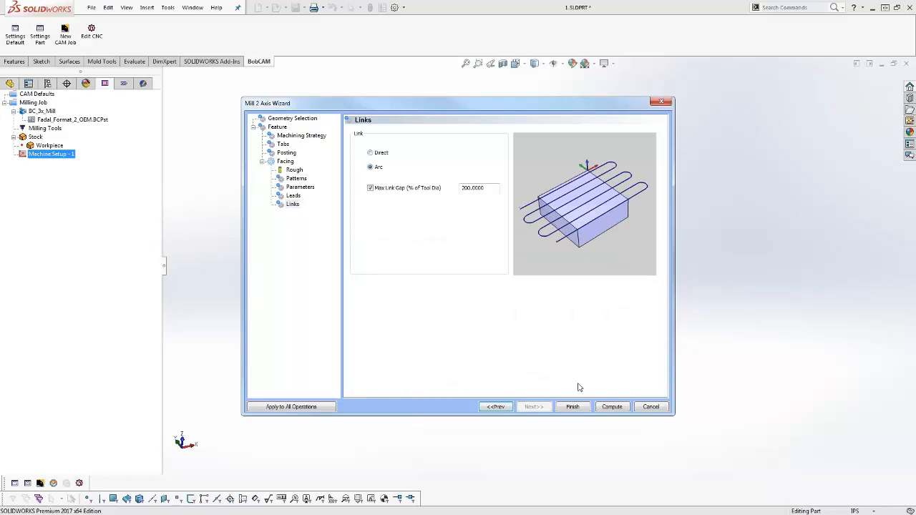
left_click(613, 408)
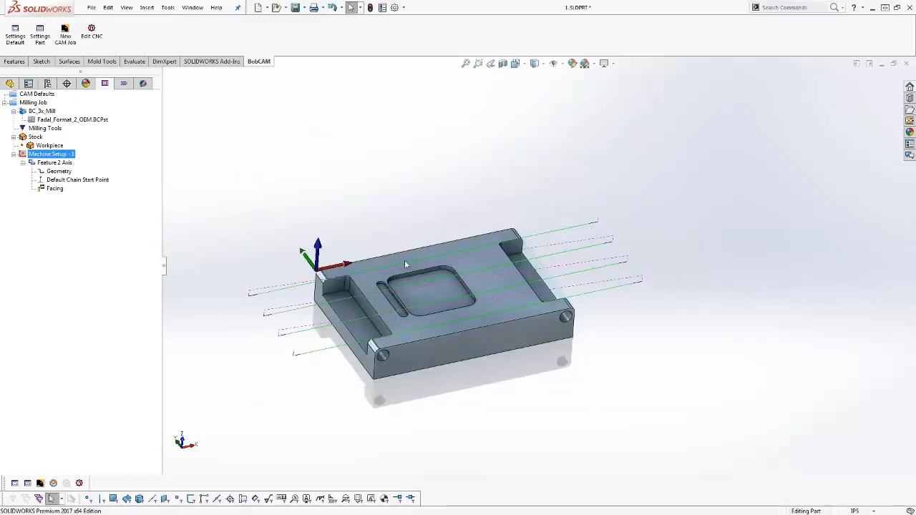
Backplot the facing operation, stepping the cutter forward through its passes, and close the backplot.
right_click(55, 188)
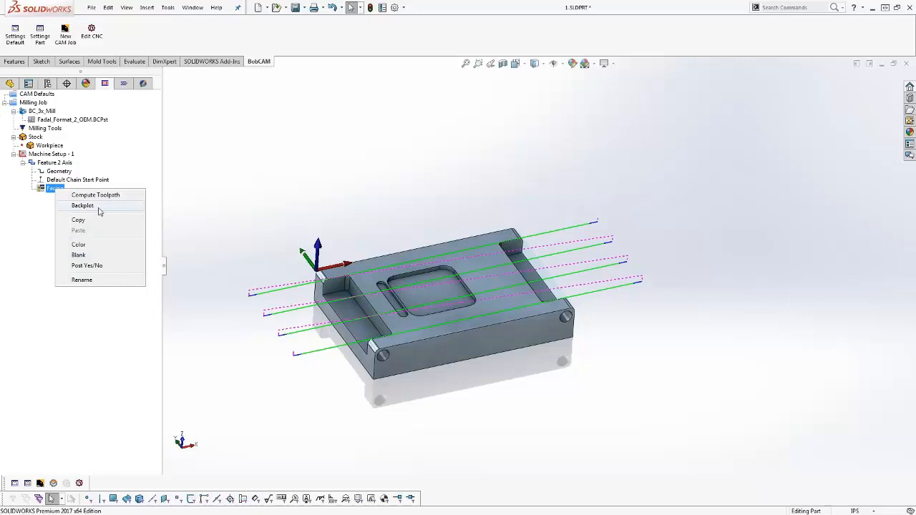
left_click(99, 207)
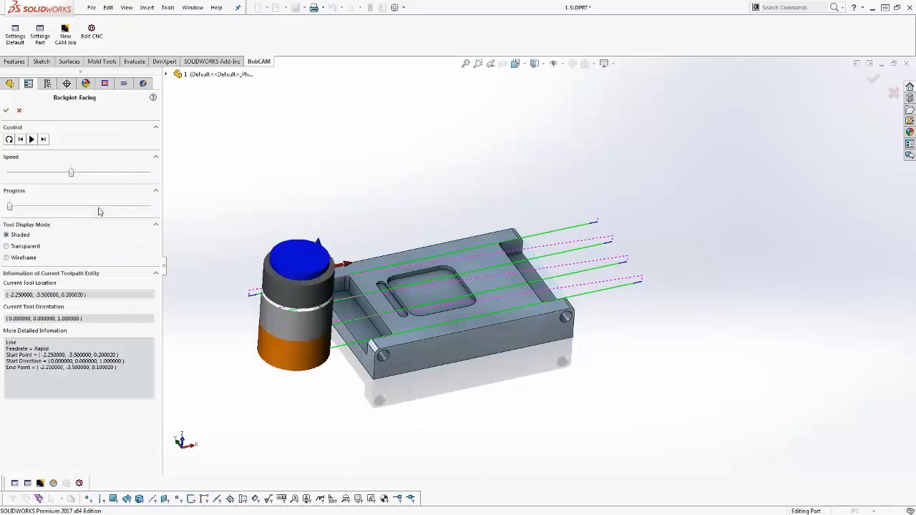
left_click(44, 140)
left_click(44, 139)
left_click(44, 139)
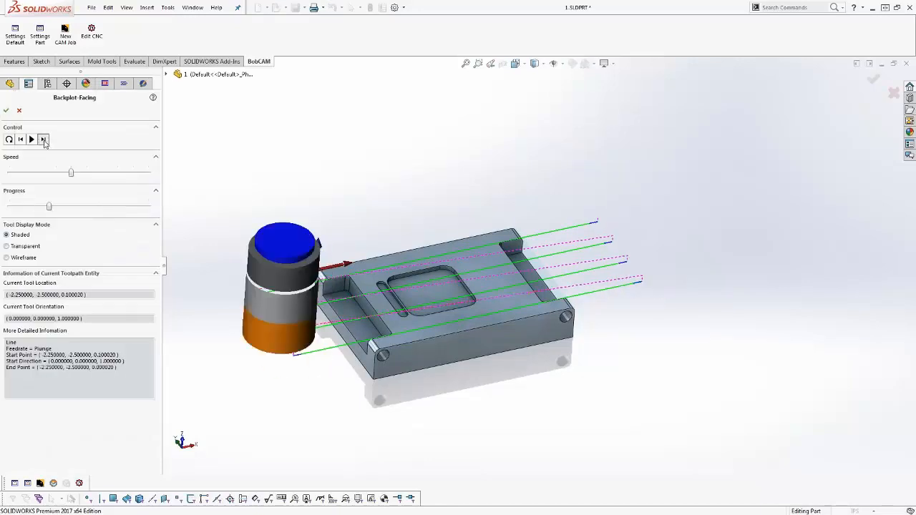
left_click(44, 139)
left_click(43, 139)
left_click(44, 139)
left_click(43, 140)
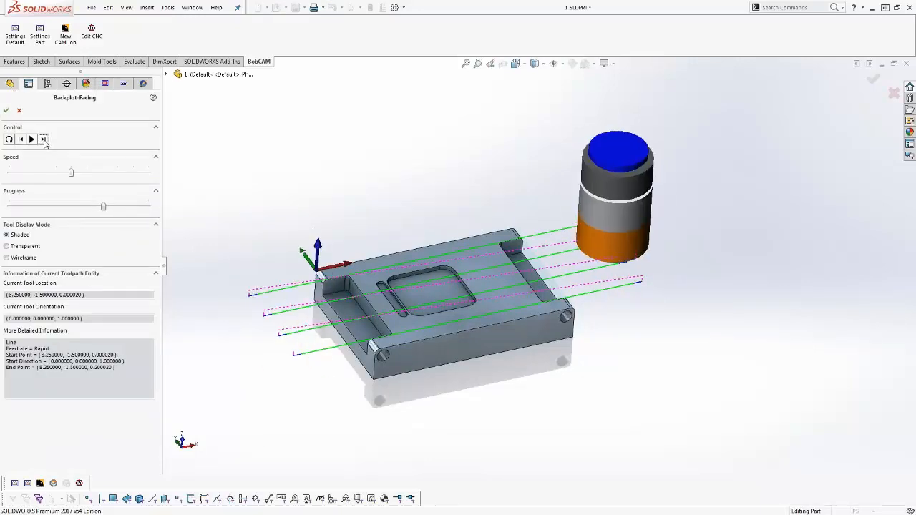
left_click(43, 140)
left_click(19, 110)
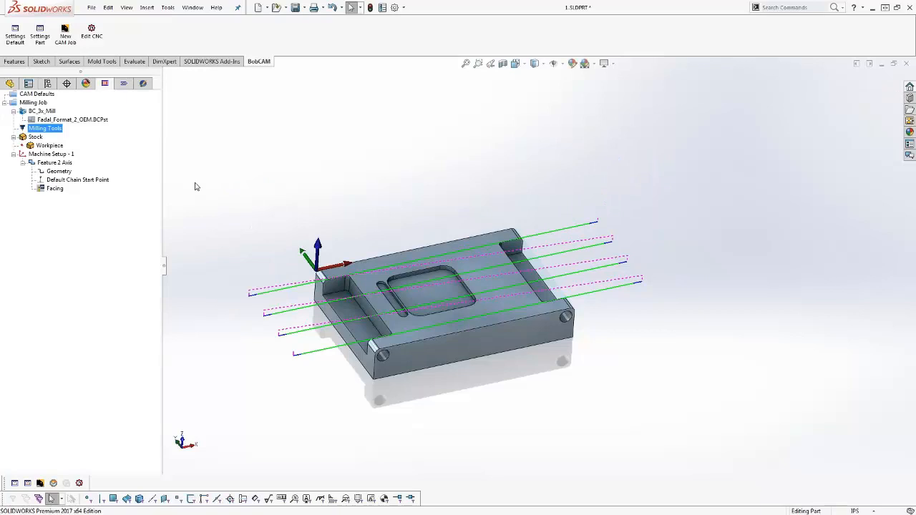
Collapse the facing feature in the CAM tree and blank its toolpath.
left_click(55, 162)
left_click(22, 162)
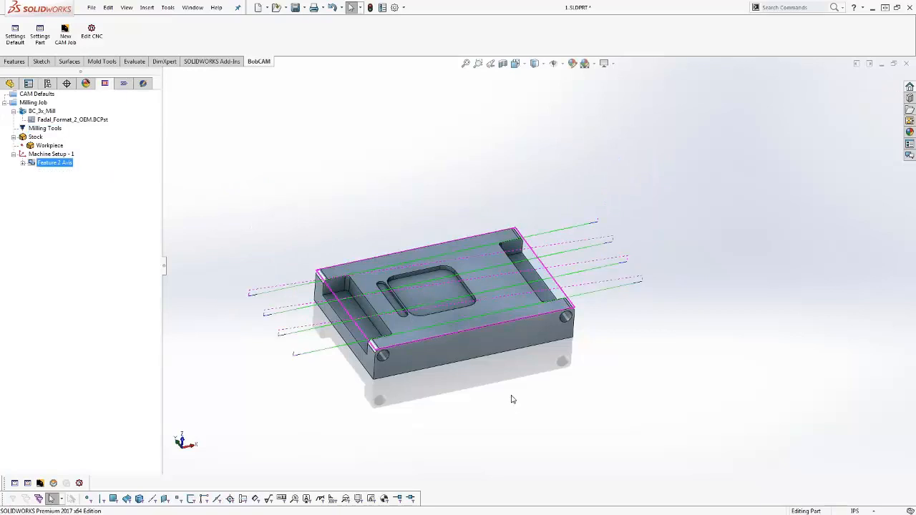
scroll(513, 335, "down", 3)
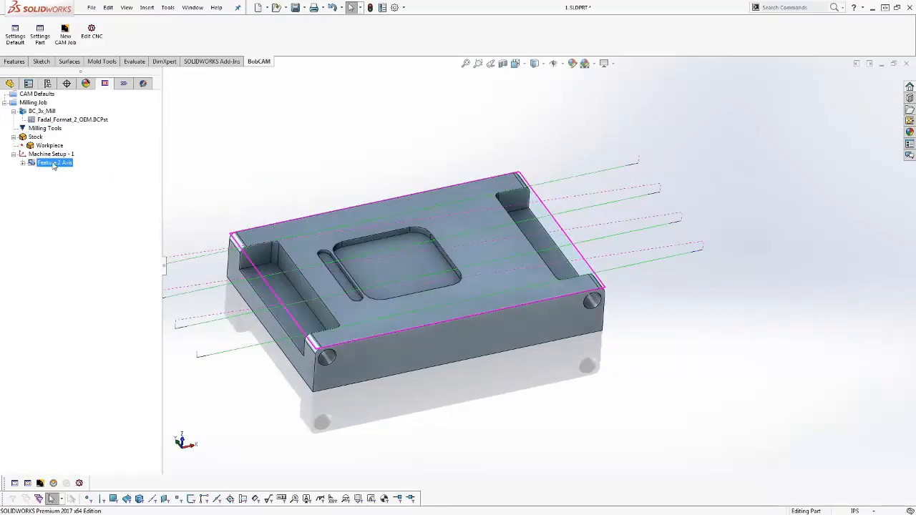
right_click(54, 165)
left_click(137, 432)
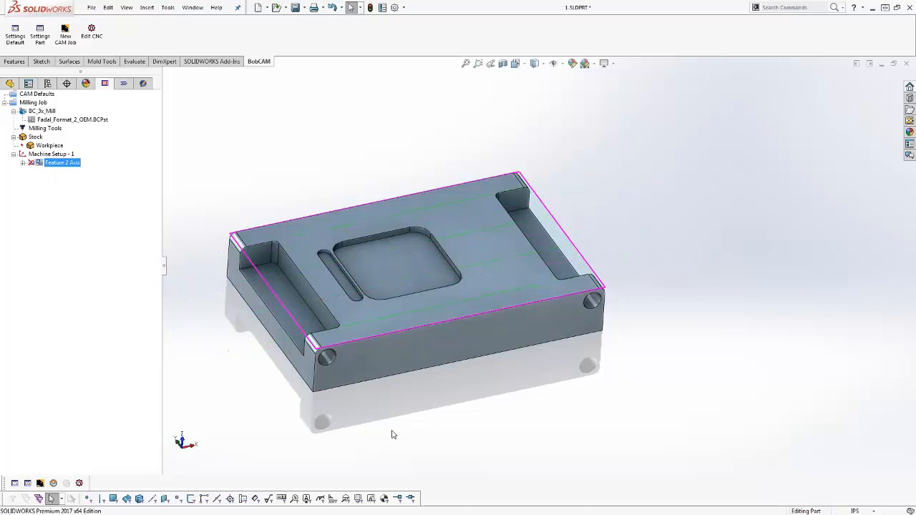
mouse_move(494, 413)
middle_mouse_down("ctrl")
mouse_move(503, 380)
mouse_move(517, 381)
mouse_move(518, 401)
middle_mouse_up("ctrl")
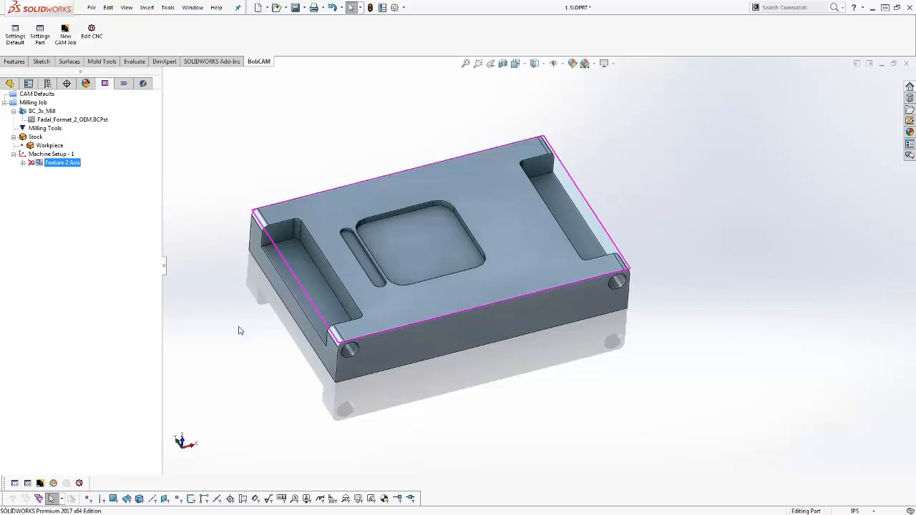
Add another Mill 2 Axis feature to Machine Setup - 1 with the floor faces of the two open end pockets as geometry.
left_click(51, 154)
right_click(52, 154)
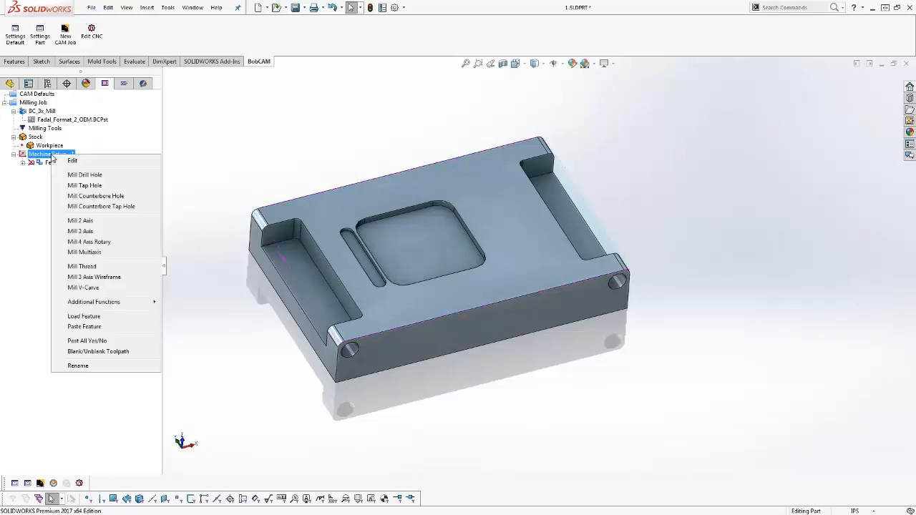
left_click(107, 227)
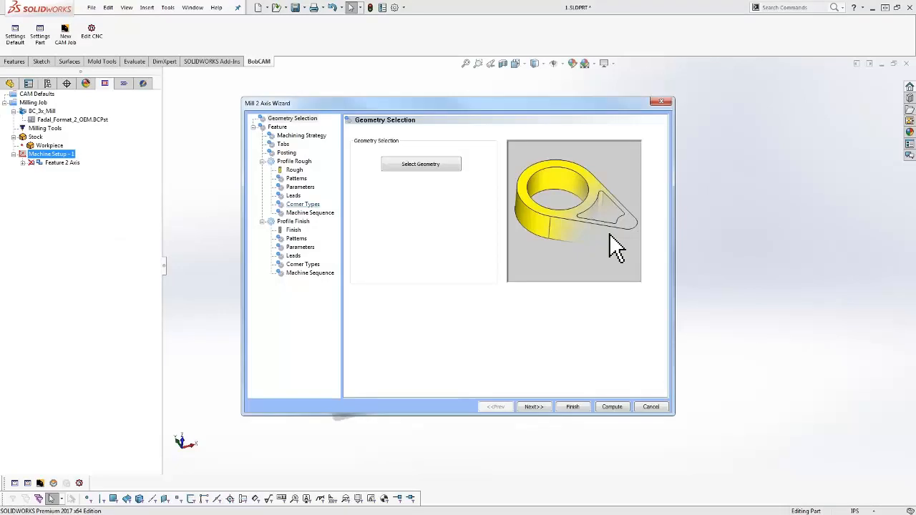
left_click(402, 166)
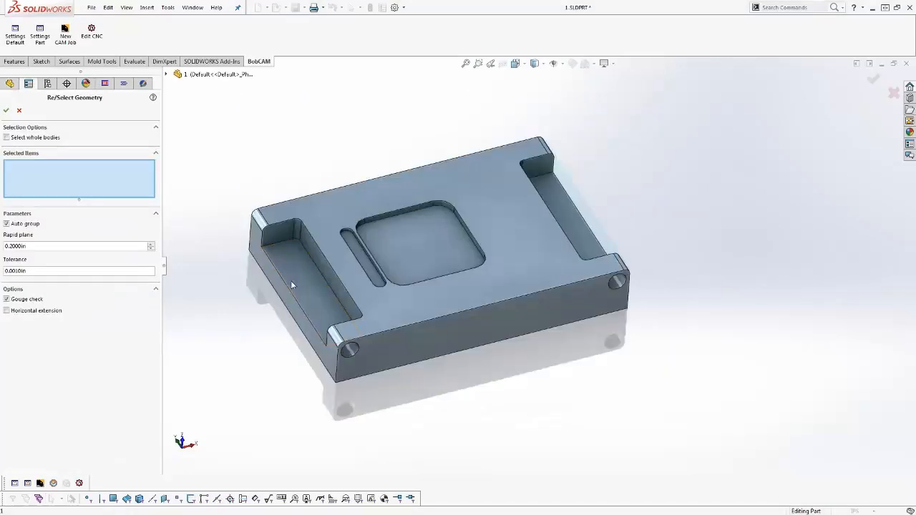
left_click(291, 281)
left_click(583, 224)
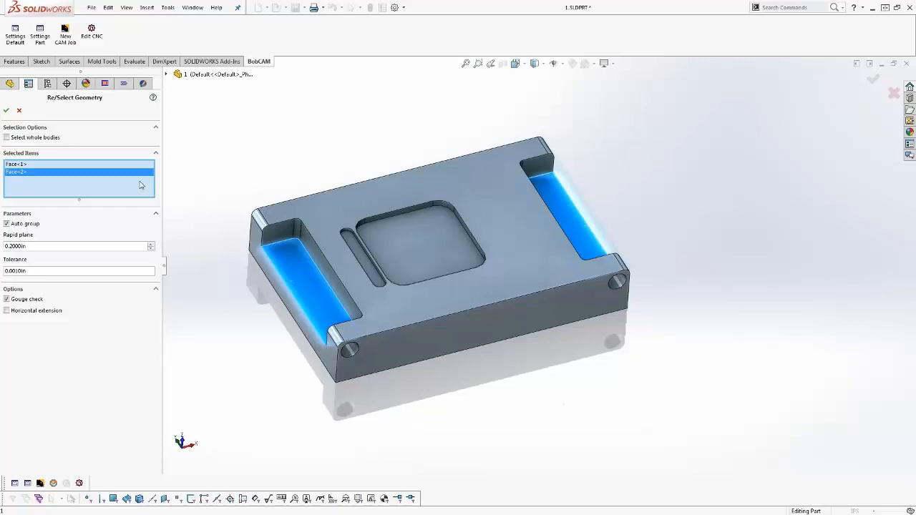
left_click(6, 110)
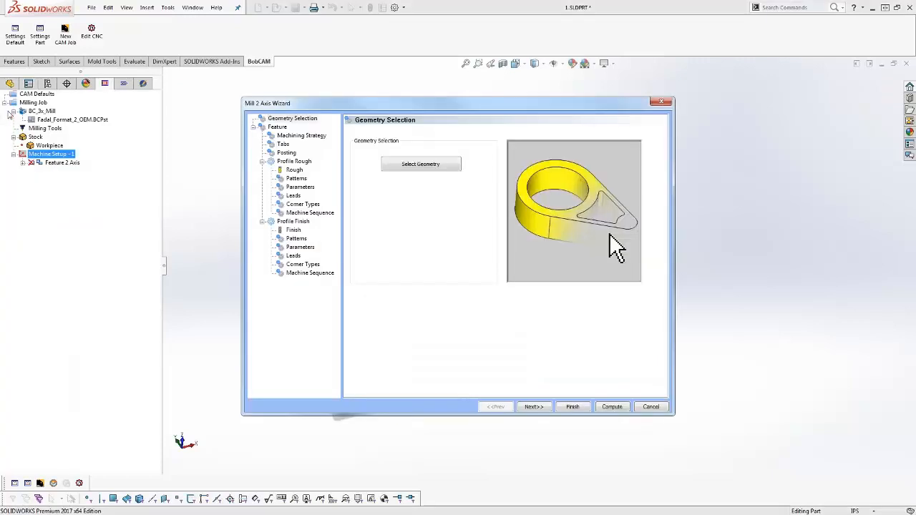
Choose the Pocketing template as the machining strategy and remove the Profile Finish operation.
left_click(297, 138)
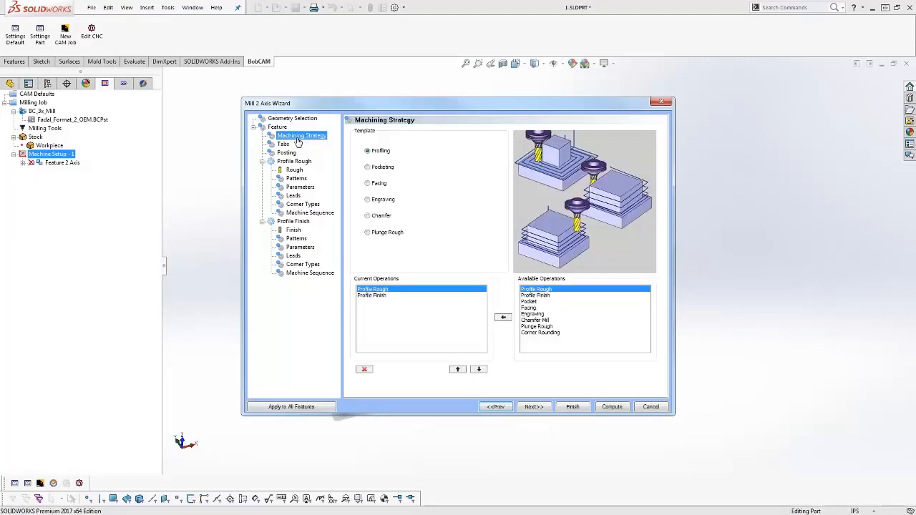
left_click(368, 166)
left_click(390, 295)
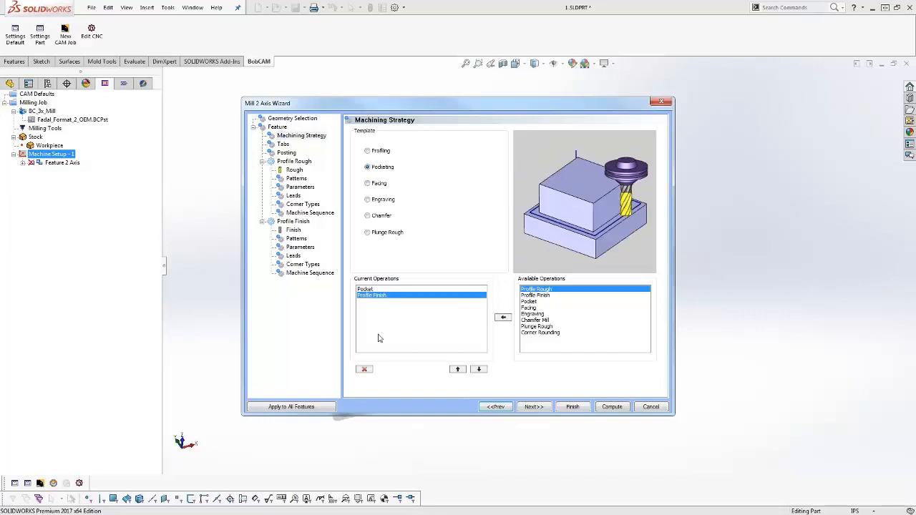
left_click(364, 369)
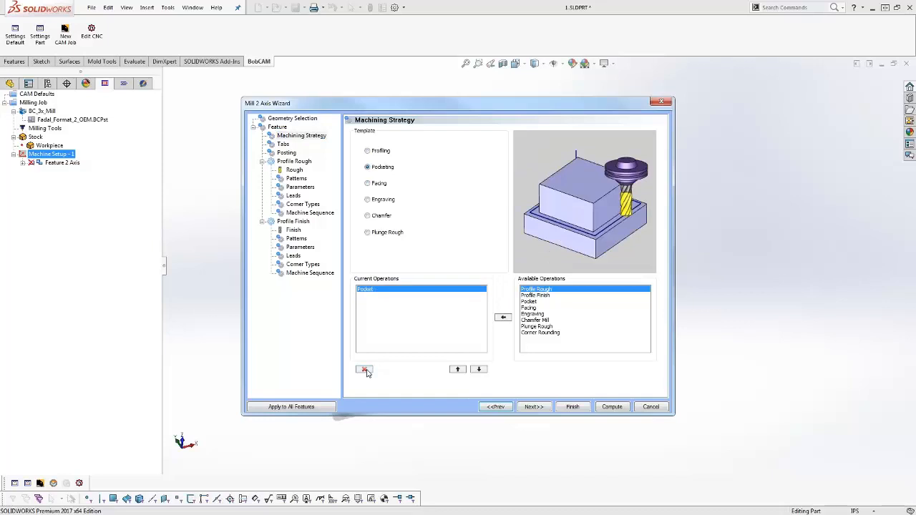
left_click(533, 406)
Set the pocket roughing tool's diameter to .5 in.
left_click(294, 169)
double_click(464, 165)
type(".5")
Set the pocket pattern to Advanced Pocket with Adaptive Roughing and a 25% stepover, and compute the toolpath.
left_click(296, 178)
left_click(381, 184)
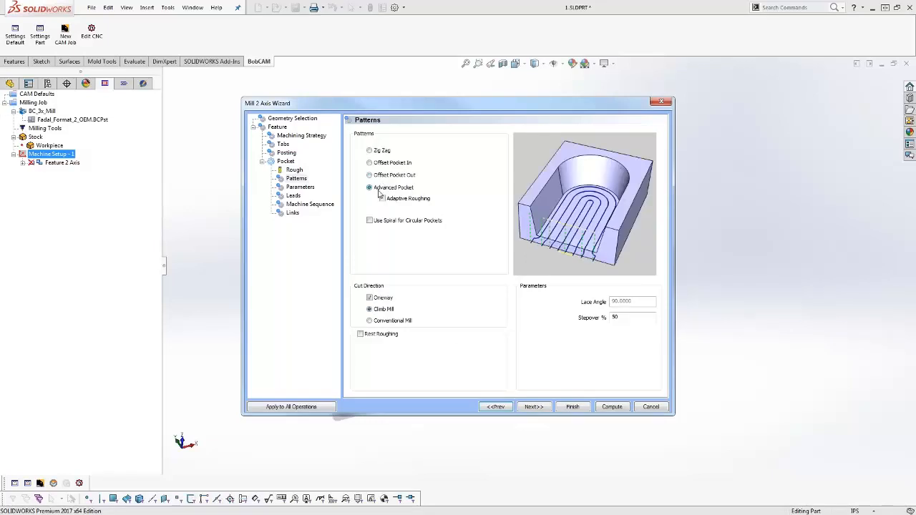
left_click(388, 199)
double_click(622, 317)
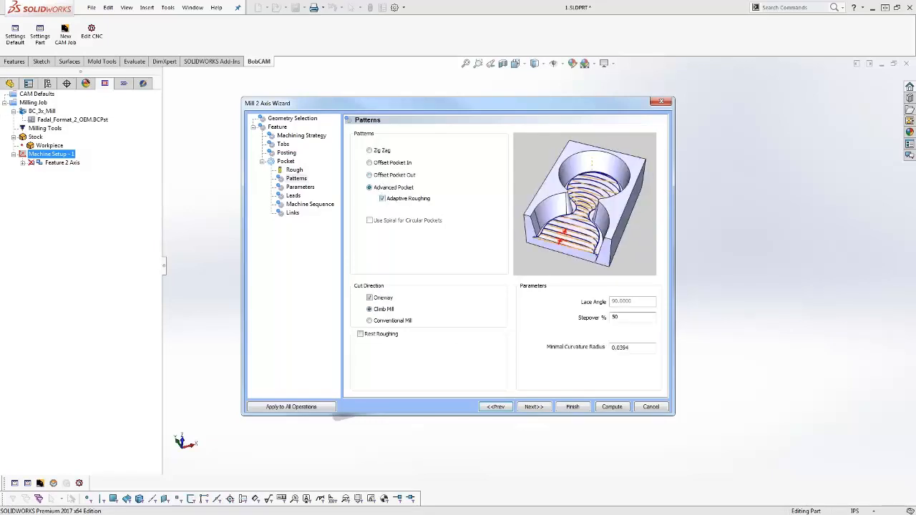
type("25")
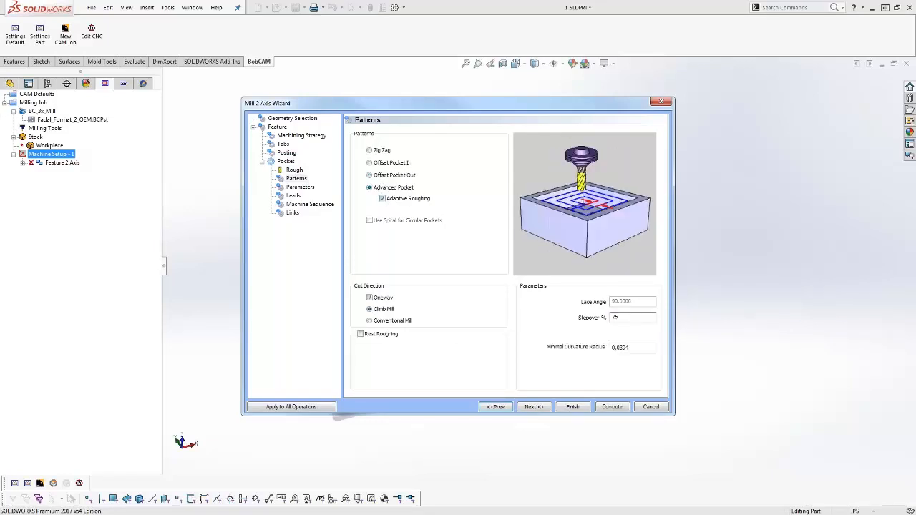
left_click(609, 407)
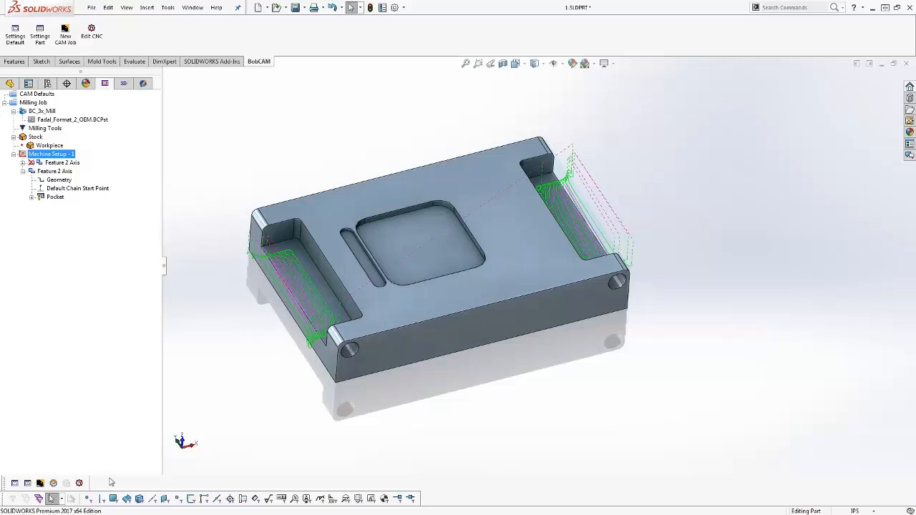
Start the machining simulation, show only the workpiece and stock instead of the full machine, and hide the toolpath.
left_click(53, 483)
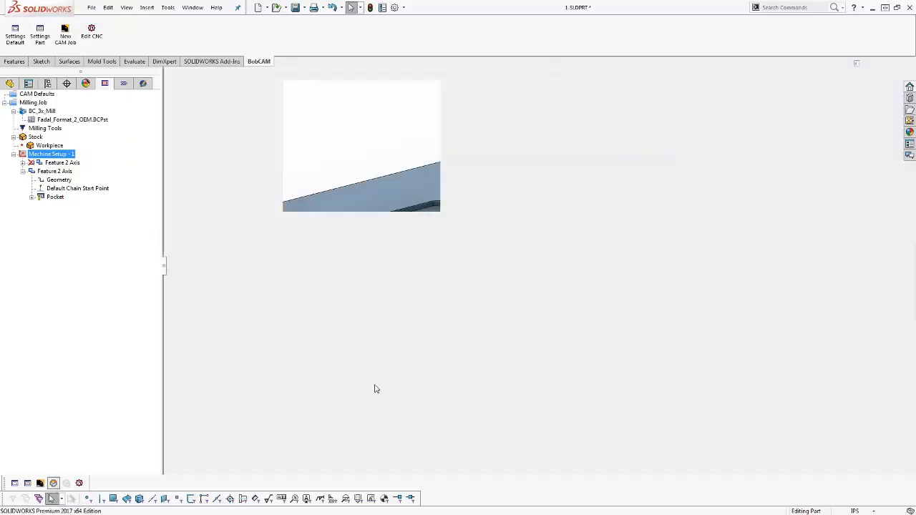
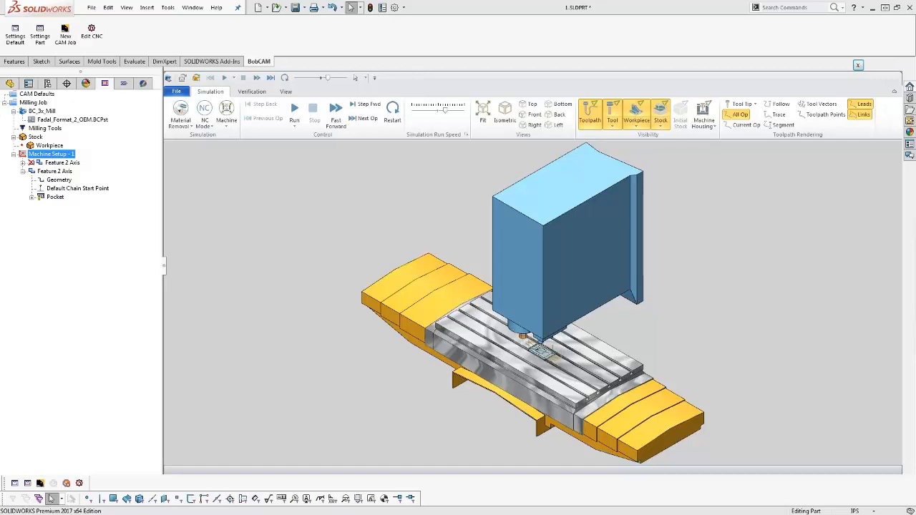
left_click(231, 130)
left_click(243, 146)
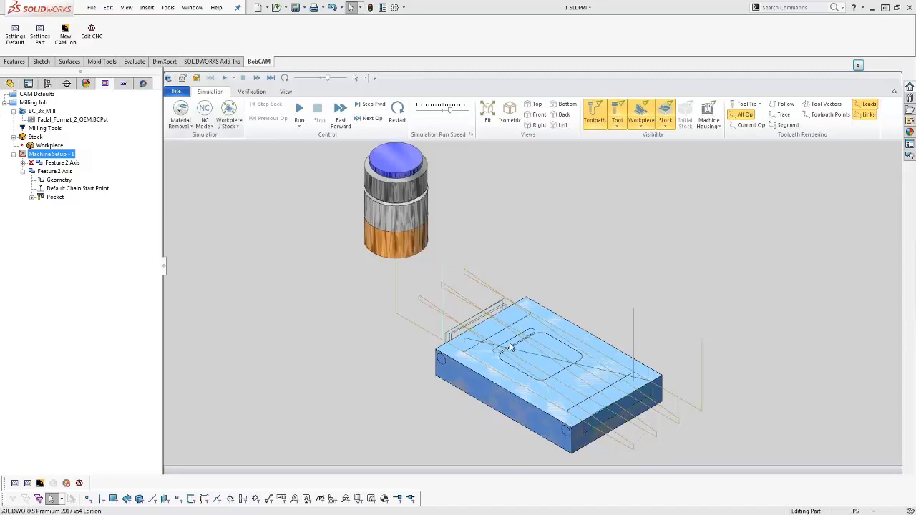
left_click(595, 116)
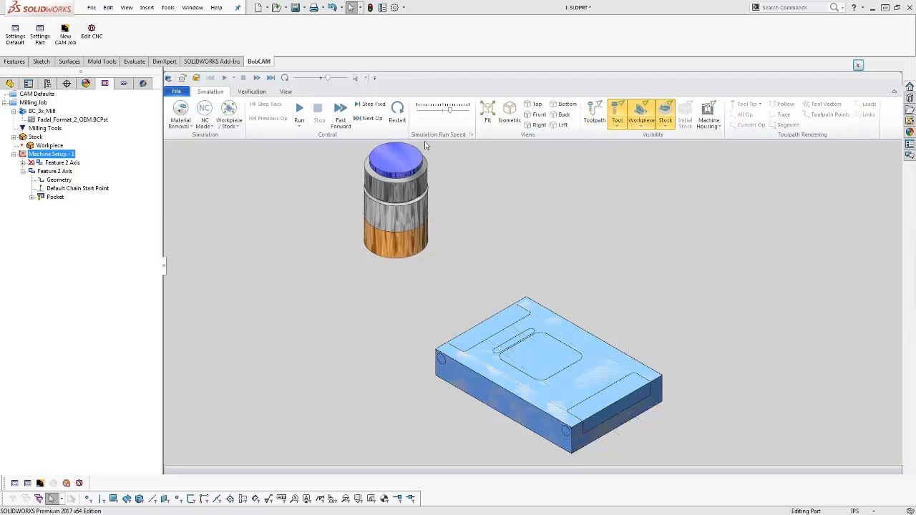
Run the simulation of the facing and pocketing, inspect the cut end pockets up close, and close the simulation.
left_click(300, 113)
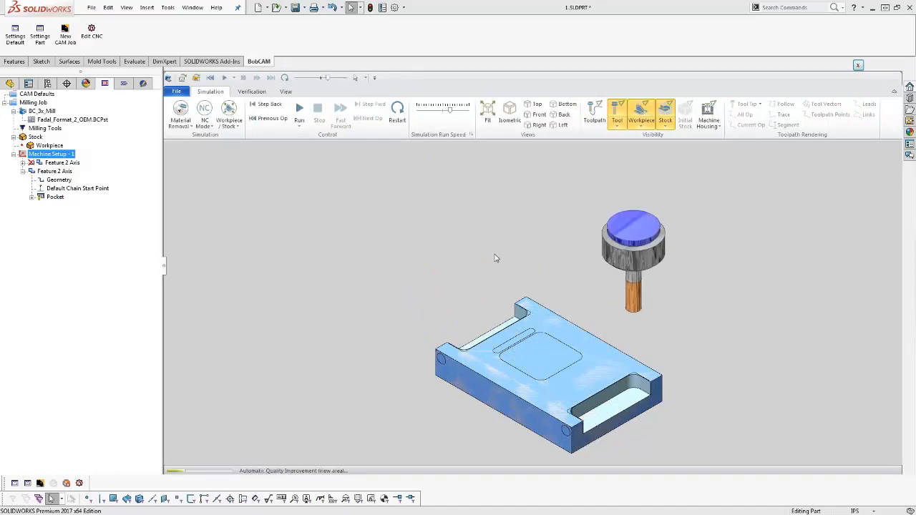
scroll(444, 235, "down", 3)
scroll(531, 334, "up", 3)
scroll(531, 334, "up", 4)
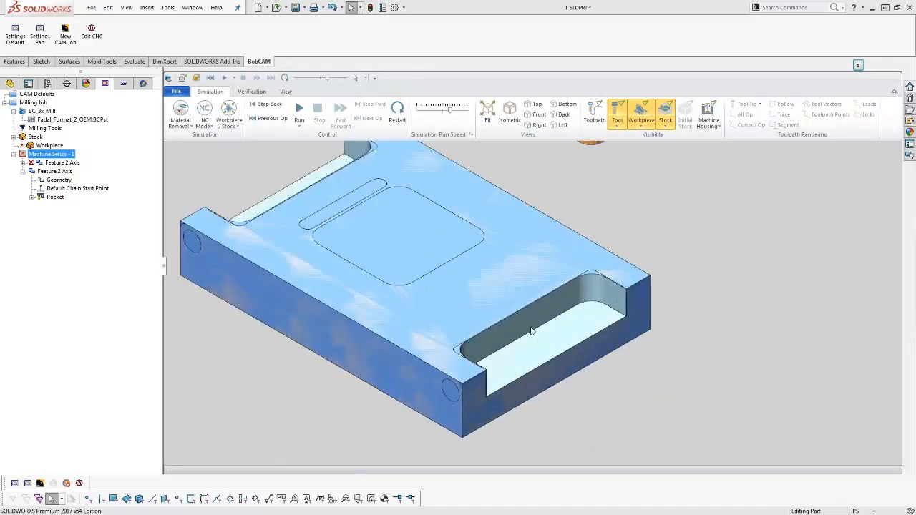
scroll(540, 313, "down", 3)
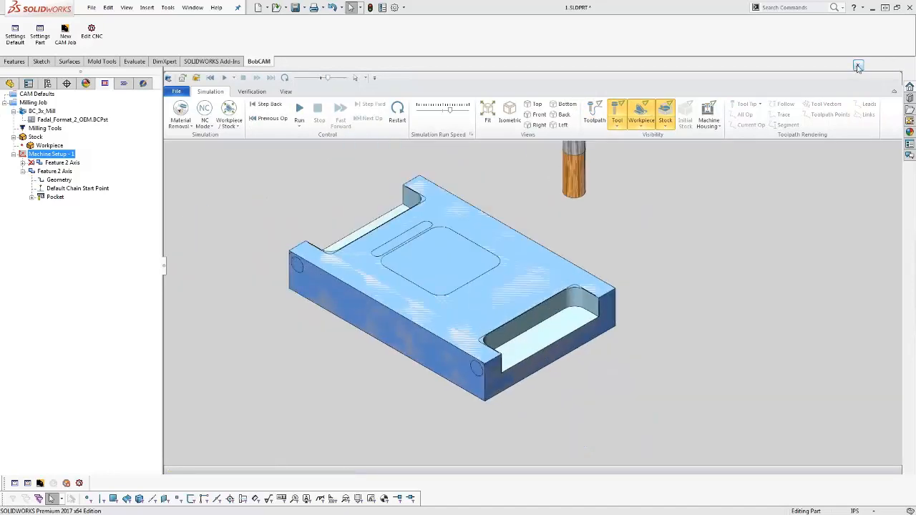
left_click(858, 67)
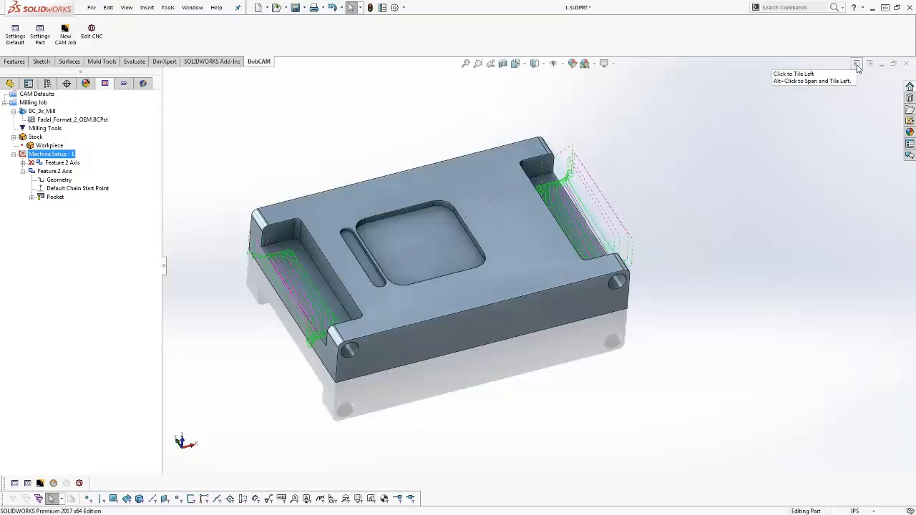
left_click(36, 94)
right_click(48, 104)
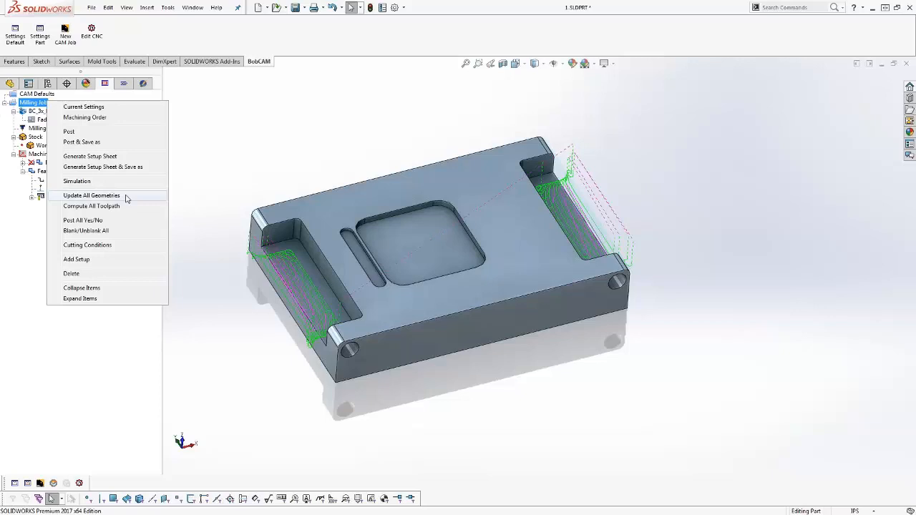
left_click(103, 348)
left_click(75, 188)
left_click(56, 197)
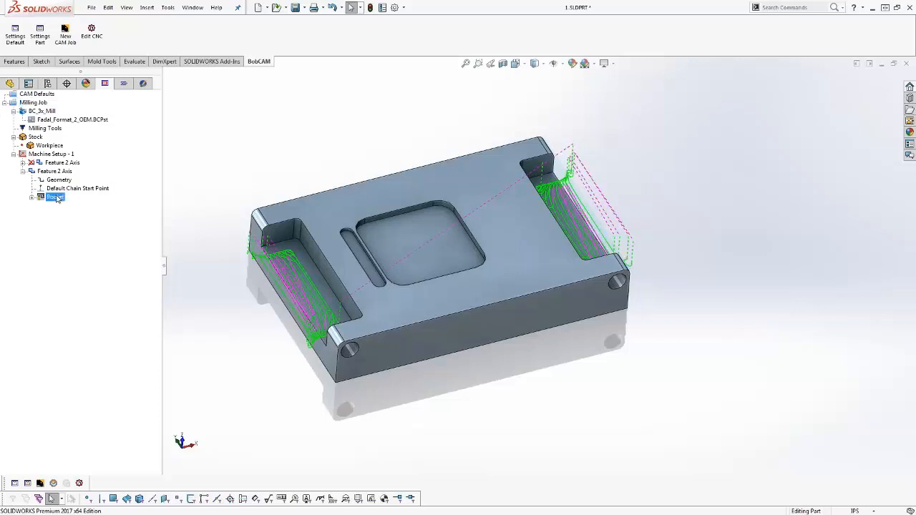
right_click(54, 171)
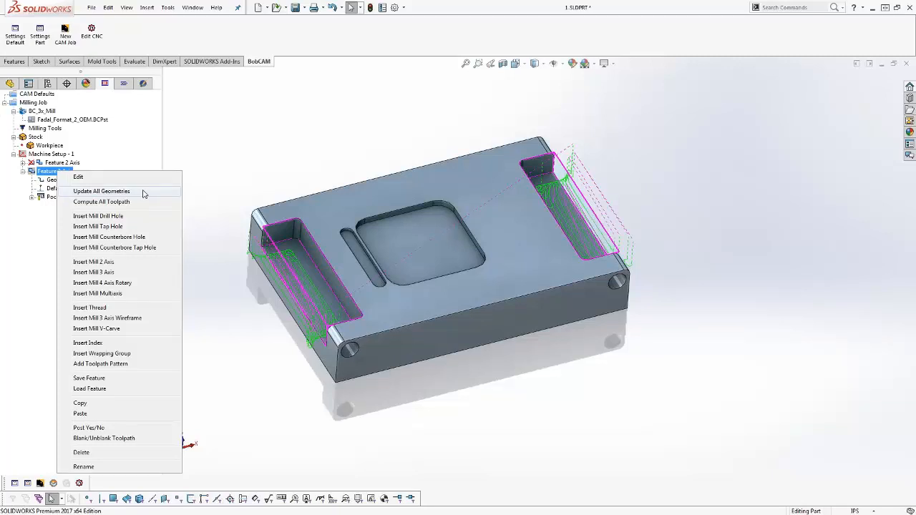
Open the part's feature tree and expand Cut-Extrude3 to locate its sketch.
left_click(11, 85)
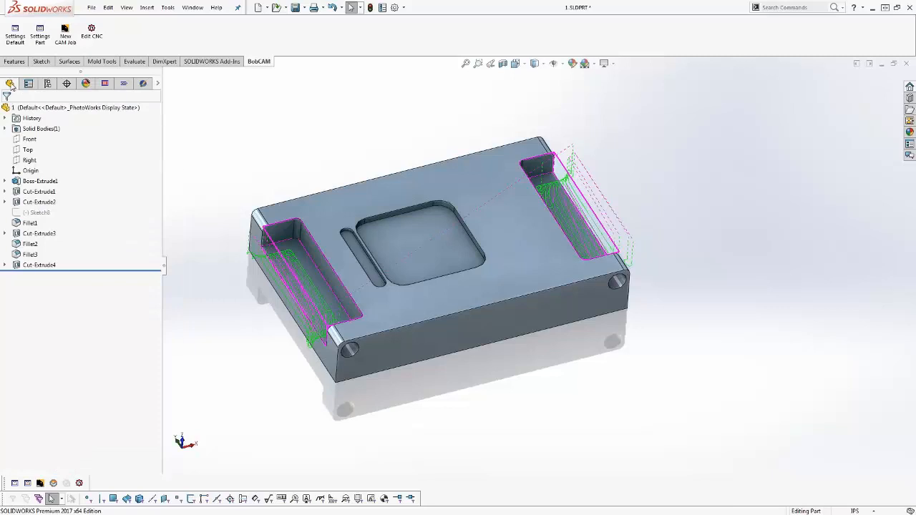
left_click(34, 233)
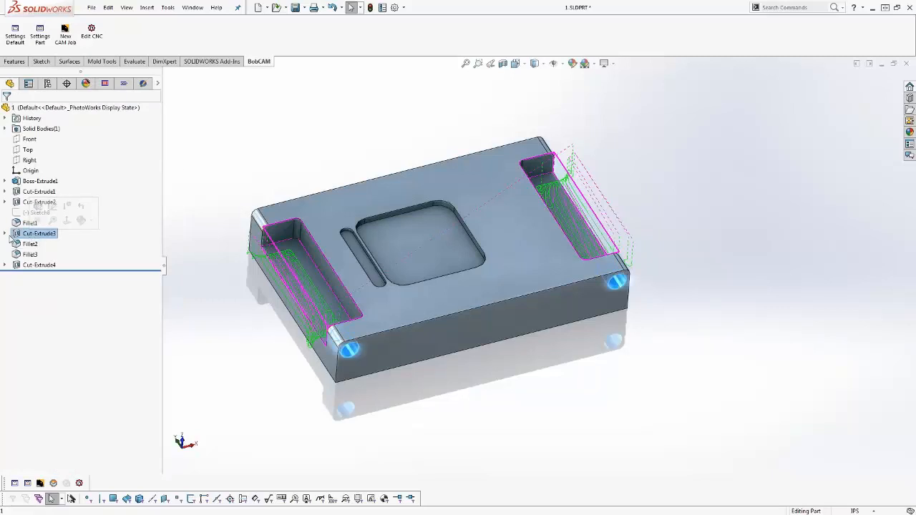
left_click(5, 235)
right_click(43, 244)
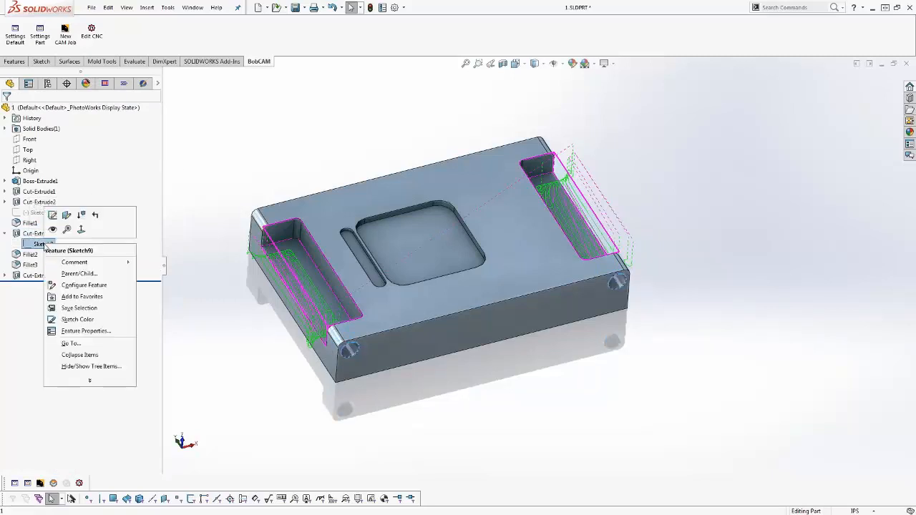
left_click(222, 356)
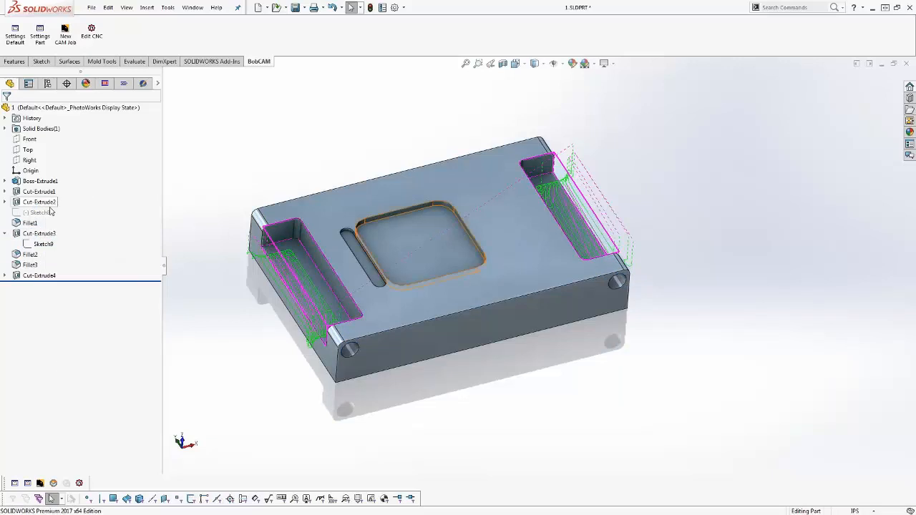
Increase the radius of the end pockets' corner fillet, Fillet1, by two increments and auto-update the CAM tree for the modified geometry.
left_click(30, 224)
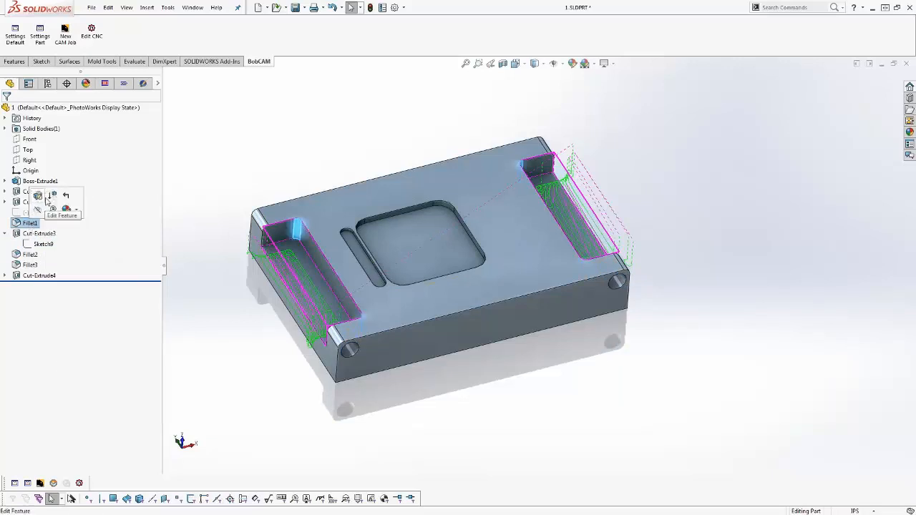
left_click(37, 195)
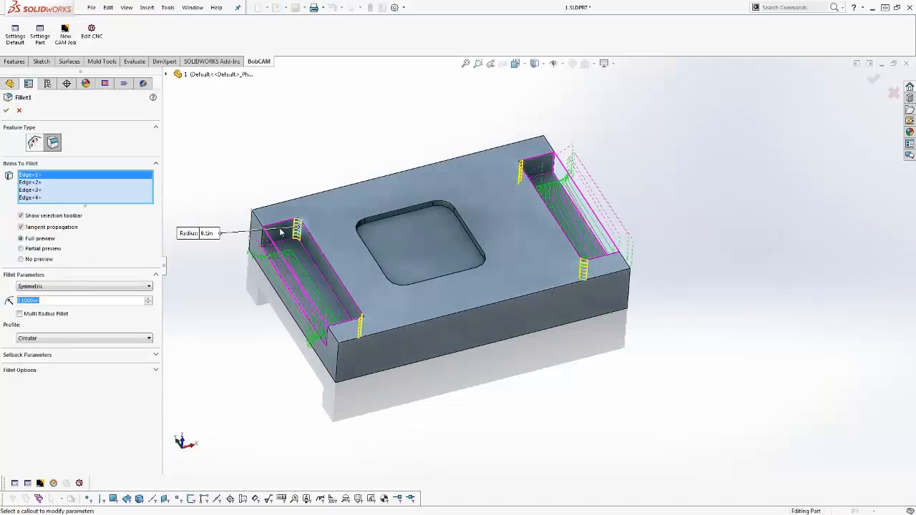
left_click(149, 299)
left_click(149, 299)
left_click(6, 111)
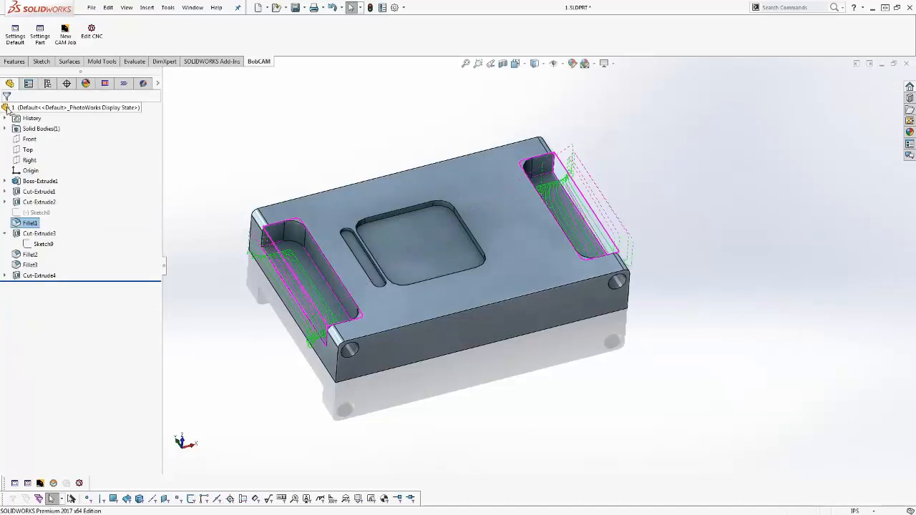
left_click(104, 83)
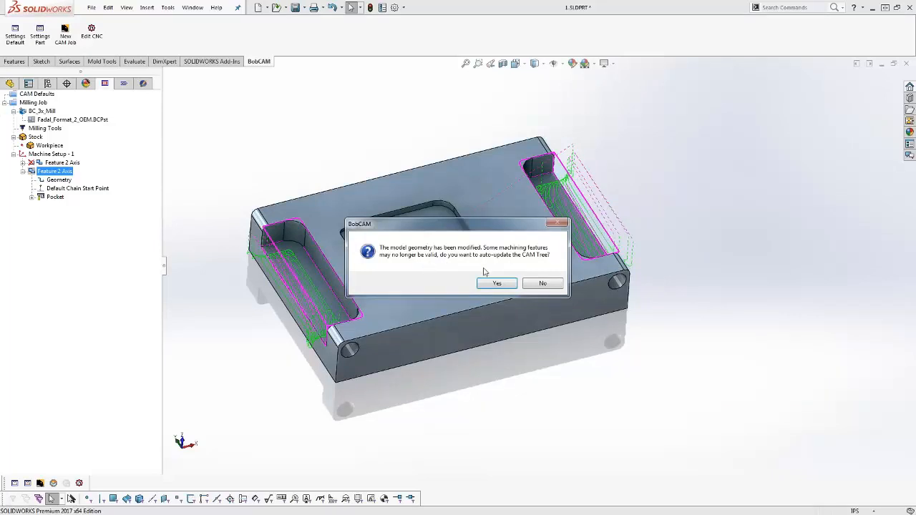
left_click(500, 285)
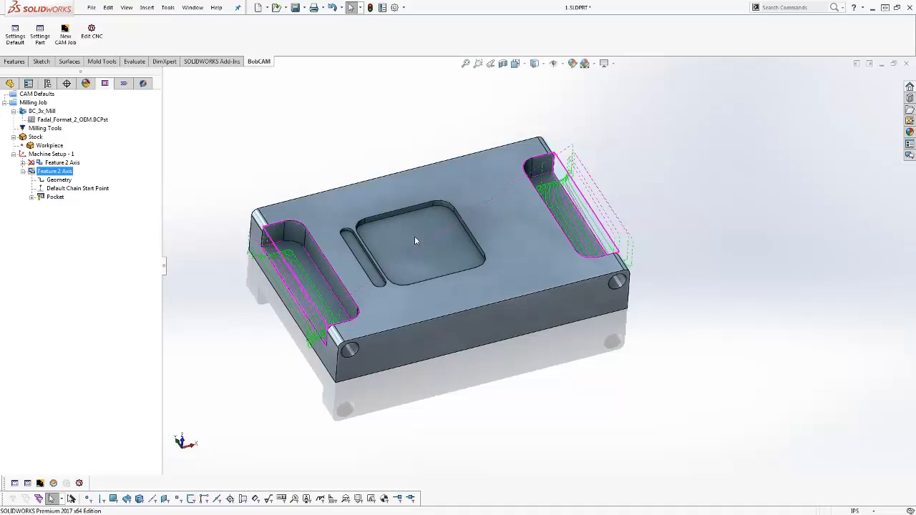
View the Mill Tap Hole wizard's geometry selection and thread options for Machine Setup - 1, and cancel it.
right_click(63, 154)
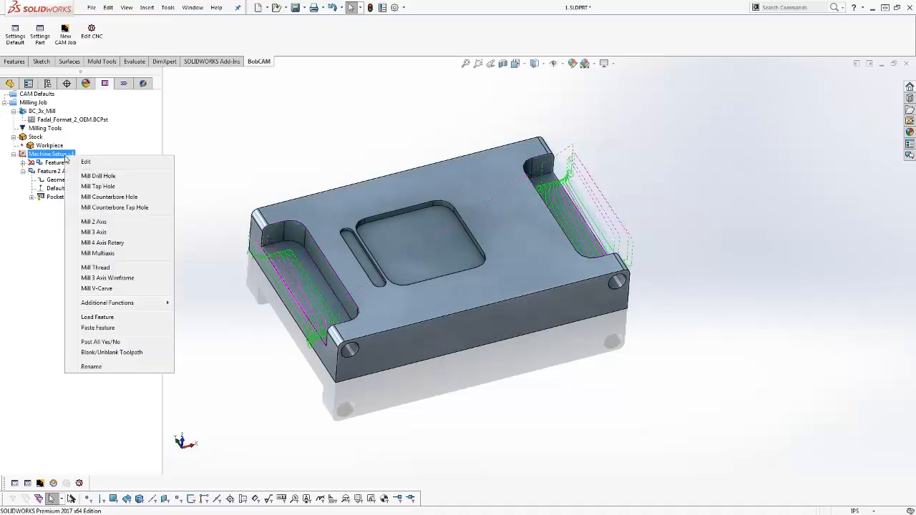
left_click(121, 186)
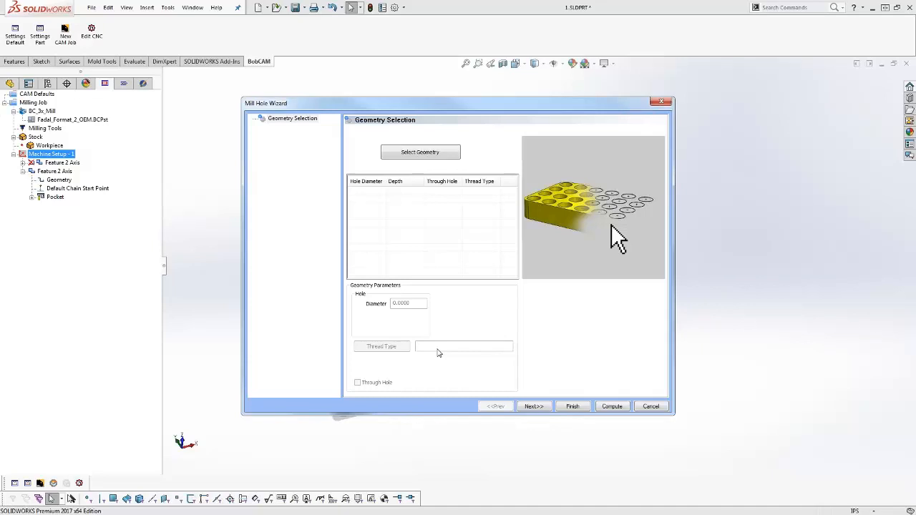
left_click(651, 406)
Examine the cutting and rolling hole sizes of the UNC 1/4-20 thread in the Thread Library, and close it without changes.
left_click(49, 96)
right_click(48, 95)
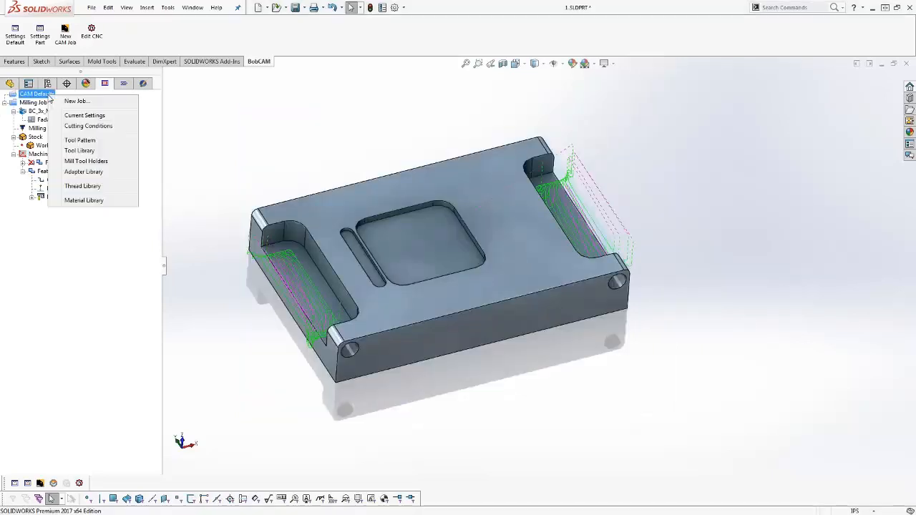
left_click(106, 186)
left_click(244, 203)
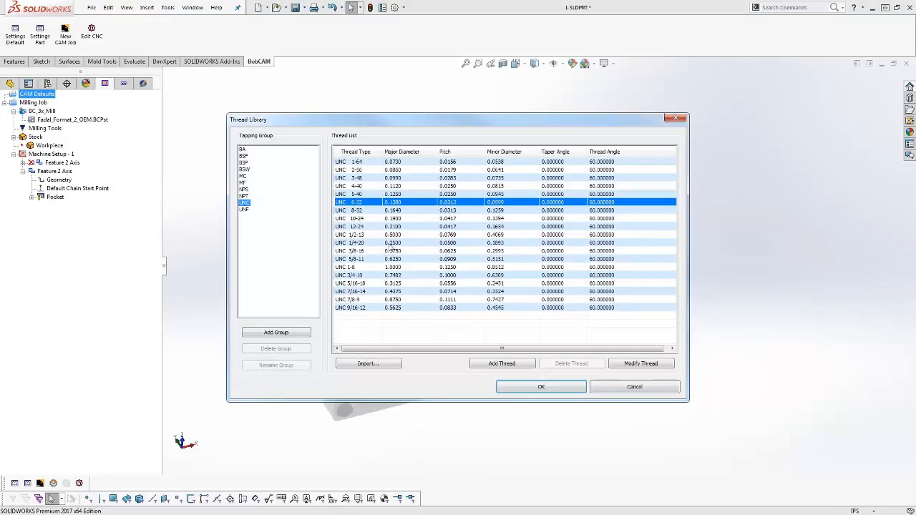
double_click(392, 244)
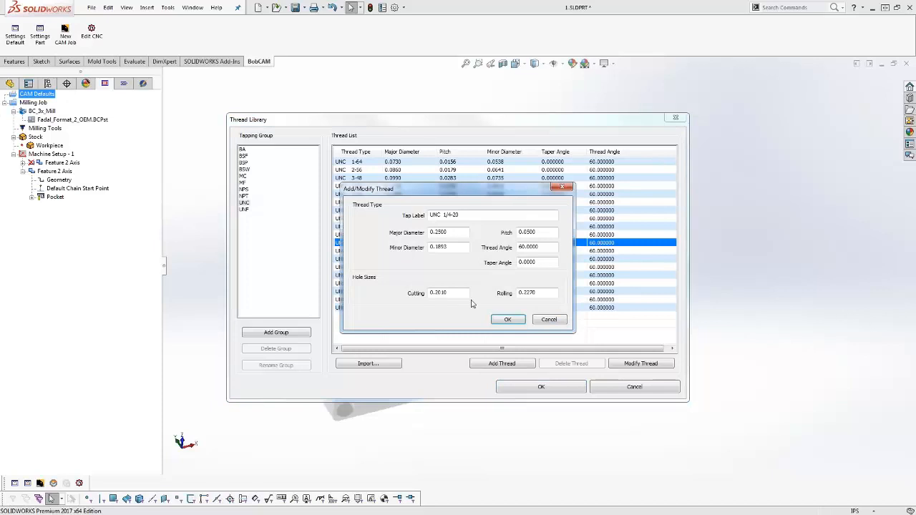
double_click(439, 292)
left_click(542, 292)
left_click(447, 292)
left_click(558, 322)
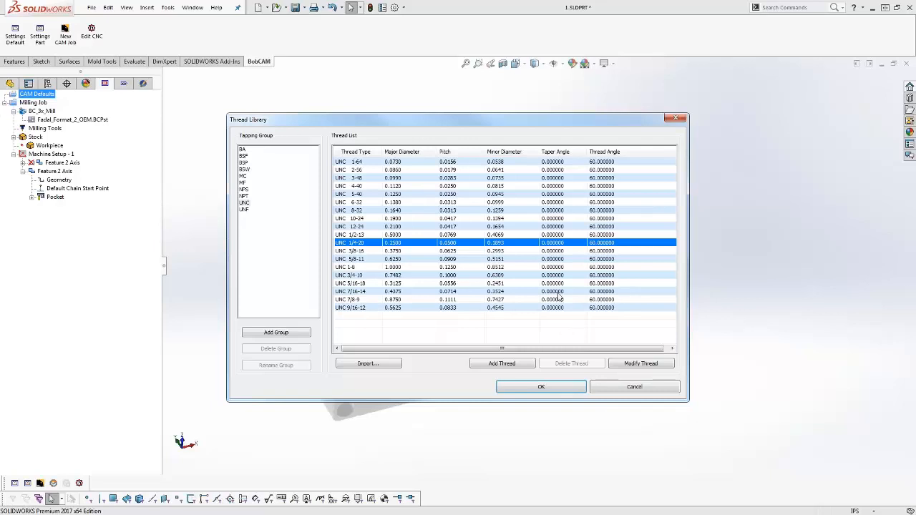
left_click(632, 389)
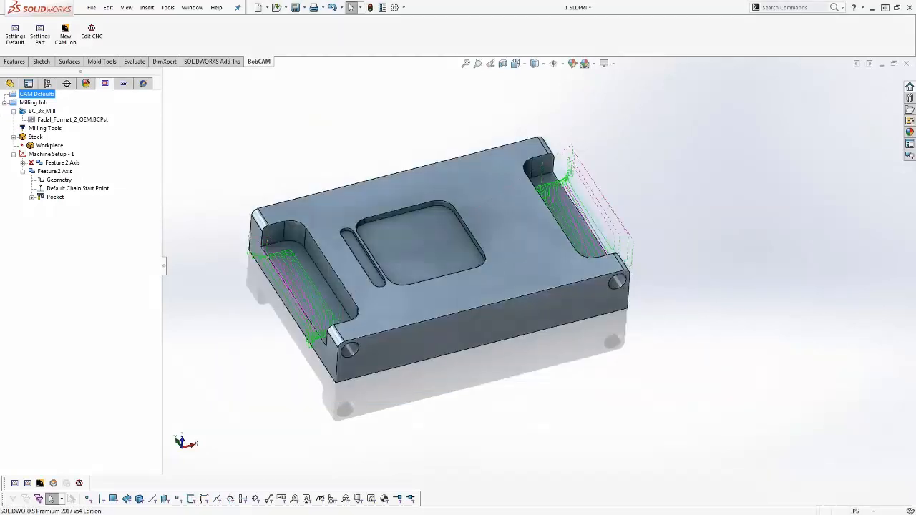
Explore a Mill Drill Hole feature's machining strategy and drill parameters, turn off Use Cutting Conditions, and cancel the wizard.
left_click(54, 155)
right_click(55, 158)
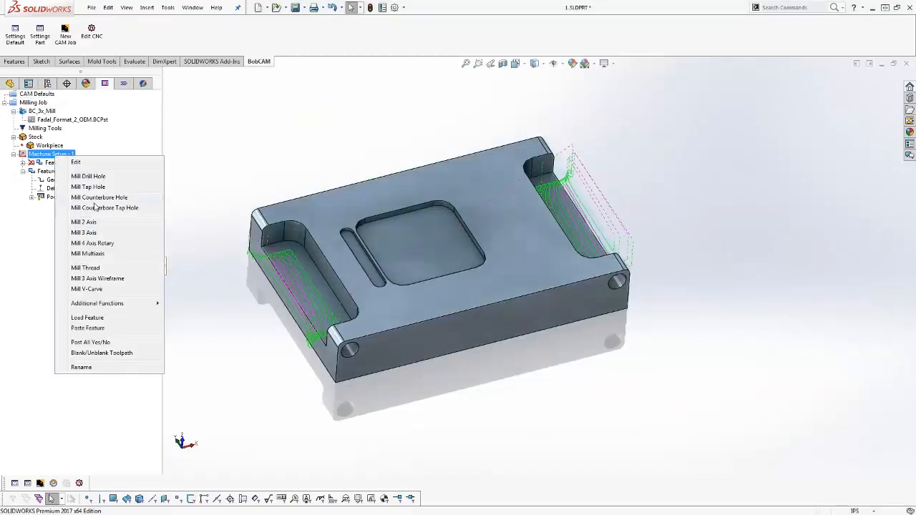
left_click(108, 179)
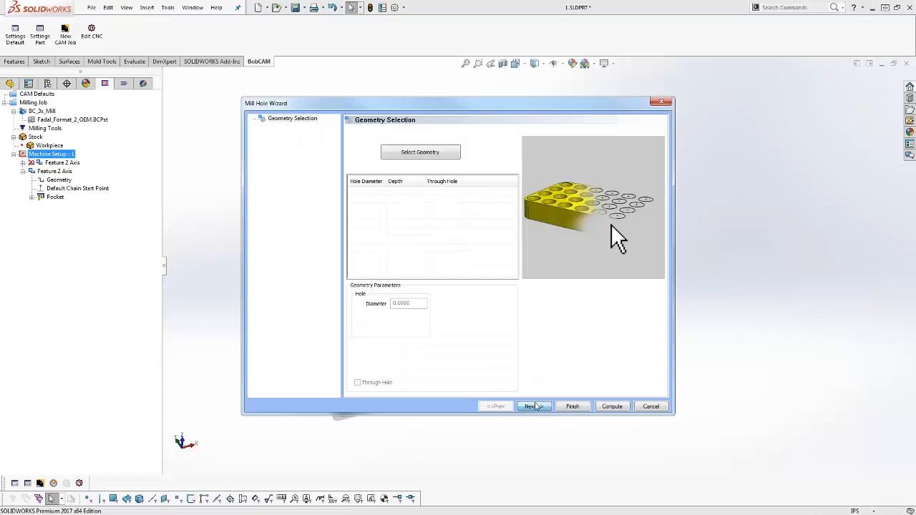
left_click(532, 406)
left_click(299, 170)
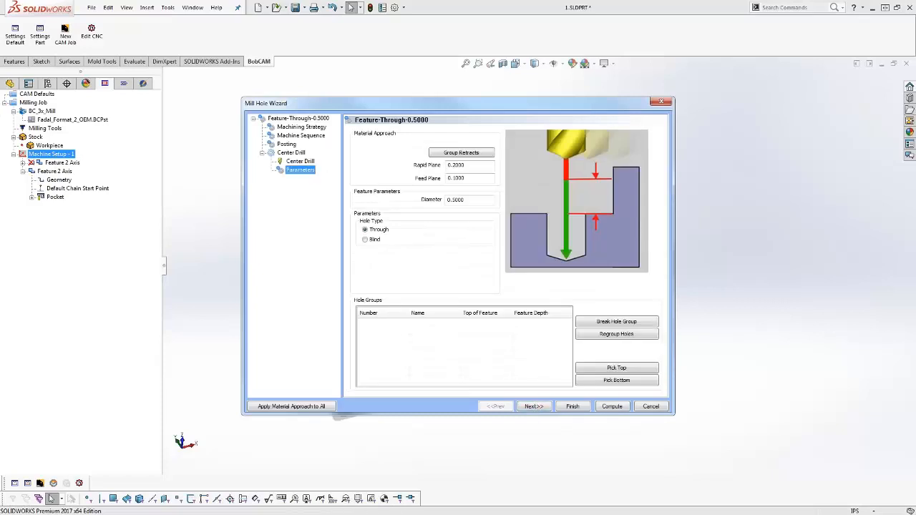
left_click(301, 128)
left_click(369, 165)
left_click(525, 404)
left_click(300, 195)
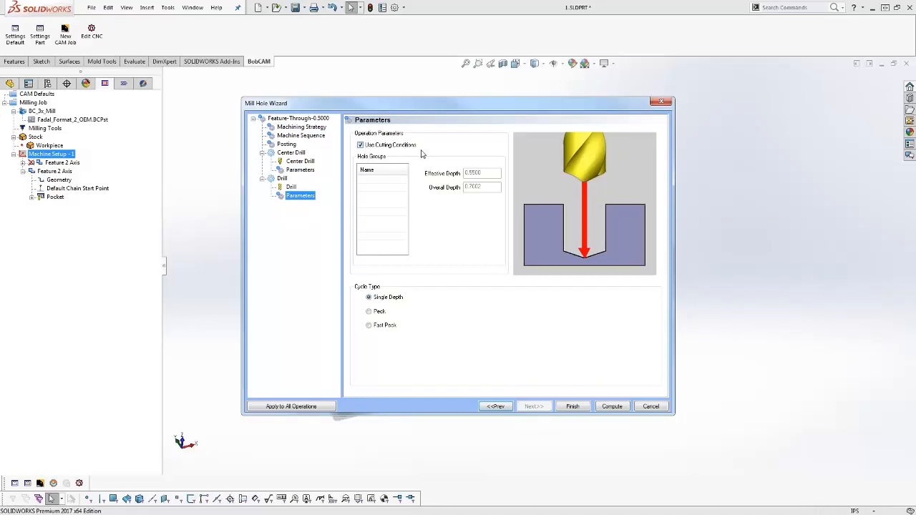
left_click(360, 145)
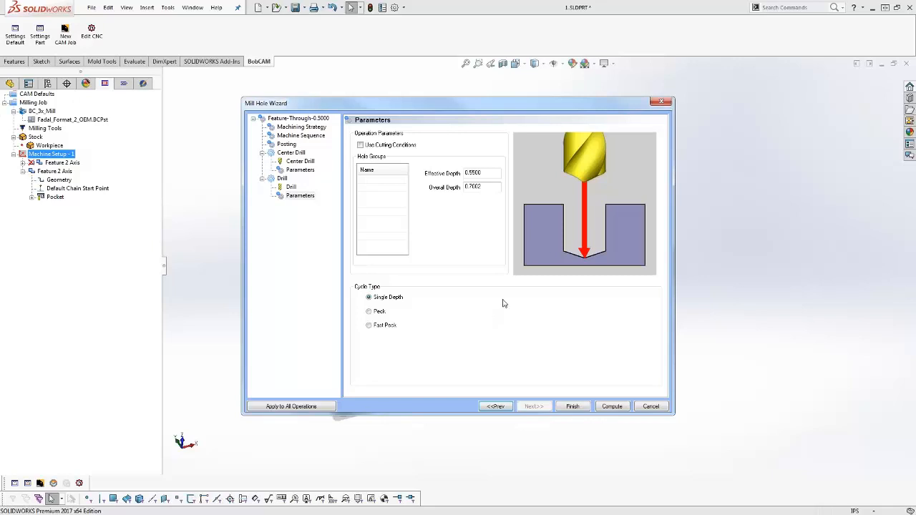
left_click(649, 407)
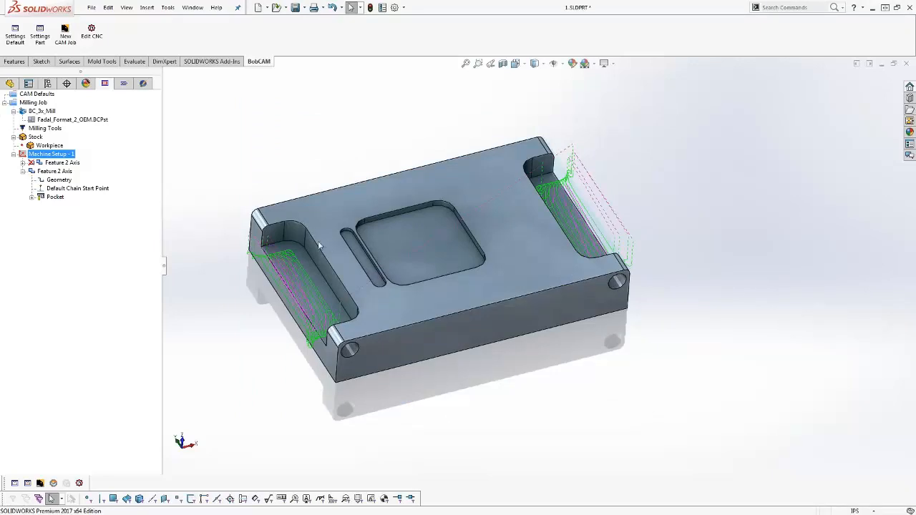
Recompute the Pocket toolpath for the end pockets and collapse their 2 Axis feature in the CAM tree.
right_click(53, 197)
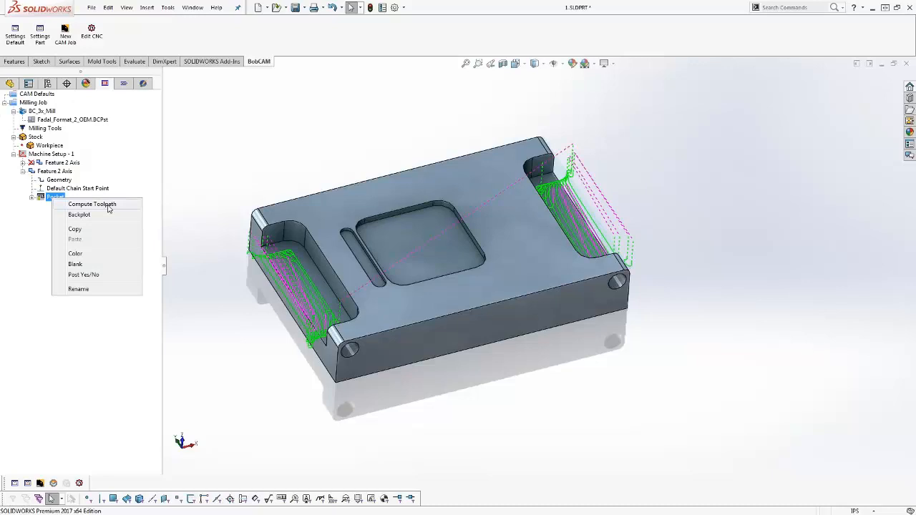
left_click(107, 205)
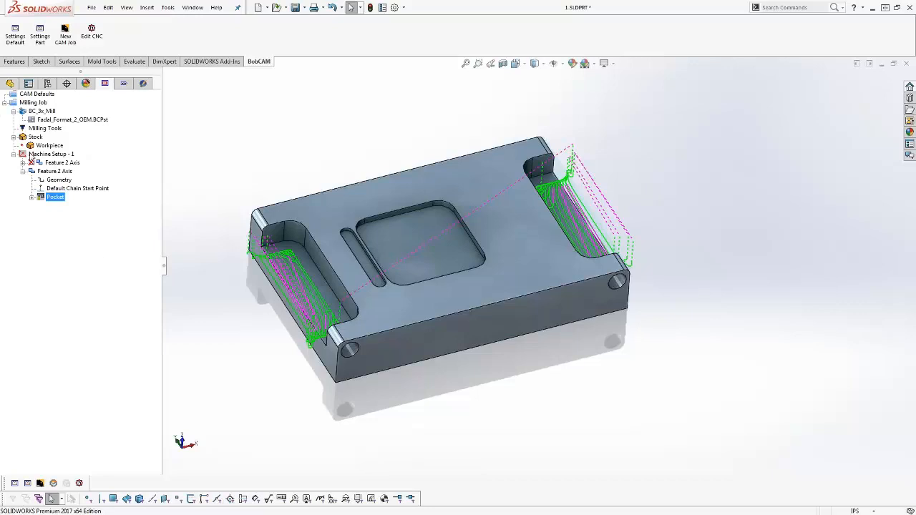
left_click(35, 161)
left_click(22, 171)
Insert a Mill 2 Axis feature after the end-pocket feature, using the floor face of the central square pocket as its geometry.
left_click(51, 171)
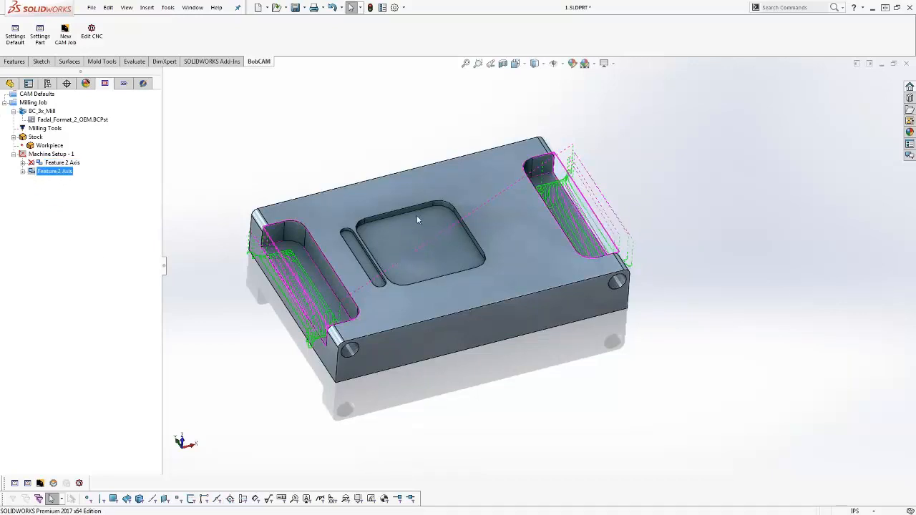
right_click(60, 174)
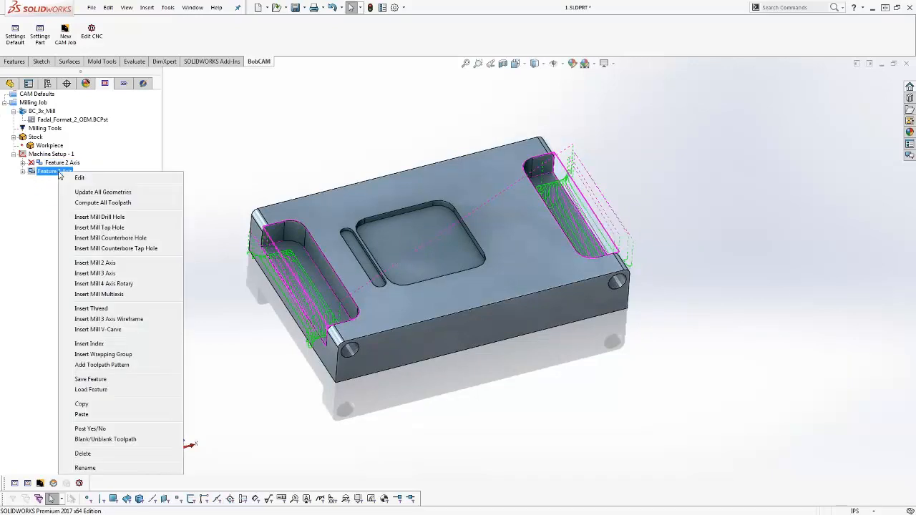
left_click(94, 263)
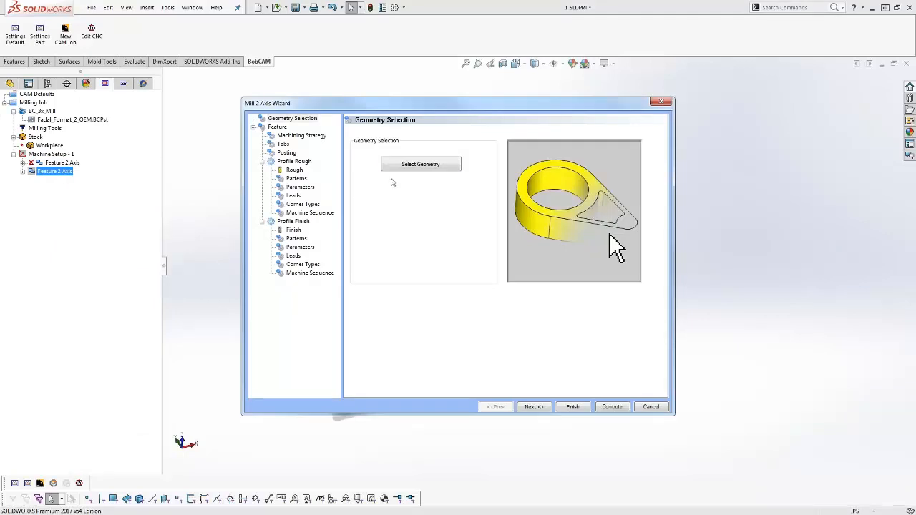
left_click(410, 165)
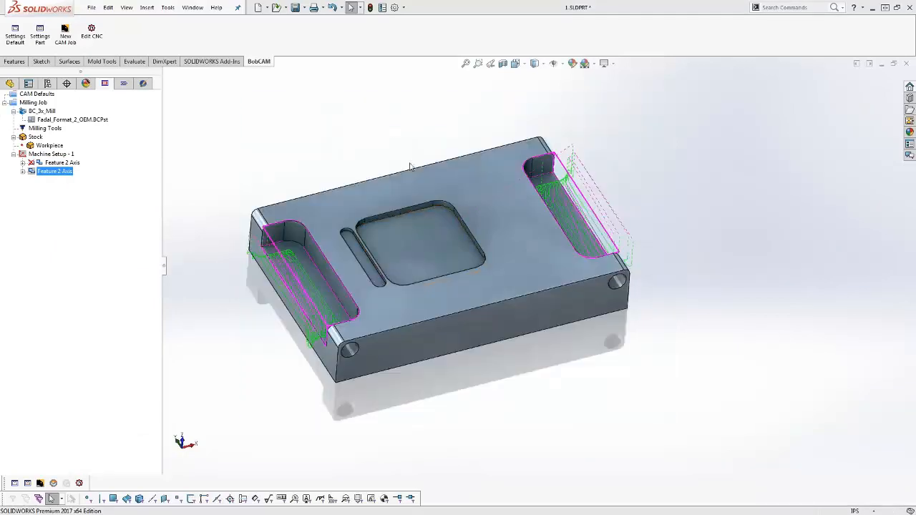
left_click(411, 236)
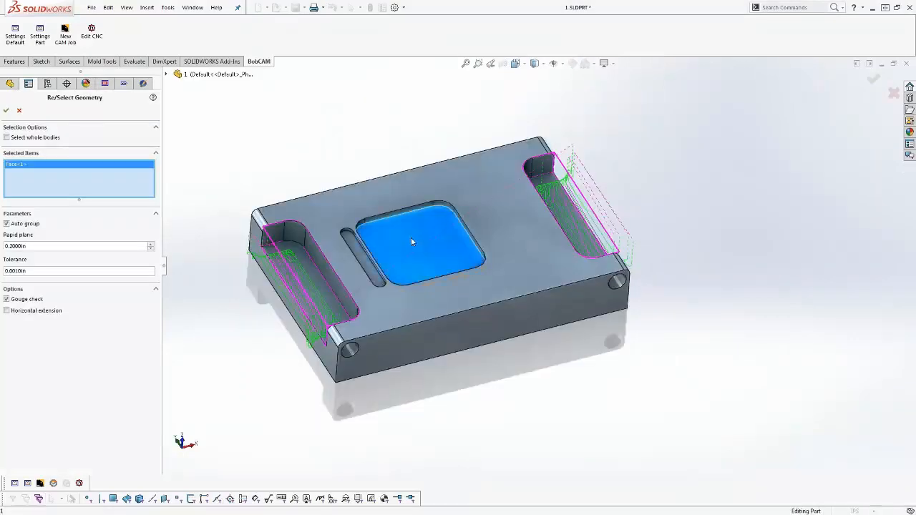
left_click(6, 110)
Apply the Pocketing template to the central pocket feature and remove the Profile Finish operation.
left_click(302, 136)
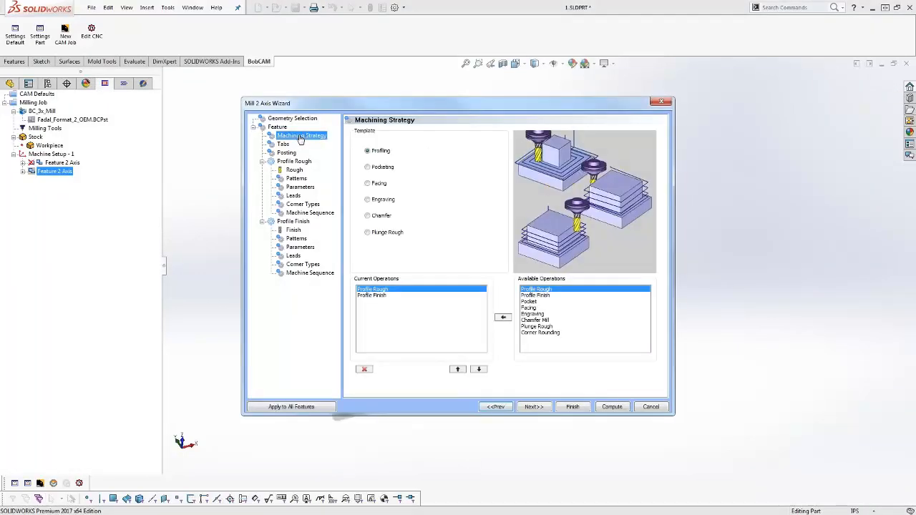
left_click(367, 167)
left_click(381, 295)
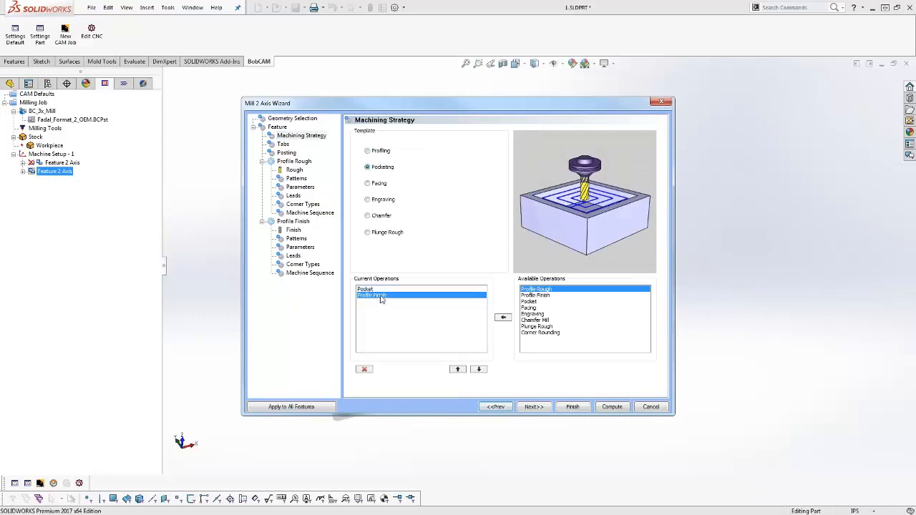
left_click(366, 369)
left_click(533, 407)
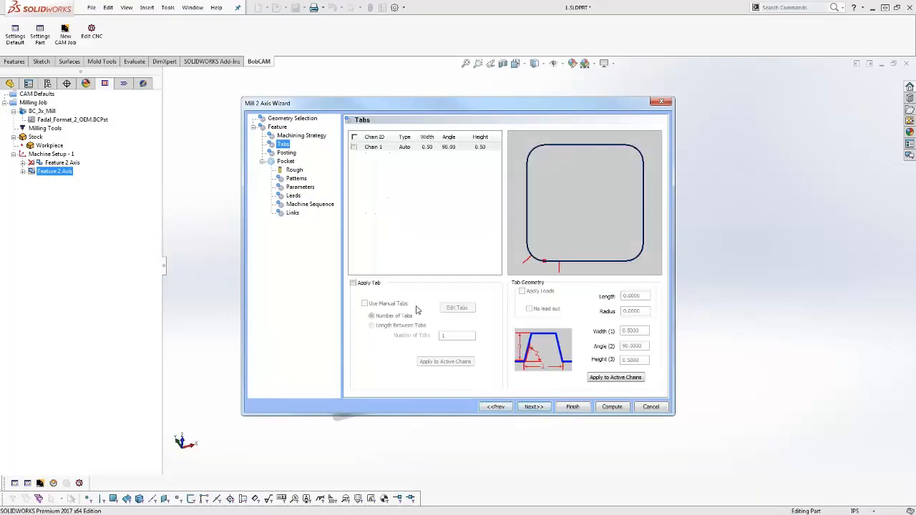
Set the central pocket operation's pattern to Zig Zag and compute the toolpath.
left_click(295, 170)
left_click_drag(475, 165, 383, 164)
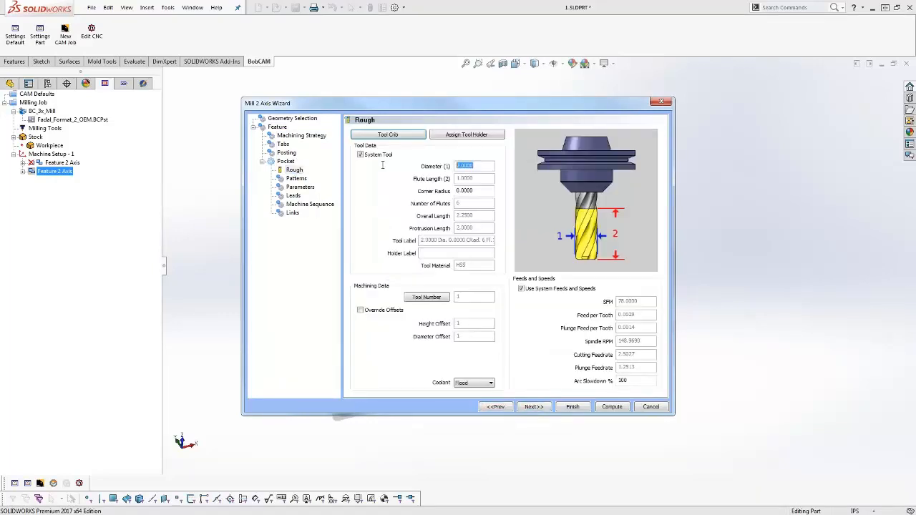
left_click(296, 178)
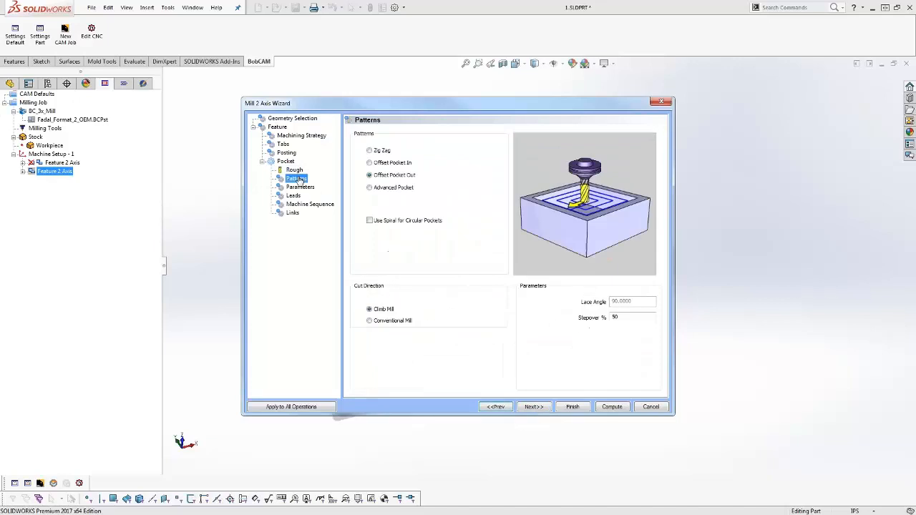
left_click(370, 150)
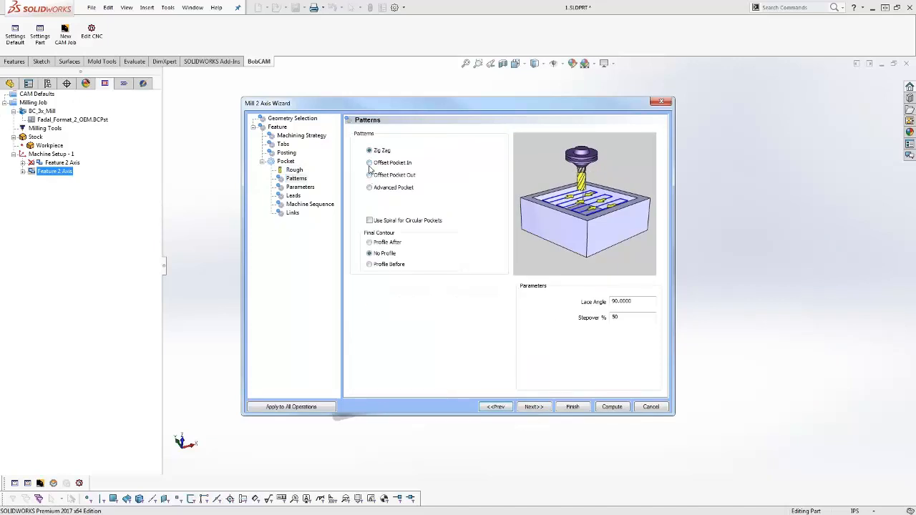
left_click(369, 162)
left_click(369, 175)
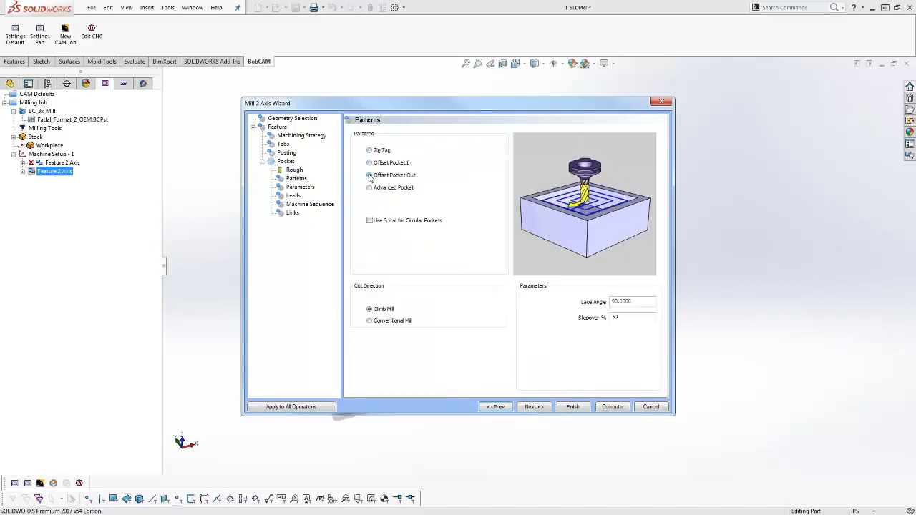
left_click(370, 151)
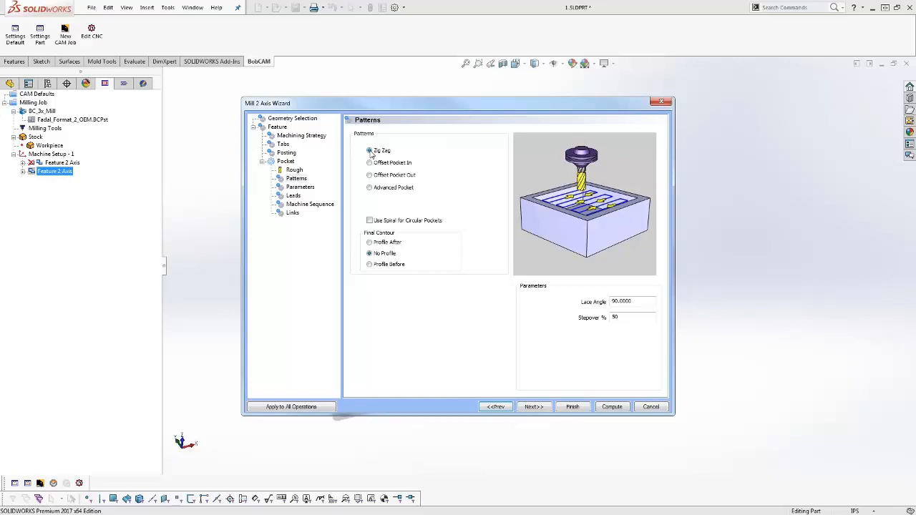
left_click(620, 406)
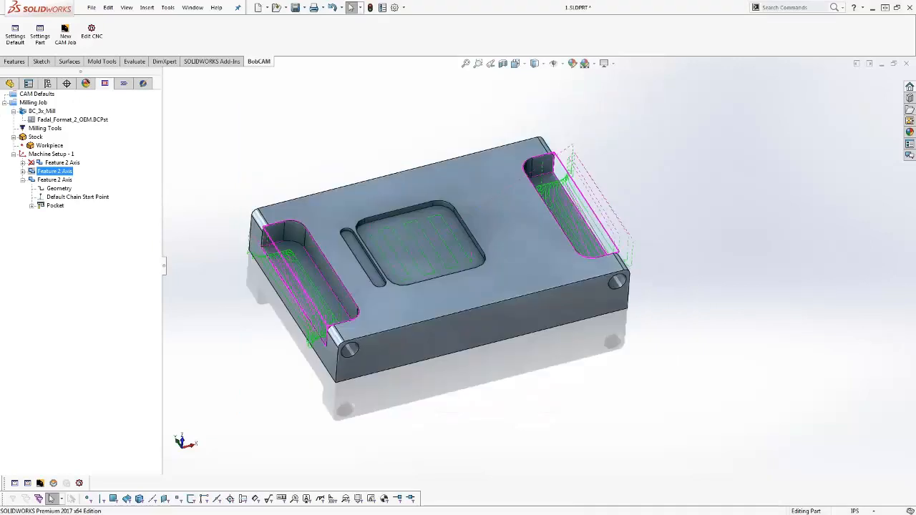
Collapse the central pocket feature in the CAM tree and examine the pocket toolpaths on the part.
left_click(54, 179)
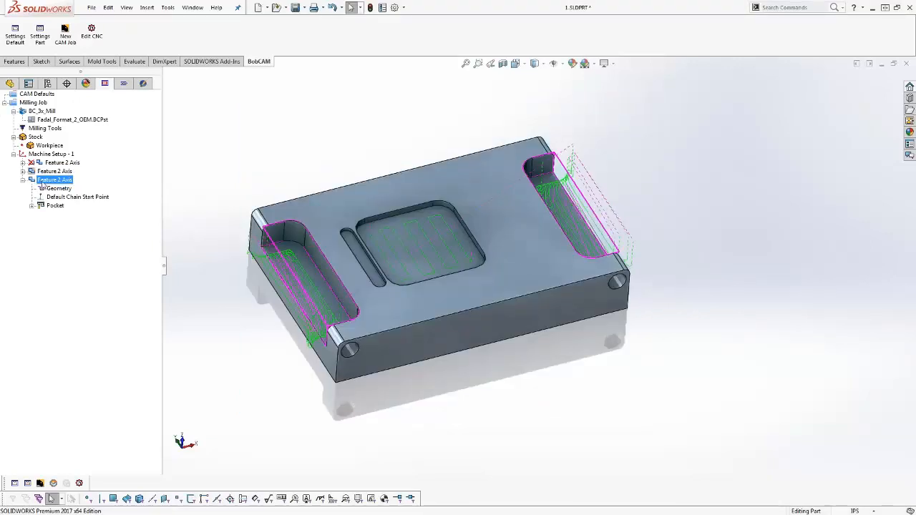
left_click(22, 180)
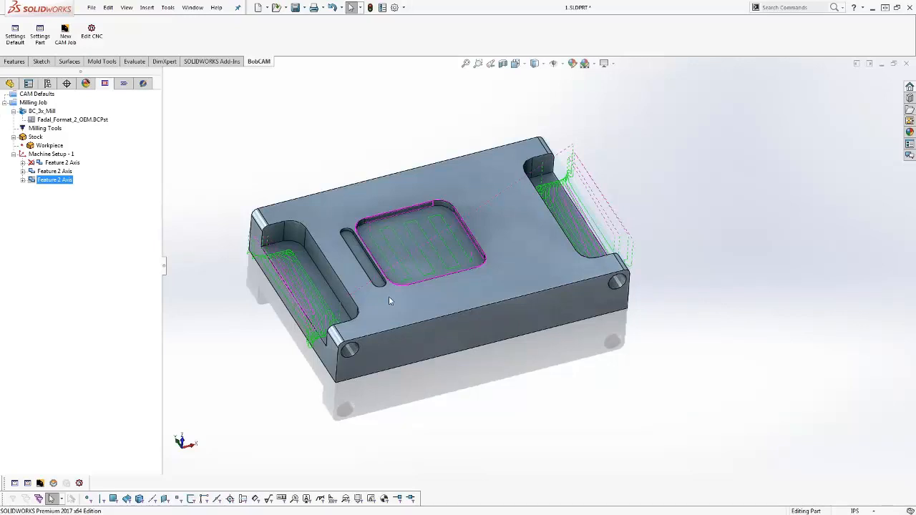
mouse_move(474, 335)
middle_mouse_down()
mouse_move(485, 300)
mouse_move(478, 325)
middle_mouse_up()
scroll(500, 315, "up", 3)
scroll(362, 231, "down", 4)
scroll(434, 273, "down", 4)
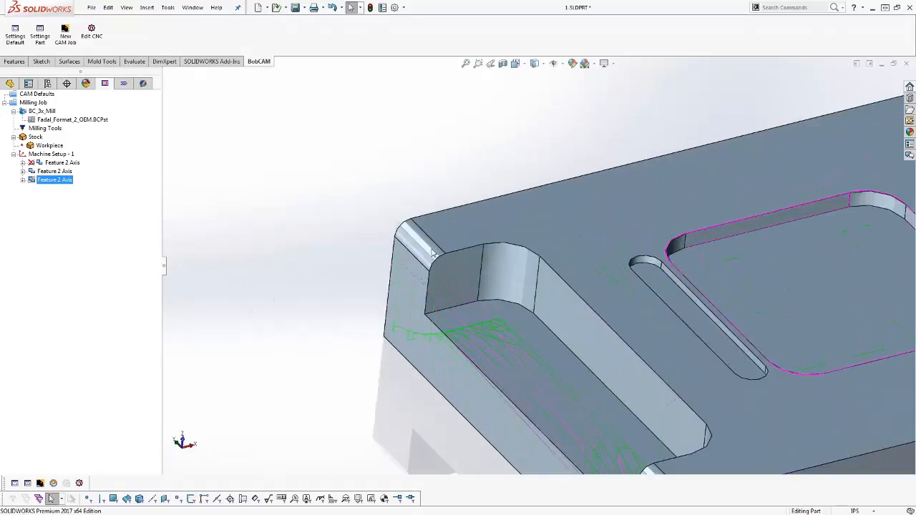
scroll(309, 247, "up", 5)
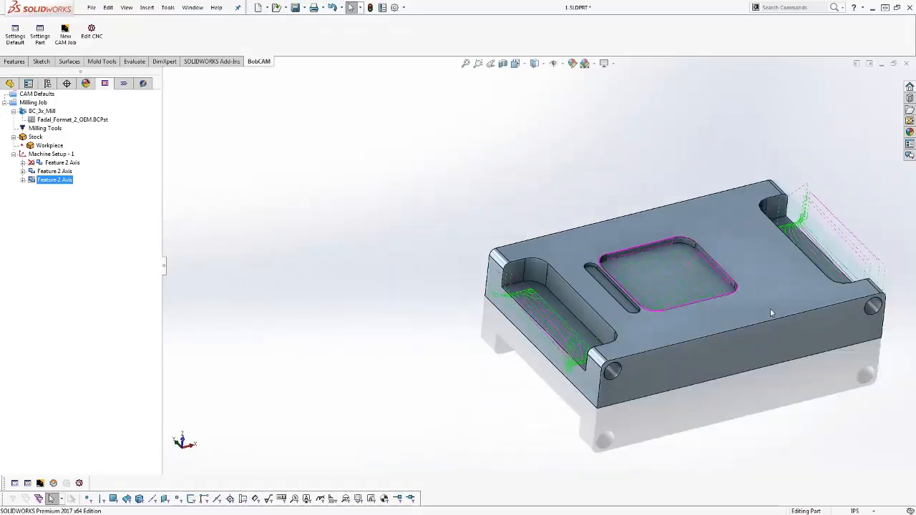
scroll(771, 313, "down", 2)
middle_click_drag(555, 412, 501, 388)
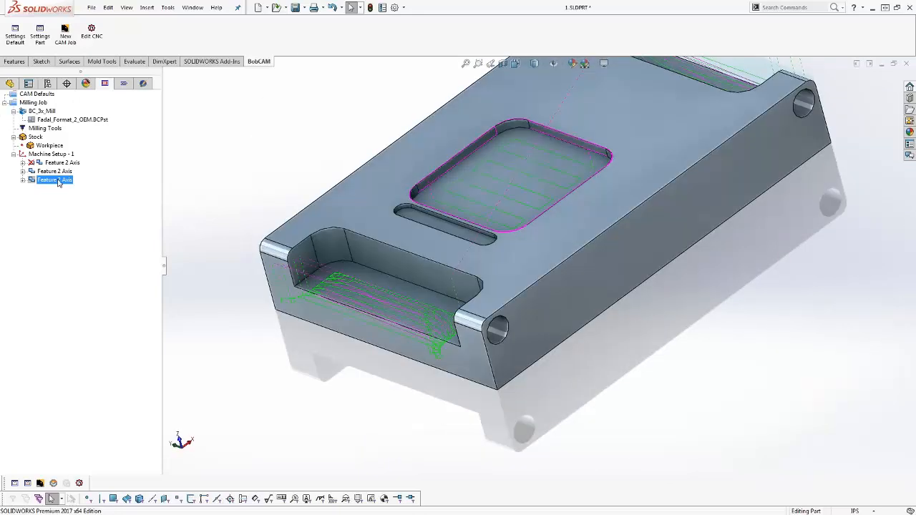
Insert a Mill 2 Axis feature after the central pocket feature, using one edge of each rounded corner beside the end pocket.
right_click(56, 179)
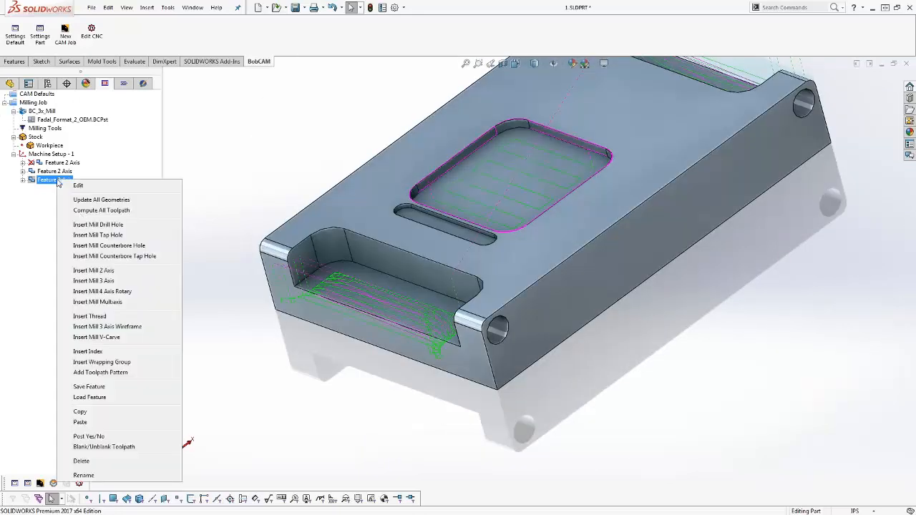
left_click(123, 274)
left_click(408, 164)
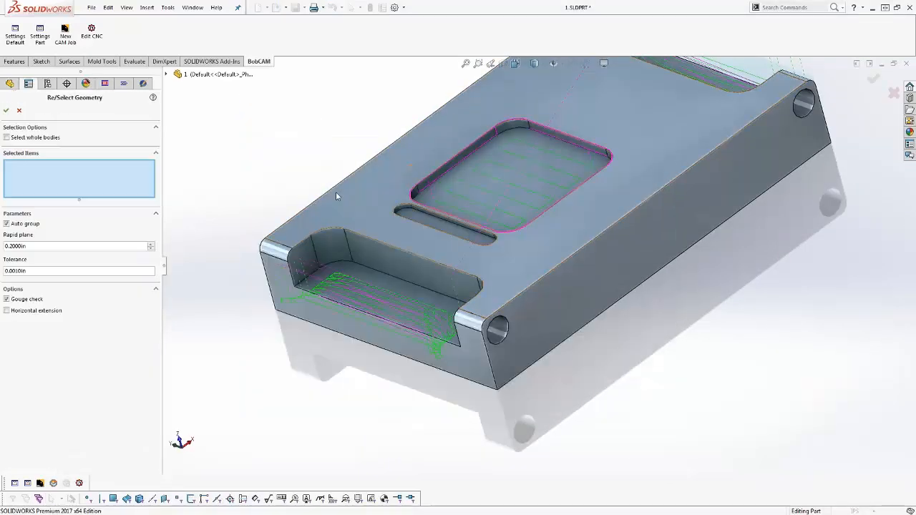
middle_click_drag(286, 242, 279, 240)
left_click(276, 241)
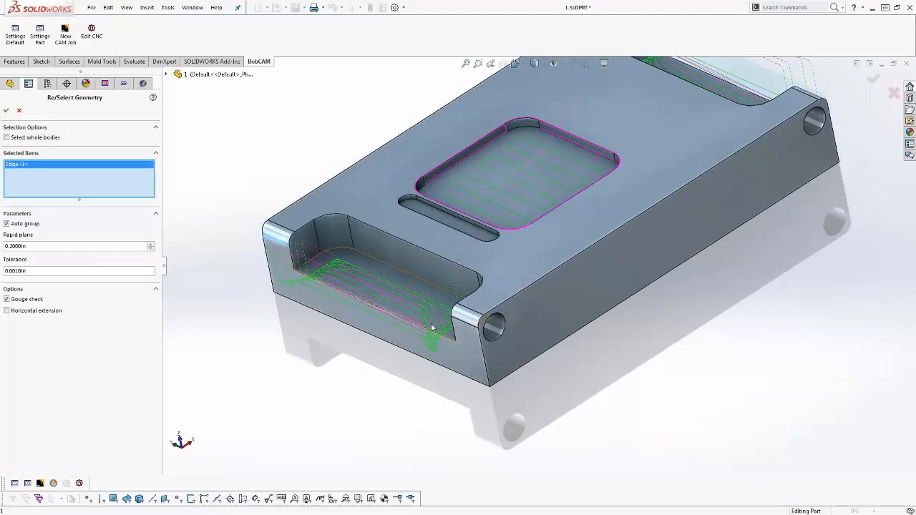
left_click(465, 325)
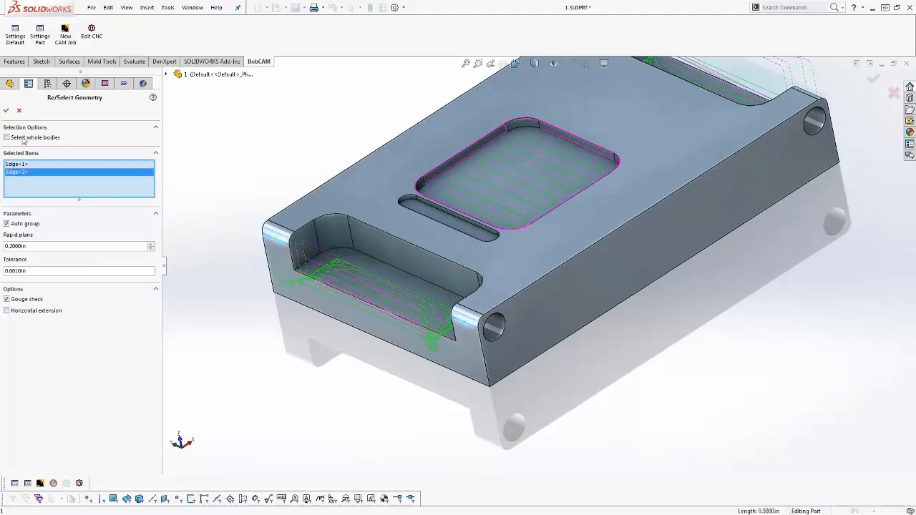
left_click(7, 111)
Replace the Profile Rough and Profile Finish operations of the new feature with a Corner Rounding operation.
left_click(302, 136)
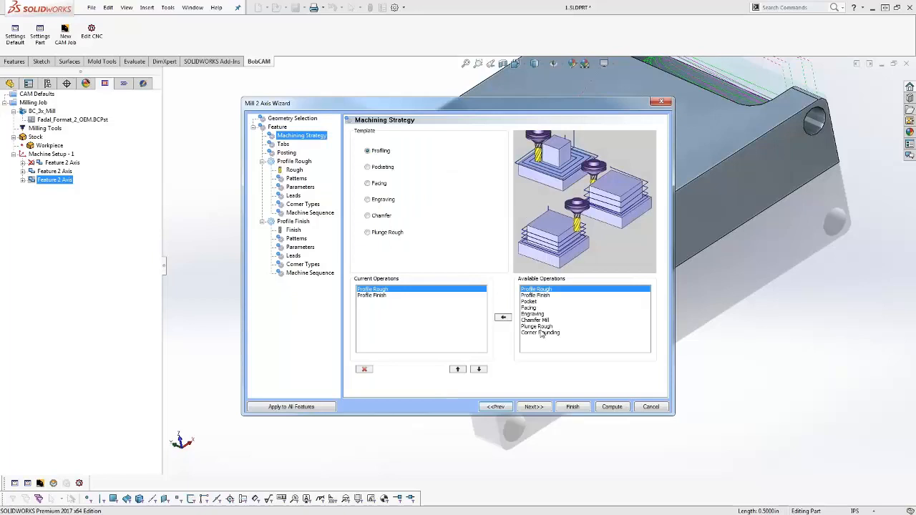
left_click(364, 369)
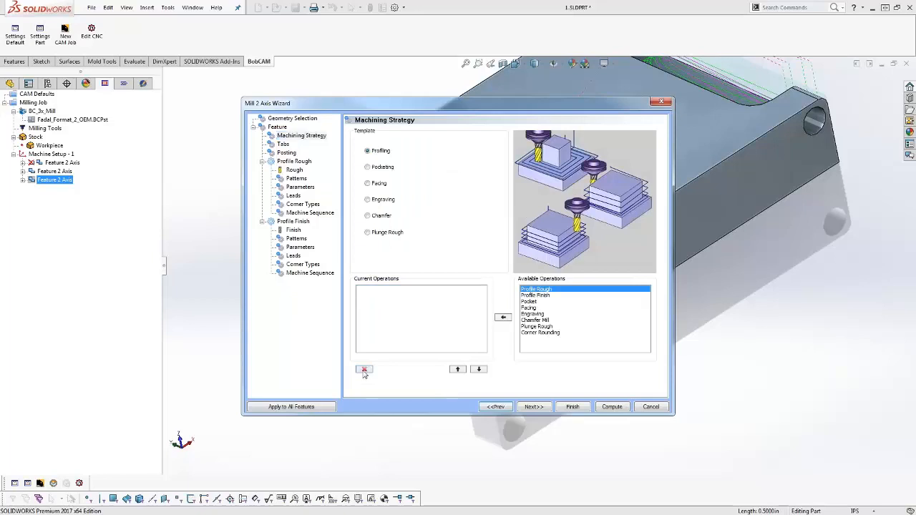
left_click(541, 332)
left_click(505, 318)
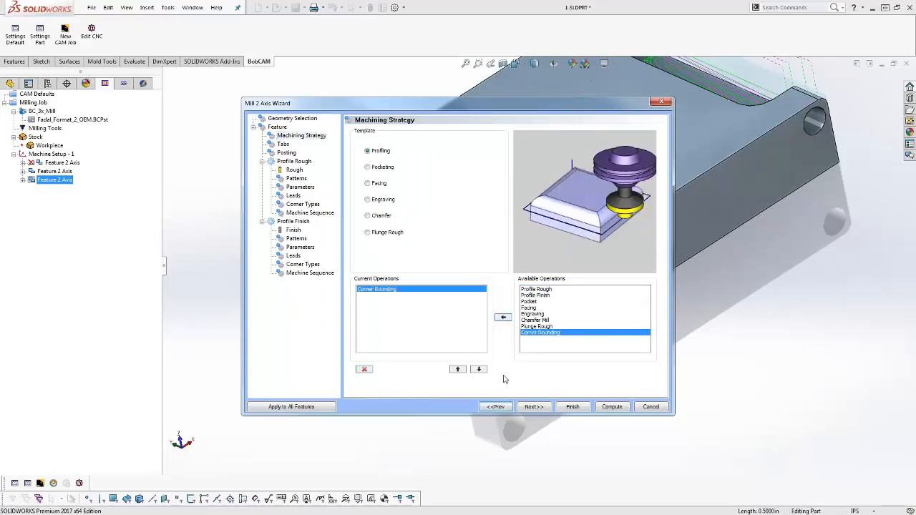
left_click(533, 406)
Turn off System Tool for the corner rounding cutter, set its shaft diameter to 0.375, adjust the leads, and compute the toolpath.
left_click(296, 171)
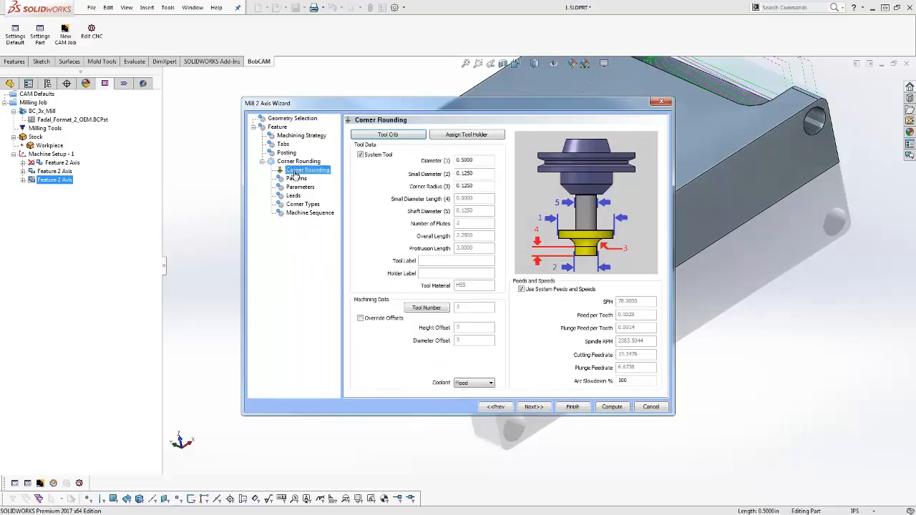
left_click(359, 154)
left_click_drag(481, 211, 346, 214)
type(".375")
left_click(484, 198)
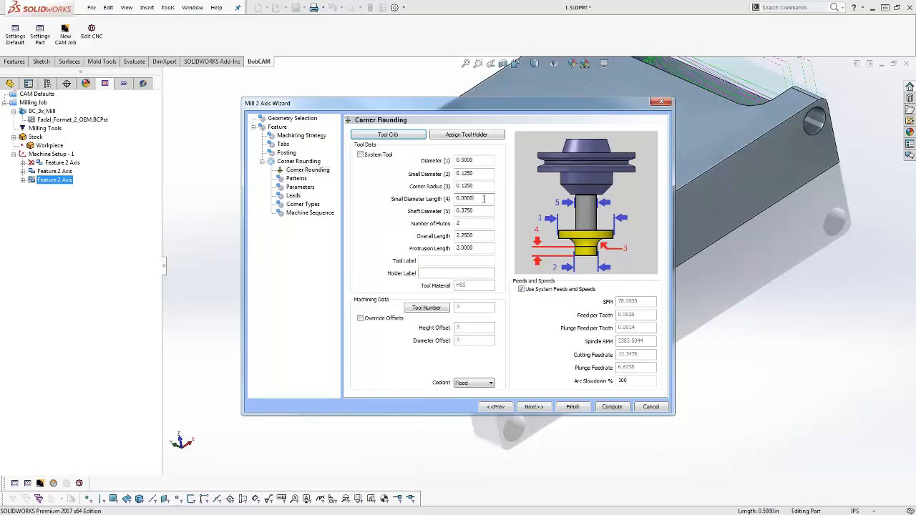
left_click(293, 196)
left_click(356, 316)
left_click(610, 407)
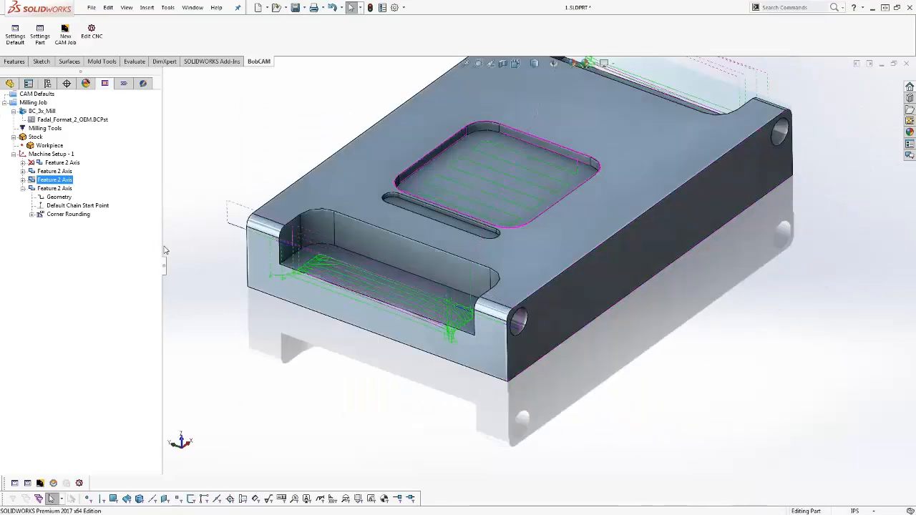
Backplot the Corner Rounding operation through to the end of its toolpath and close the backplot.
right_click(68, 214)
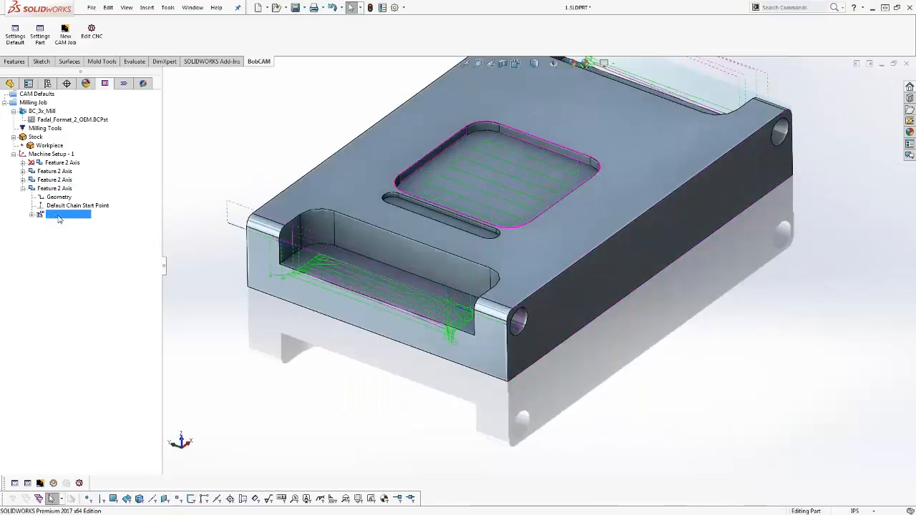
left_click(91, 233)
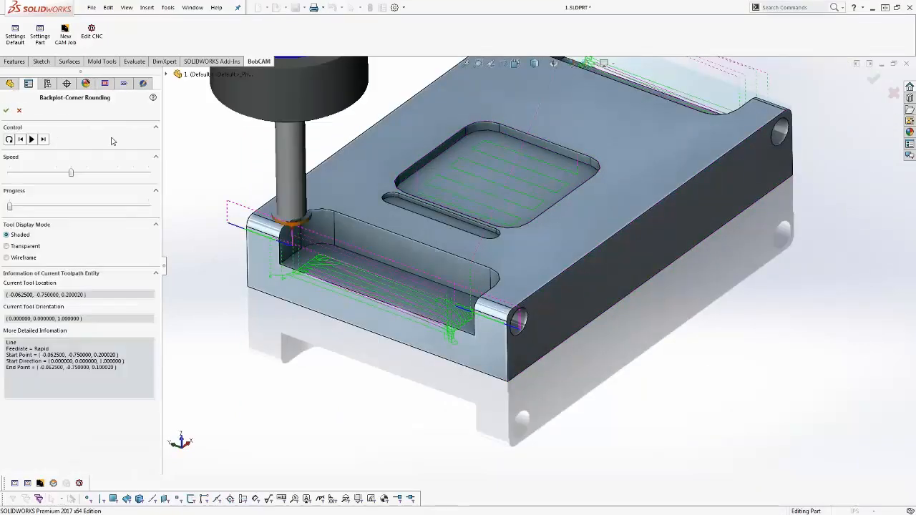
left_click(43, 139)
left_click(43, 140)
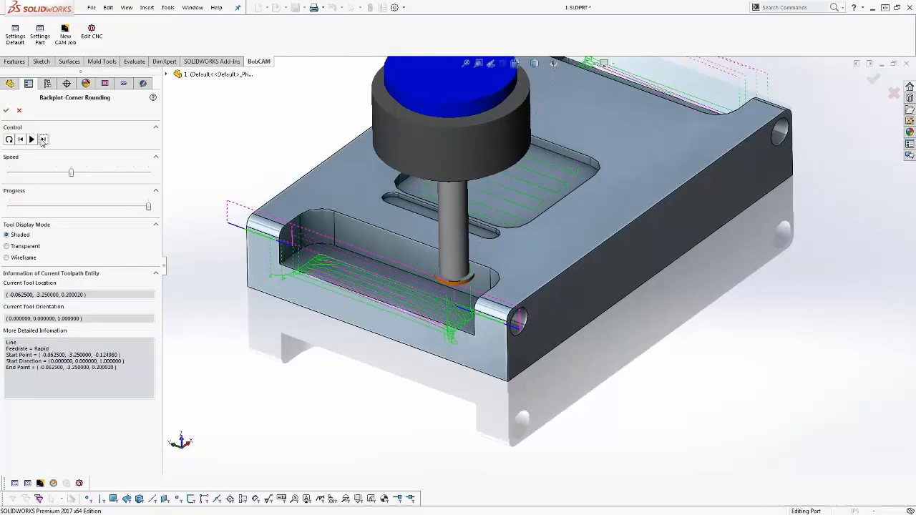
left_click(19, 110)
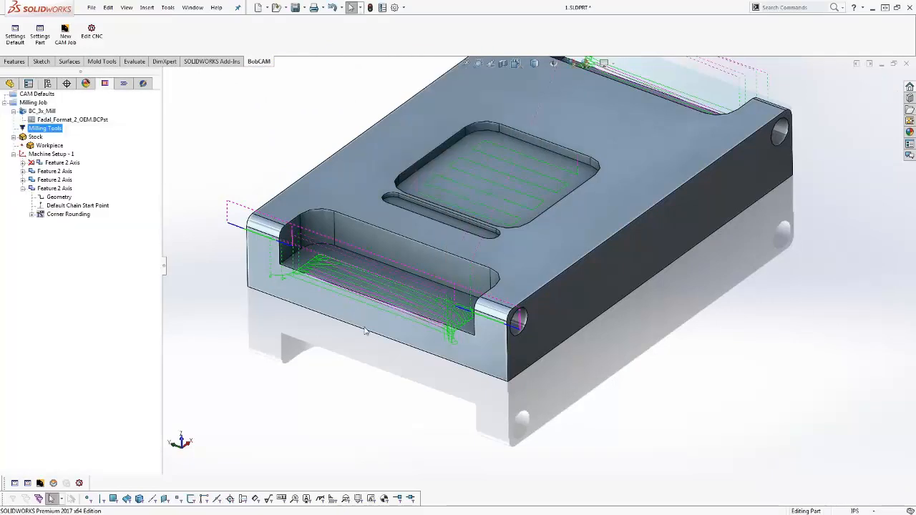
Examine the corner rounding and pocket toolpaths from several angles around the part.
scroll(373, 321, "down", 2)
scroll(409, 356, "up", 4)
middle_click_drag(422, 356, 450, 372)
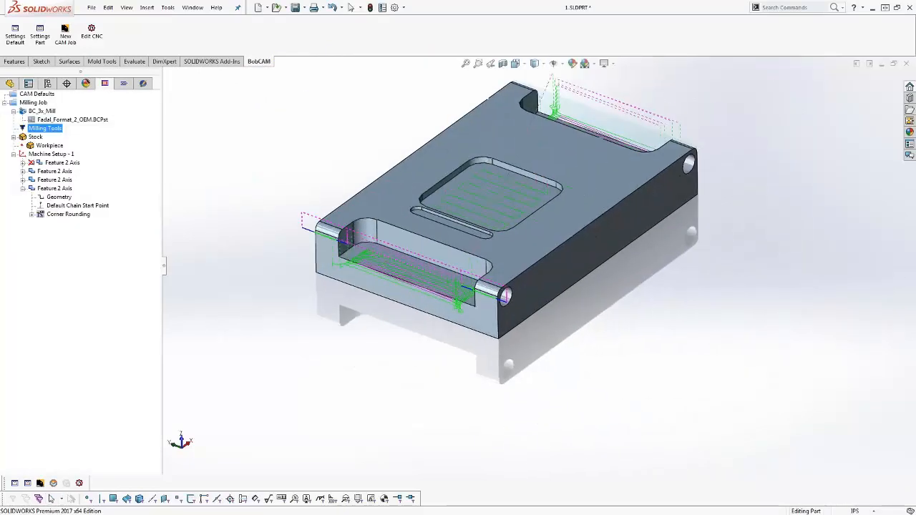
middle_click_drag(676, 400, 527, 377)
scroll(534, 301, "down", 2)
scroll(524, 306, "up", 2)
scroll(527, 365, "up", 1)
middle_click_drag(424, 422, 601, 400)
middle_click_drag(501, 358, 504, 405)
middle_click_drag(563, 389, 545, 272)
scroll(544, 272, "down", 1)
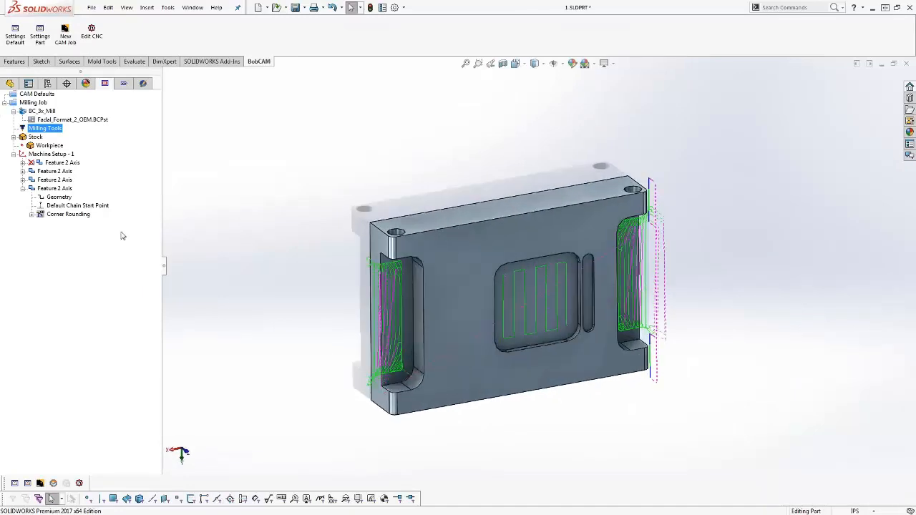
Collapse Machine Setup - 1 and insert a second machine setup into the milling job.
left_click(14, 153)
right_click(43, 156)
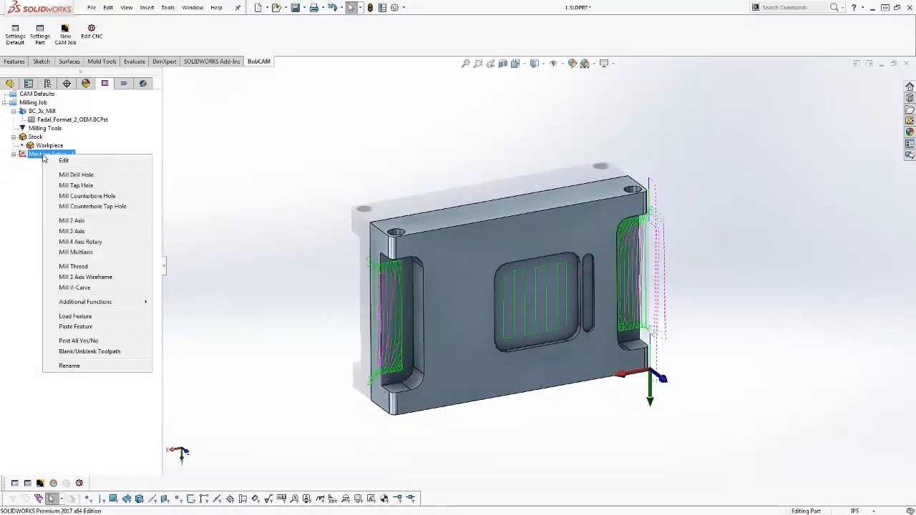
mouse_move(135, 304)
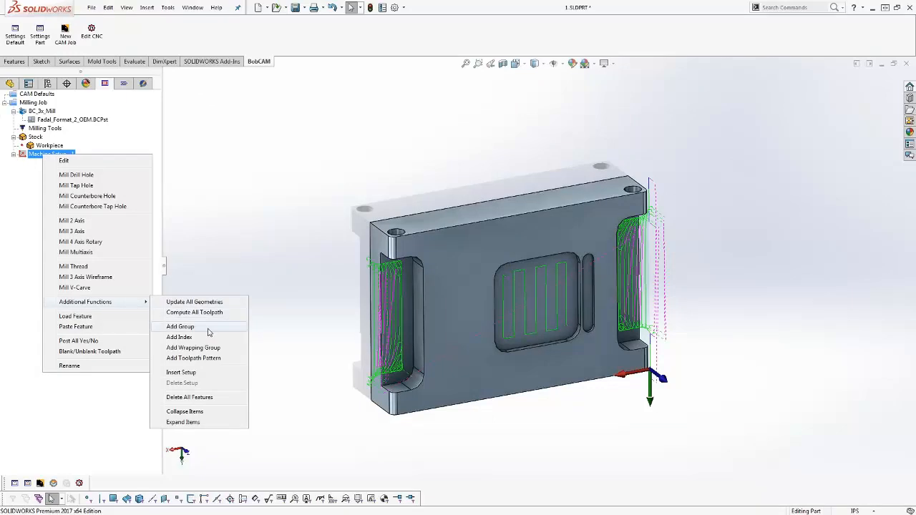
left_click(215, 373)
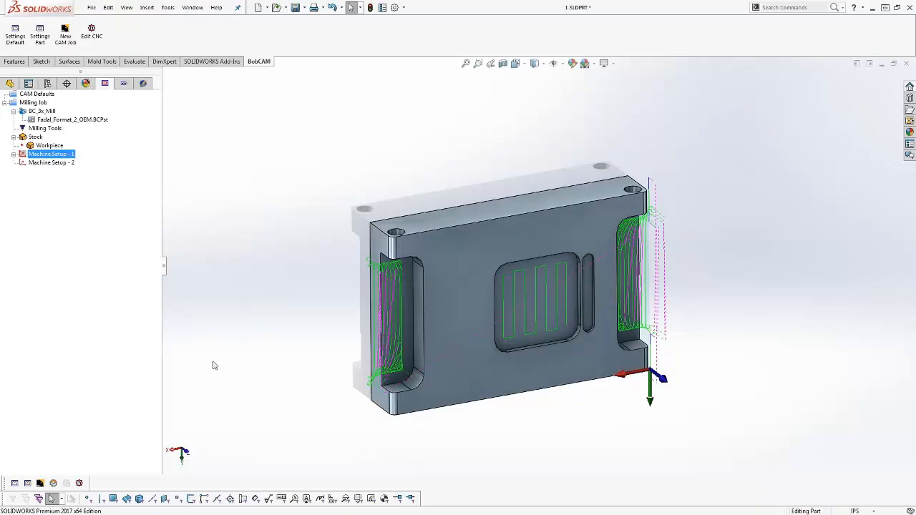
Edit Machine Setup - 2 and place its origin on the back stock corner of the hole side at X 6, Y -4, Z -1.
right_click(43, 163)
left_click(55, 171)
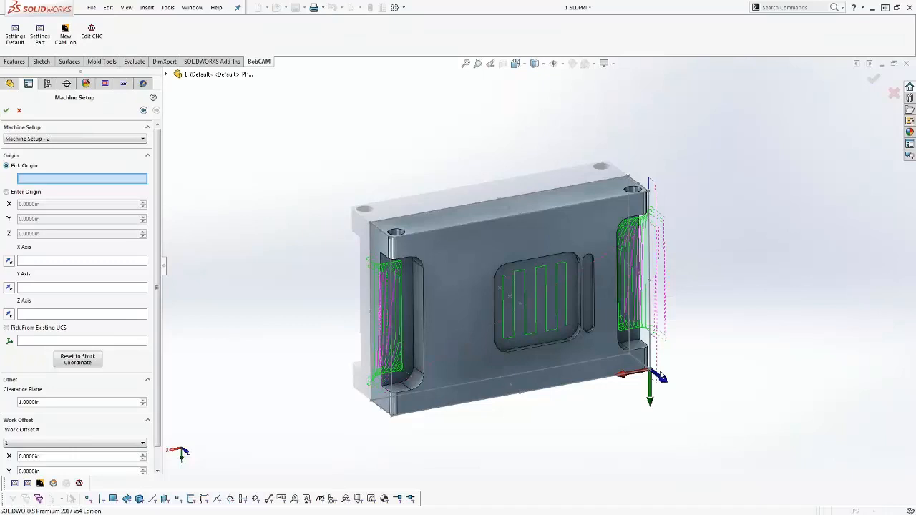
left_click(374, 230)
middle_click_drag(464, 332, 505, 326)
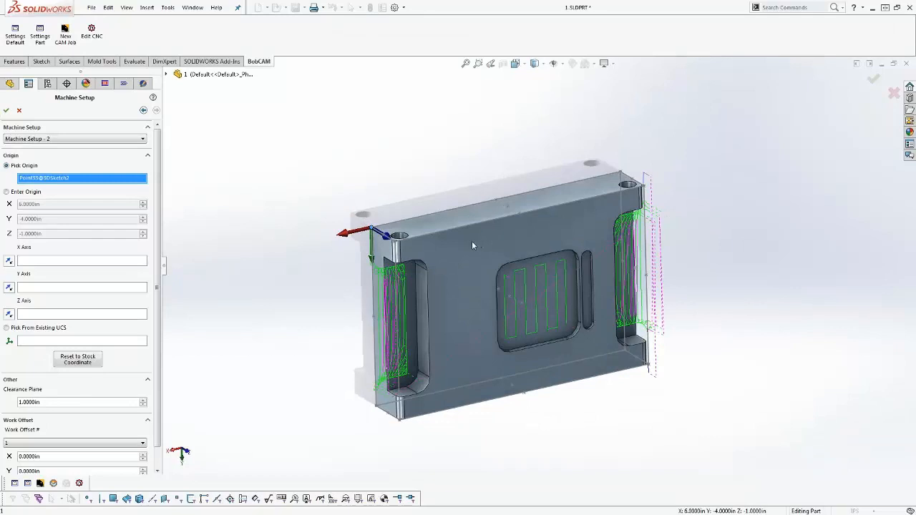
scroll(427, 212, "down", 1)
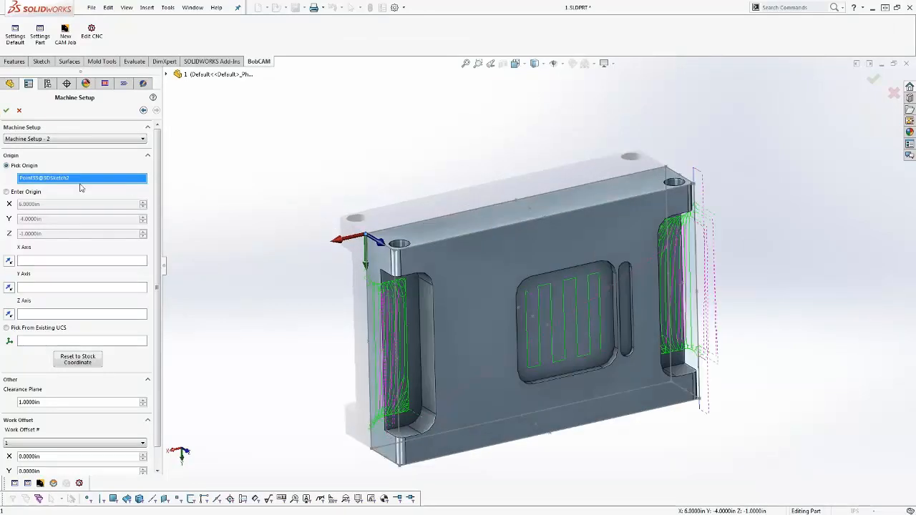
Reverse the setup's X axis and align its Y axis with the short stock edge running through the origin.
left_click(71, 262)
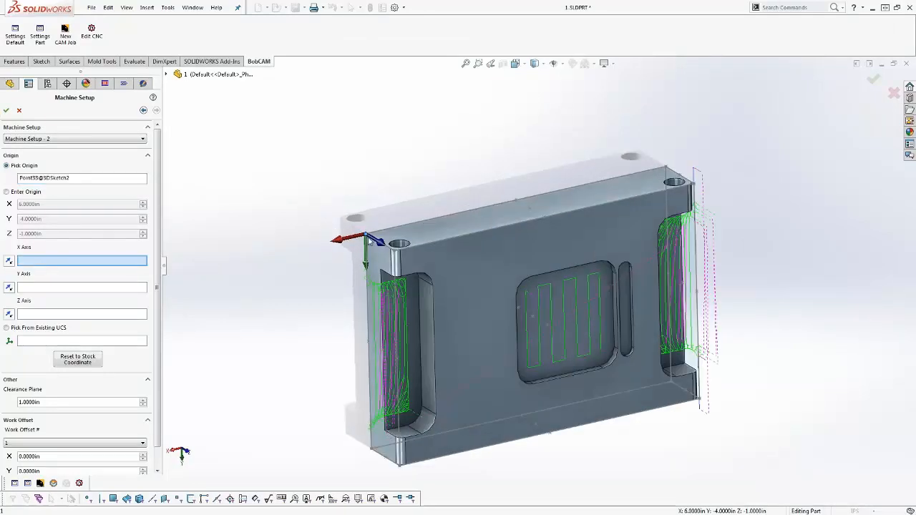
left_click(9, 262)
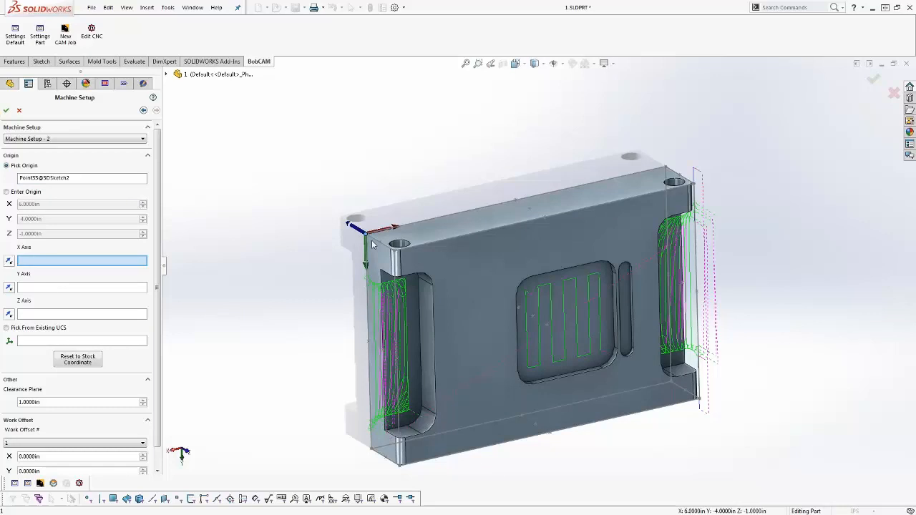
left_click(83, 289)
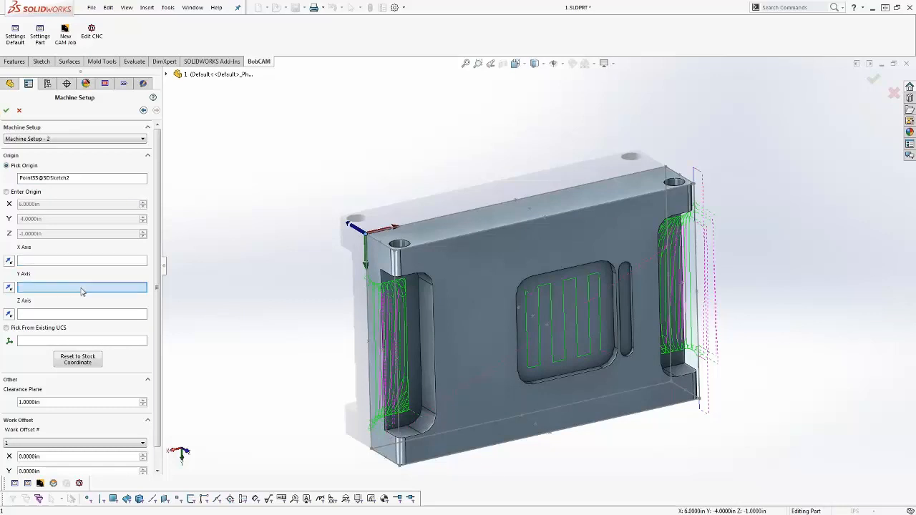
left_click(372, 242)
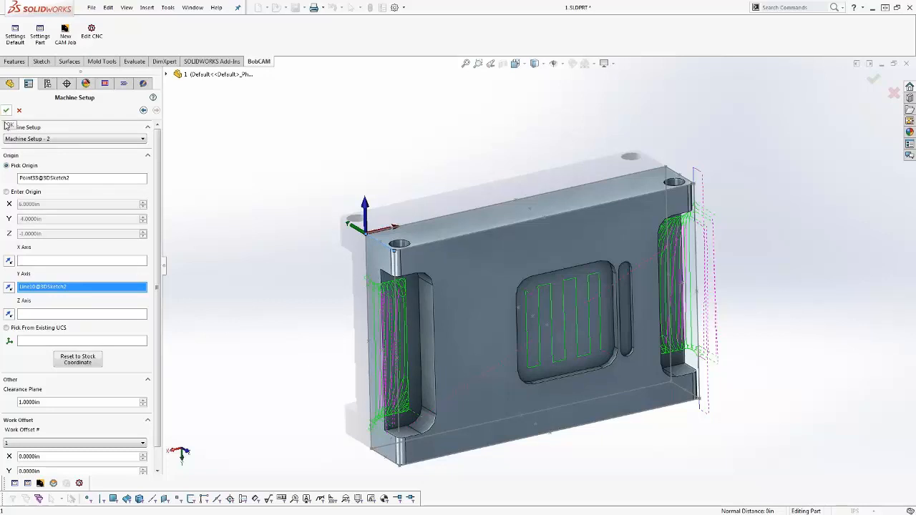
Set the work offset of Machine Setup - 2 to 2, accept the setup, and decline auto-updating the CAM Tree.
left_click(36, 444)
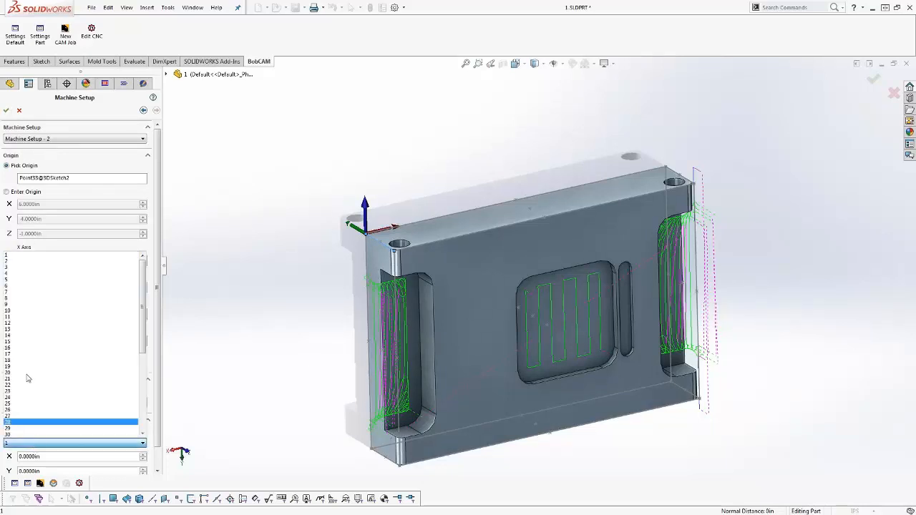
left_click(29, 263)
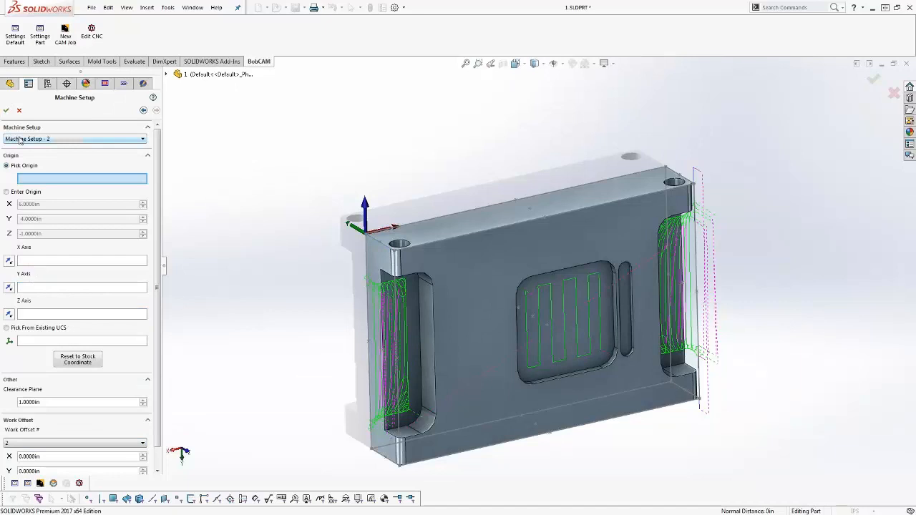
left_click(6, 110)
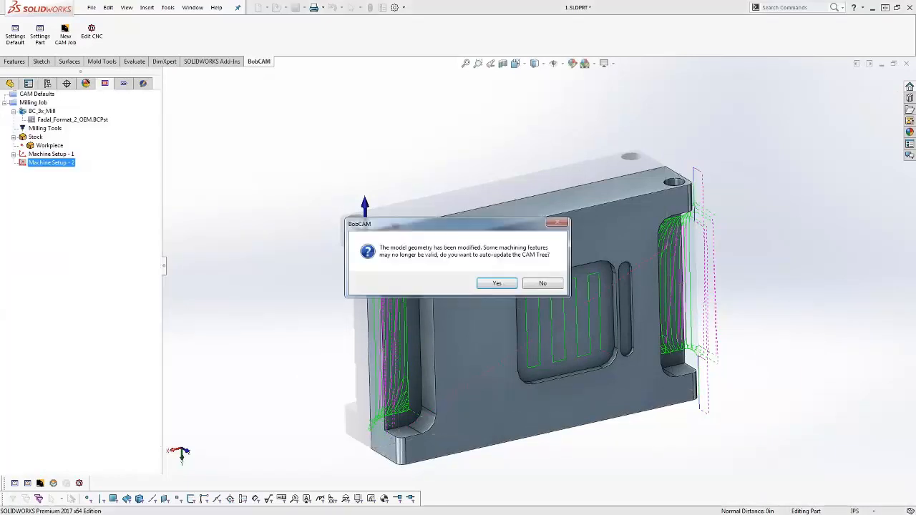
left_click(547, 283)
middle_click_drag(553, 390, 543, 372)
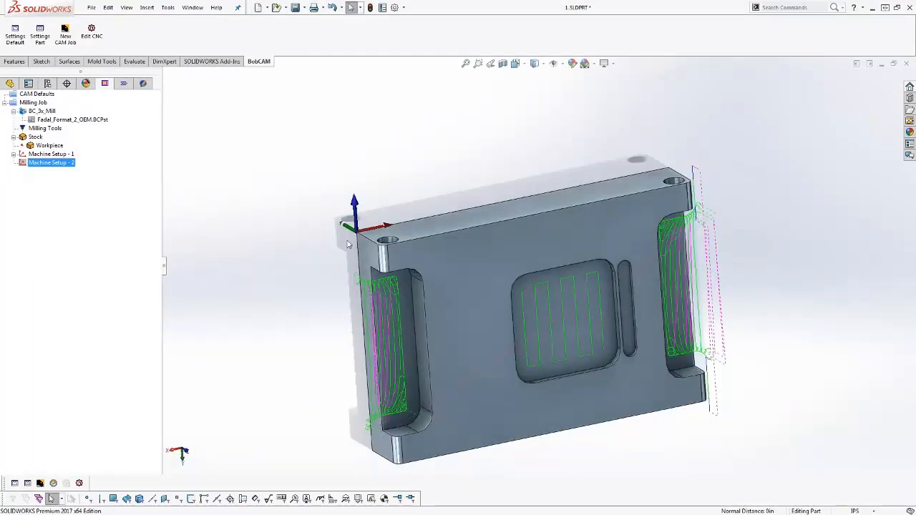
Insert a Mill Drill Hole feature under Machine Setup - 2 and open its hole geometry selection.
right_click(48, 164)
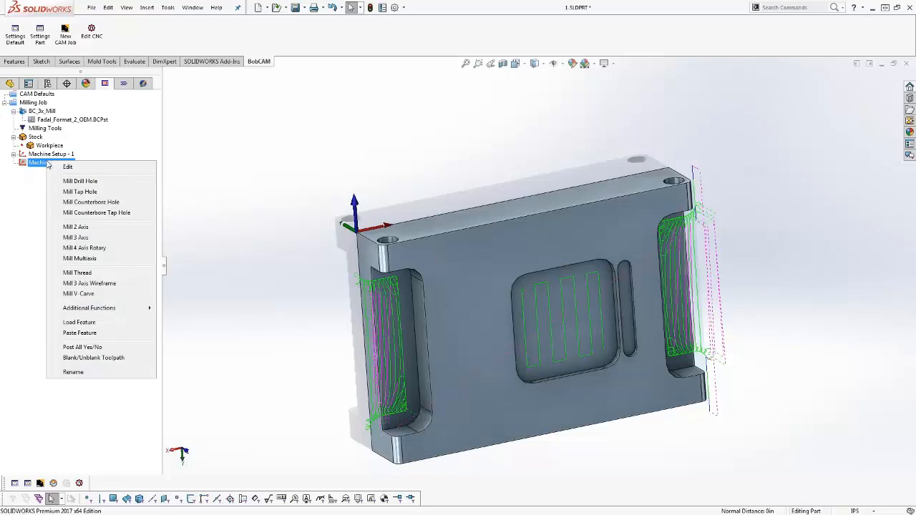
left_click(106, 183)
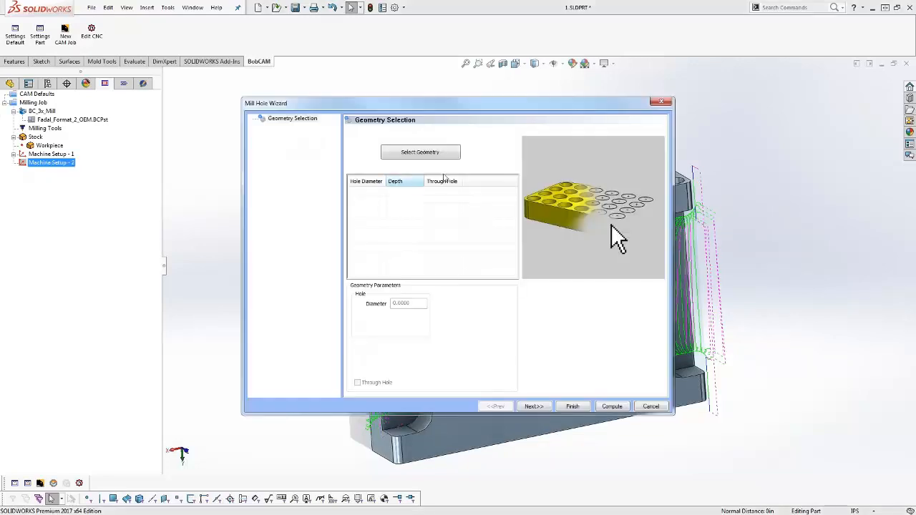
left_click(427, 151)
middle_click_drag(505, 267, 504, 289)
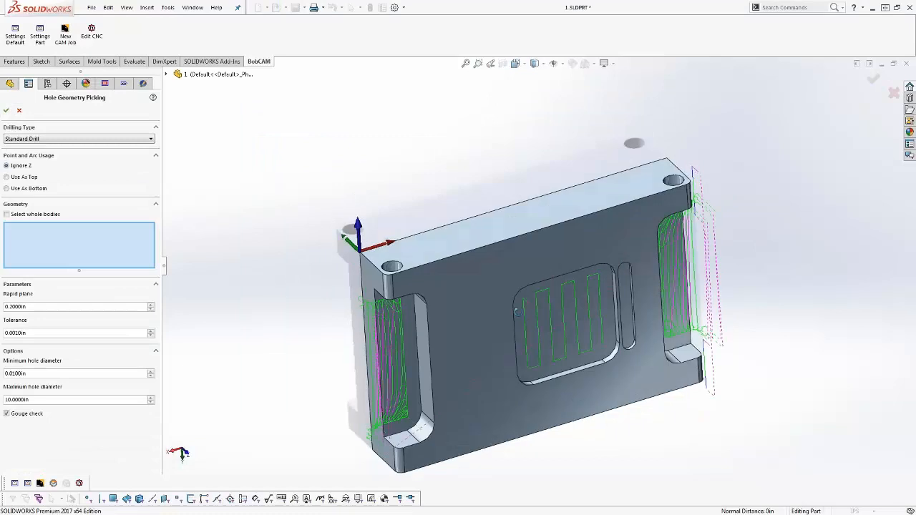
left_click(393, 266)
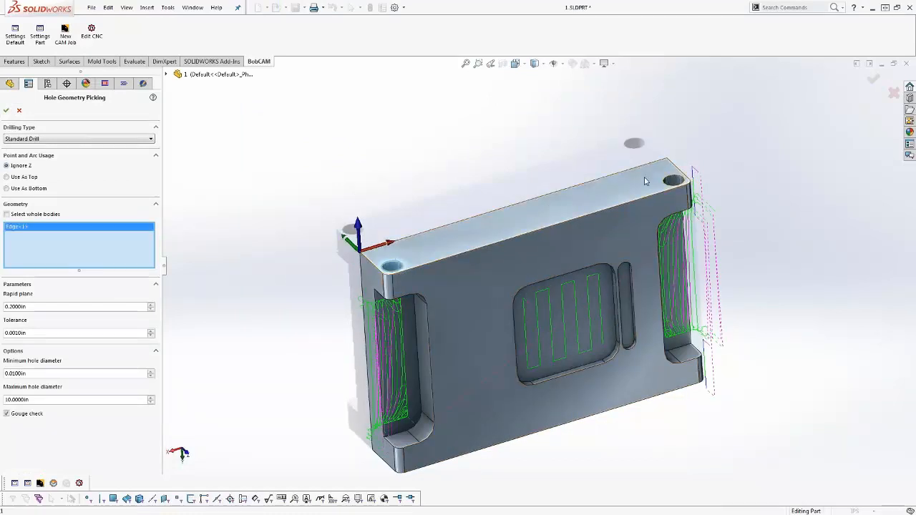
left_click(672, 179)
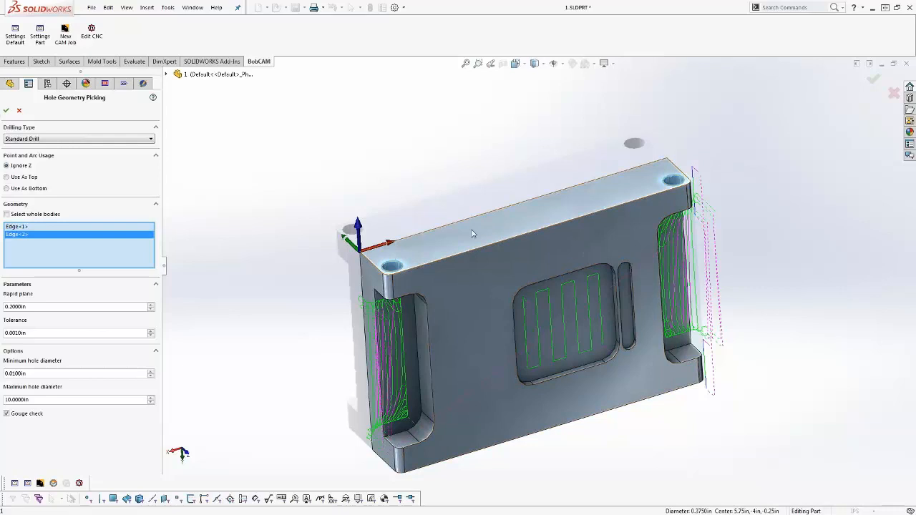
scroll(467, 277, "down", 4)
right_click(88, 252)
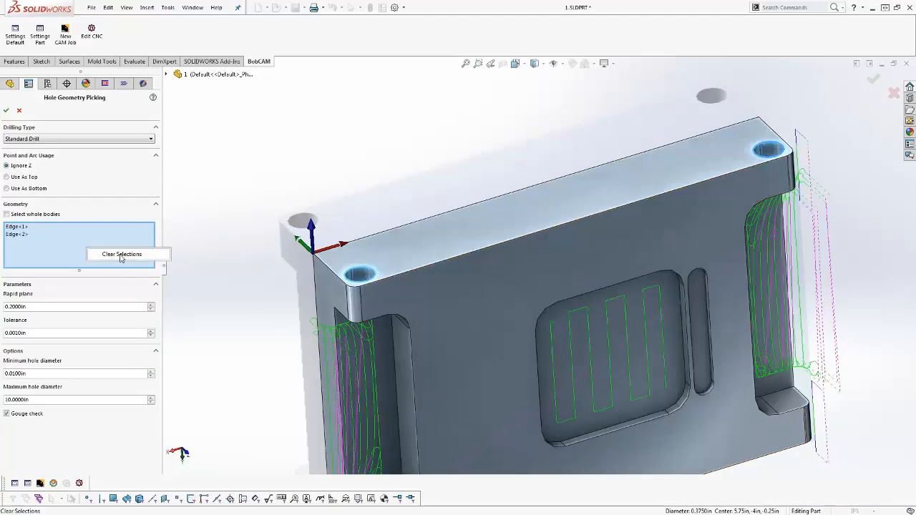
left_click(121, 254)
Use the inner faces of both holes on the part's narrow side as the drilling geometry and accept them as a through-hole feature.
left_click(364, 274)
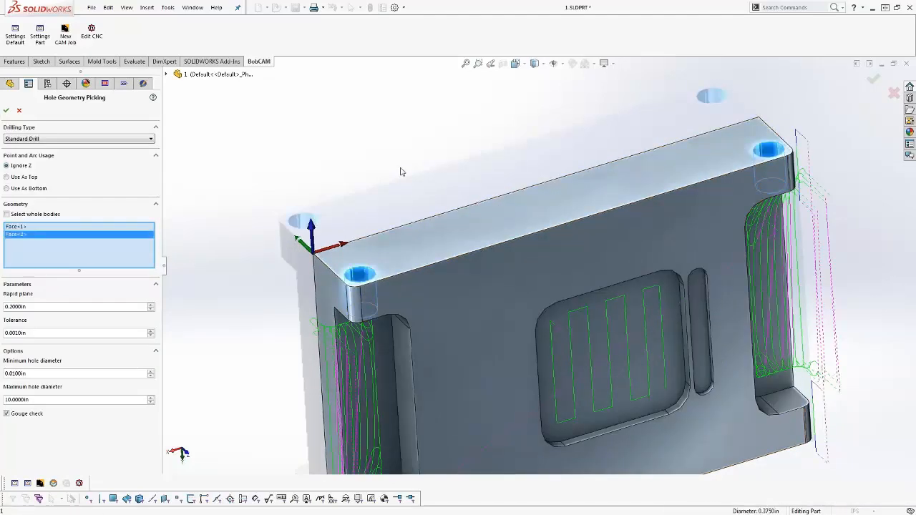
left_click(6, 111)
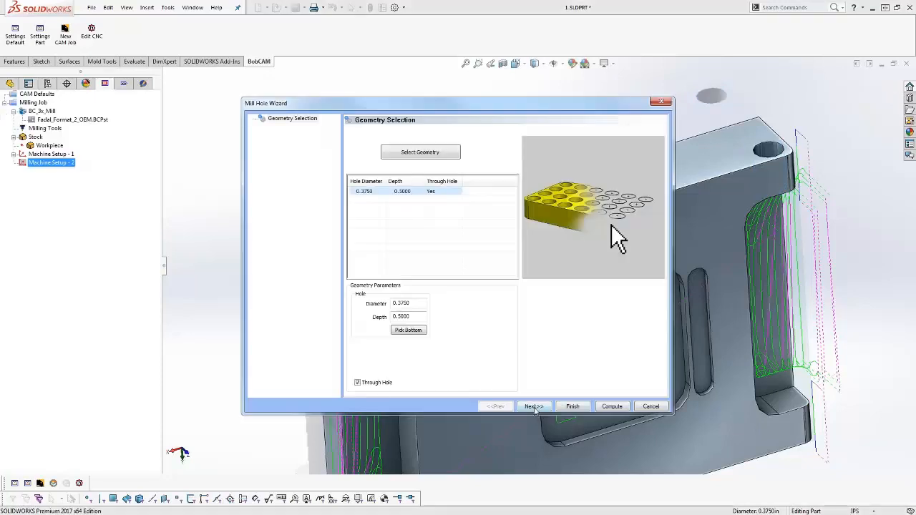
left_click(535, 407)
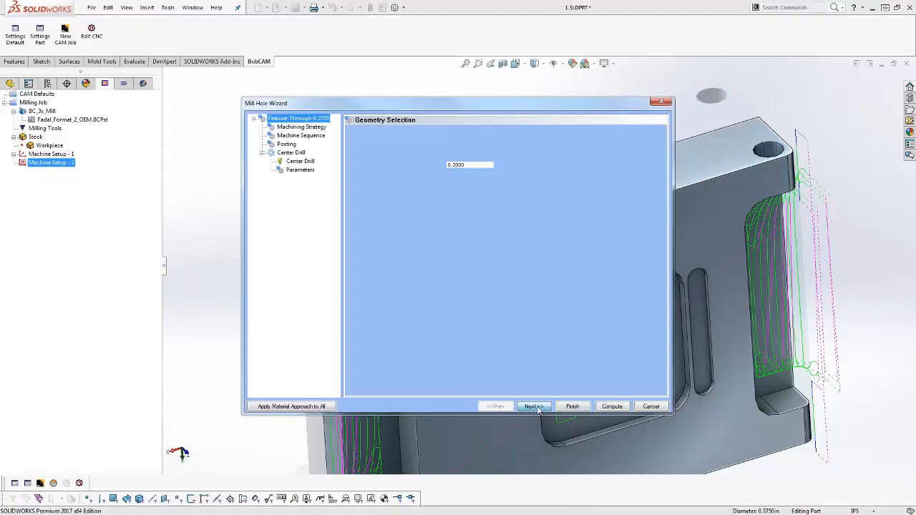
Set the through-hole machining strategy to Center Drill followed by Drill and compute the toolpath.
left_click(301, 128)
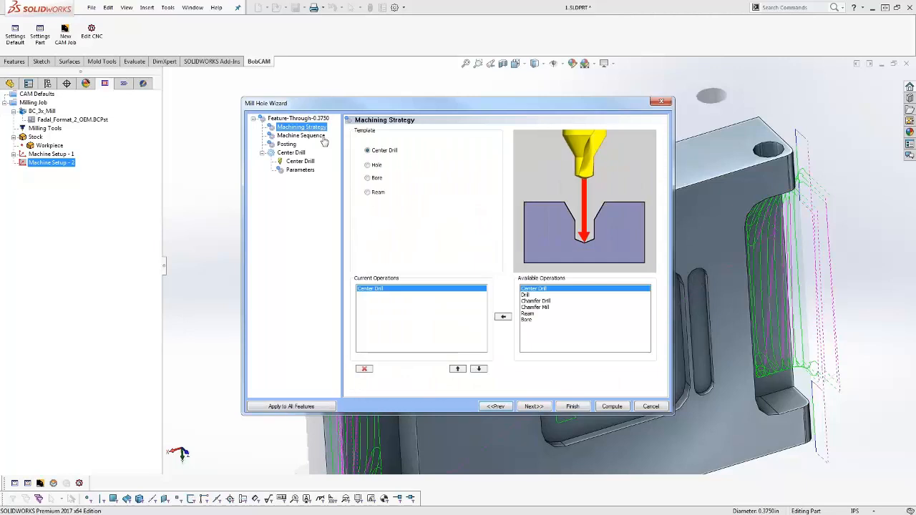
left_click(612, 406)
scroll(530, 302, "down", 3)
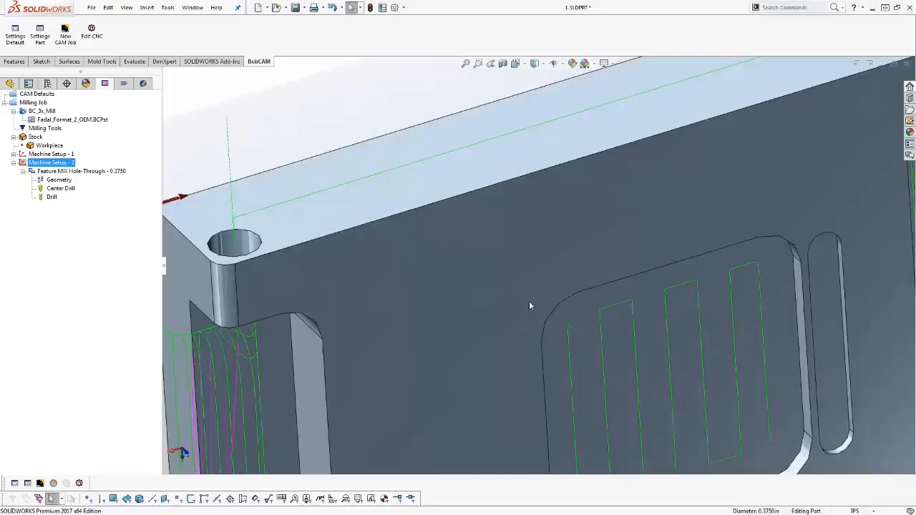
scroll(529, 302, "up", 3)
middle_click_drag(579, 361, 565, 337)
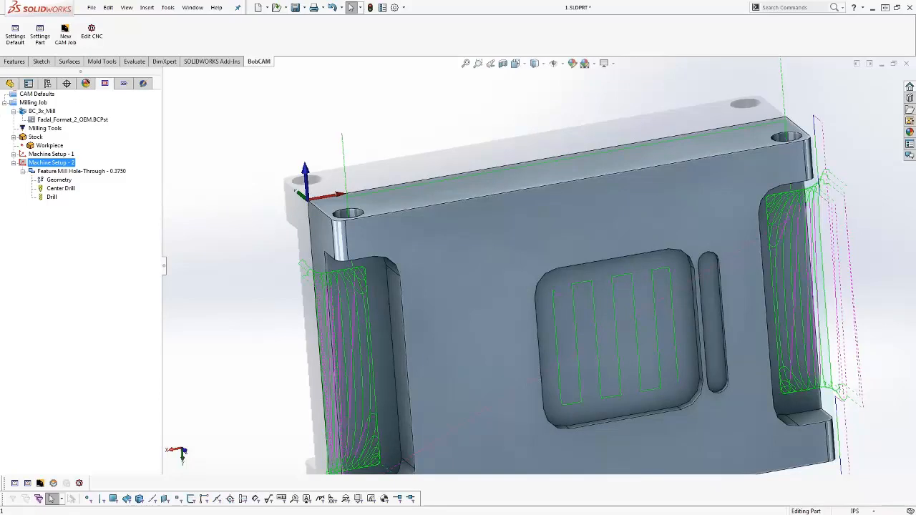
Add a material entry to the milling job's Stock.
left_click(45, 146)
left_click(107, 146)
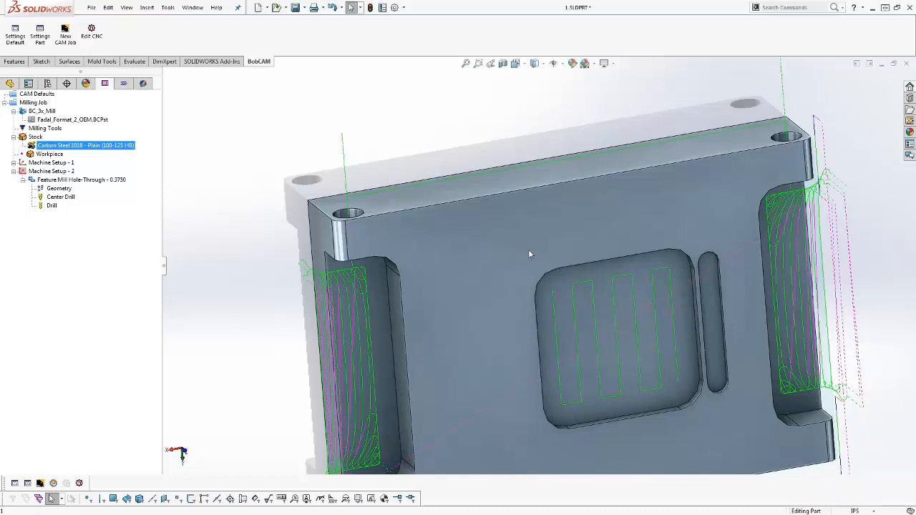
left_click(22, 140)
left_click(48, 145)
right_click(50, 148)
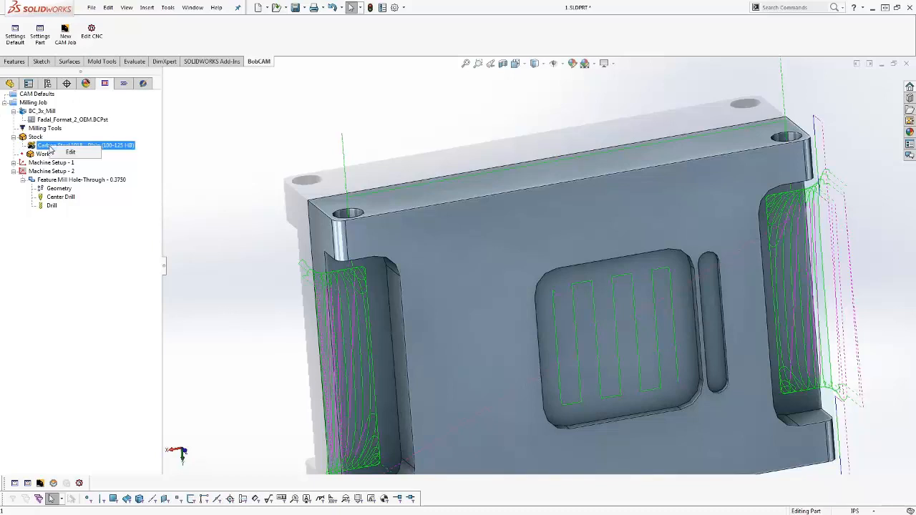
key("Escape")
Change the stock material to Wrought Alum 6061-T6, T651 (95 HB) from the ALUMINUM material group.
right_click(93, 146)
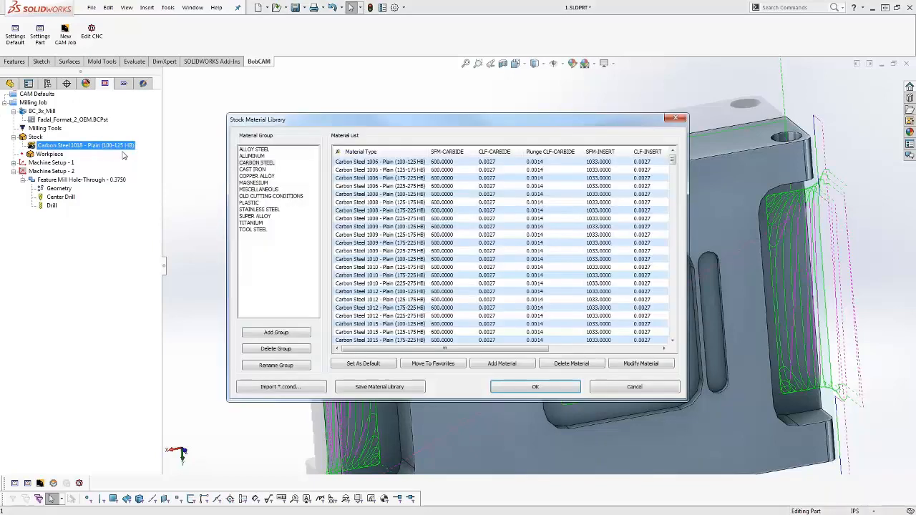
left_click(256, 156)
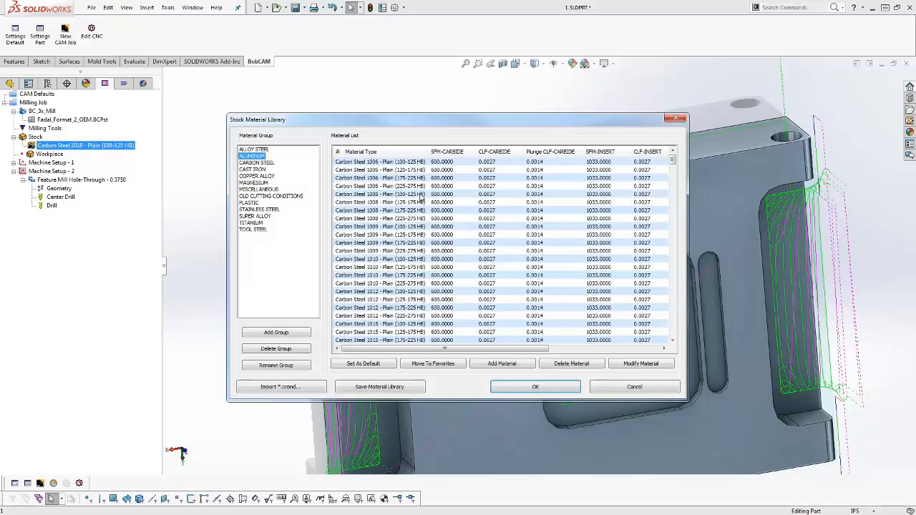
left_click(257, 176)
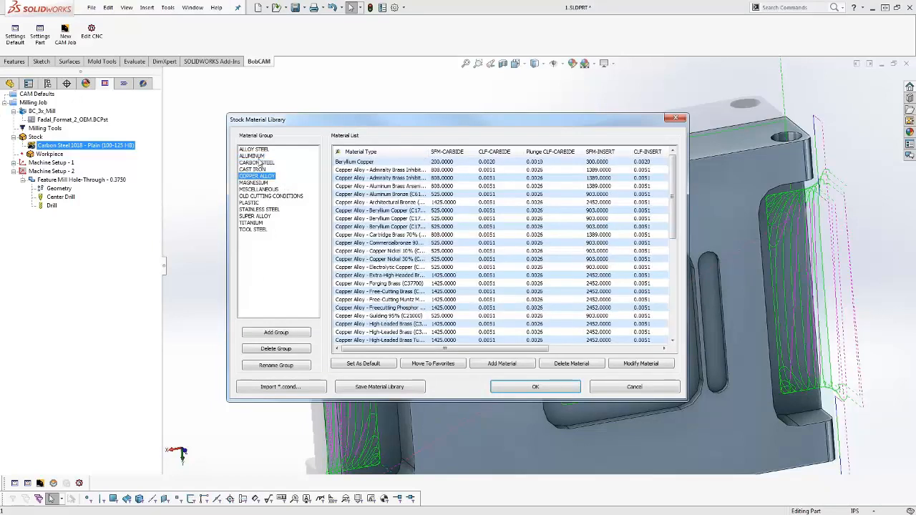
left_click(258, 156)
left_click_drag(672, 168, 674, 315)
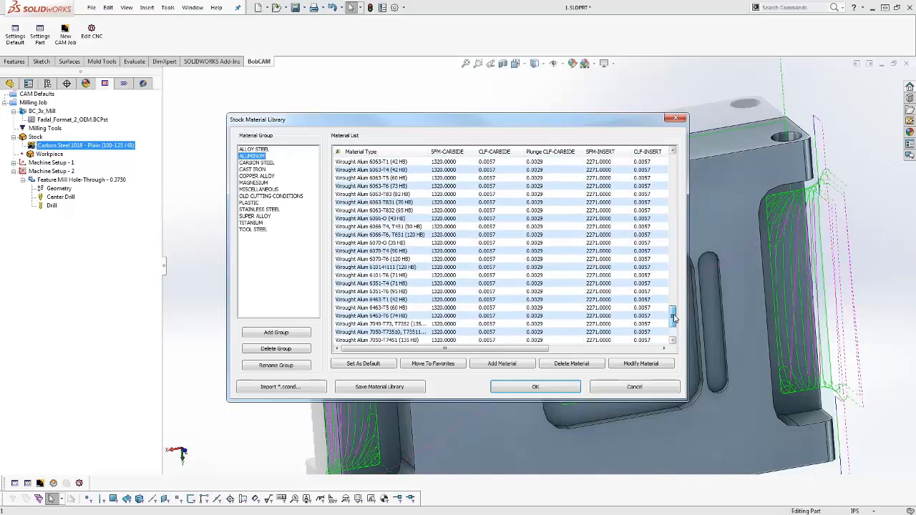
left_click(384, 195)
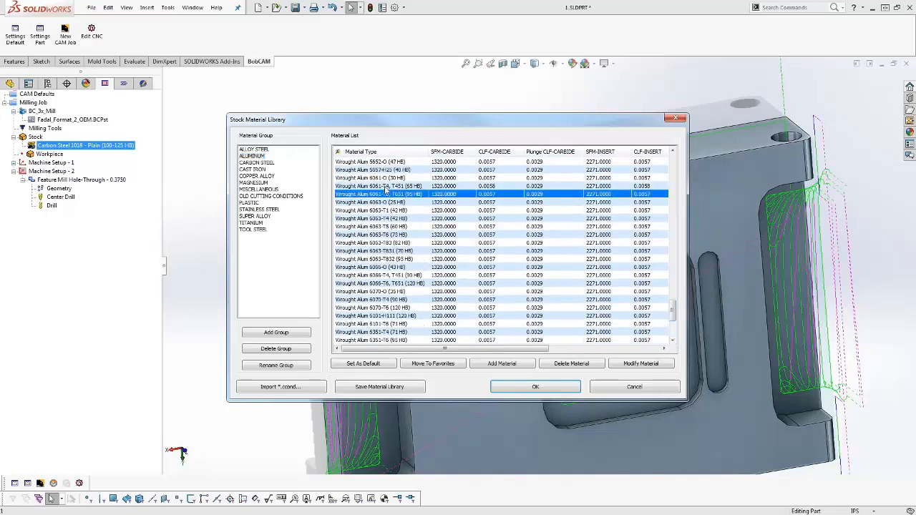
left_click(535, 387)
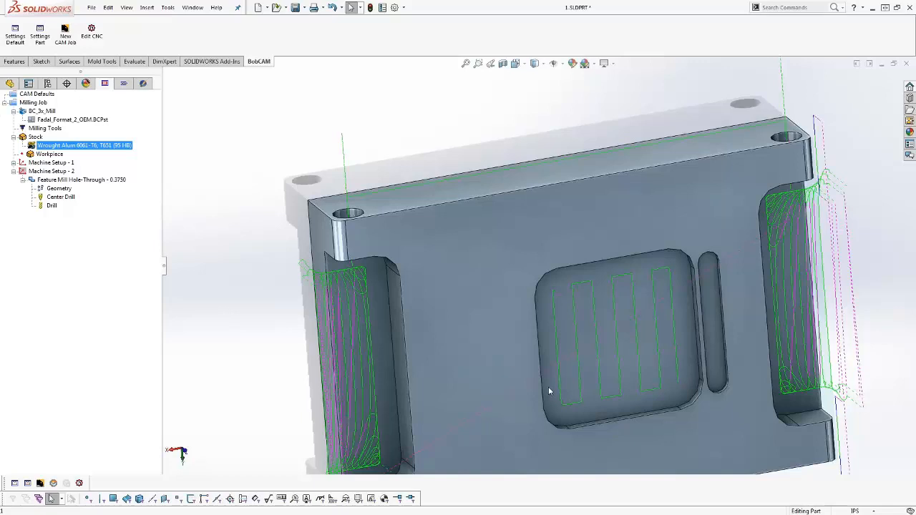
right_click(92, 182)
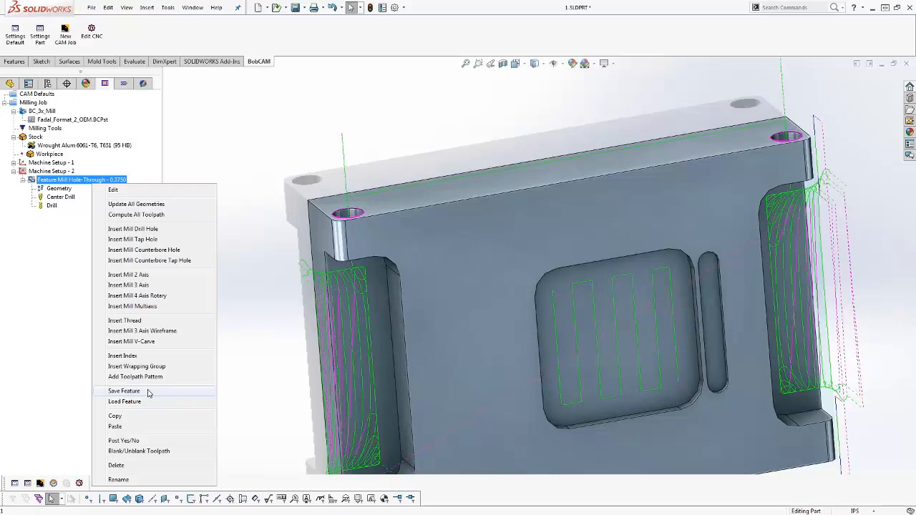
left_click(256, 204)
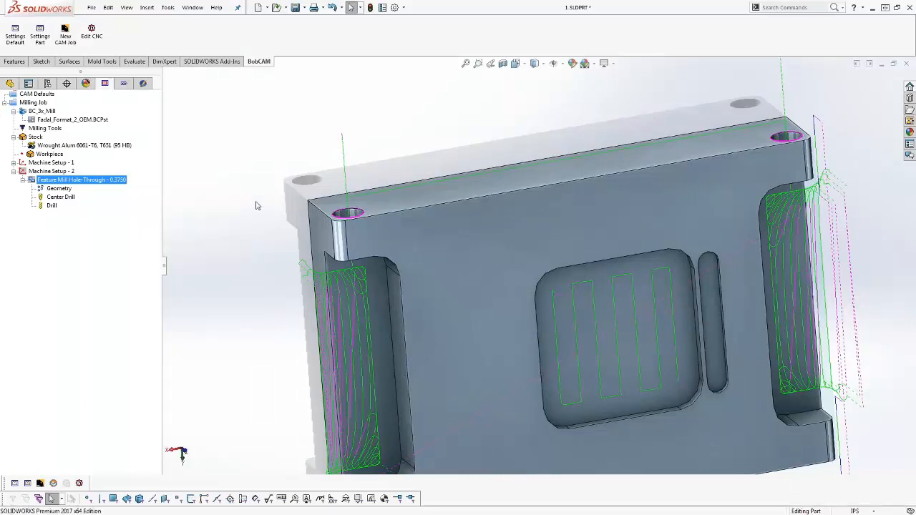
scroll(255, 215, "down", 3)
scroll(530, 286, "up", 3)
scroll(493, 265, "up", 3)
scroll(519, 282, "down", 3)
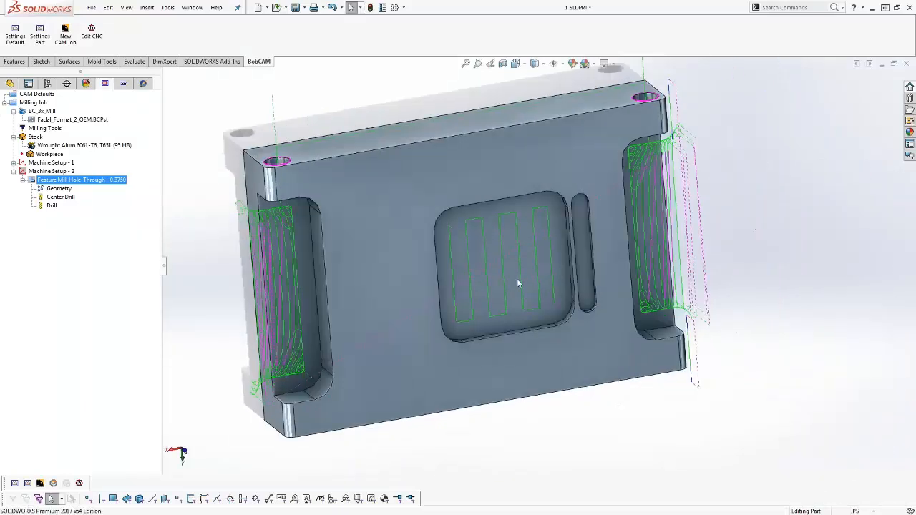
scroll(496, 322, "up", 2)
scroll(514, 284, "down", 4)
scroll(515, 279, "up", 2)
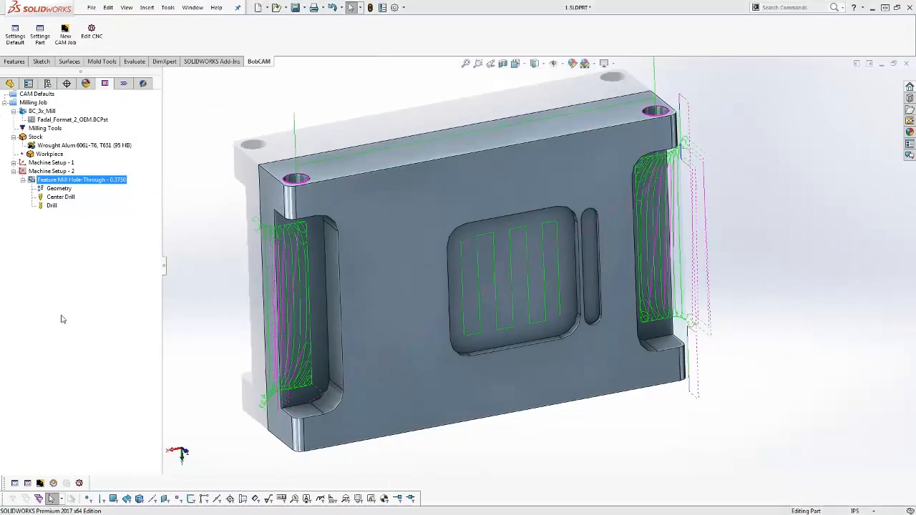
left_click(100, 146)
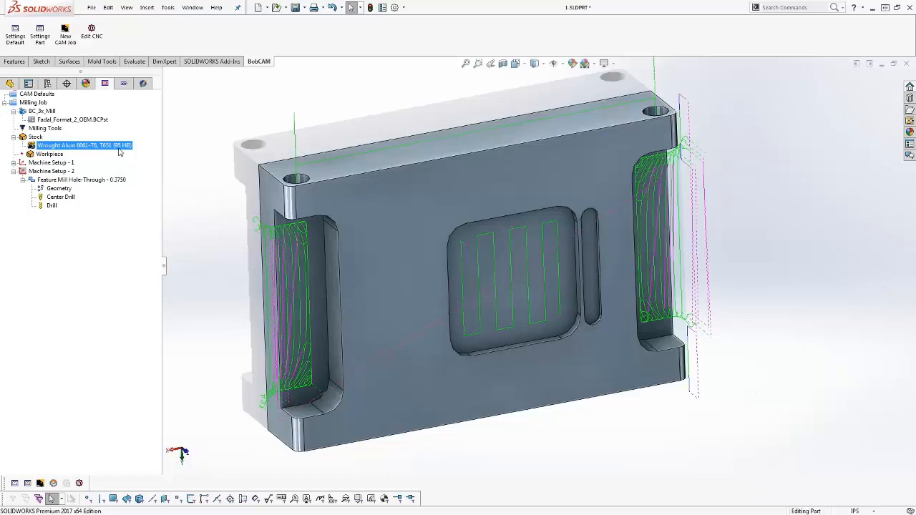
scroll(545, 301, "down", 2)
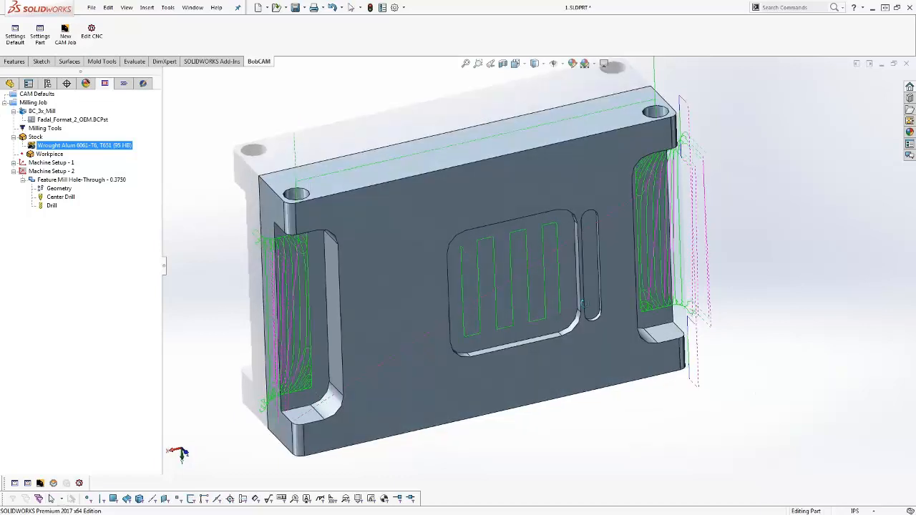
scroll(544, 306, "up", 2)
Collapse the through-hole feature and the Machine Setup - 2 branch in the milling job tree.
left_click(66, 180)
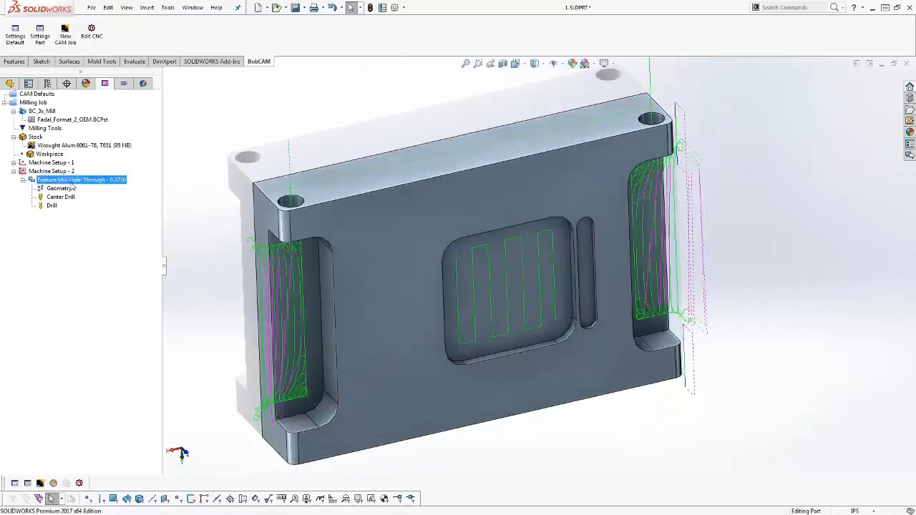
left_click(23, 180)
left_click(43, 165)
left_click(30, 179)
left_click(14, 172)
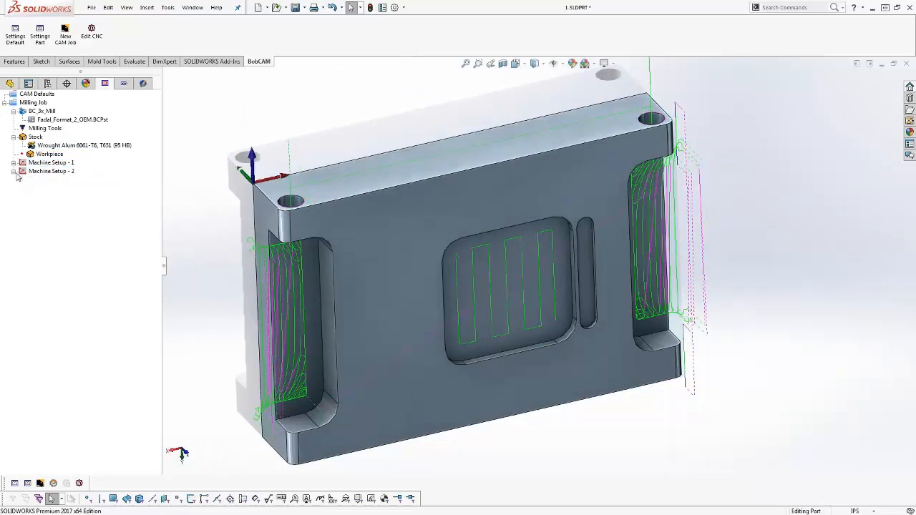
left_click(43, 174)
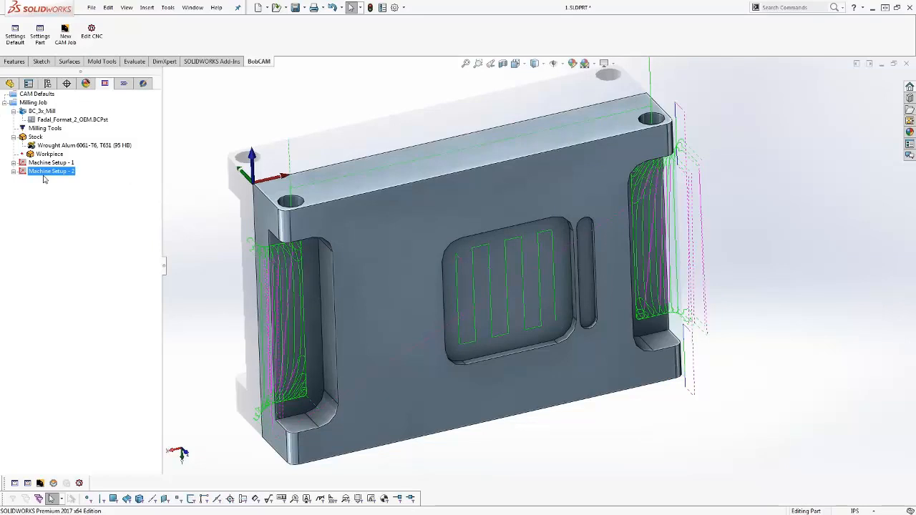
Start the machining simulation, advance past the facing operation and hide the toolpath display.
left_click(53, 482)
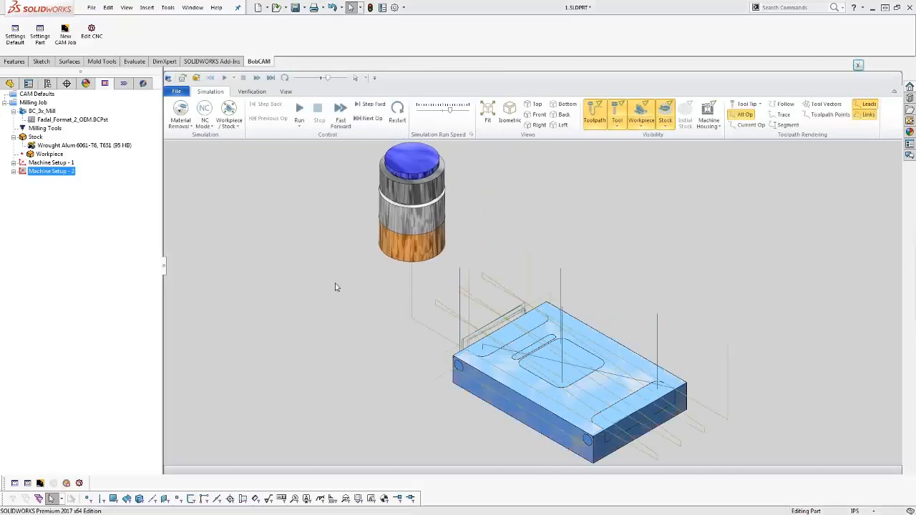
left_click(377, 119)
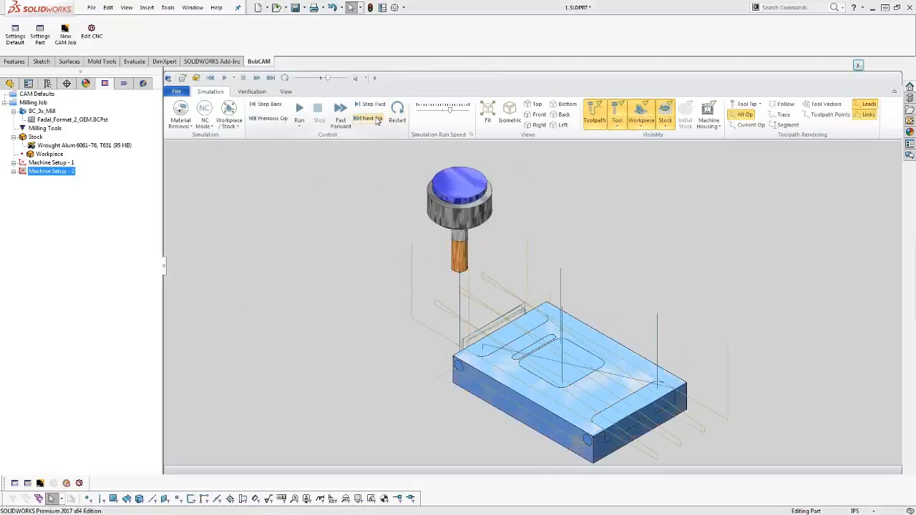
left_click(597, 114)
Advance the simulation operation by operation through the pockets, corner rounding and center drilling to the final drilling.
left_click(368, 119)
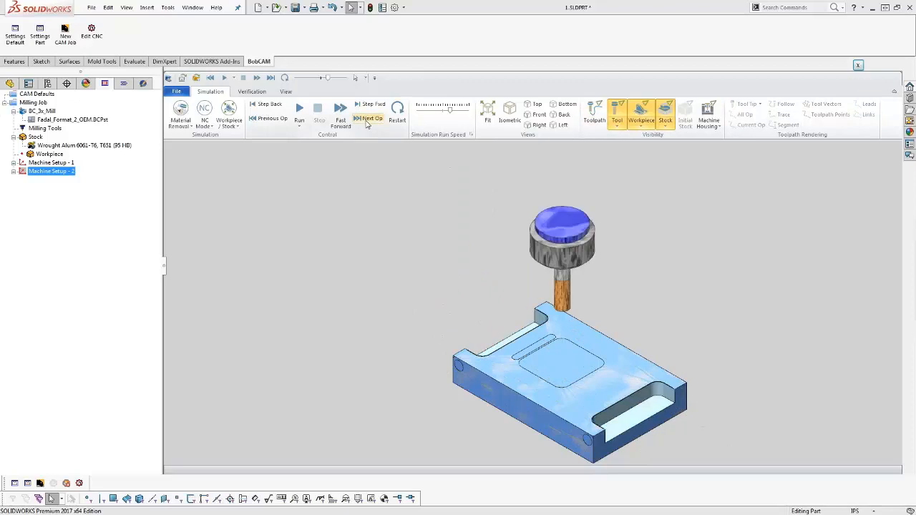
left_click(366, 121)
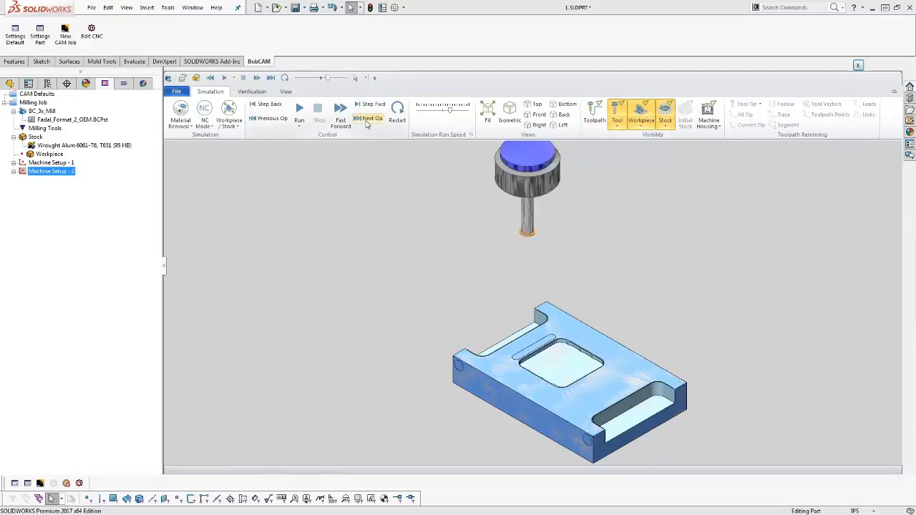
left_click(366, 120)
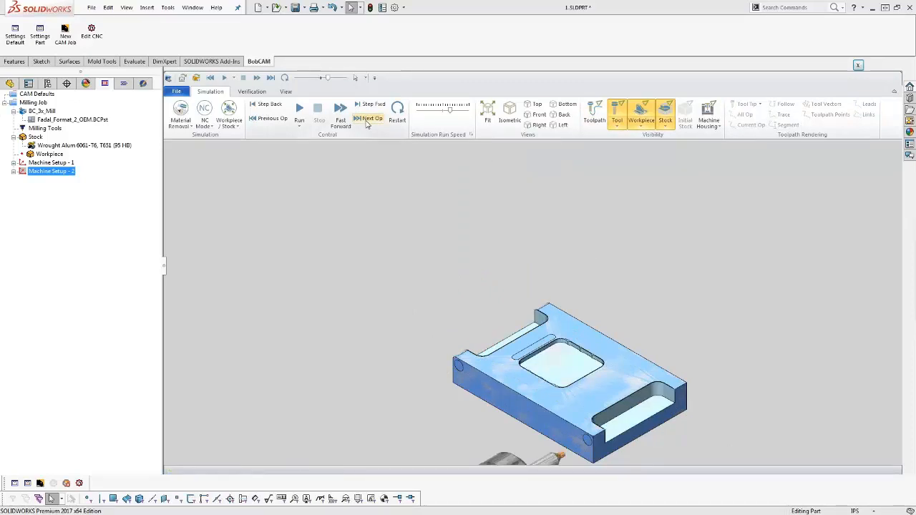
scroll(437, 272, "up", 2)
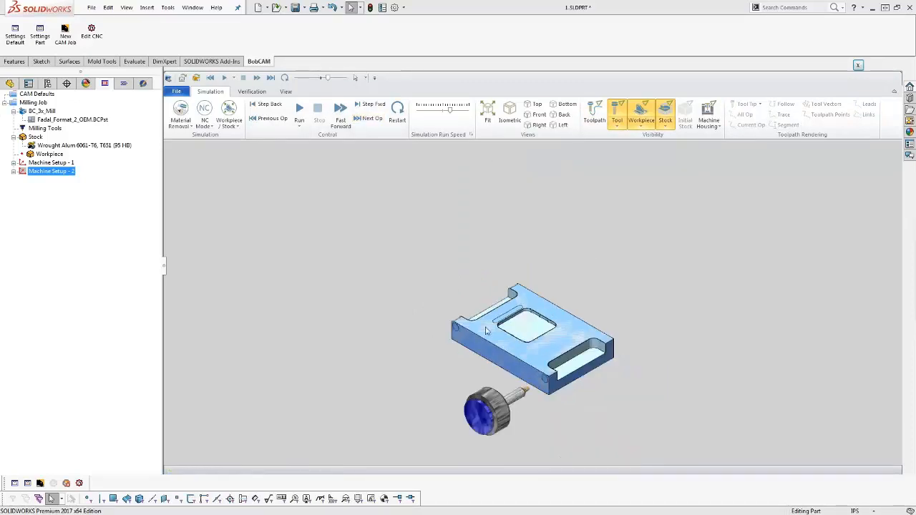
left_click(371, 122)
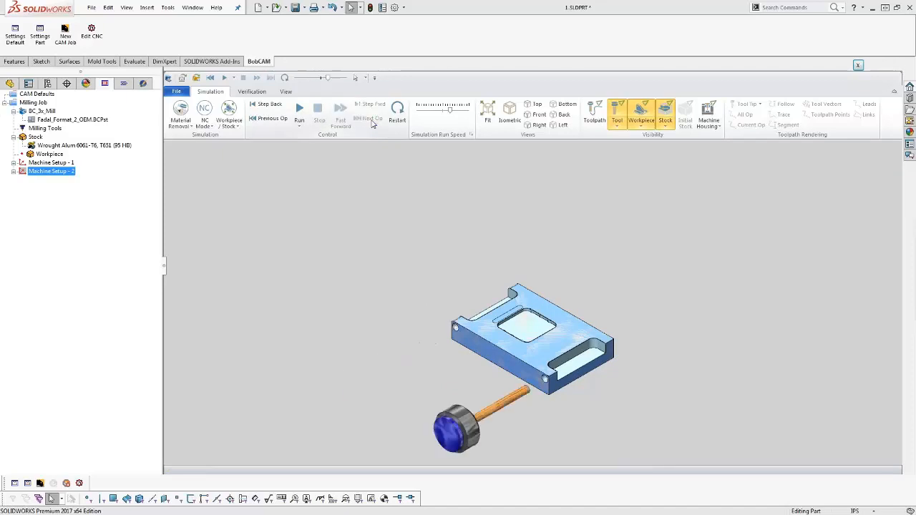
Inspect the two drilled side holes on the simulated part and close the simulation.
middle_click_drag(425, 321, 480, 289)
scroll(493, 347, "up", 5)
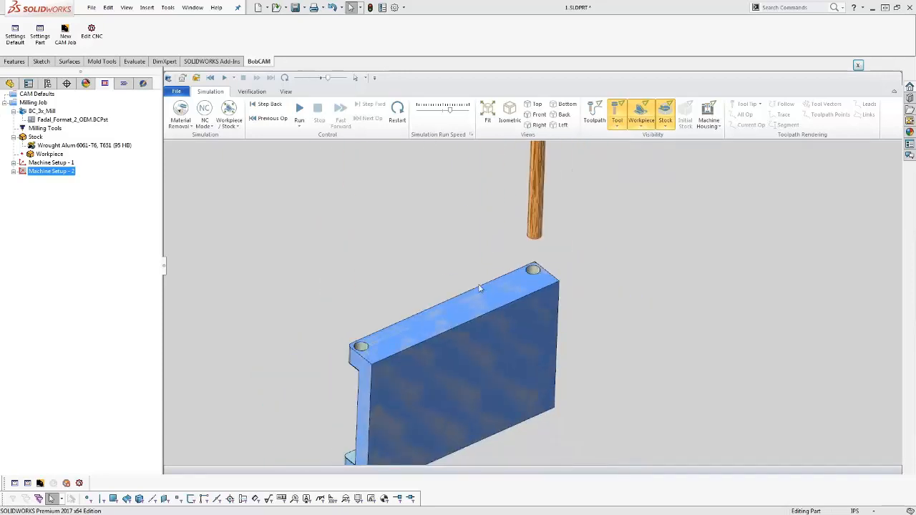
left_click(859, 67)
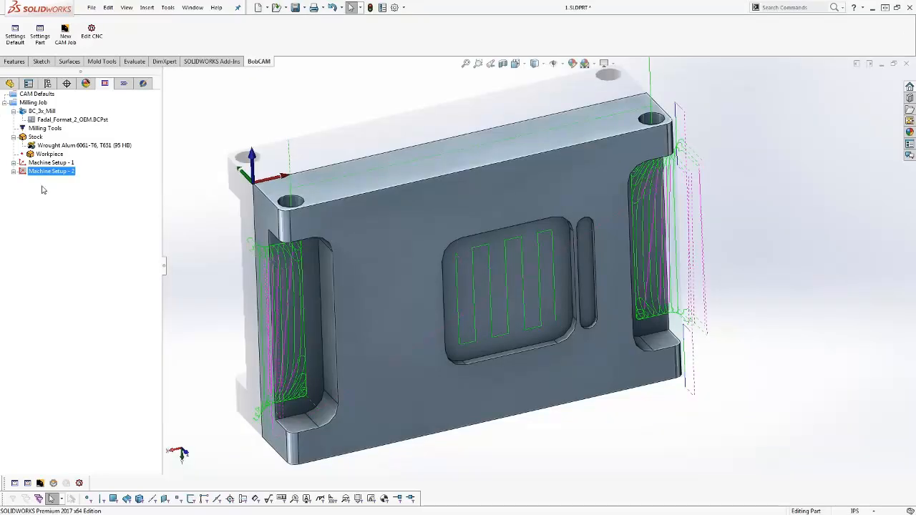
Review the through-hole feature under Machine Setup - 2 and check the diameter of its hole edge on the narrow side.
left_click(13, 171)
left_click(78, 179)
left_click(22, 179)
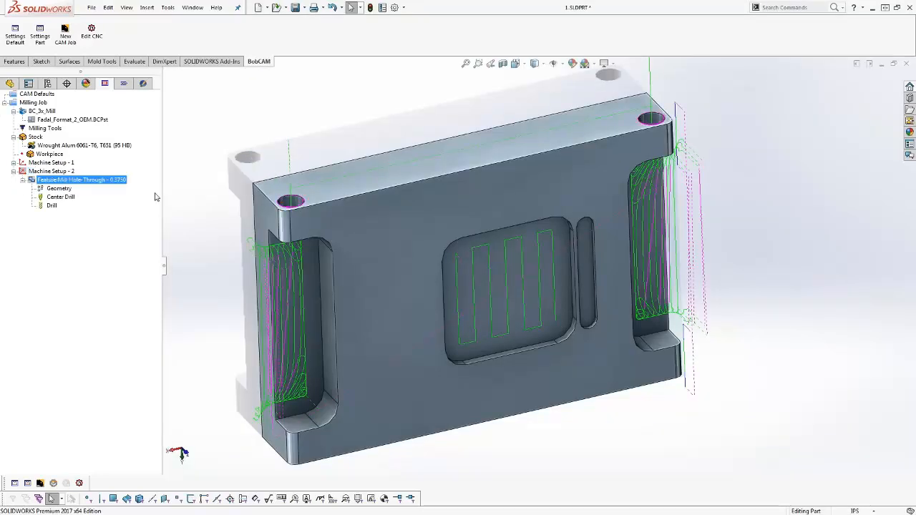
left_click(295, 203)
left_click(299, 201)
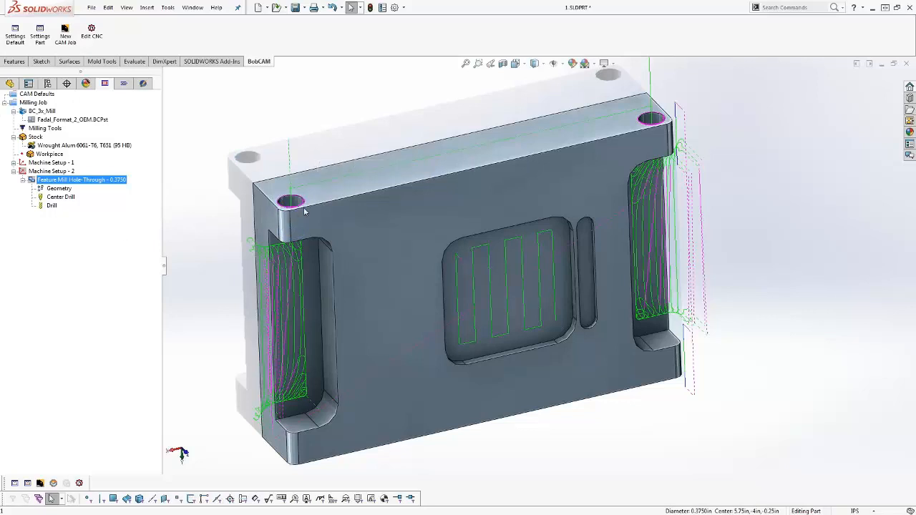
left_click(24, 180)
Insert a Mill Tap Hole feature in Machine Setup - 2 and use the inner faces of both side holes as its geometry.
right_click(65, 183)
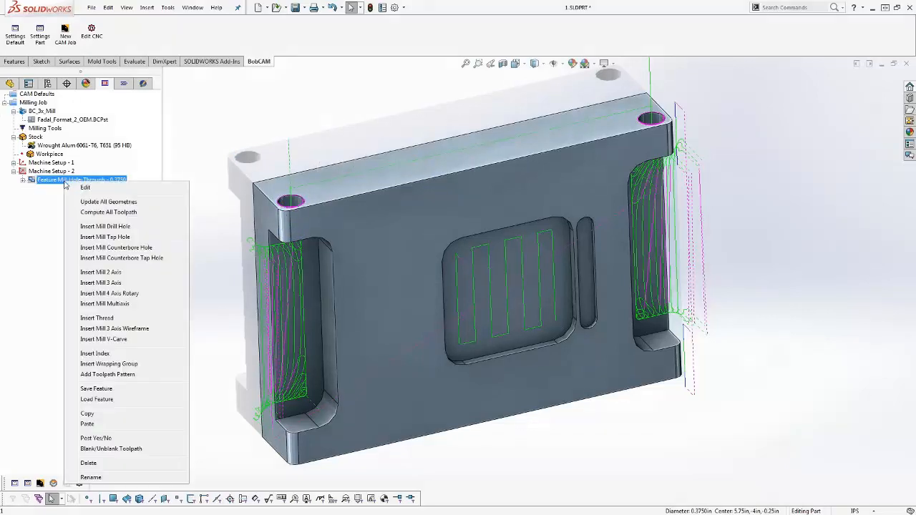
left_click(145, 239)
left_click(420, 152)
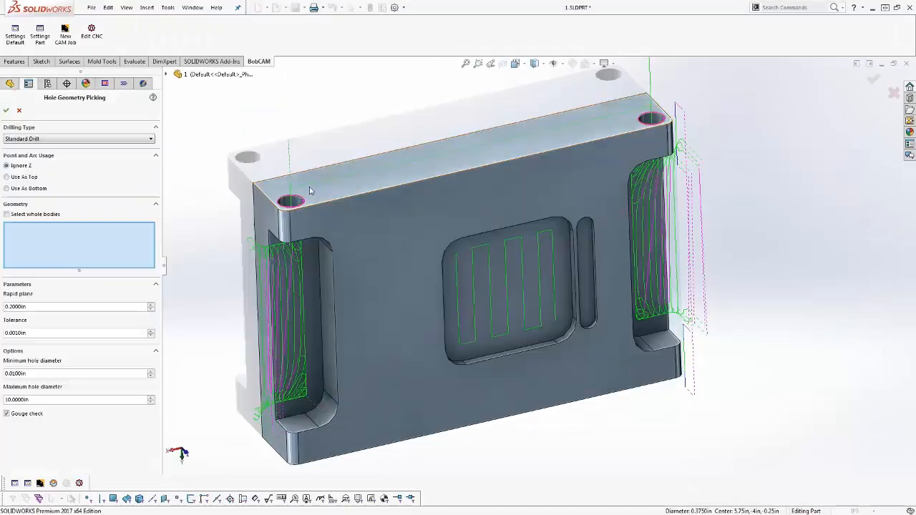
left_click(552, 141)
left_click(649, 120)
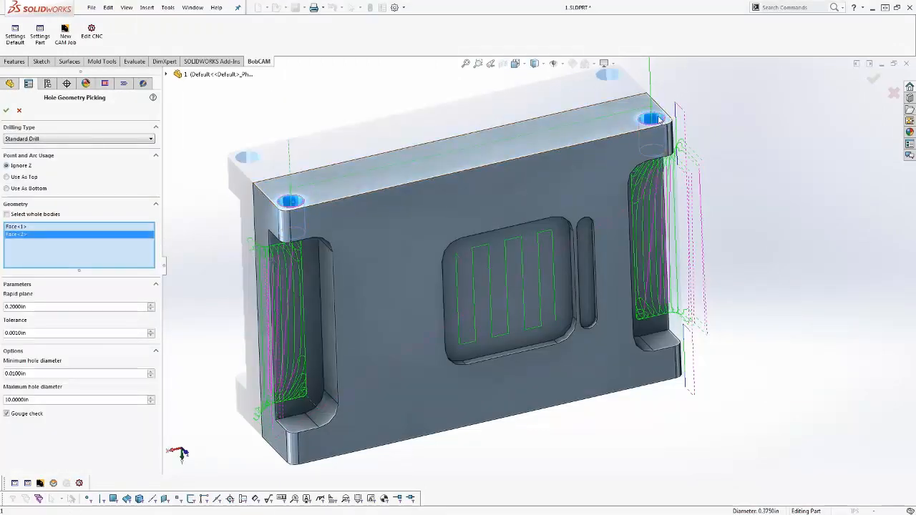
left_click(6, 110)
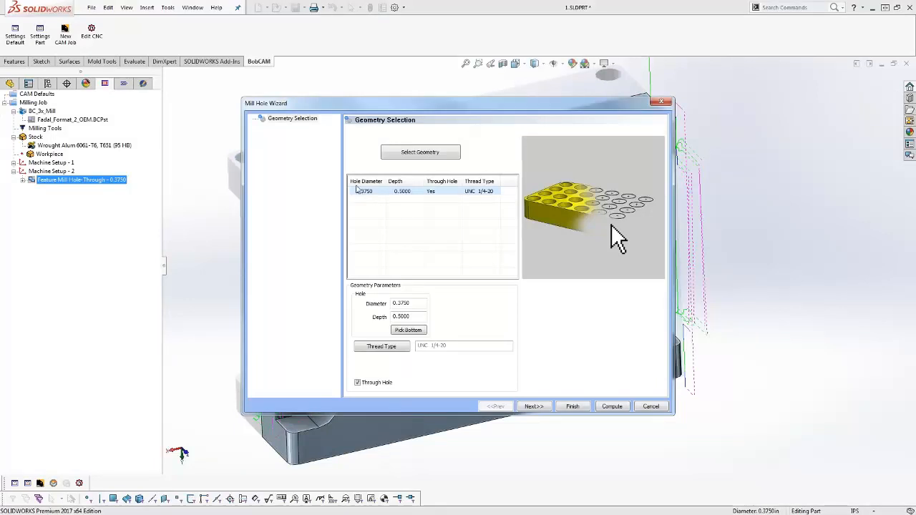
Set the thread of the tapped holes to UNC 1/4-20.
left_click(383, 347)
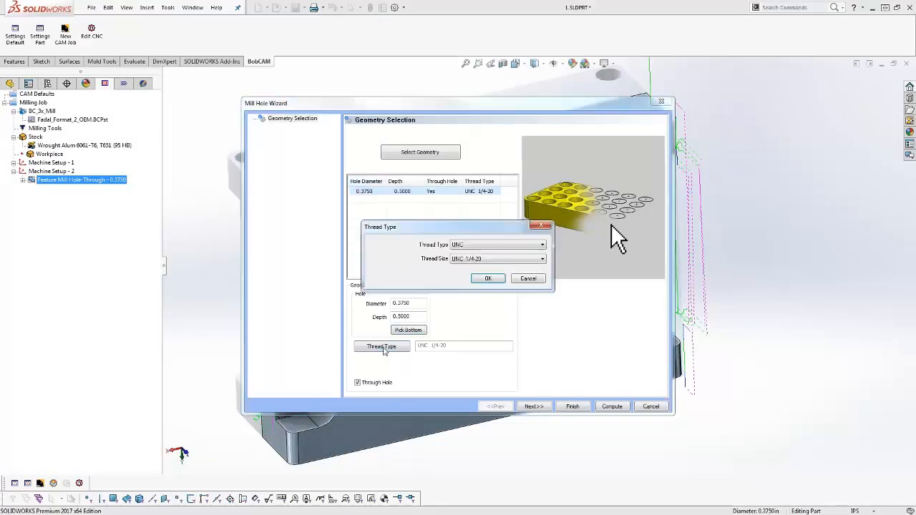
left_click(504, 262)
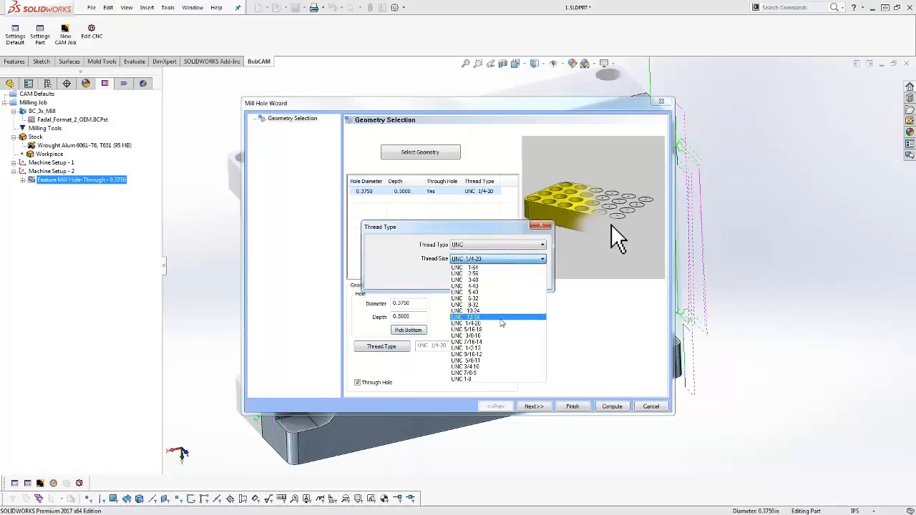
left_click(493, 321)
left_click(487, 279)
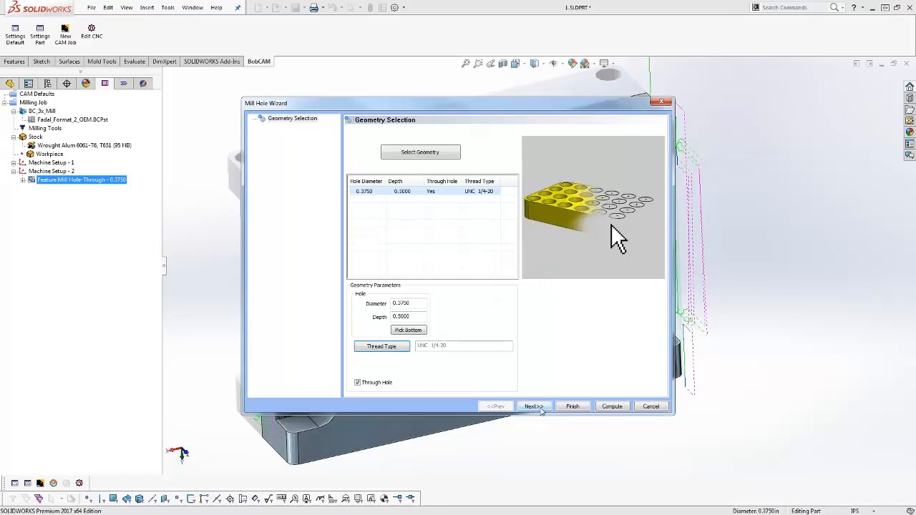
Examine the tool data assigned to the tap feature's Center Drill and Drill operations, including the drill diameter.
left_click(538, 407)
left_click(299, 161)
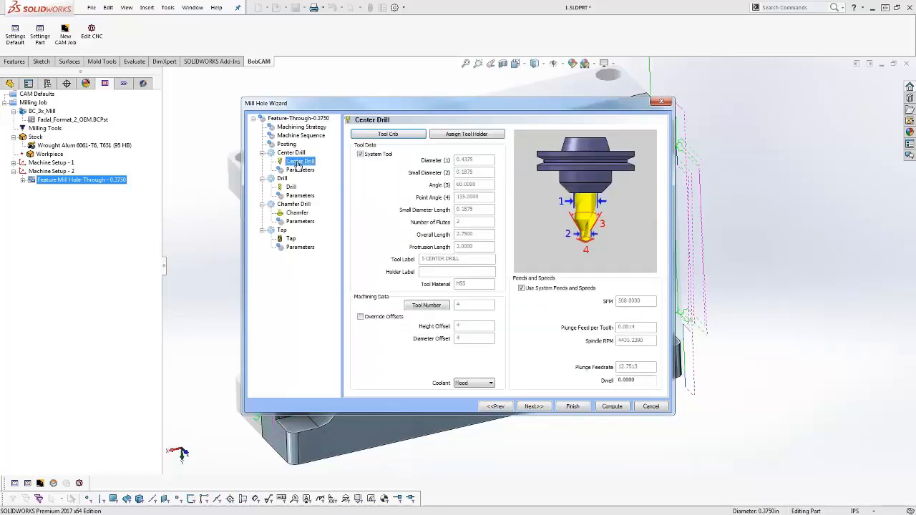
left_click(292, 187)
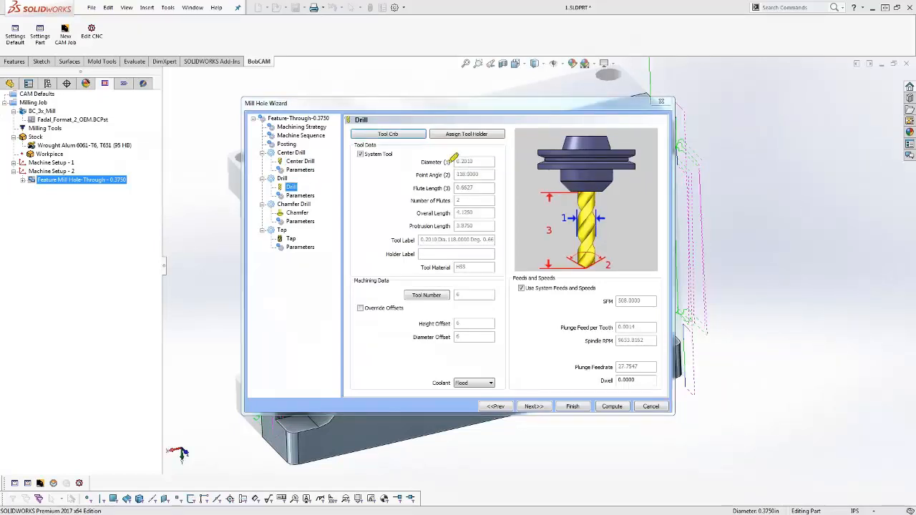
left_click_drag(422, 161, 499, 162)
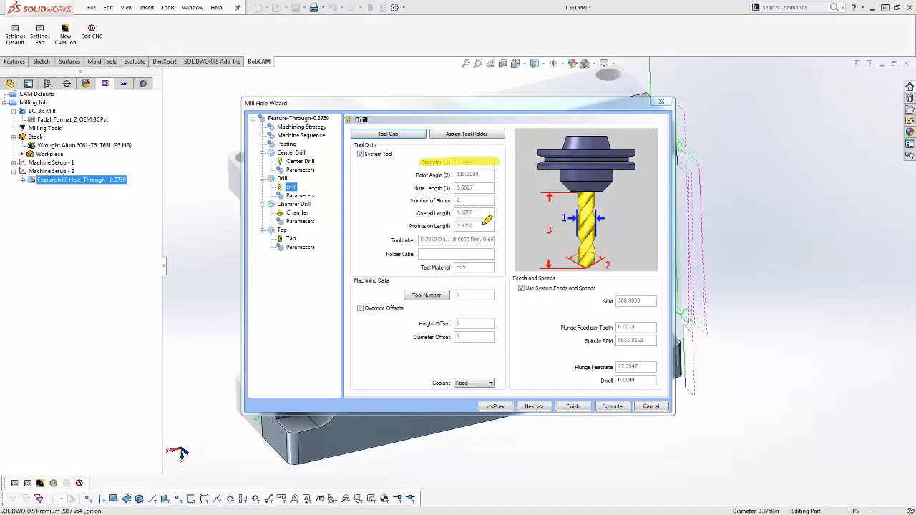